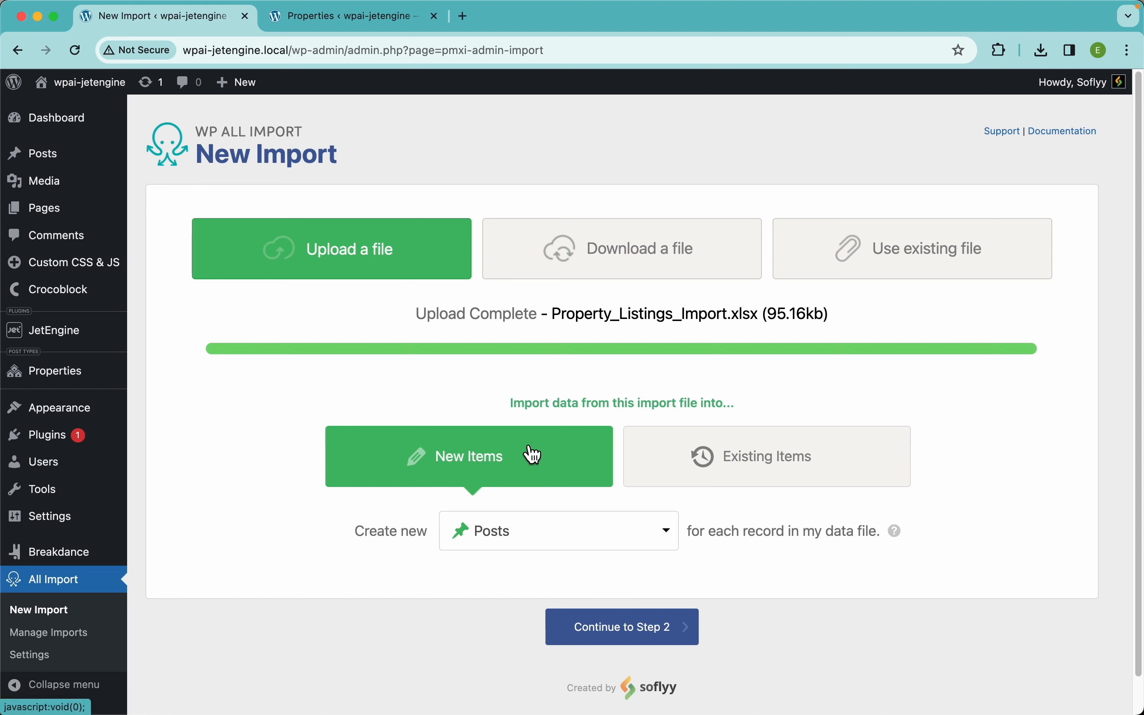
Check the existing Properties posts, set the import to create new Properties for each record, and continue to Step 2.
mouse_move(96, 373)
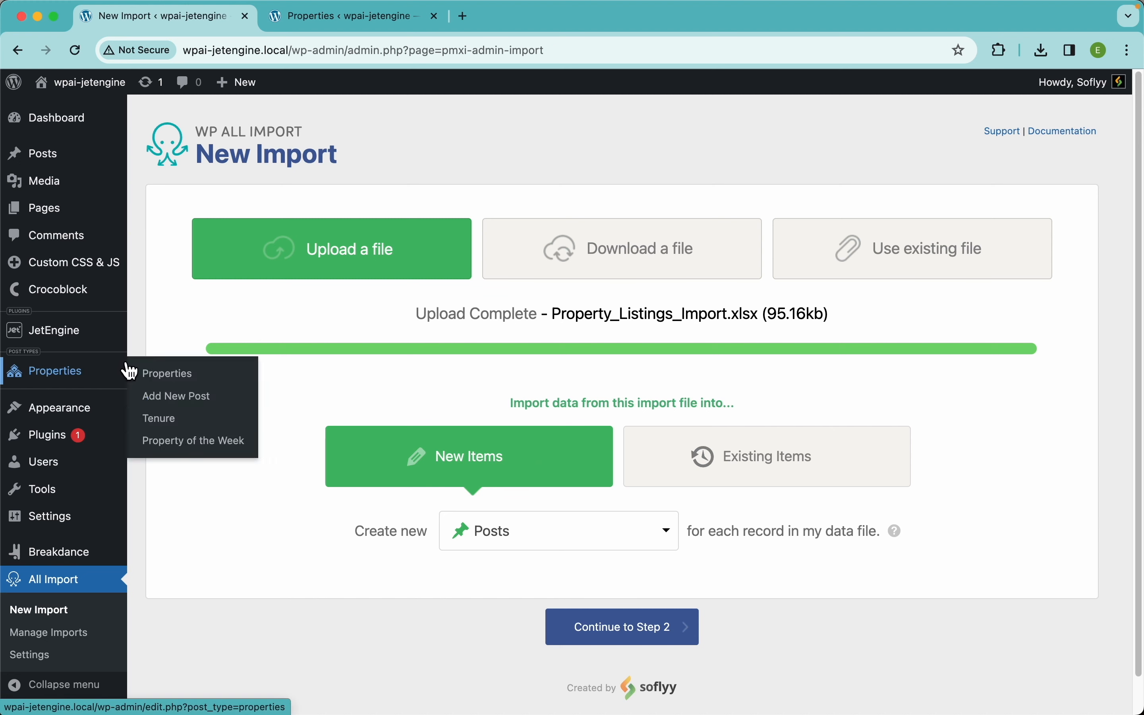
click(359, 22)
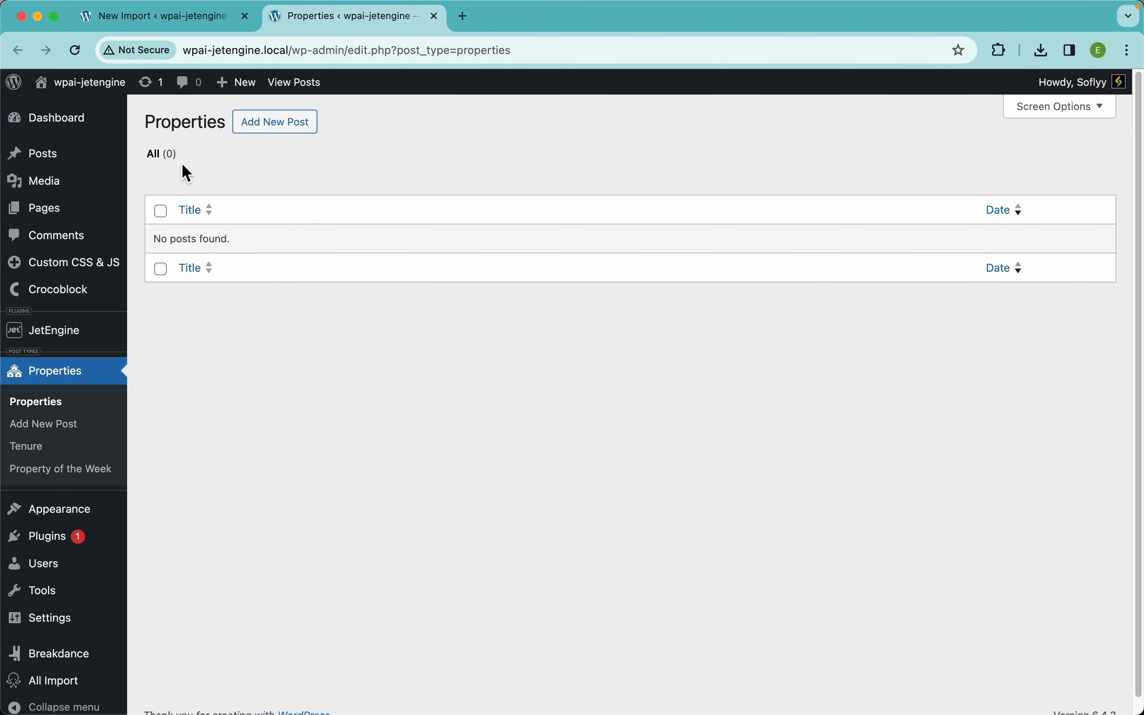
click(161, 19)
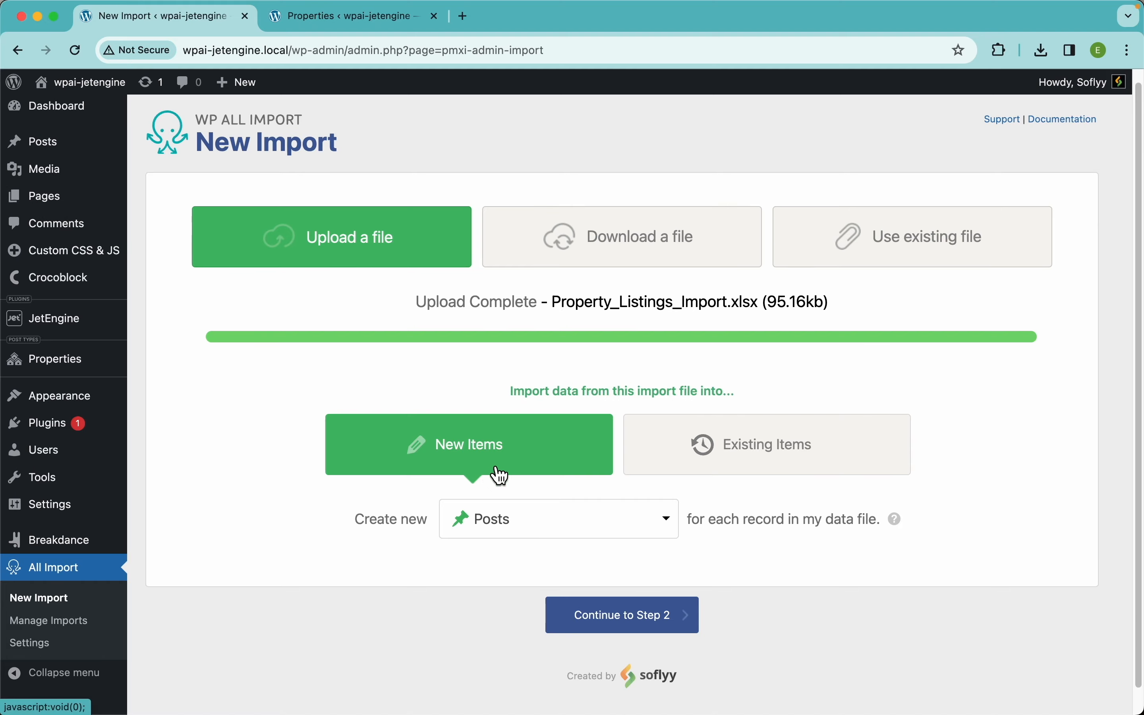
scroll(511, 487, down, 1)
click(523, 501)
scroll(562, 567, down, 5)
scroll(567, 580, down, 3)
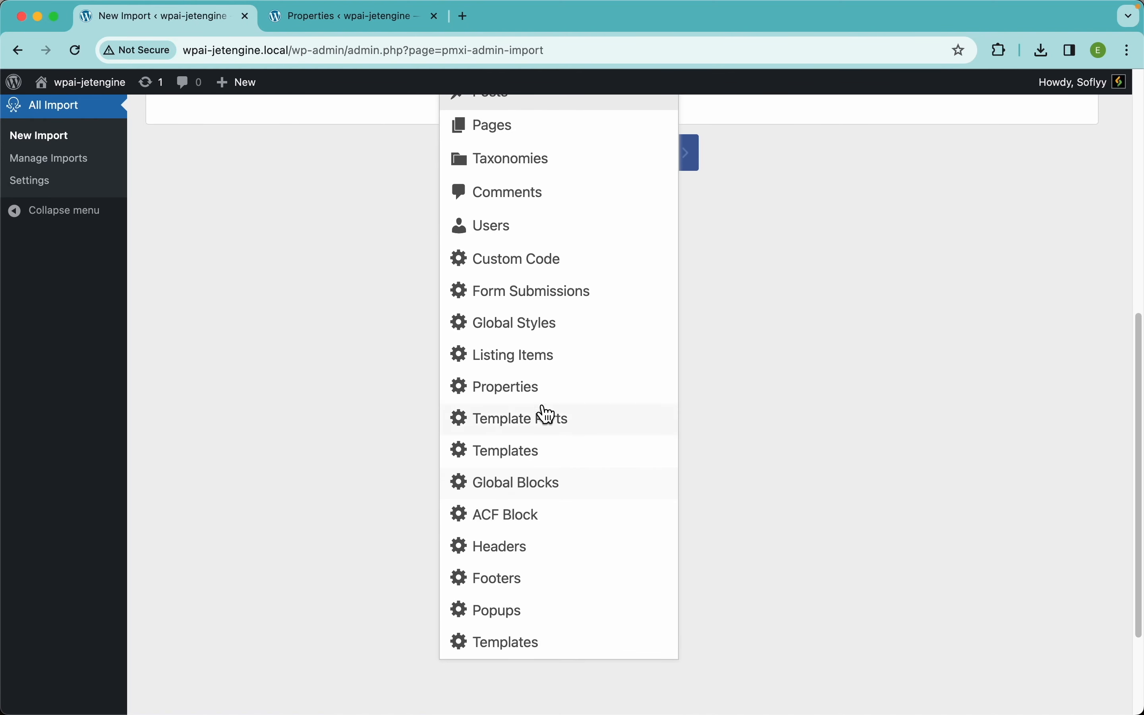
click(530, 387)
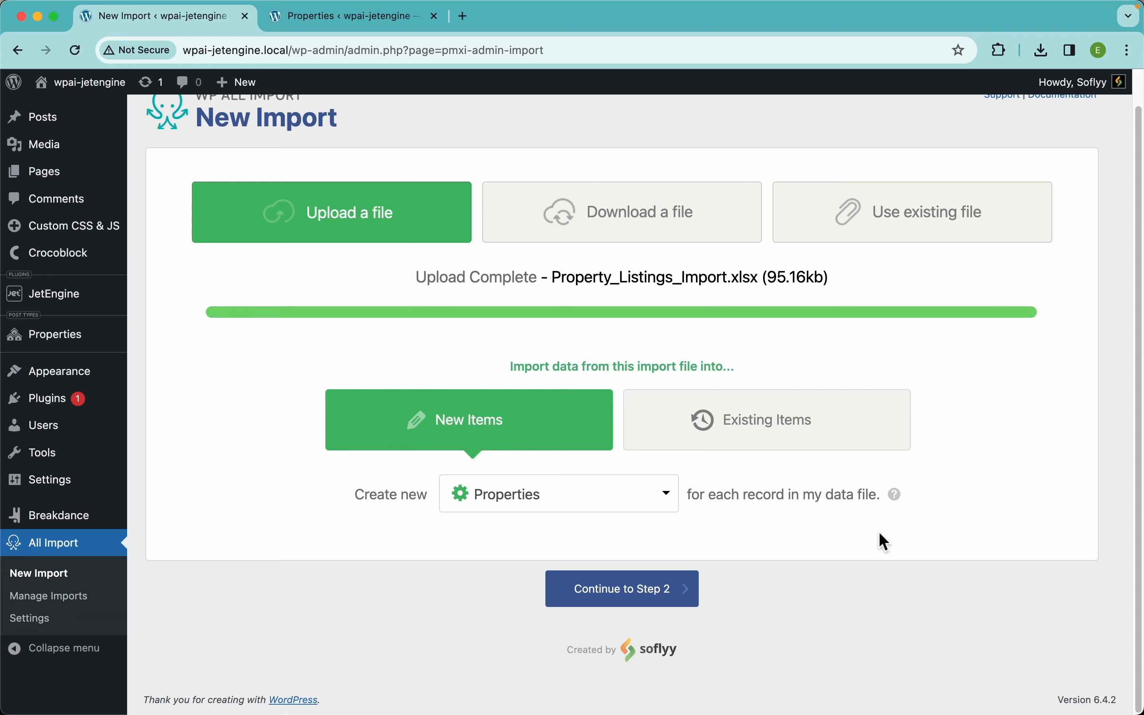
click(677, 589)
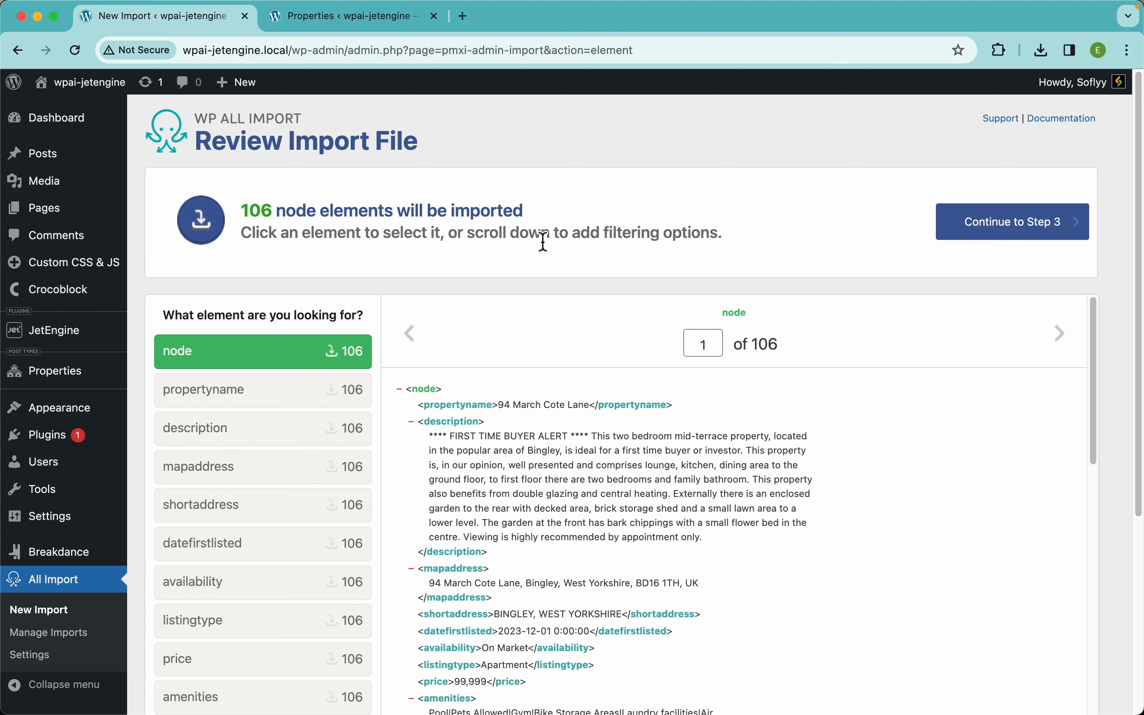
Examine the node elements of the first record in the import file, from the property name to the gallery images.
scroll(783, 263, down, 3)
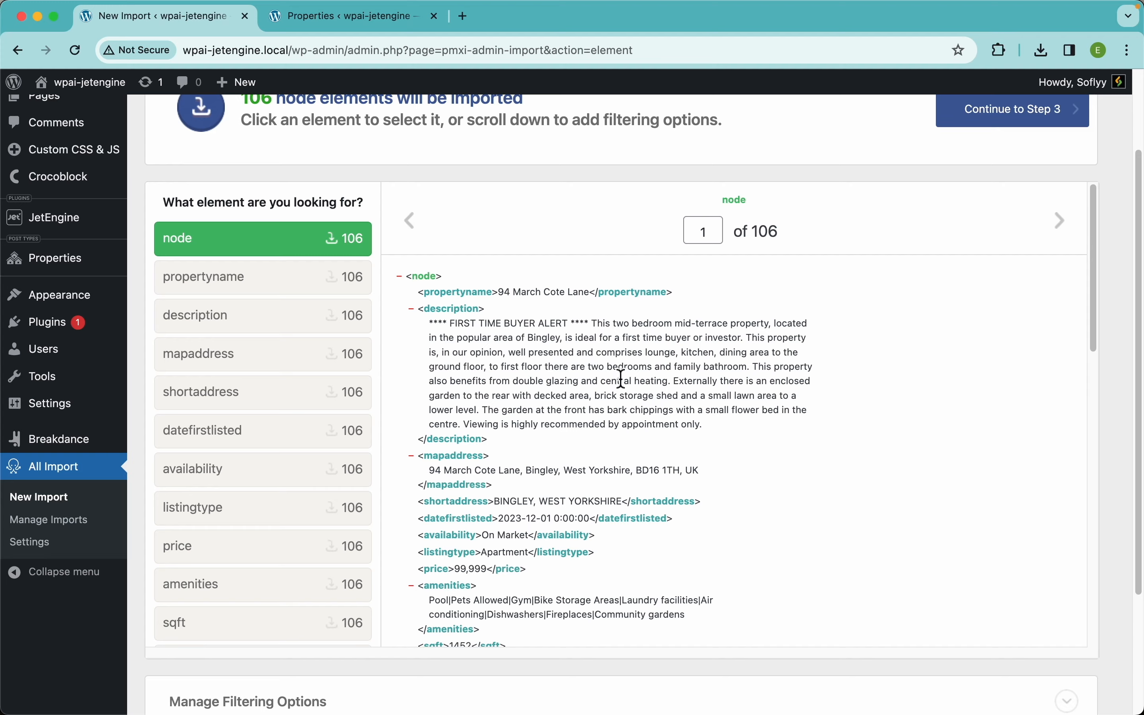
scroll(593, 428, down, 5)
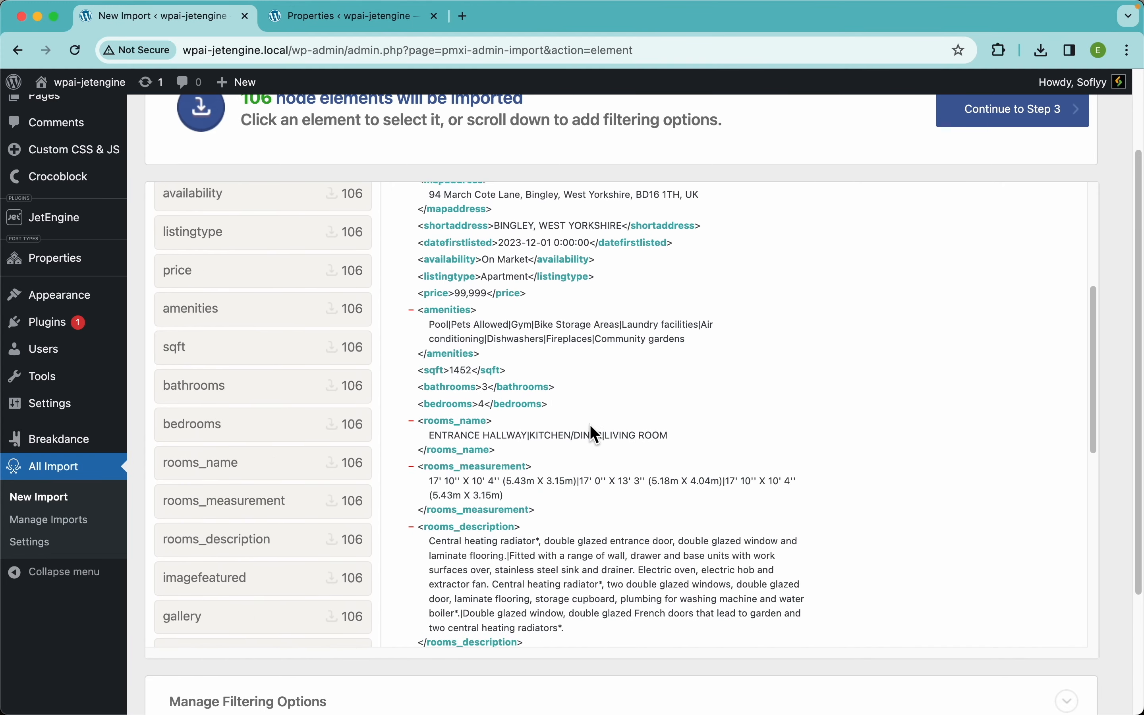
scroll(590, 424, down, 10)
scroll(589, 425, up, 20)
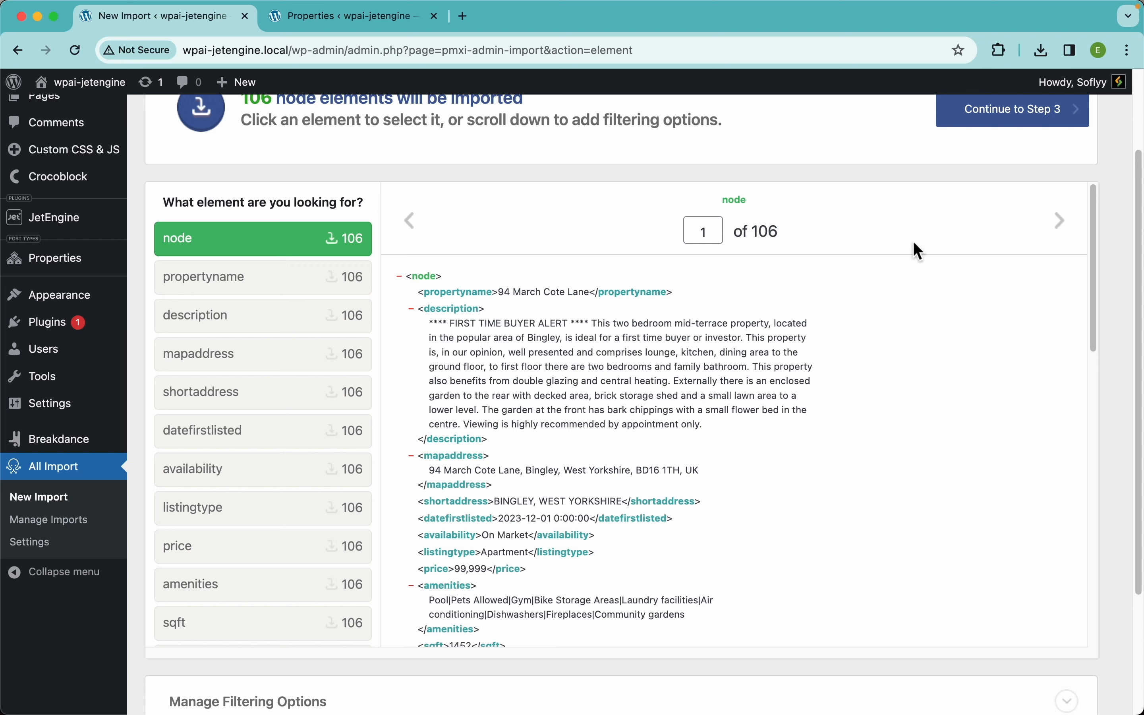
scroll(913, 243, up, 3)
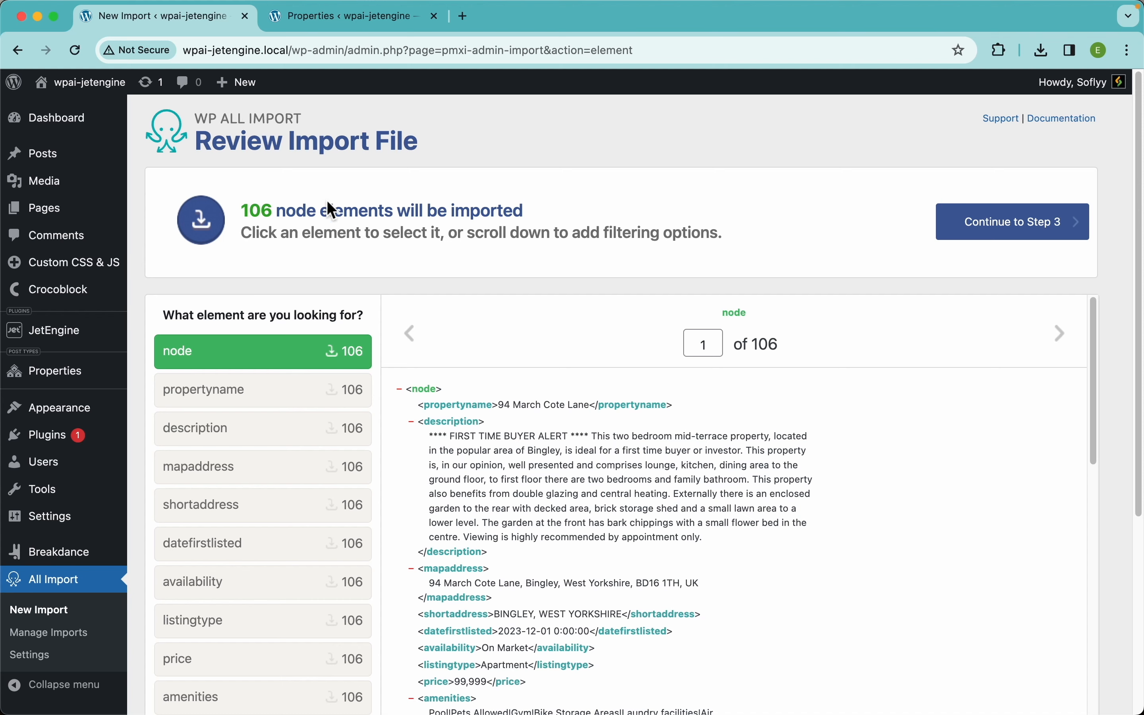
scroll(652, 446, down, 10)
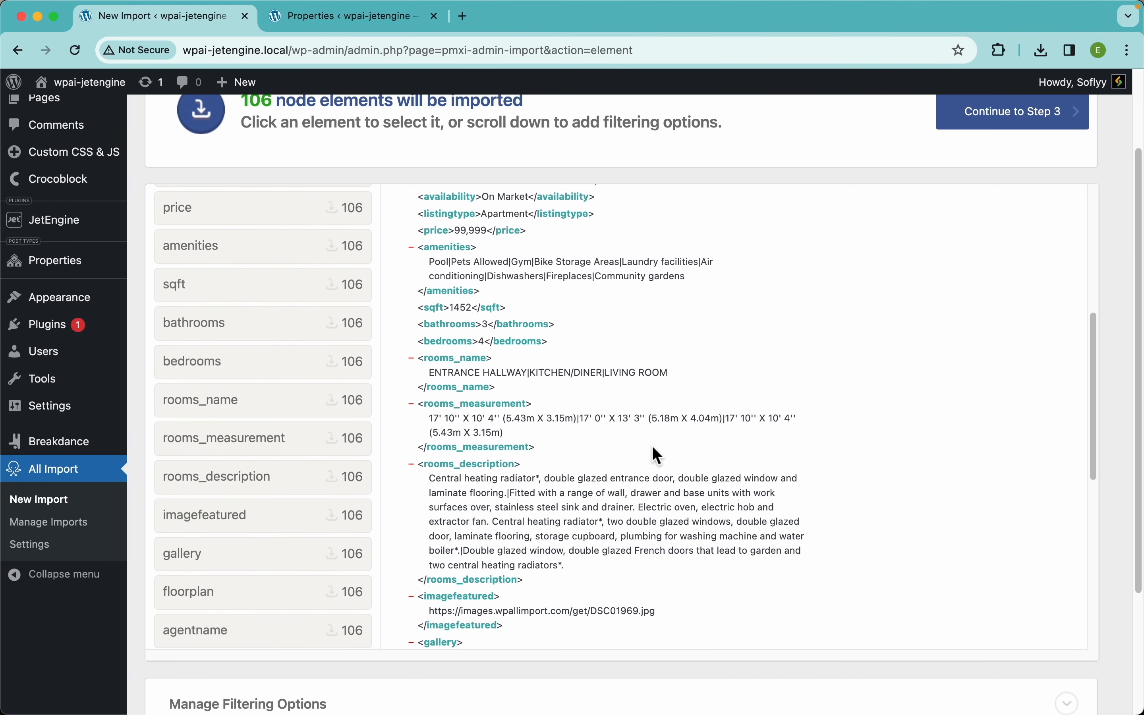
scroll(520, 454, down, 4)
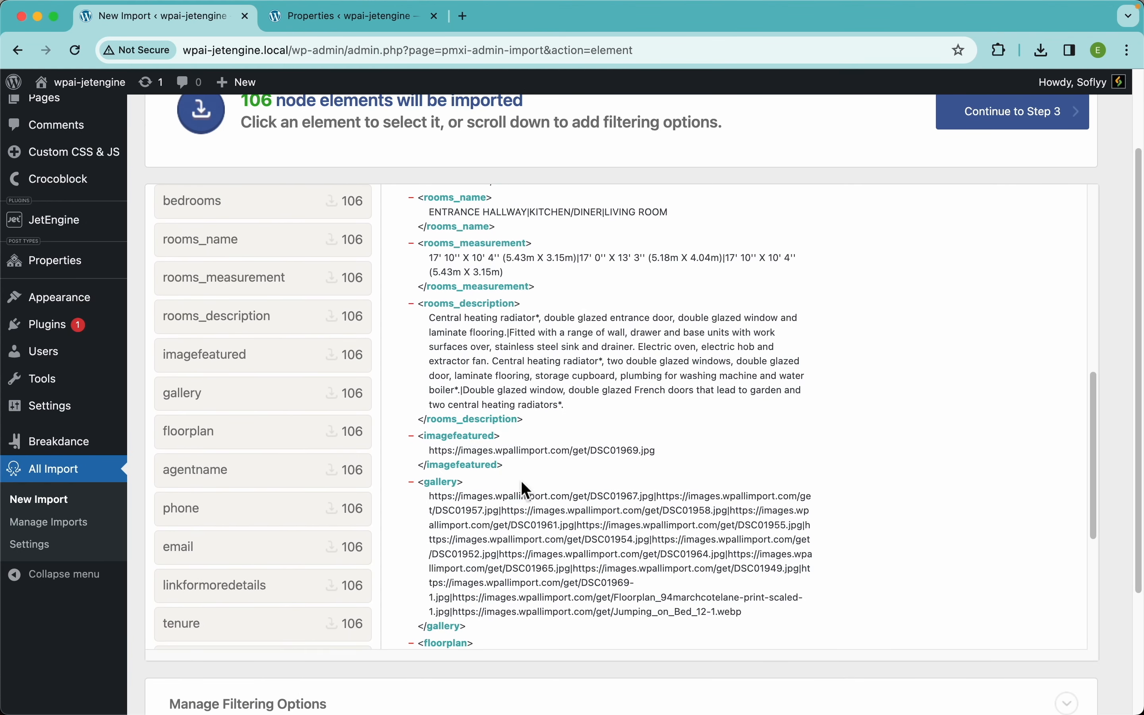
scroll(523, 491, down, 3)
scroll(709, 378, up, 15)
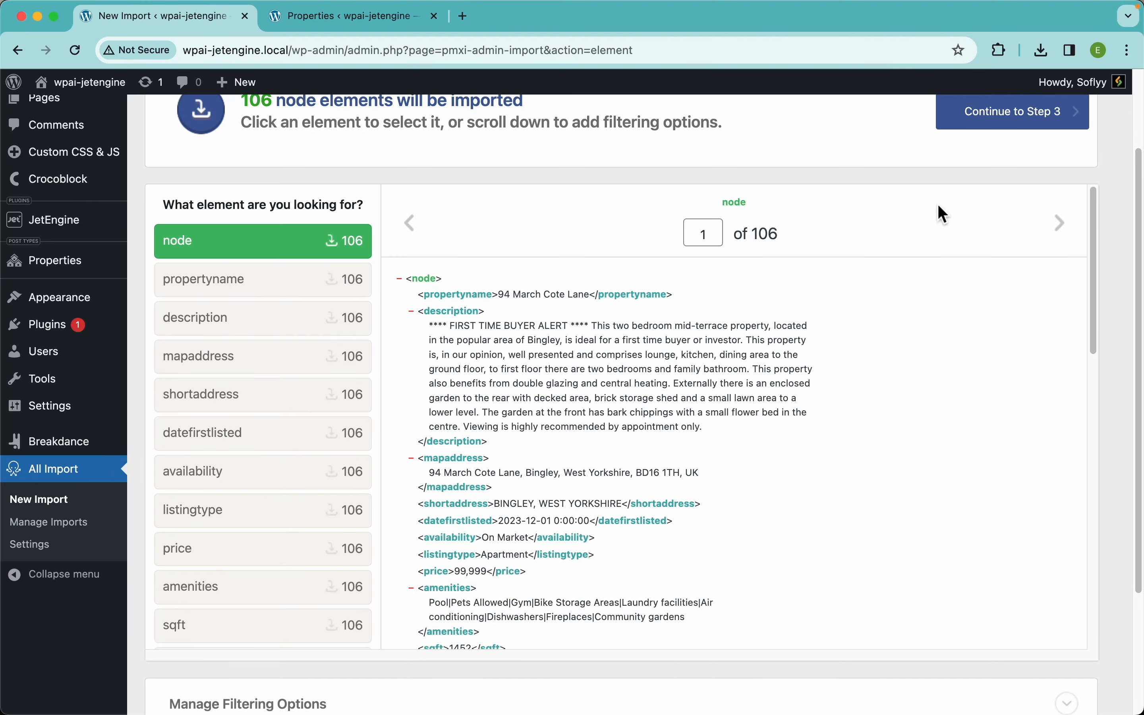
Continue to Step 3 of the import and open a blank Properties post in the other browser tab for comparison.
click(1041, 133)
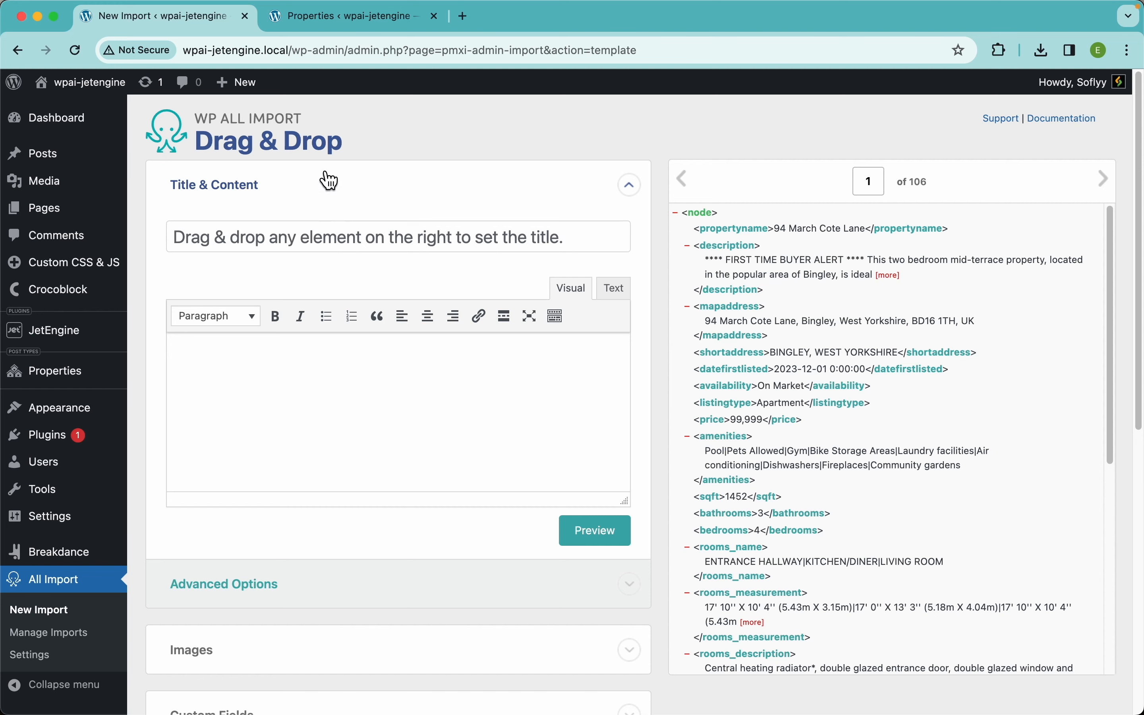
click(348, 30)
click(272, 118)
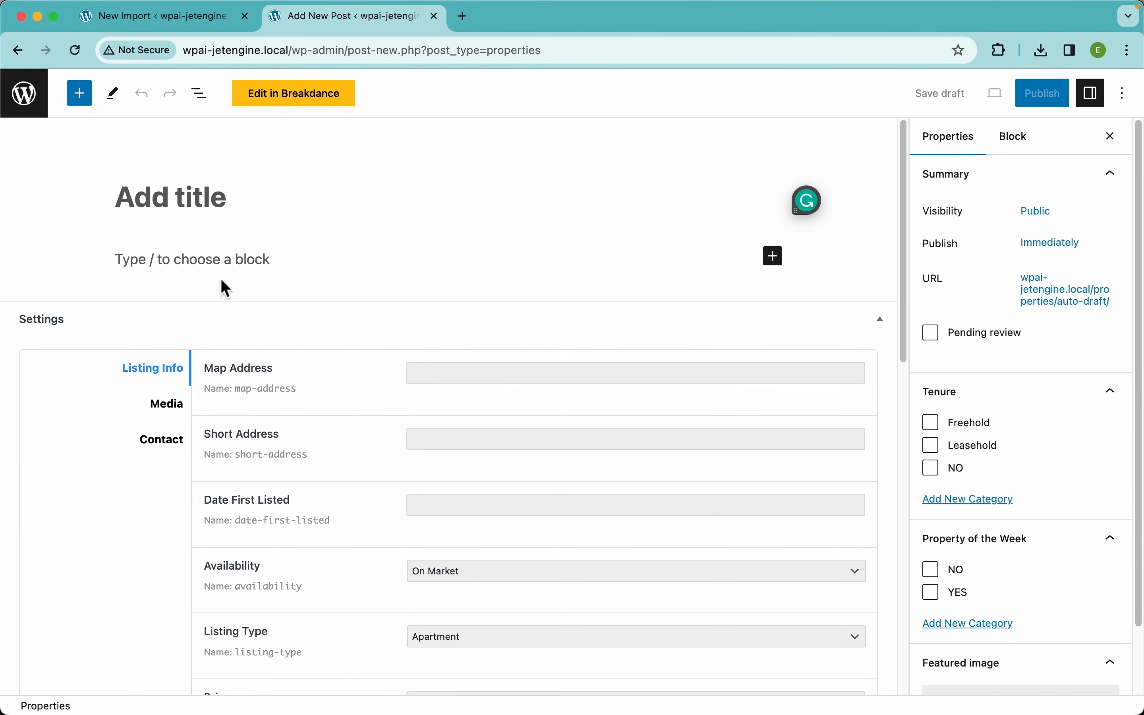
click(208, 22)
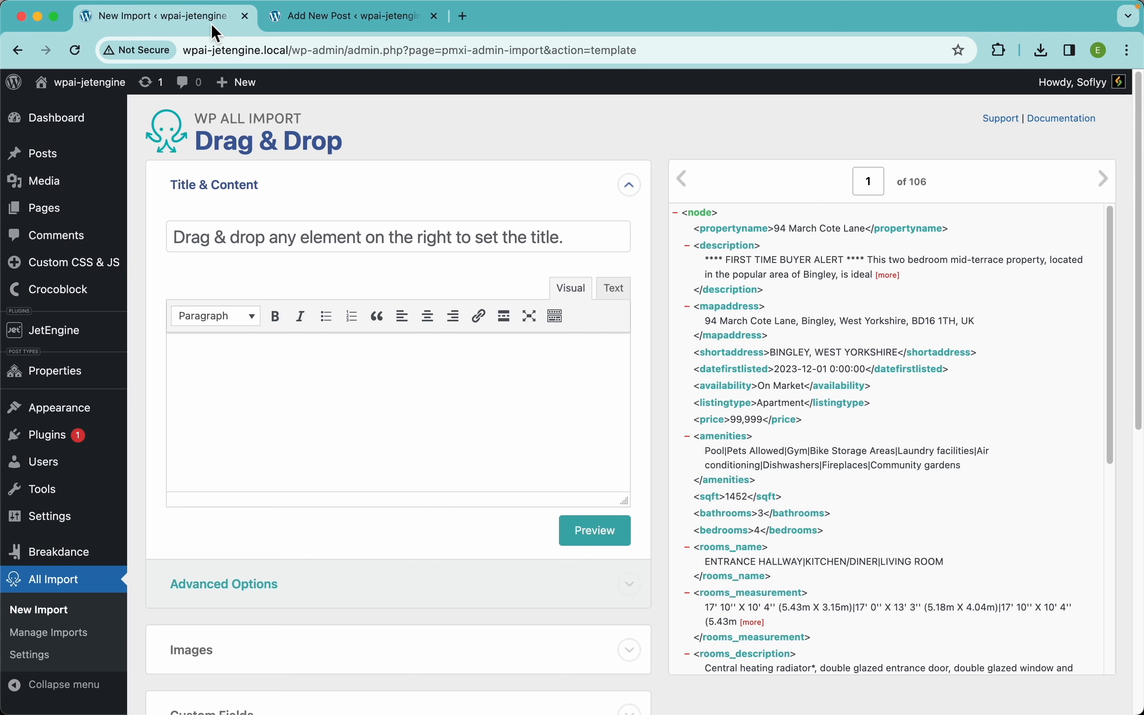
Map the propertyname element to the title and the description element to the content, and preview the first record.
drag(746, 230, 533, 241)
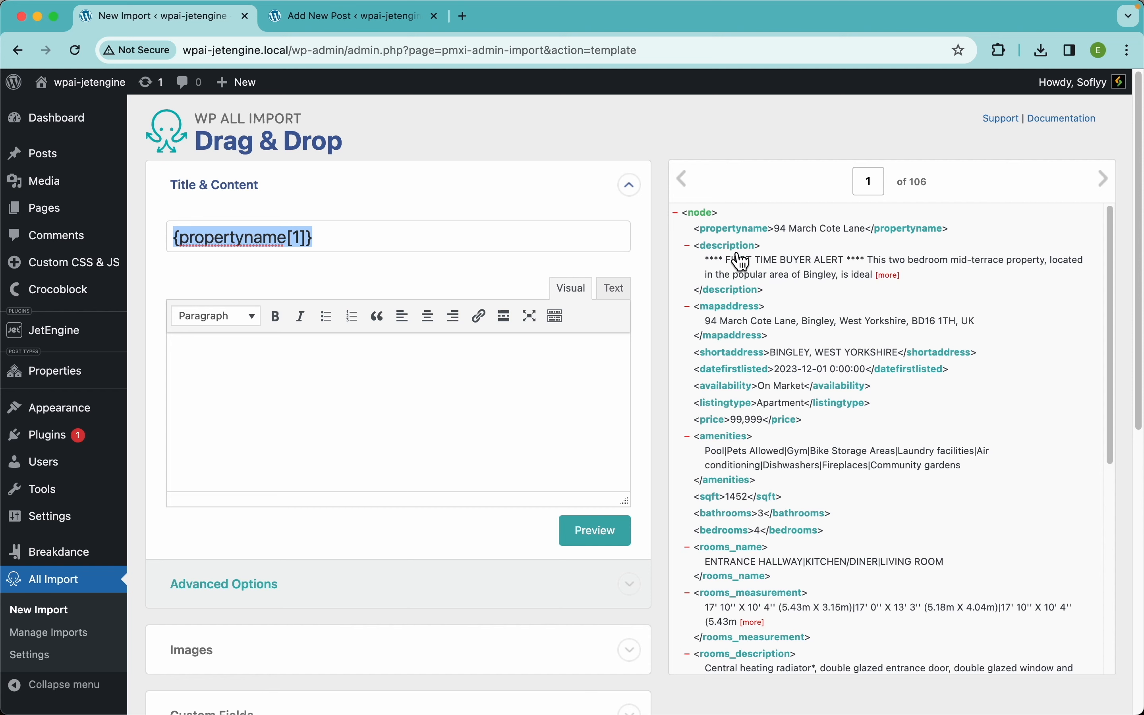
drag(740, 258, 544, 400)
click(595, 532)
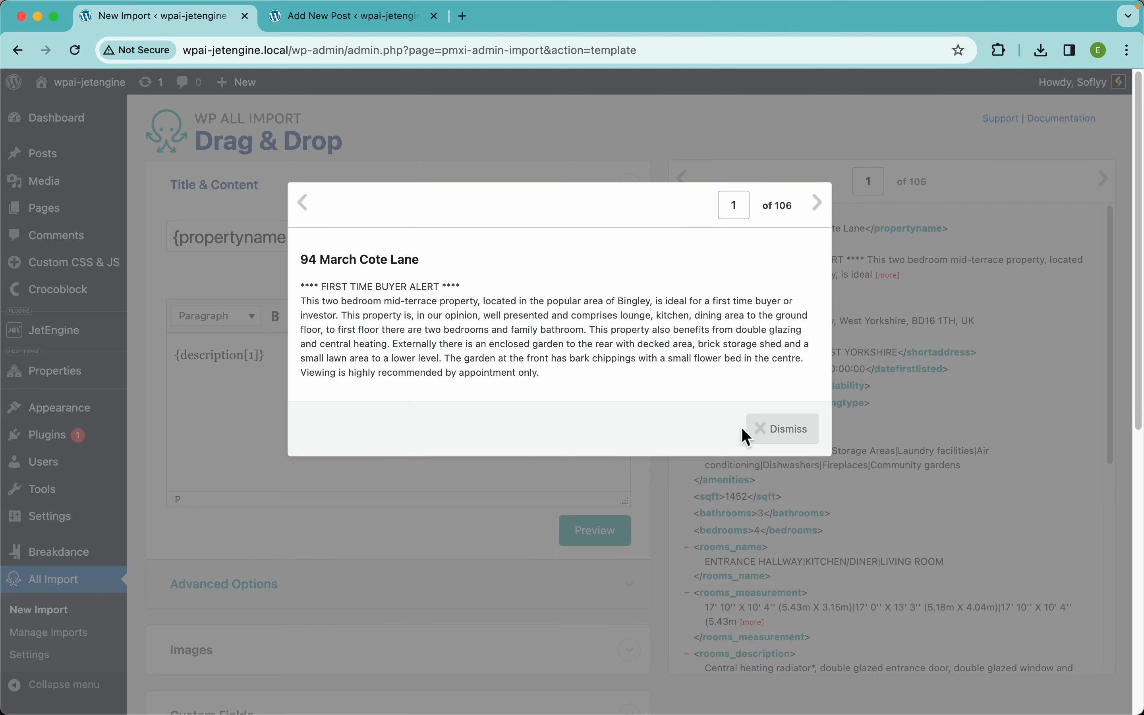
click(766, 435)
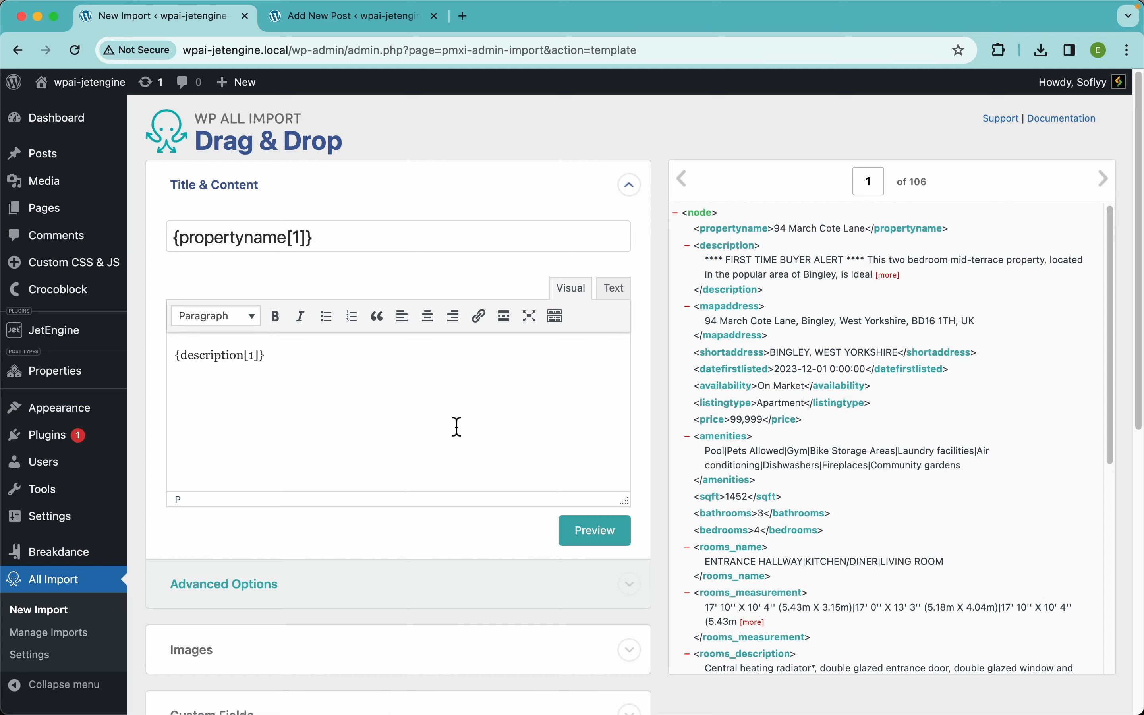
Compare the image elements with the Properties post's Media fields and map imagefeatured as the URL for downloading images hosted elsewhere.
scroll(455, 424, down, 5)
click(279, 409)
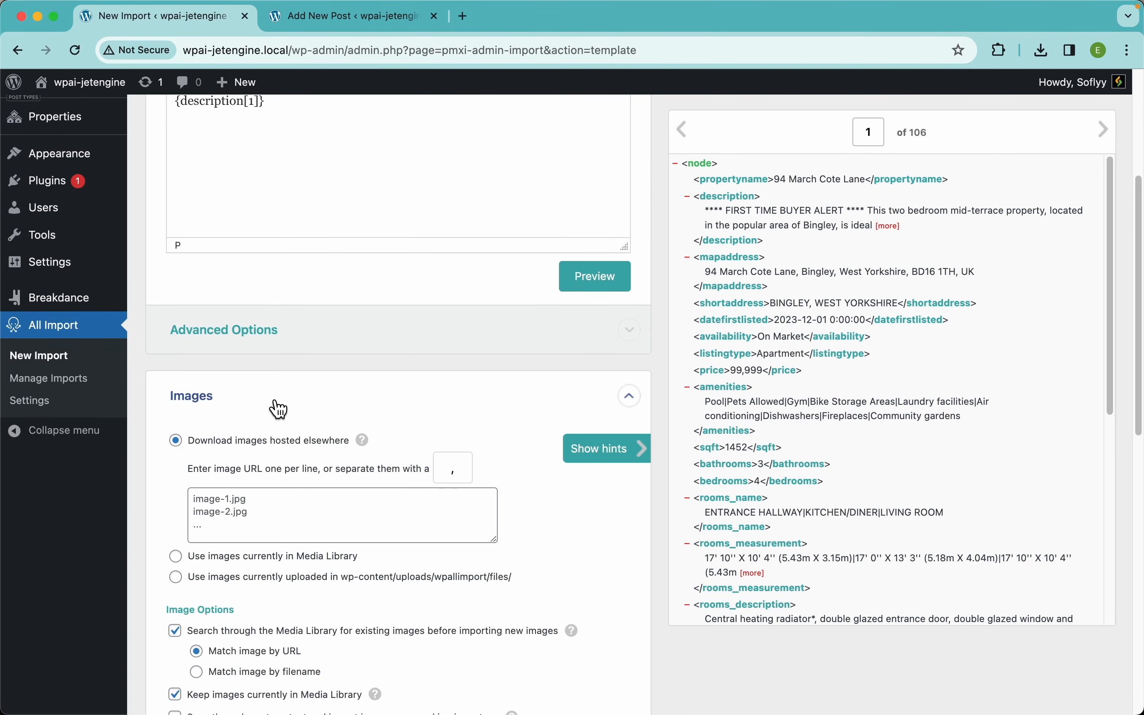
scroll(447, 452, down, 4)
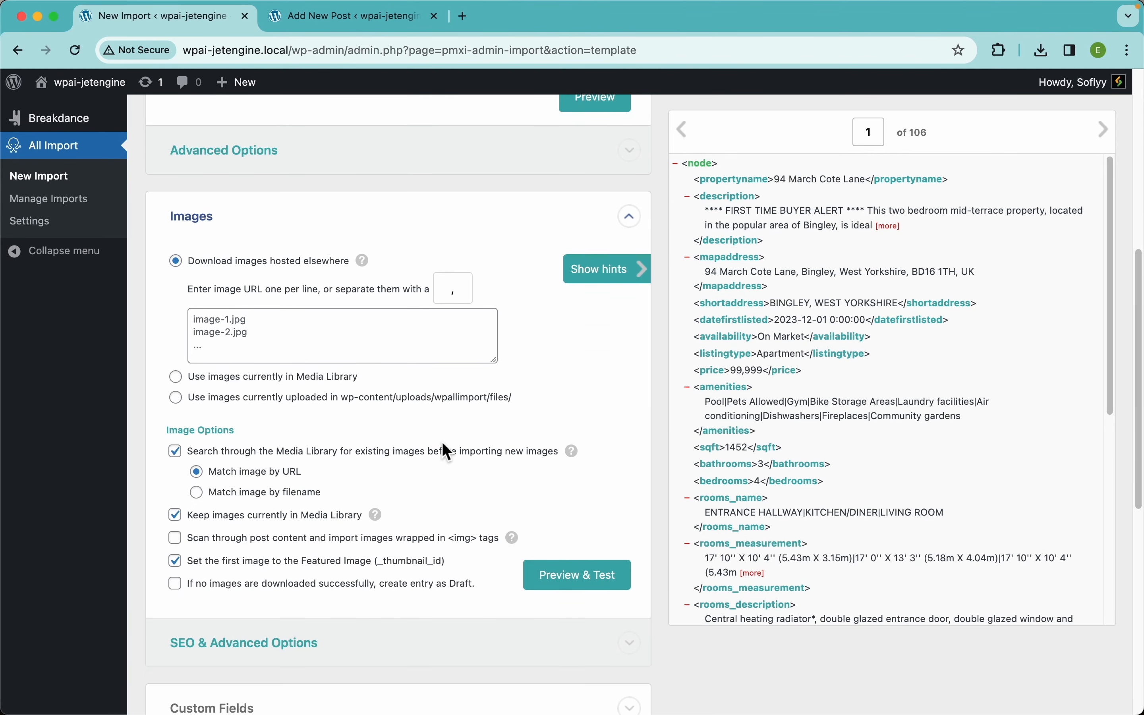
scroll(444, 445, down, 5)
scroll(444, 446, up, 5)
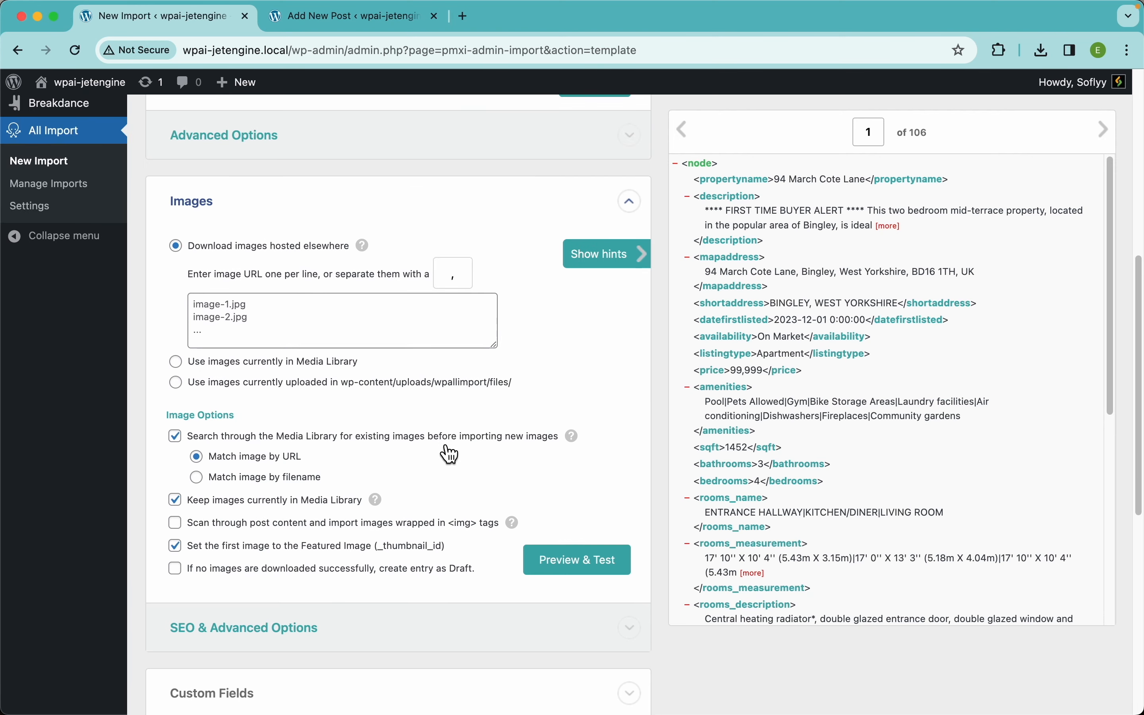
scroll(919, 401, down, 5)
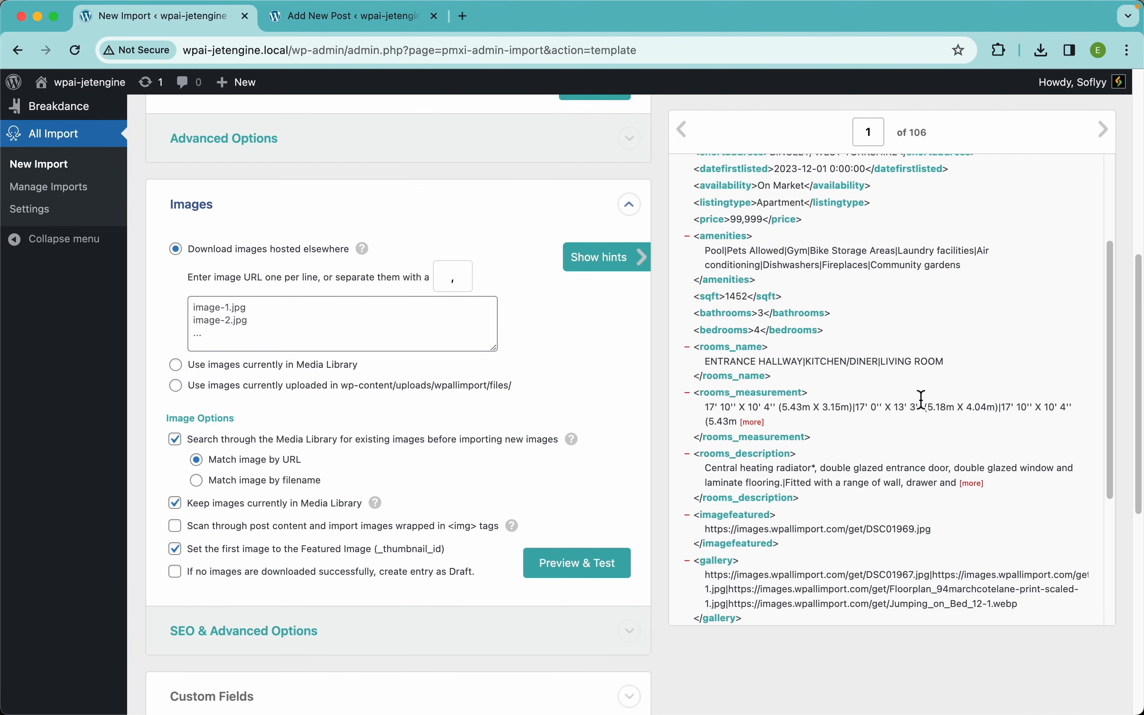
scroll(921, 401, down, 4)
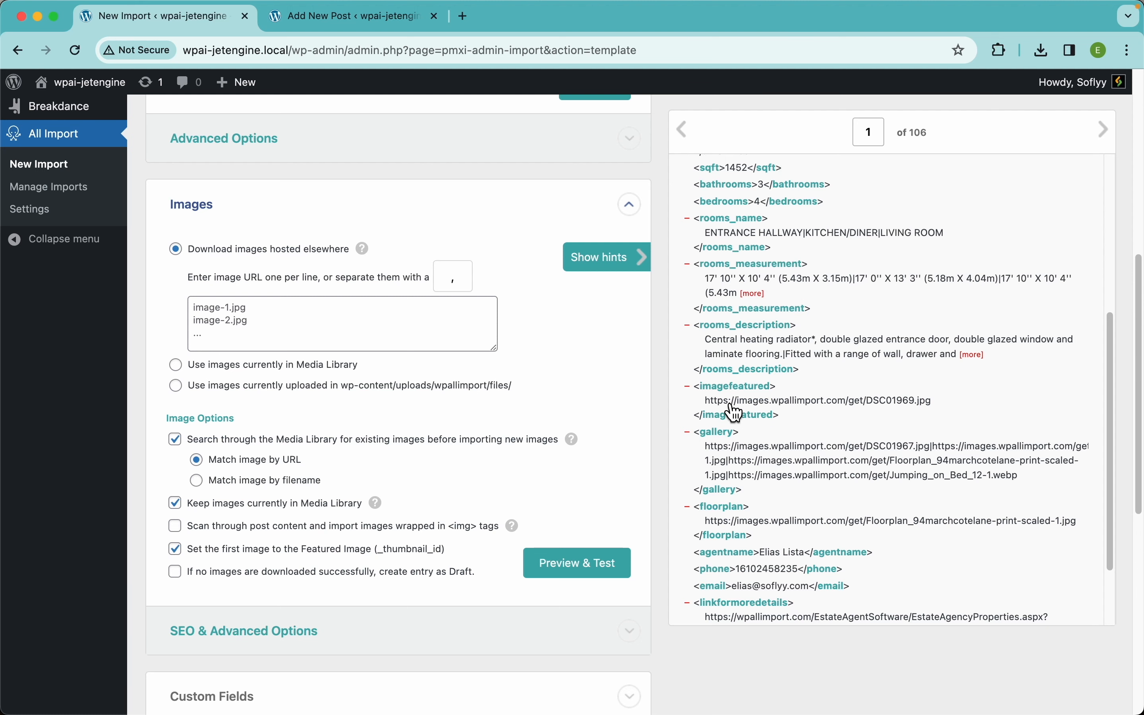
click(383, 27)
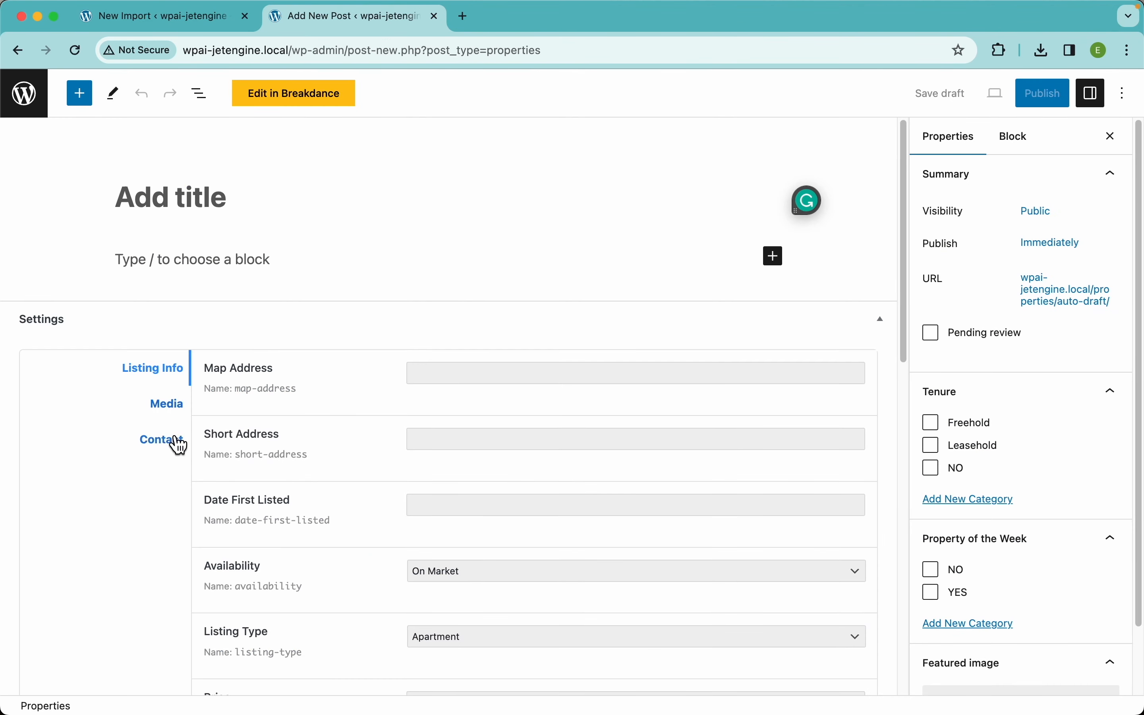
click(172, 410)
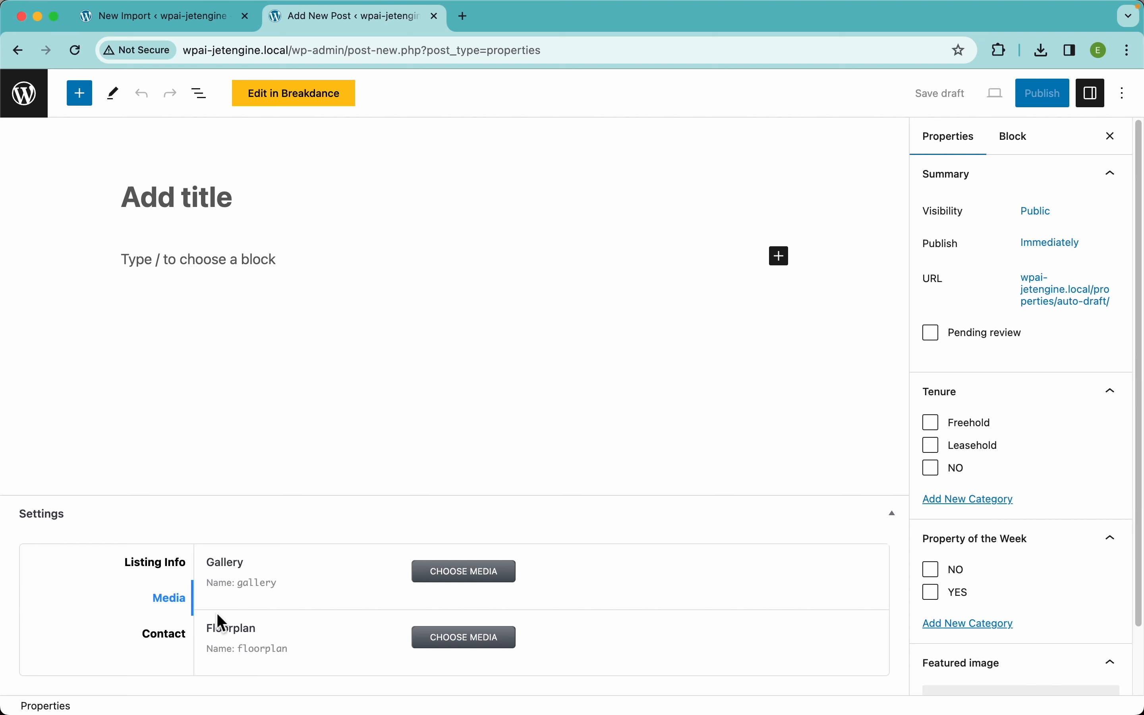
click(186, 27)
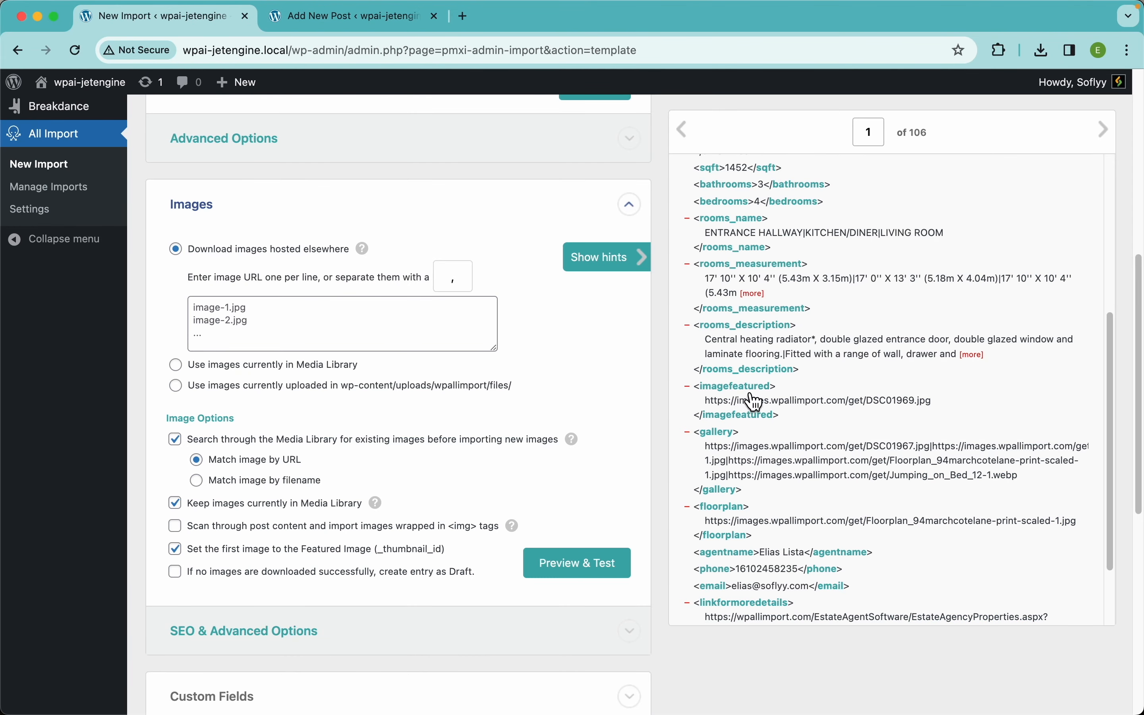
drag(756, 402, 386, 310)
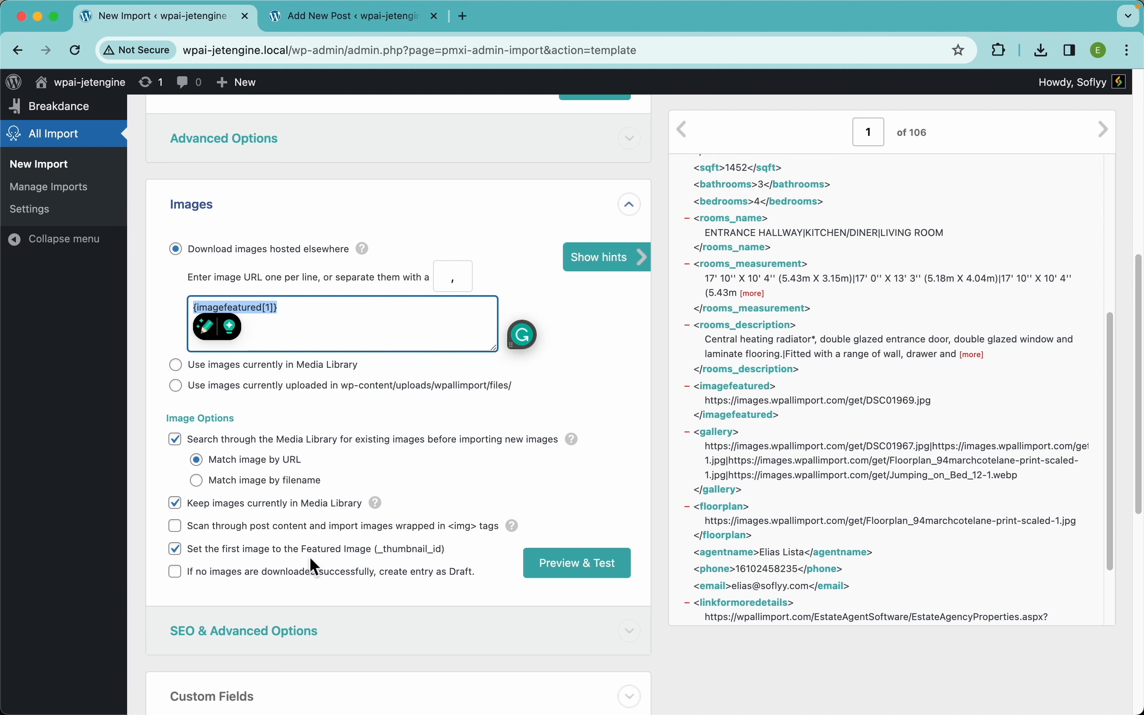
Review the featured image option, preview the first record's image, run the image download test, and dismiss the preview.
scroll(282, 570, up, 5)
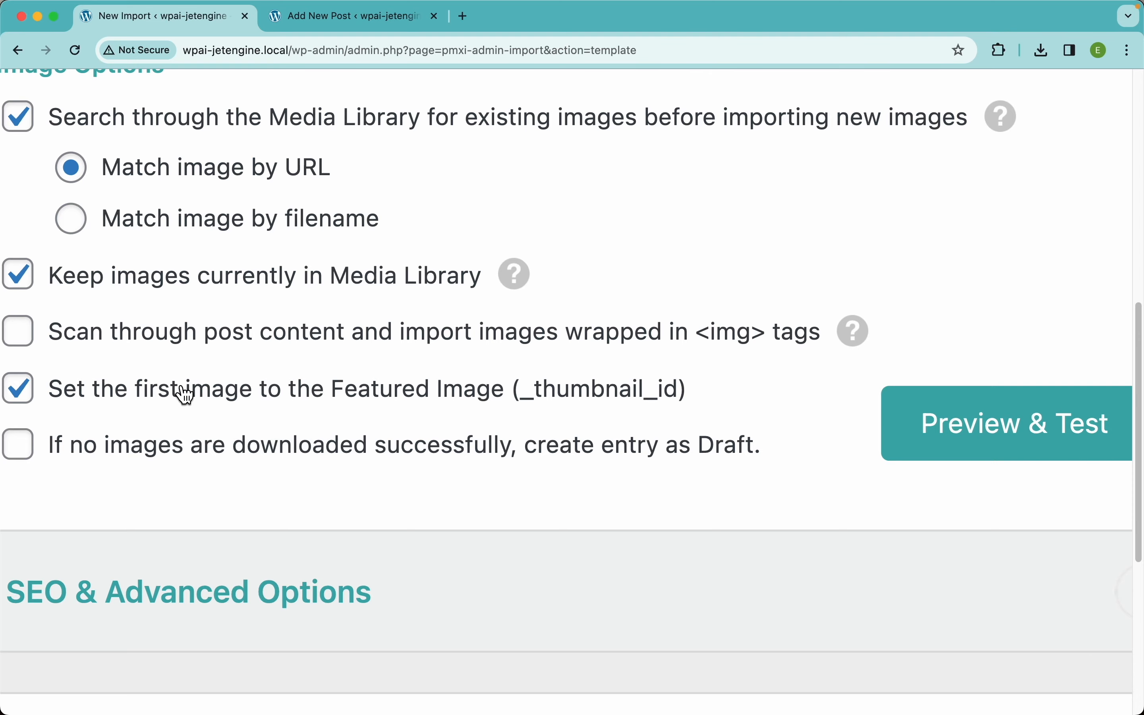
scroll(344, 399, down, 5)
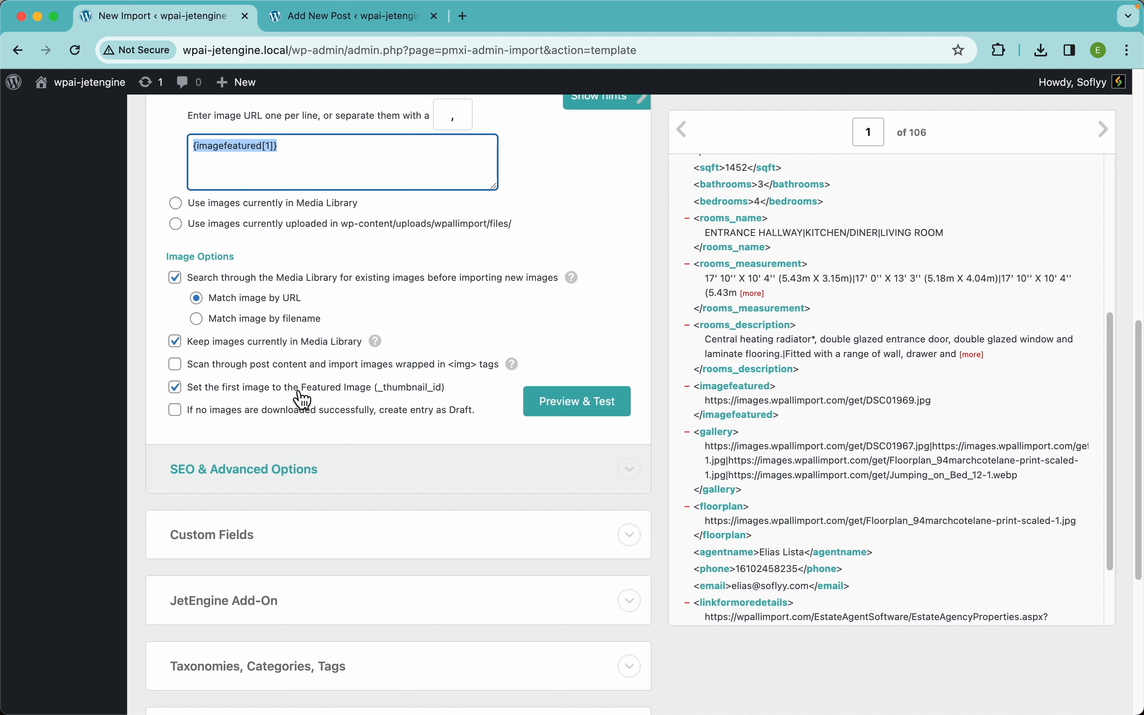
click(157, 390)
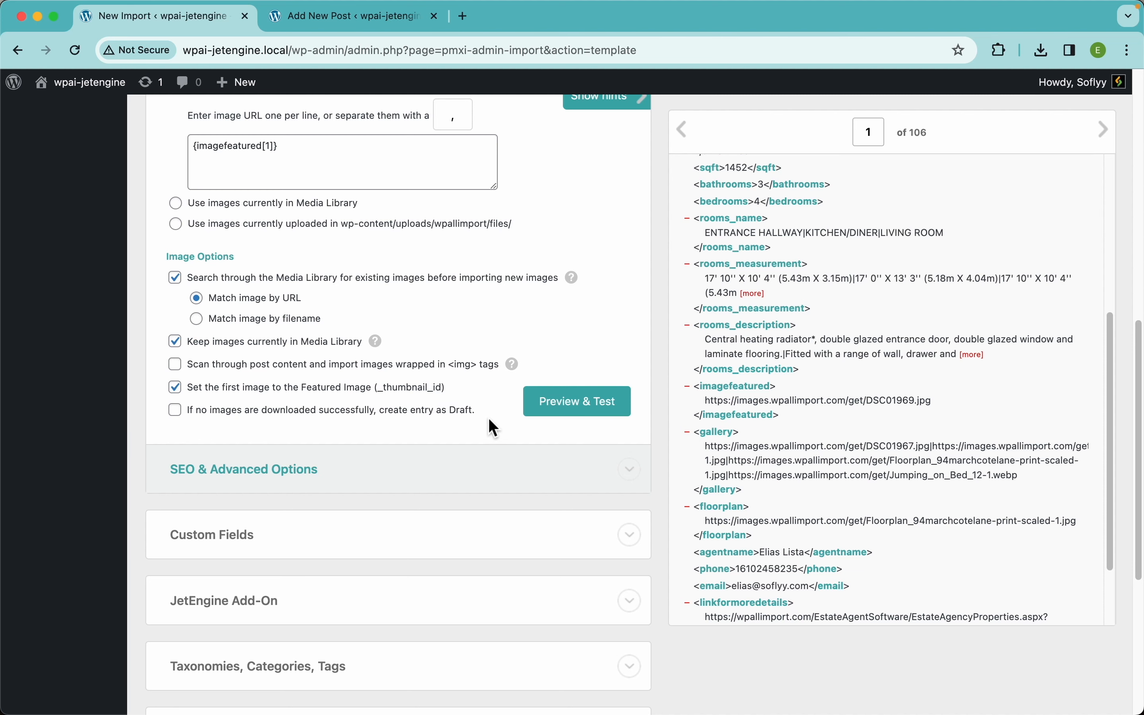
scroll(489, 418, down, 1)
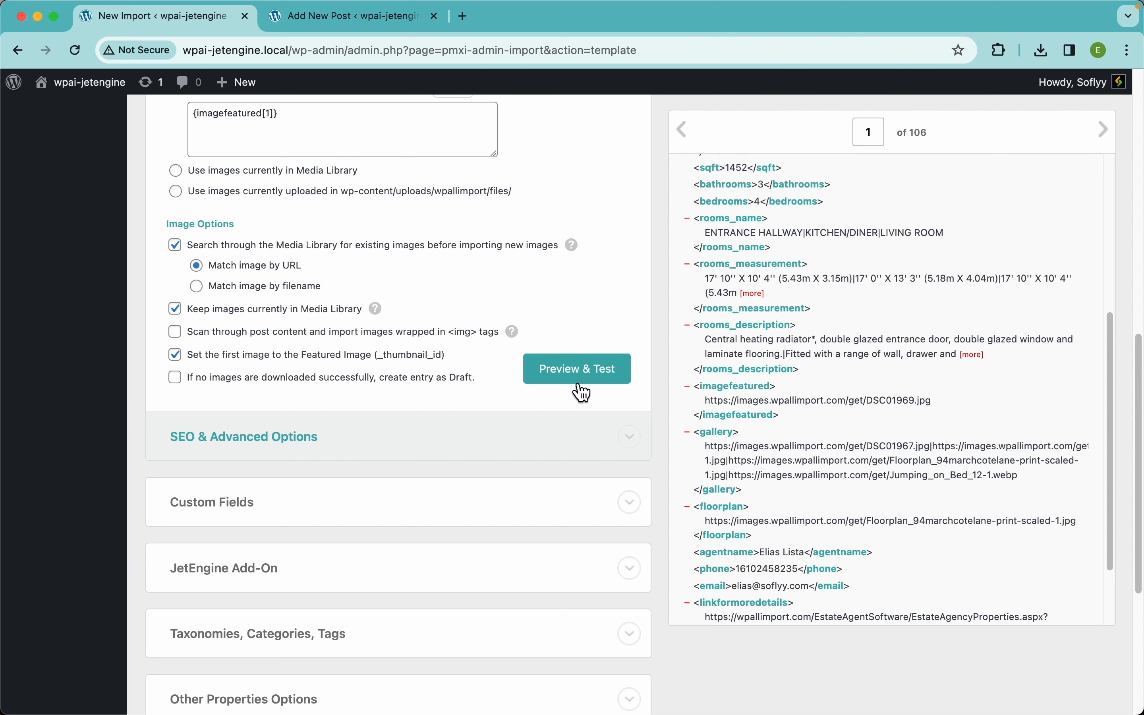
click(588, 373)
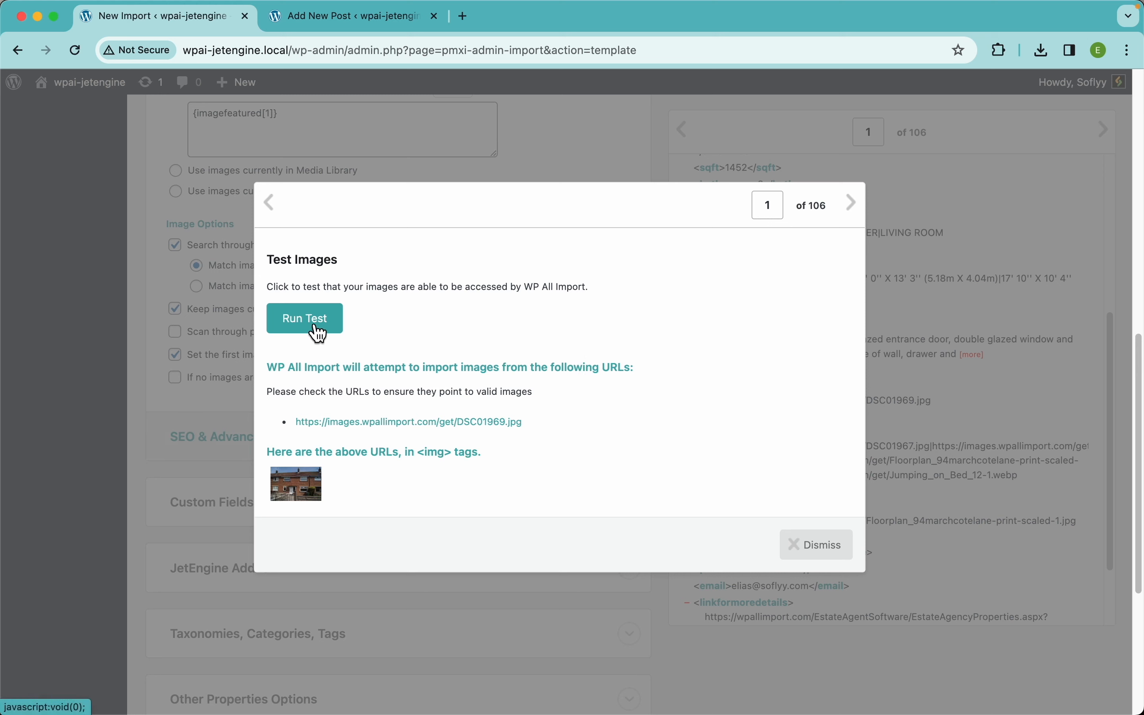
click(322, 337)
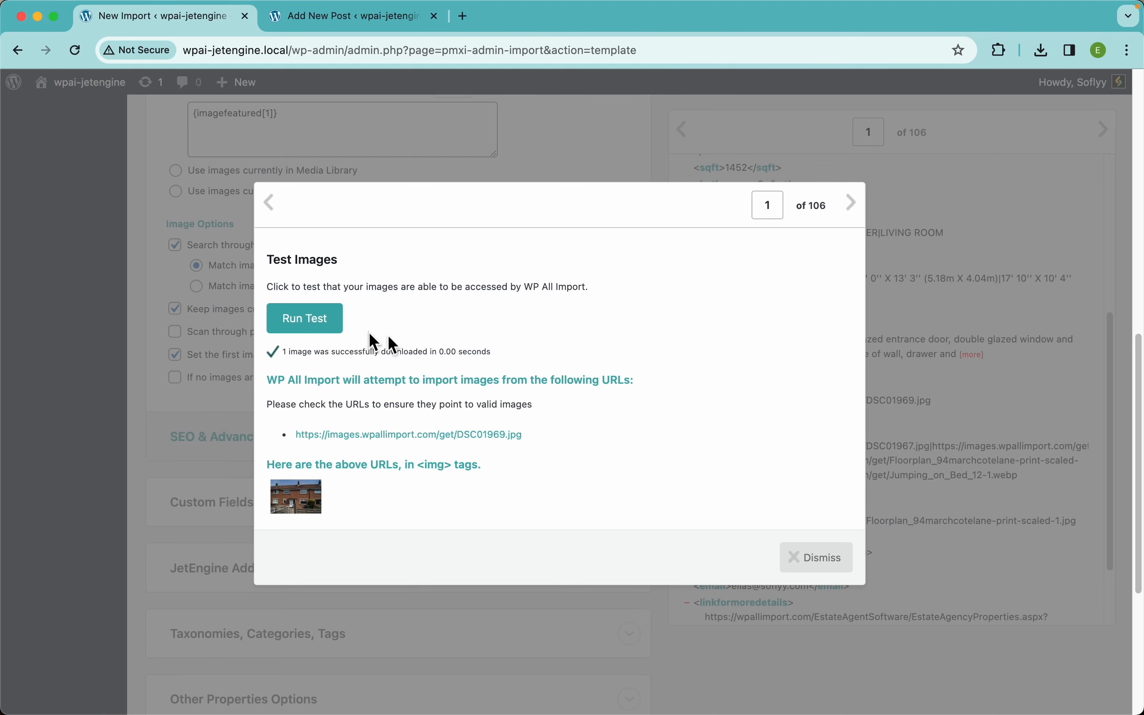
click(815, 563)
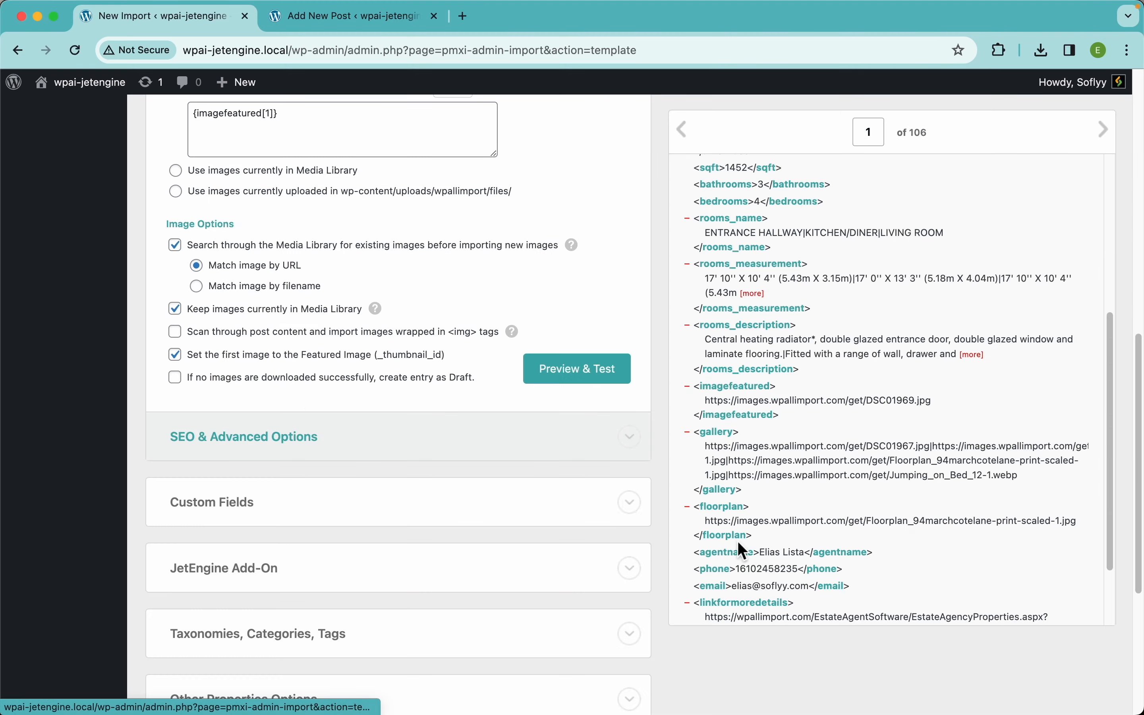
Examine the Custom Fields section of the import template and collapse it again.
scroll(326, 439, down, 7)
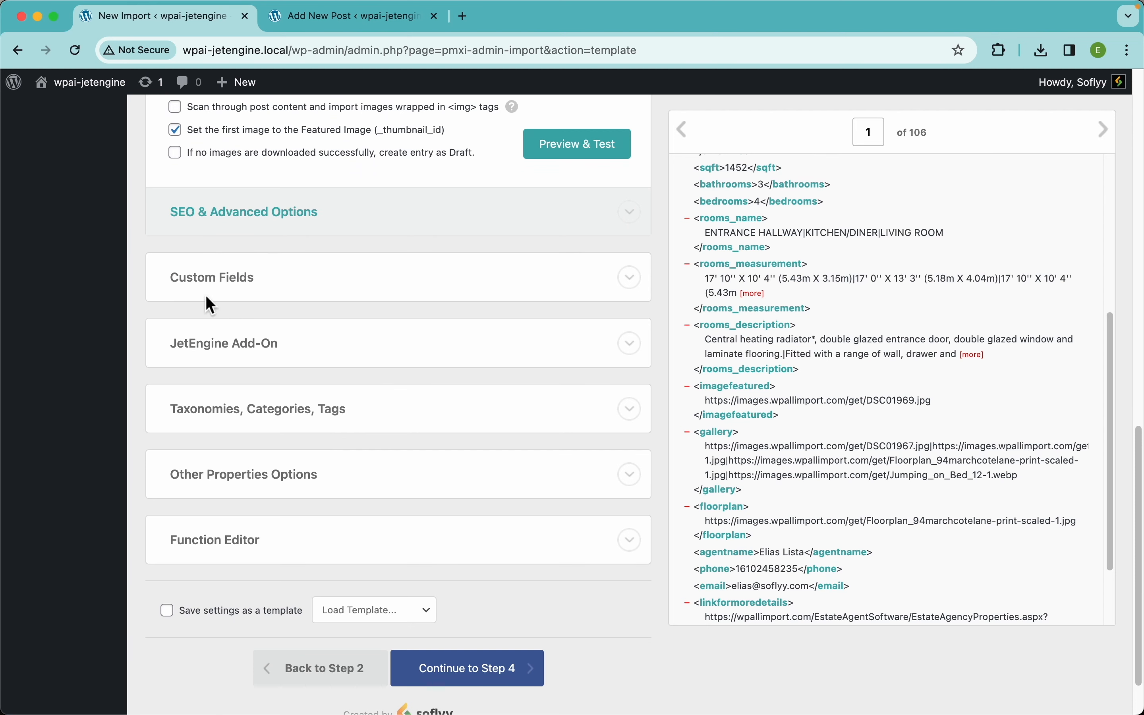
click(245, 299)
scroll(336, 339, down, 3)
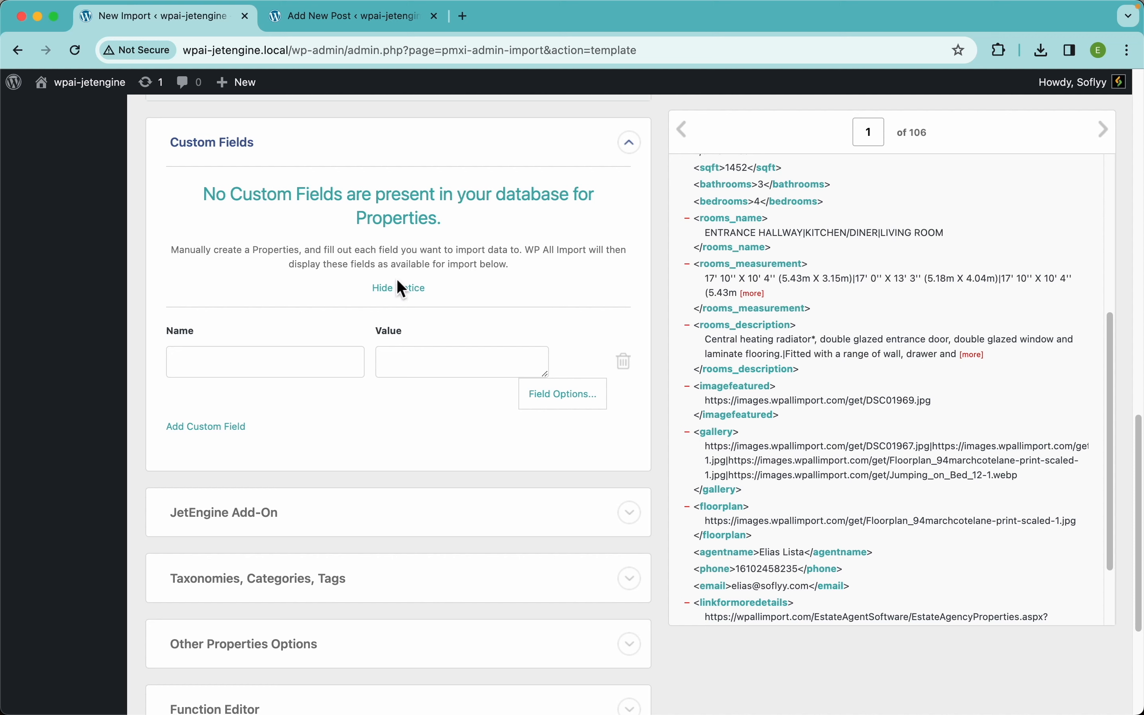
click(237, 152)
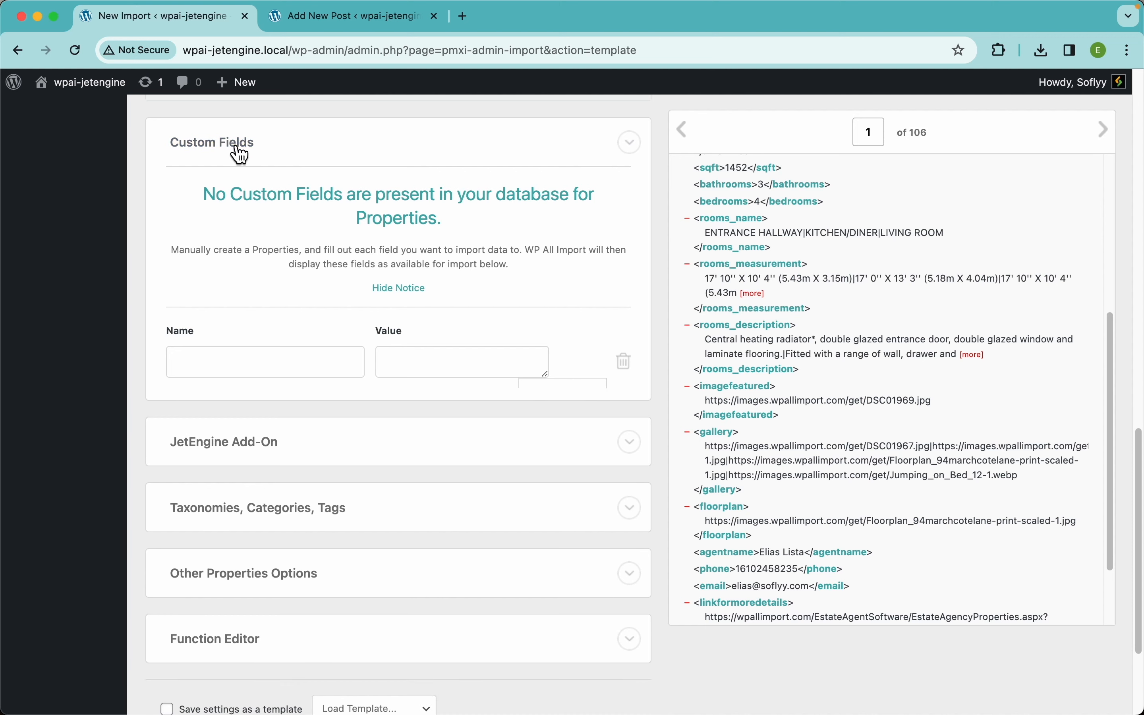
Enable the Properties (Post Type) group in the JetEngine Add-On section and check the Date First Listed calendar.
click(255, 295)
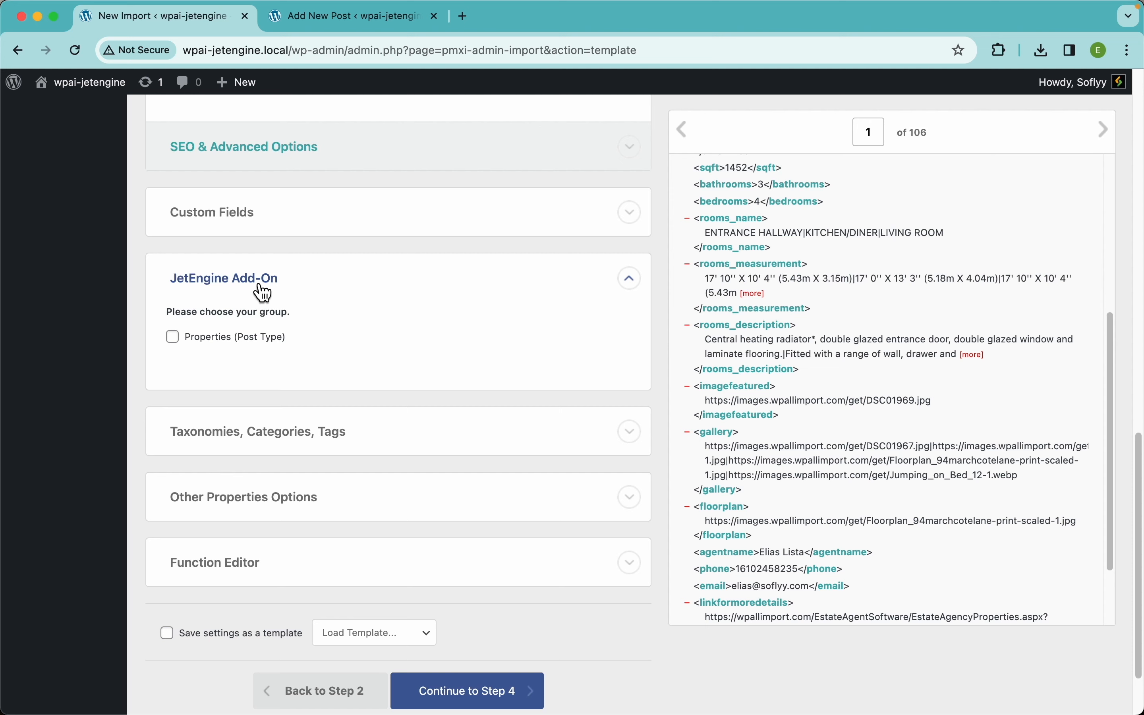
click(238, 344)
scroll(368, 402, down, 3)
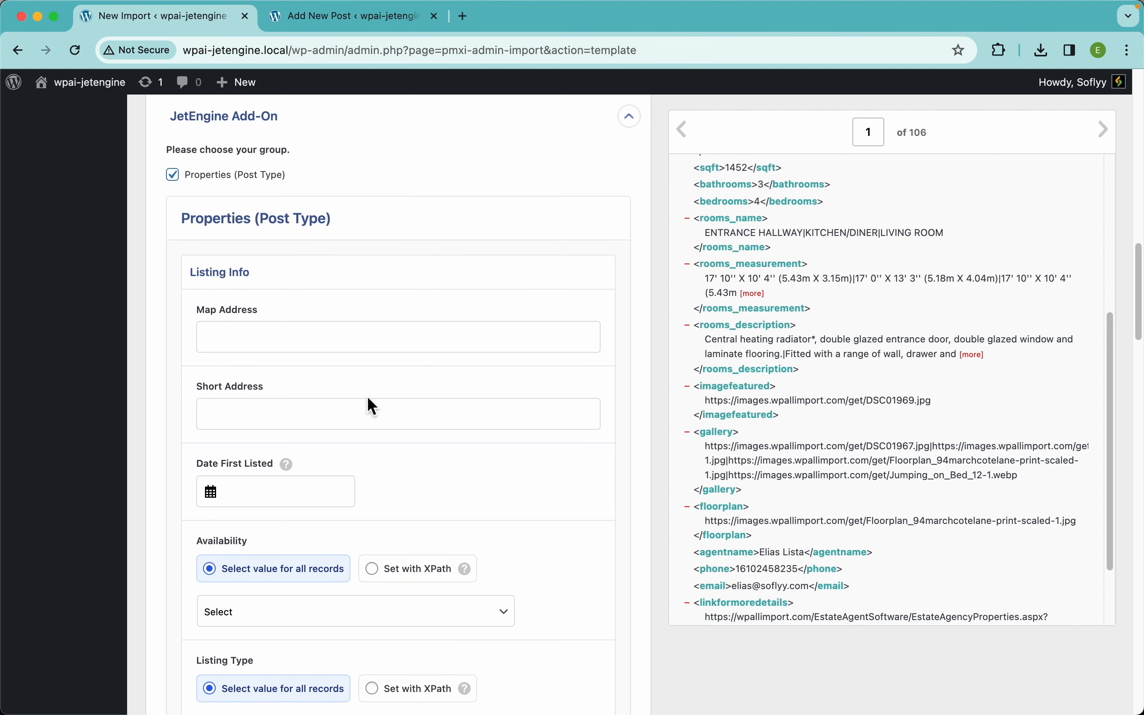
scroll(369, 403, down, 2)
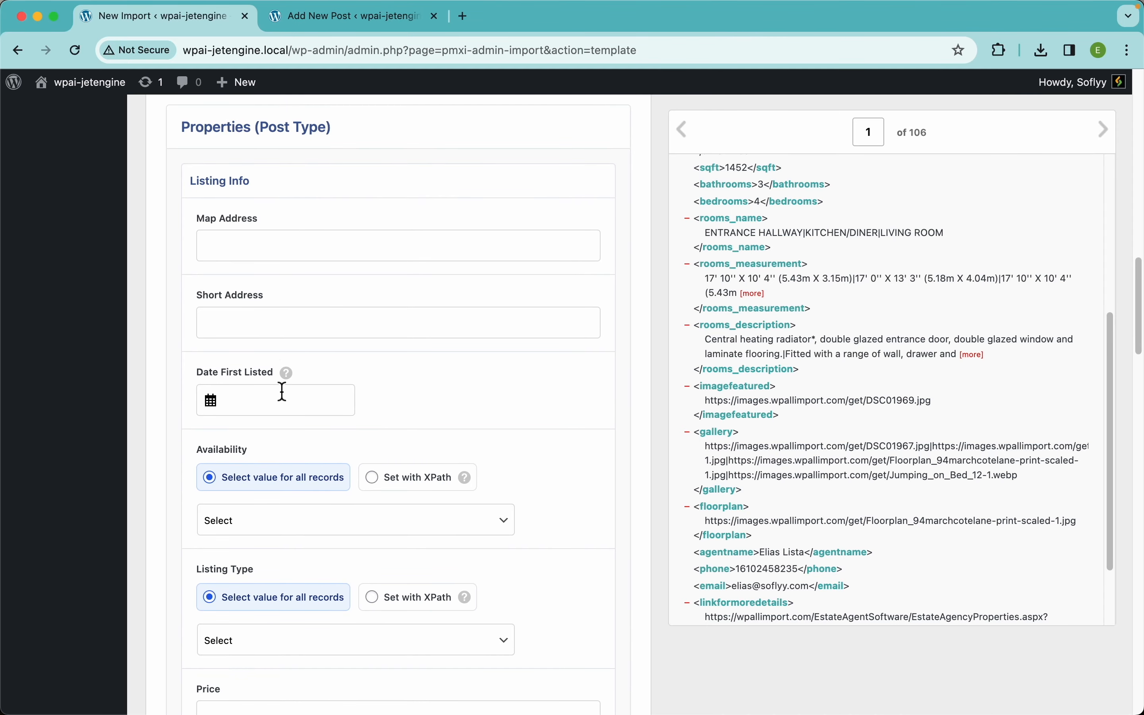
click(285, 408)
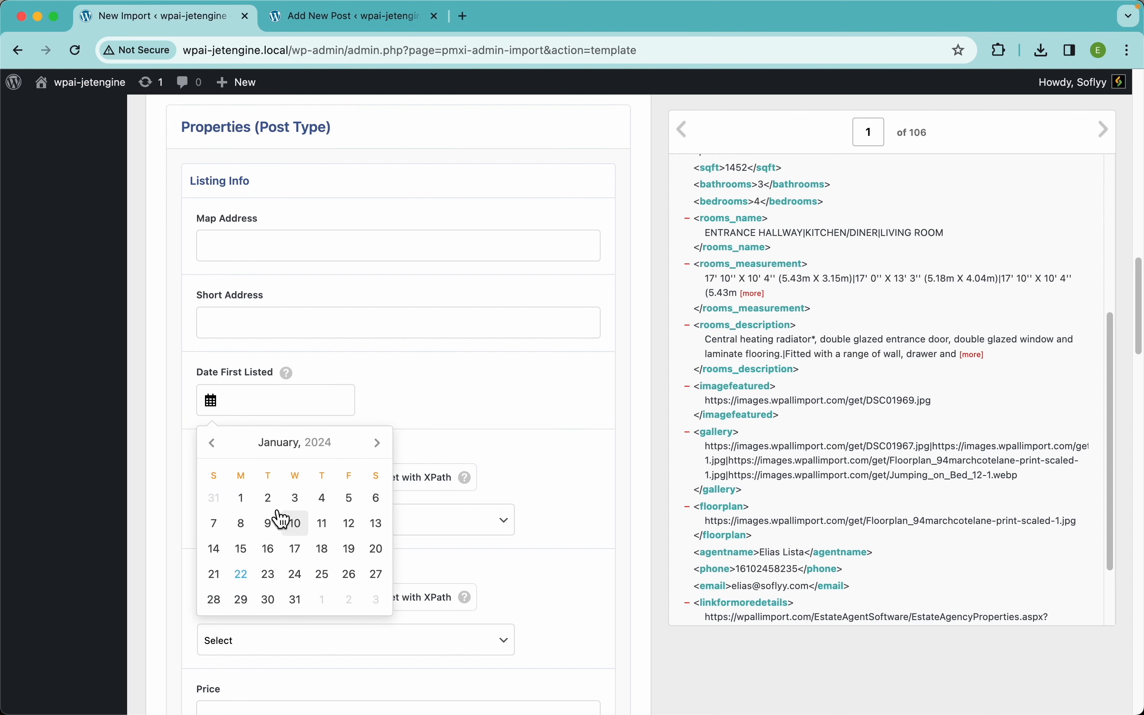
click(409, 405)
Examine the Listing Info fields of the blank Properties post, including the Date First Listed calendar and the Availability and Listing Type options.
click(351, 28)
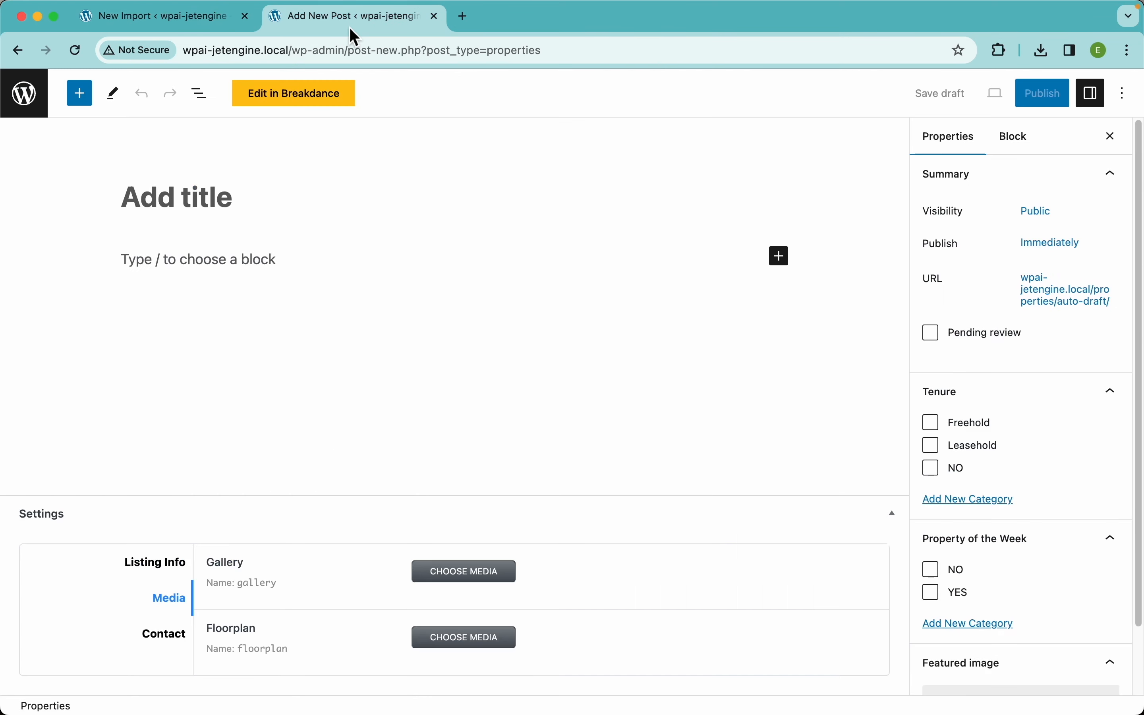
click(161, 564)
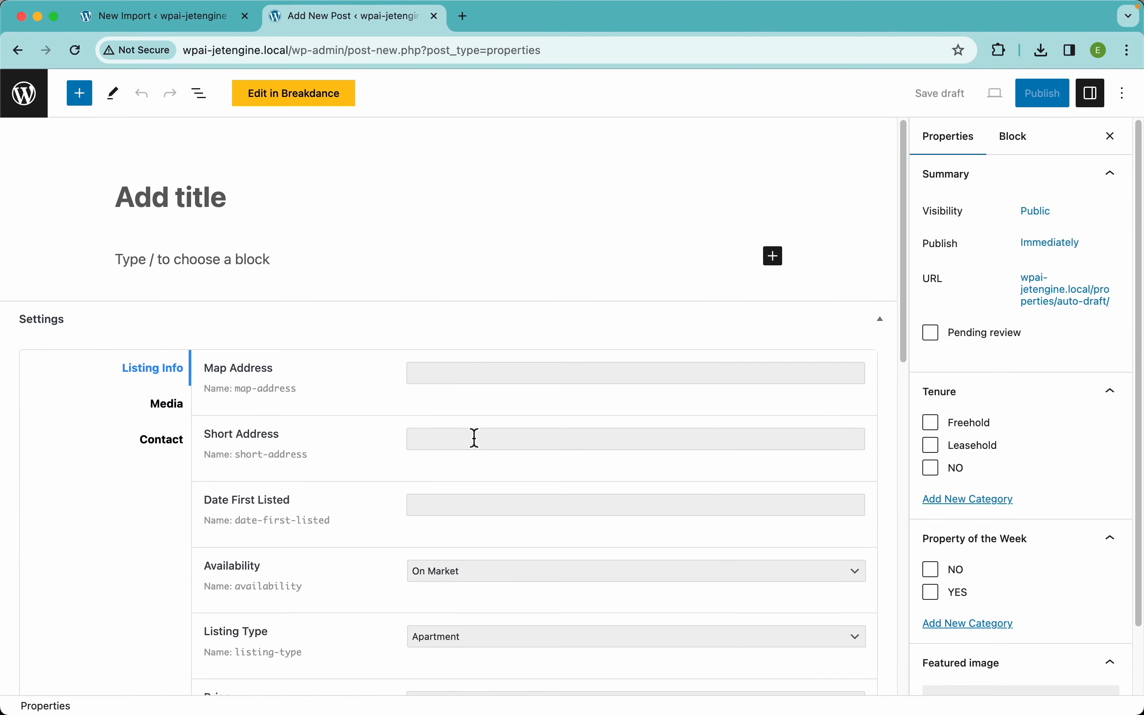
scroll(366, 469, down, 4)
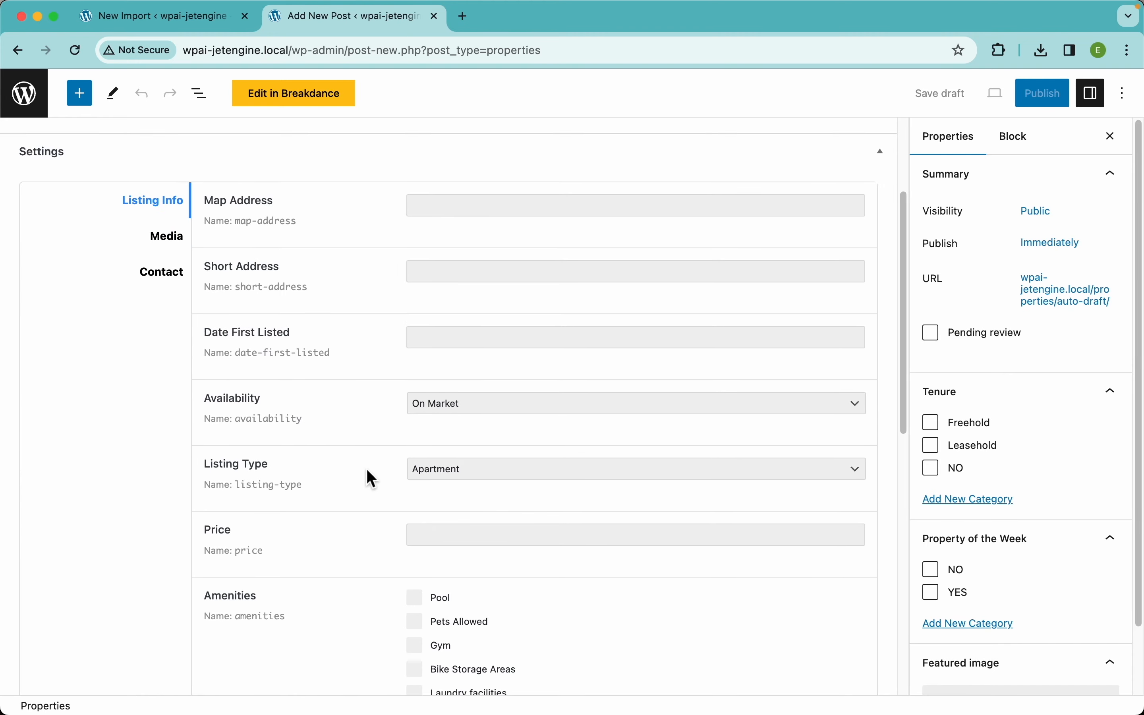
click(437, 339)
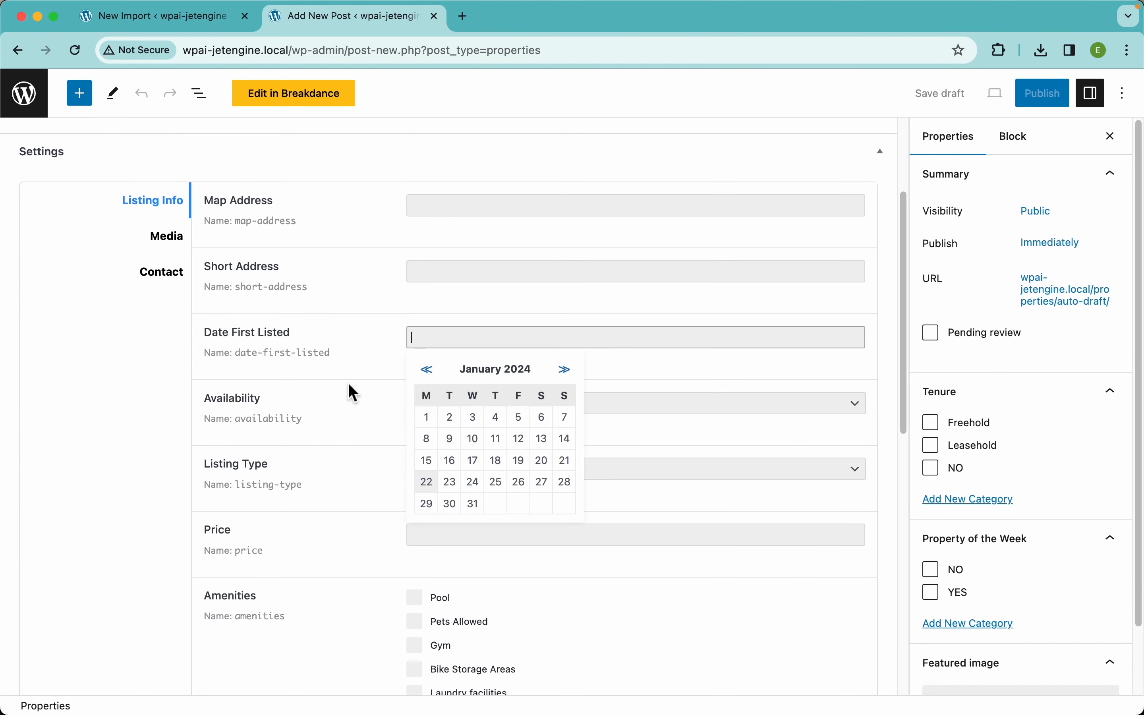
click(351, 417)
click(485, 406)
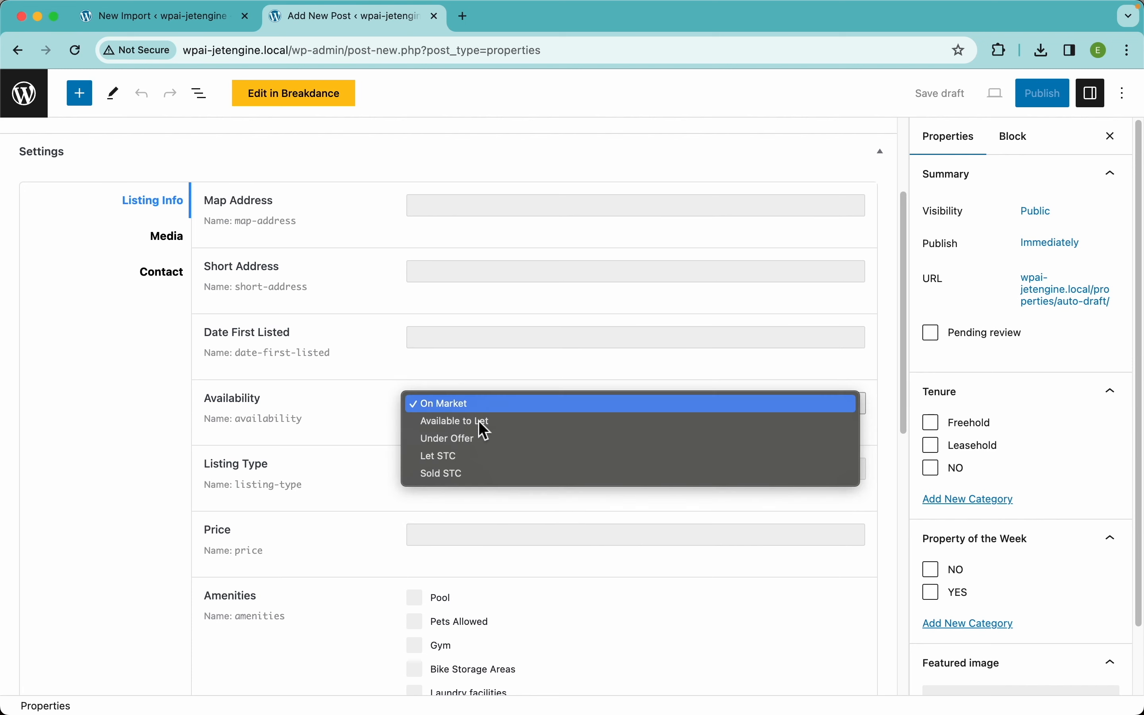
click(370, 482)
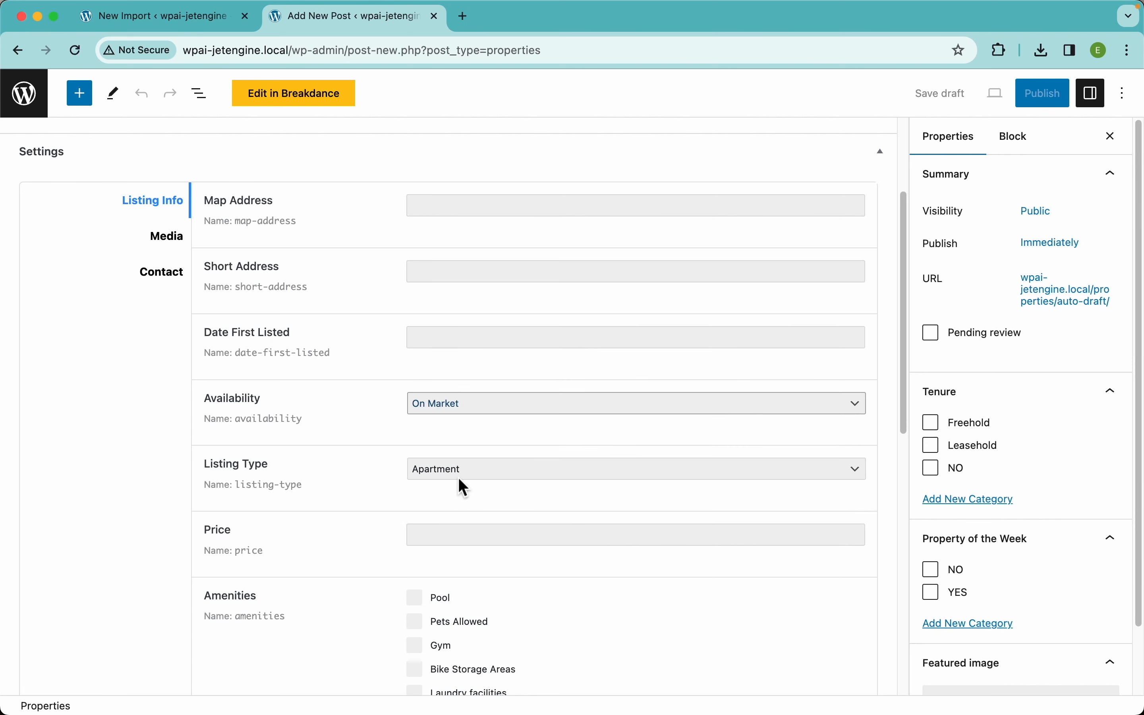
click(462, 486)
click(360, 520)
scroll(360, 520, down, 2)
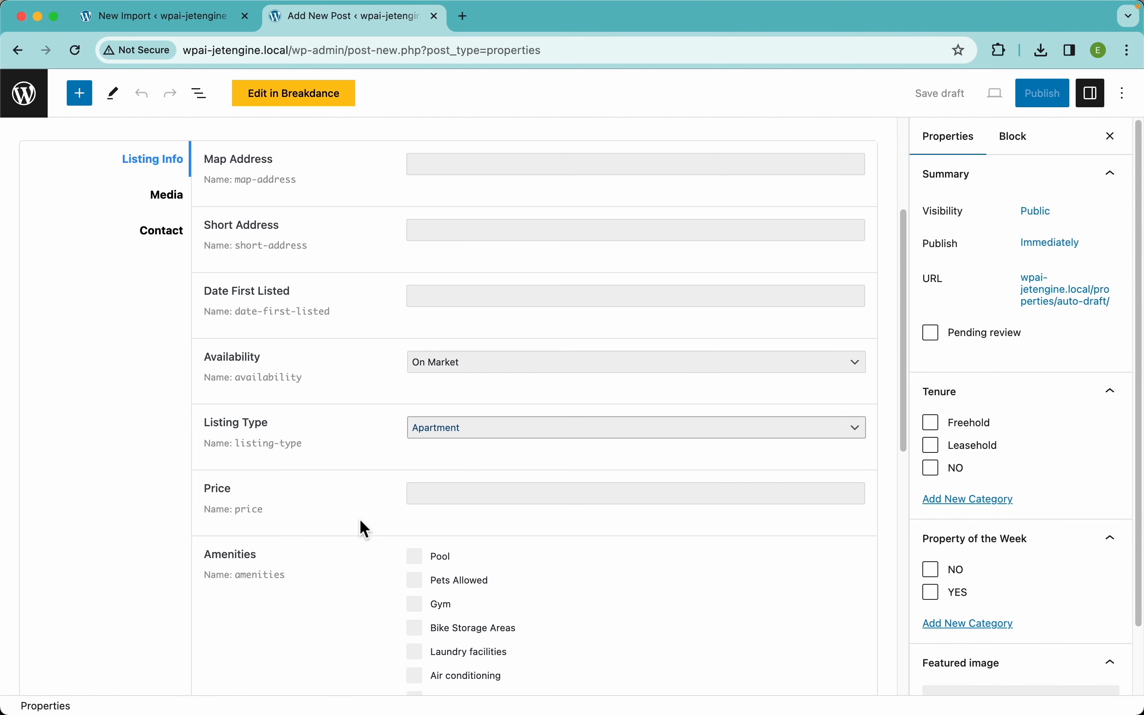
Select Gym, Laundry facilities, Fireplaces and Laundry Area as amenities in the blank Properties post.
scroll(360, 519, down, 3)
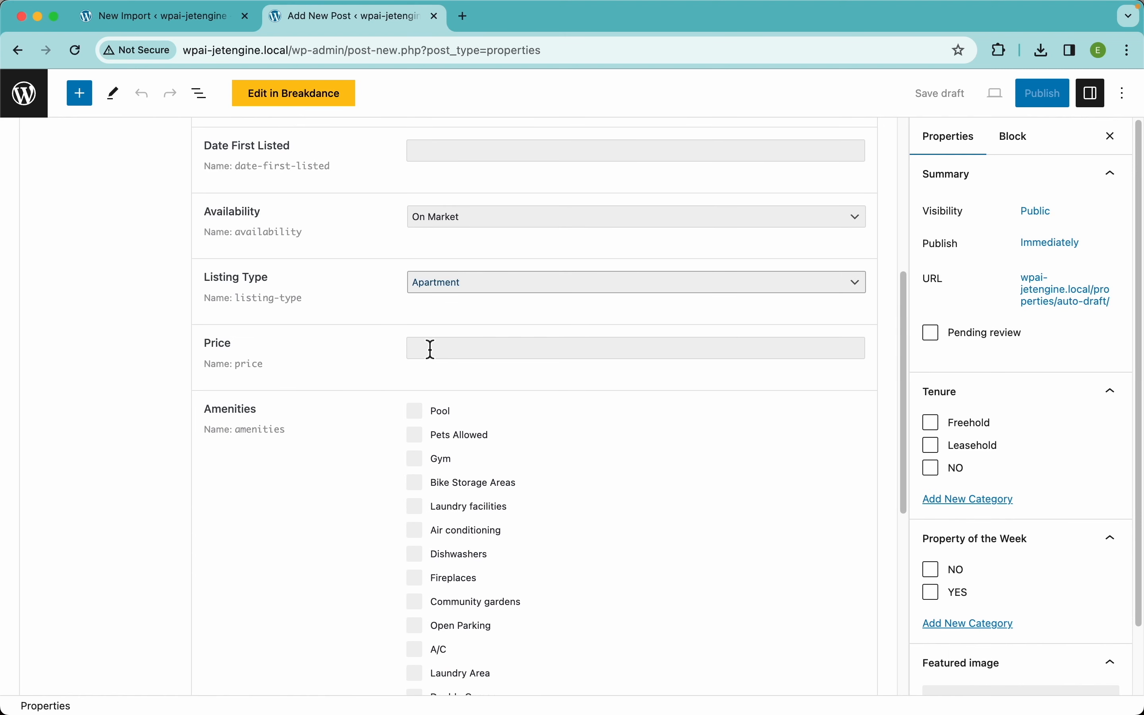
scroll(400, 483, down, 3)
click(416, 331)
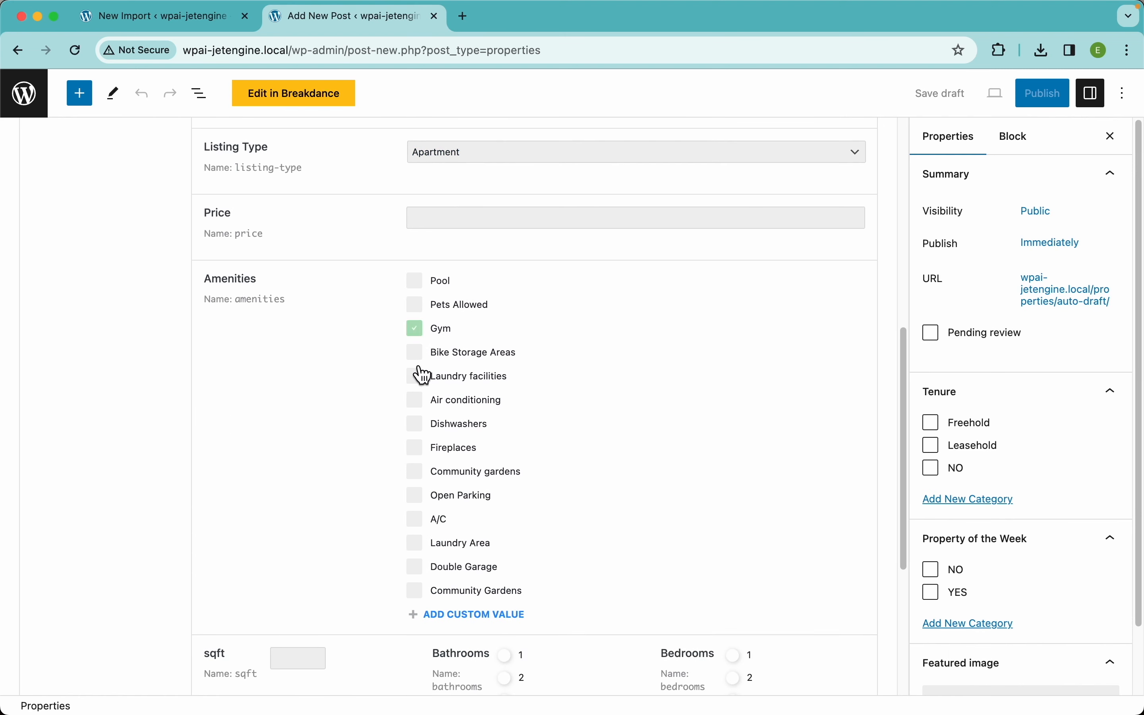
click(417, 378)
click(418, 449)
click(418, 544)
Check the blank post's sqft field and add two empty items to the Rooms repeater.
scroll(496, 498, down, 6)
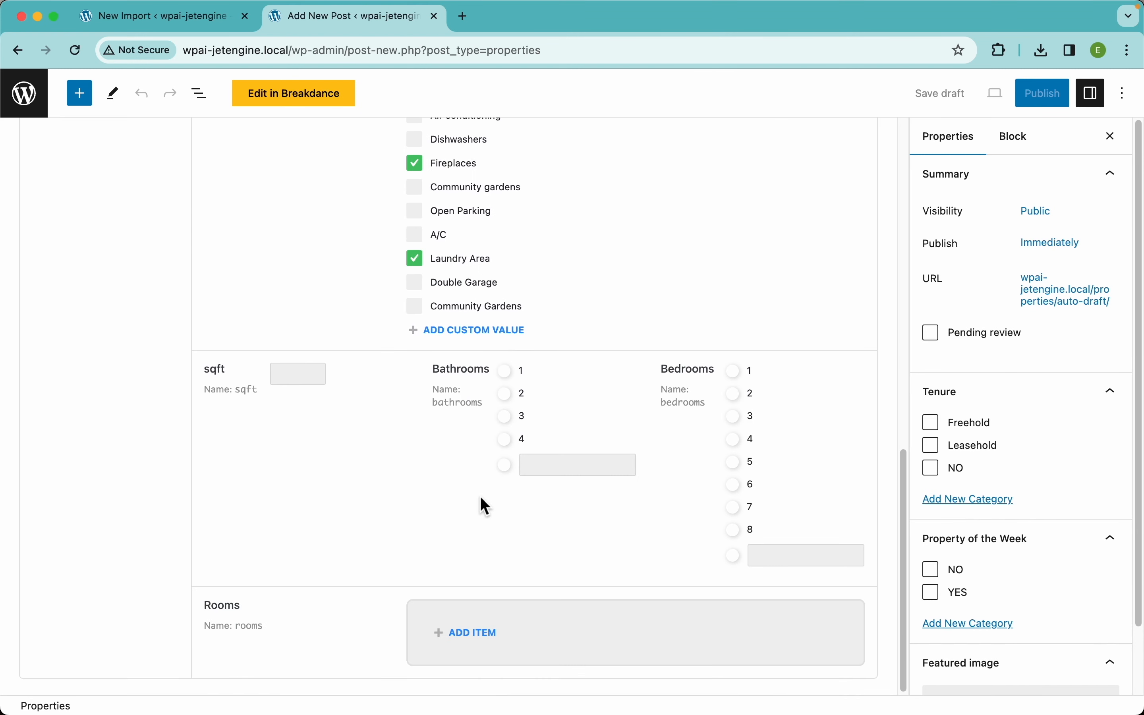
click(287, 373)
scroll(487, 514, down, 1)
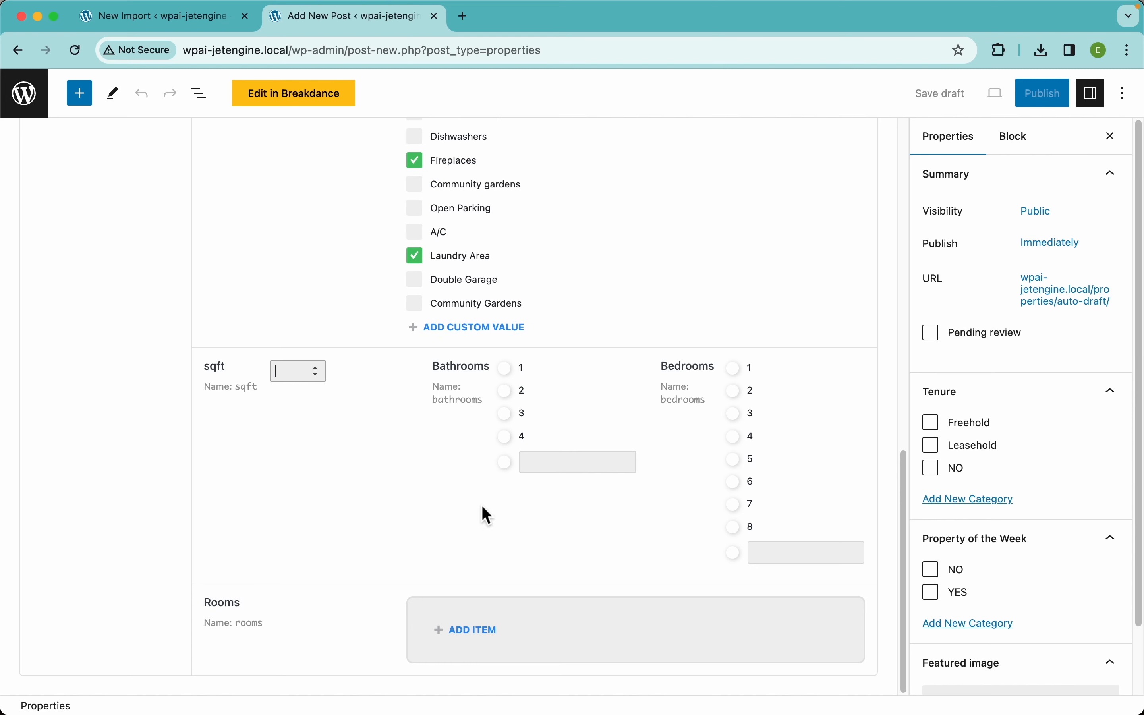
click(493, 644)
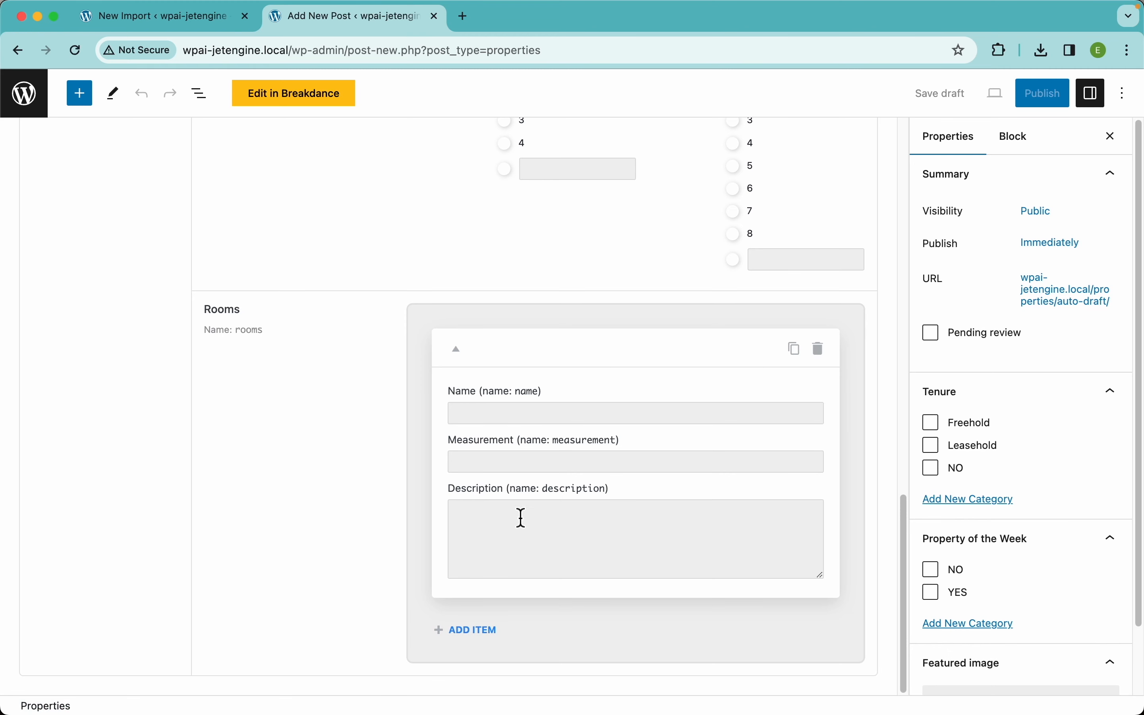
click(477, 636)
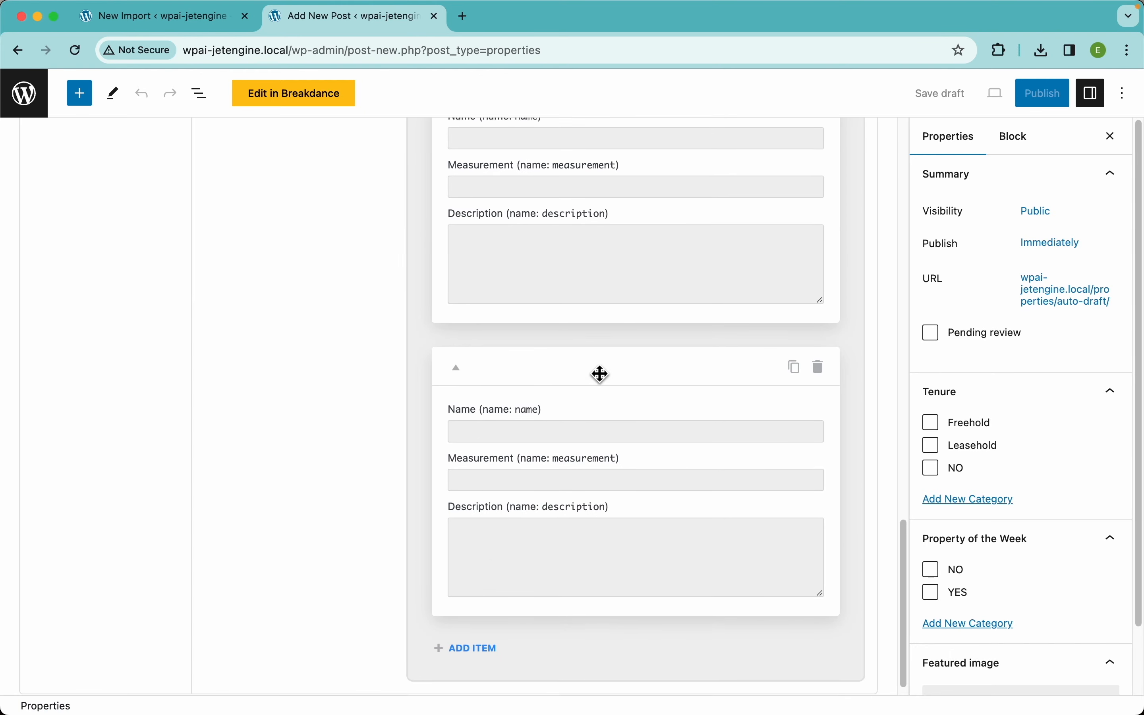
Review the Media and Contact fields of the blank Properties post.
scroll(599, 373, up, 15)
click(168, 396)
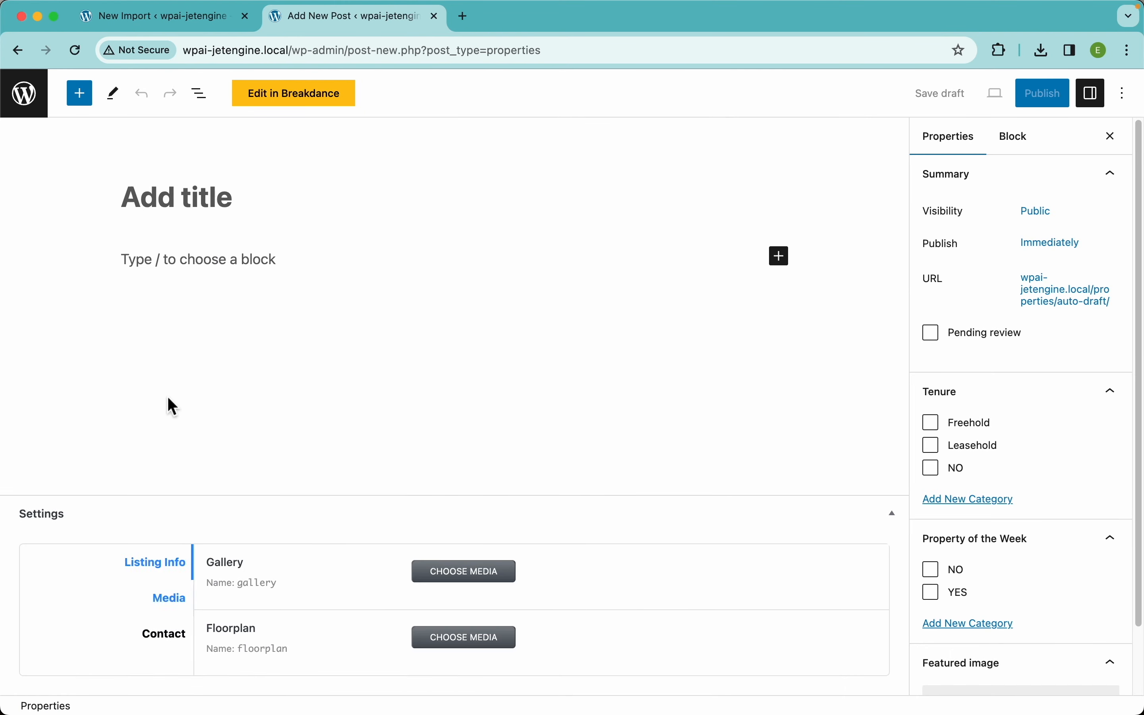
click(156, 637)
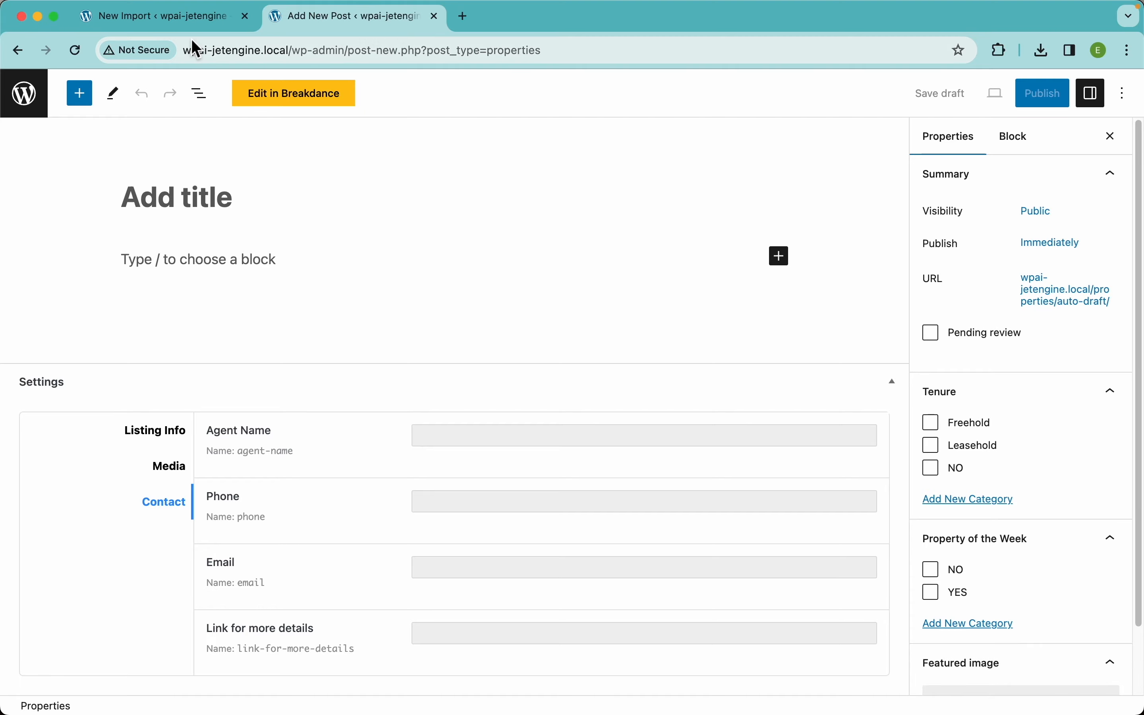
Return to the import template and map the mapaddress element to Map Address and shortaddress to Short Address.
click(198, 19)
scroll(501, 239, up, 1)
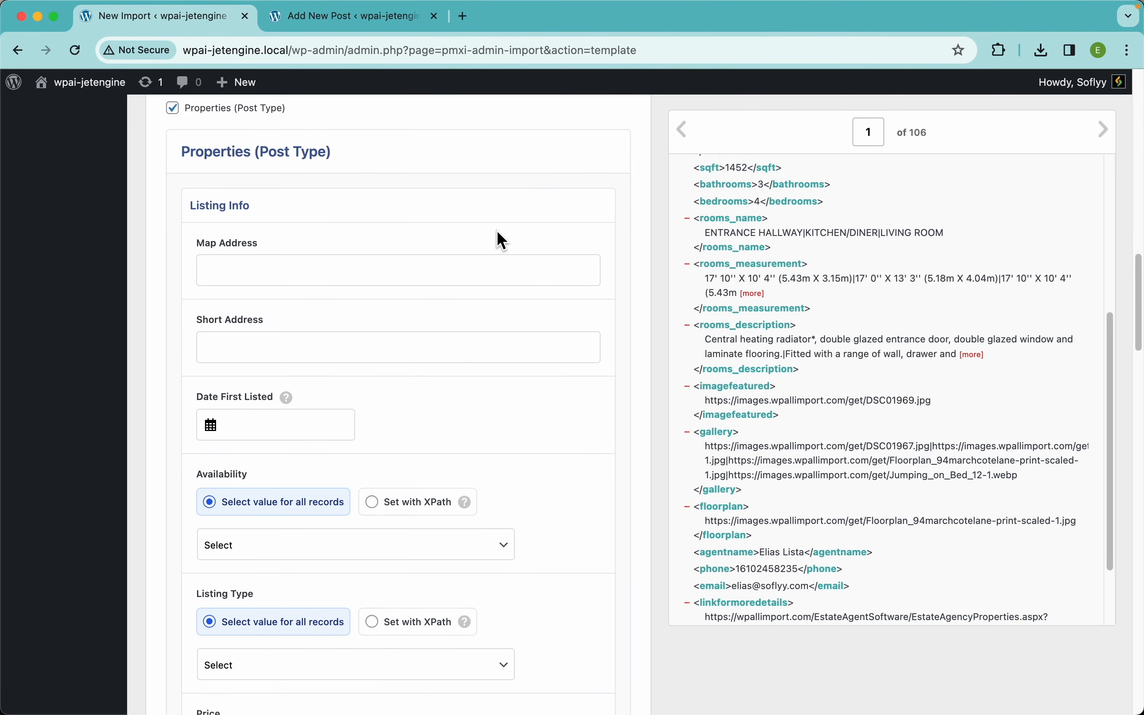
scroll(501, 239, up, 10)
scroll(382, 423, down, 3)
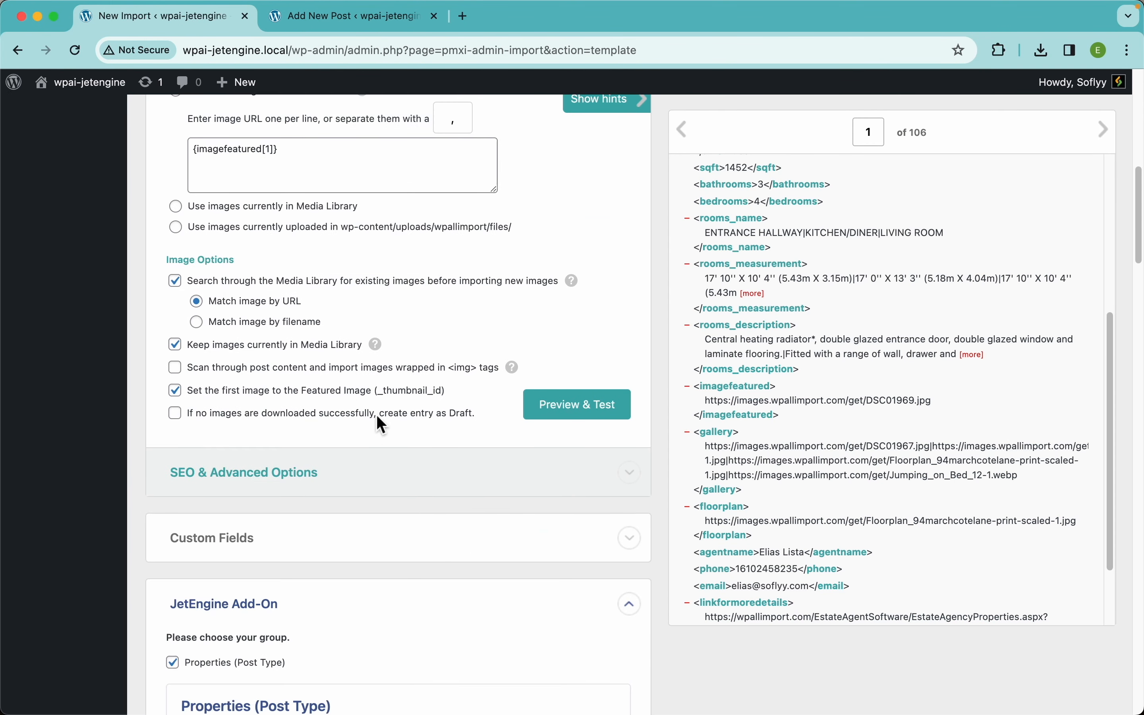
scroll(378, 418, down, 8)
scroll(467, 421, down, 2)
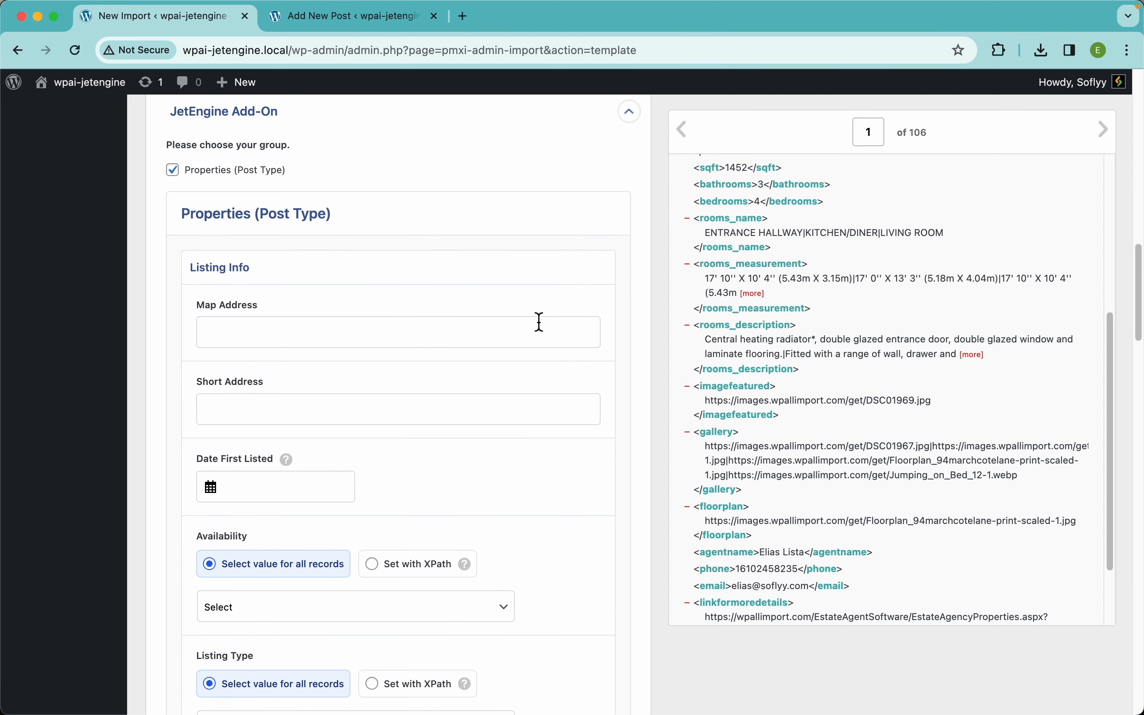
scroll(880, 306, up, 5)
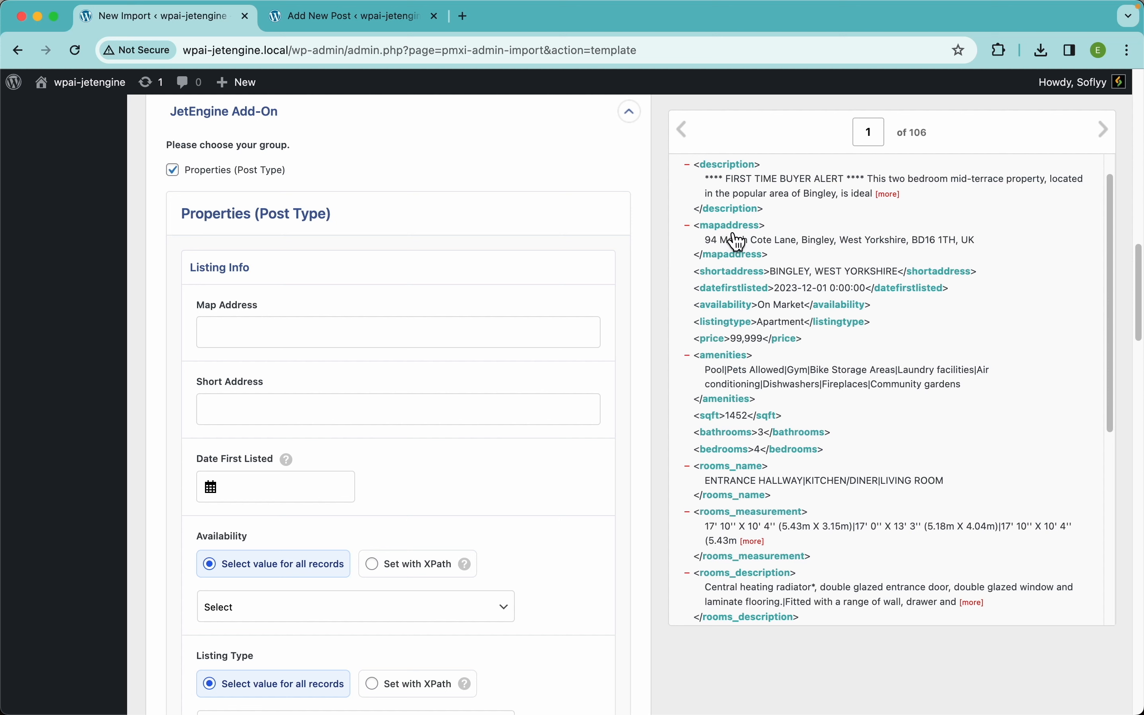
drag(737, 242, 381, 340)
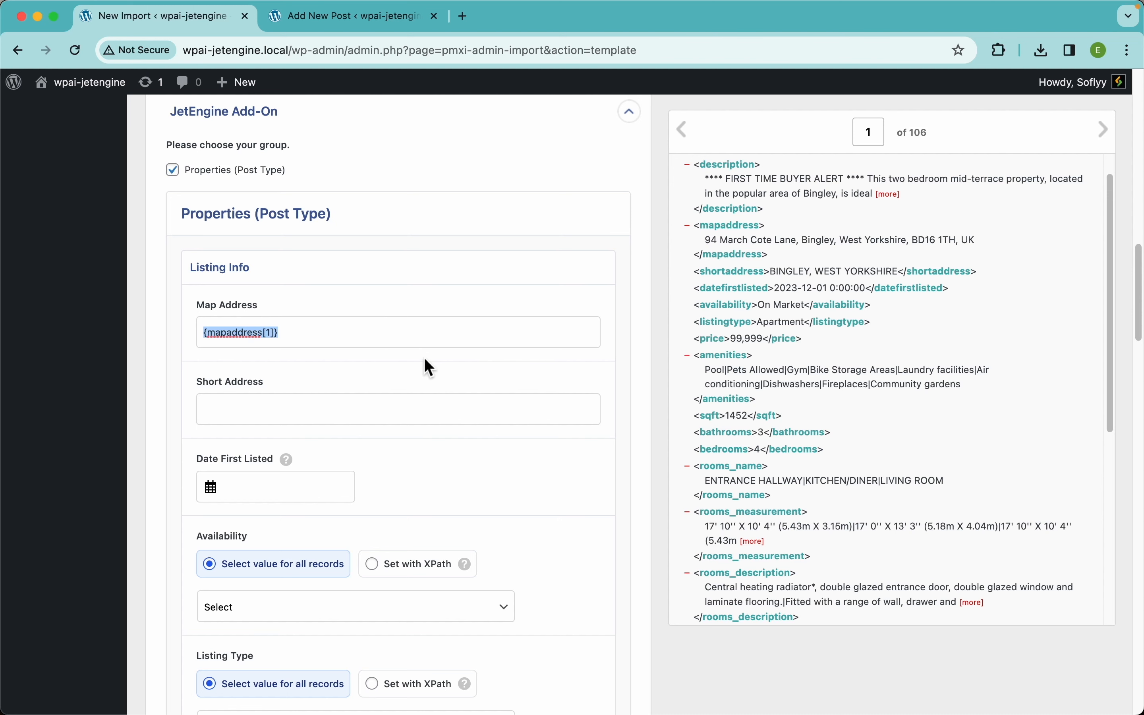
drag(735, 286, 381, 411)
Try 01/02/2024 as a fixed date for Date First Listed and clear the field.
scroll(393, 401, down, 3)
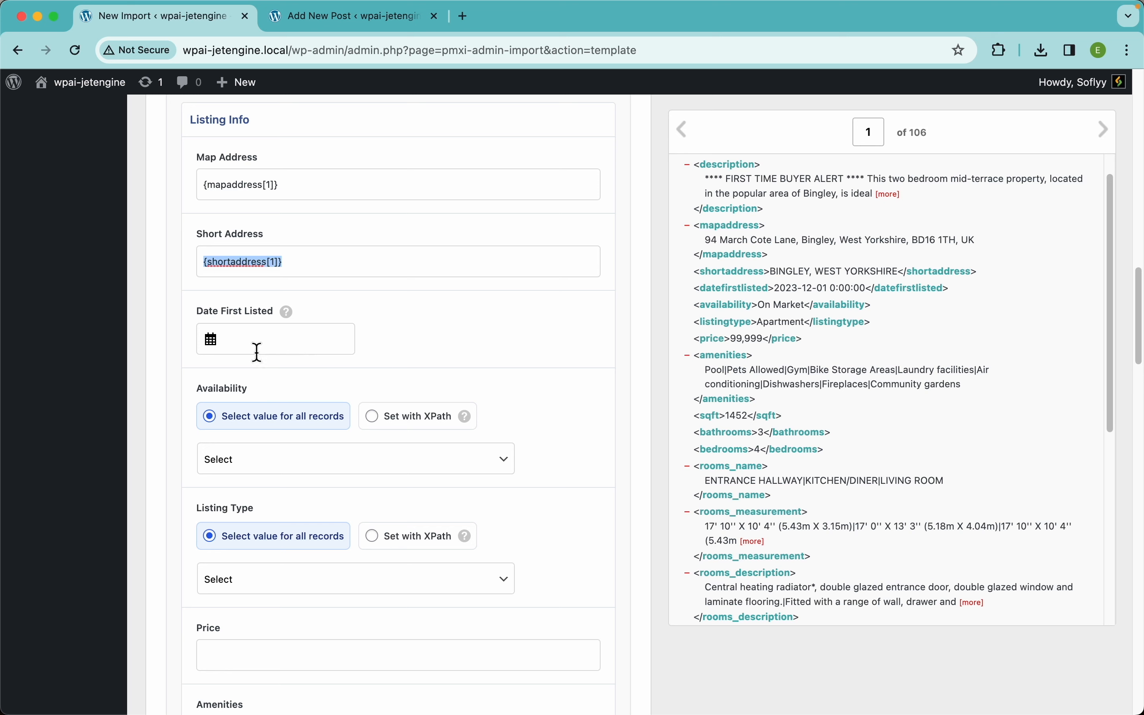
click(282, 338)
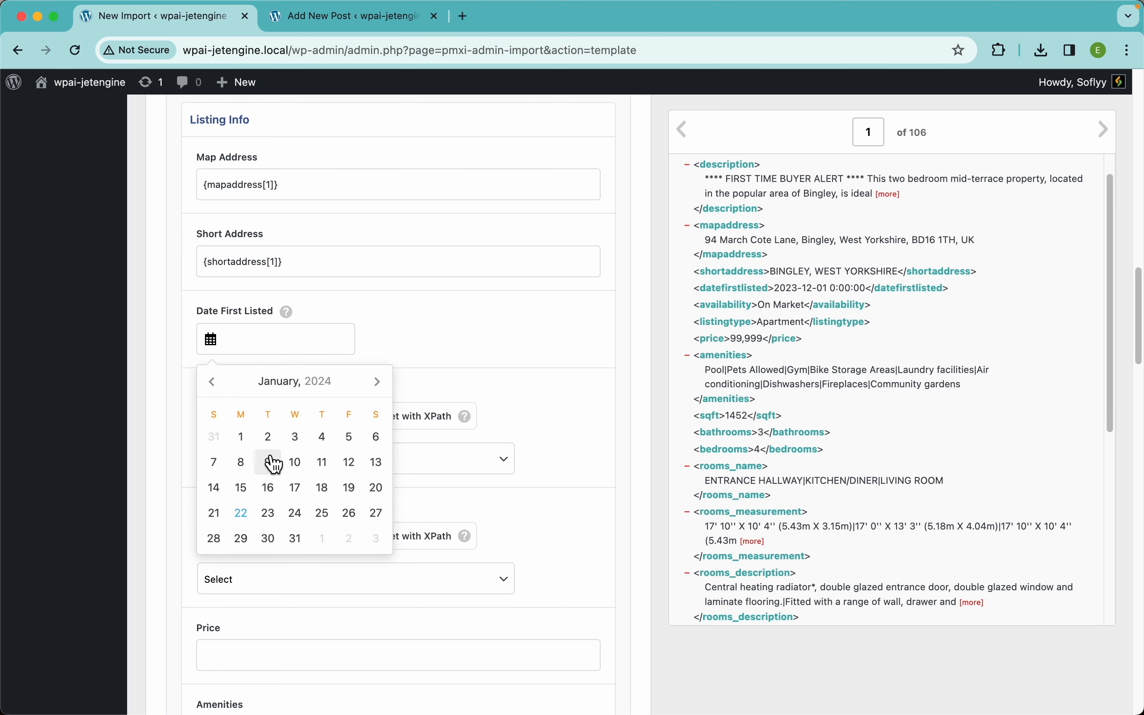
click(269, 437)
triple_click(296, 347)
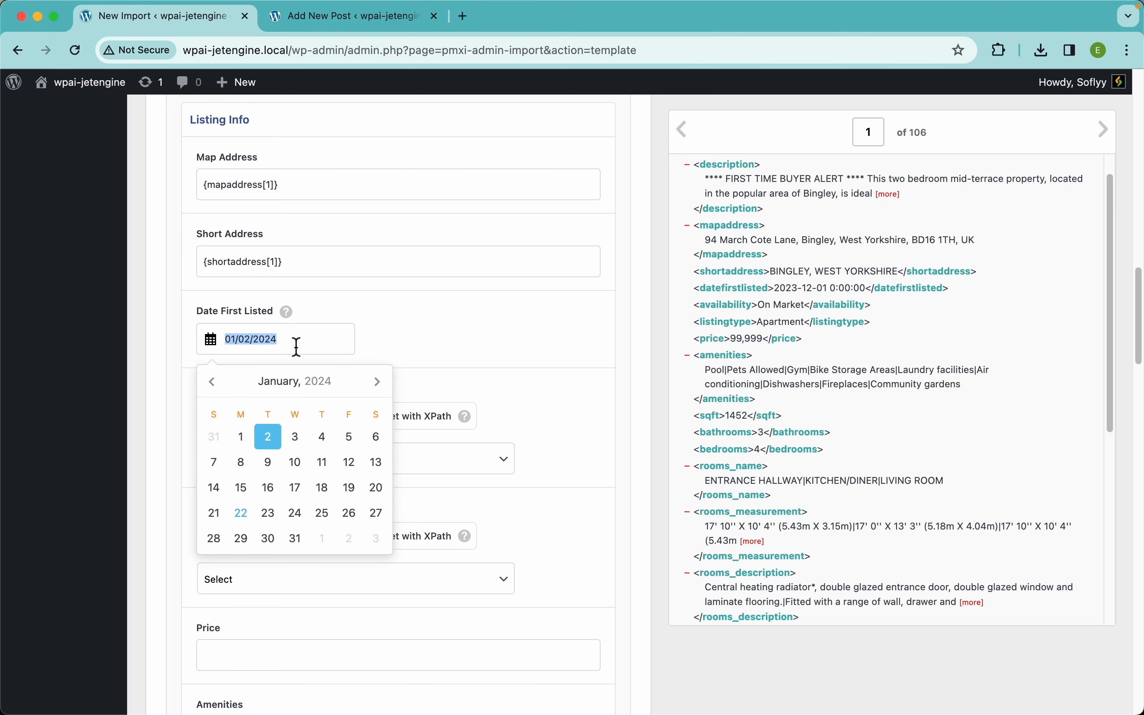
key(BackSpace)
Map the datefirstlisted element to the Date First Listed field and close its calendar.
drag(739, 290, 312, 340)
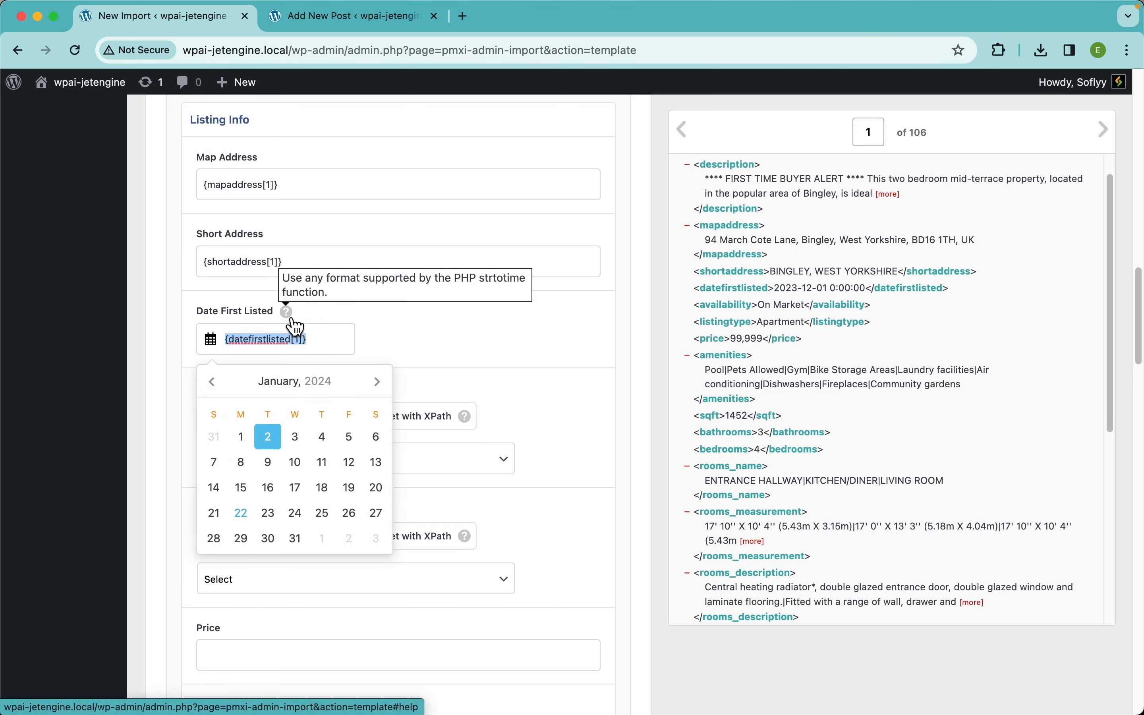
click(428, 327)
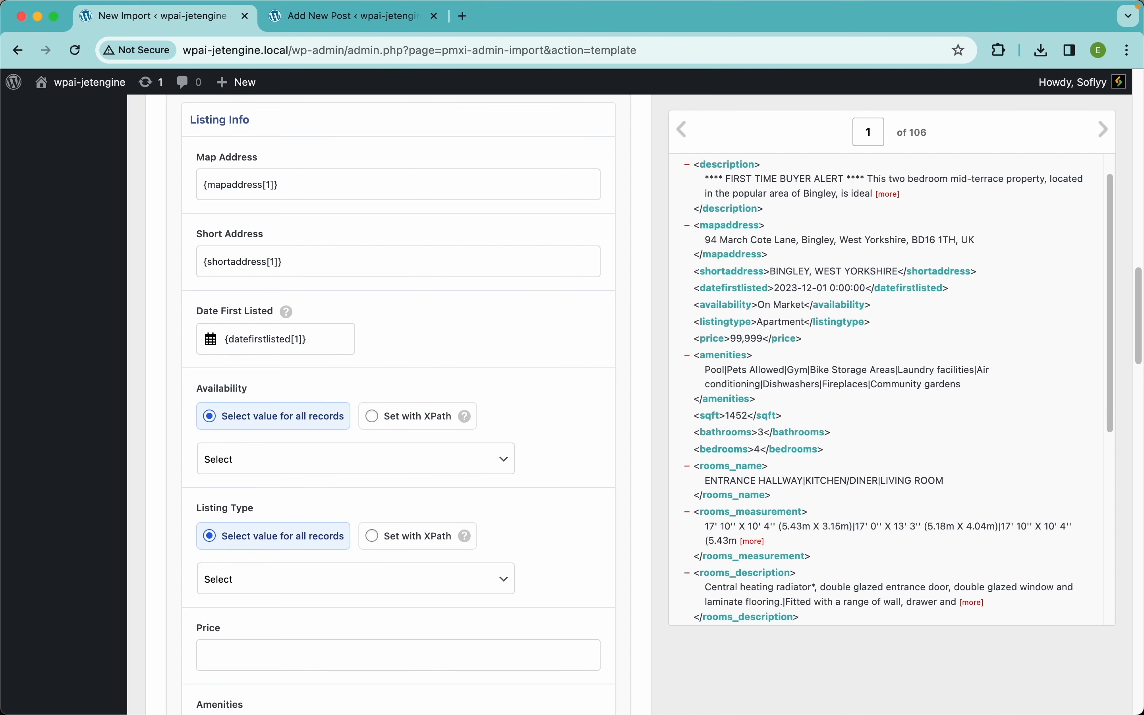
Try On Market as the fixed Availability value for all records.
scroll(474, 350, down, 3)
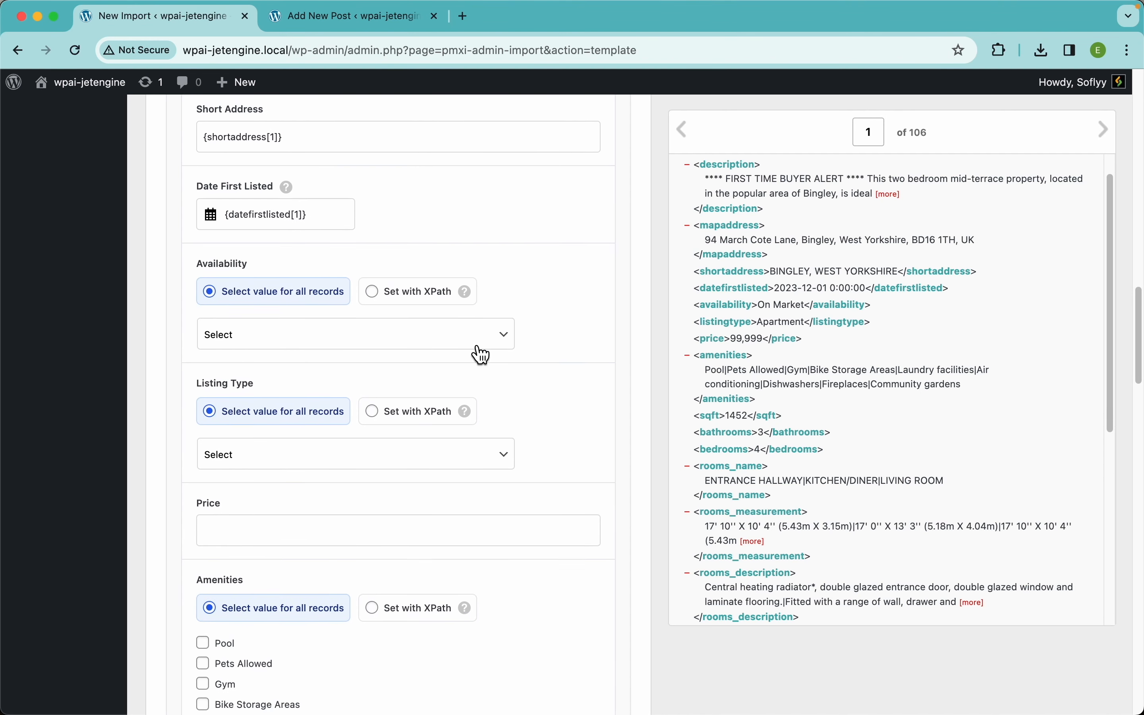
click(378, 346)
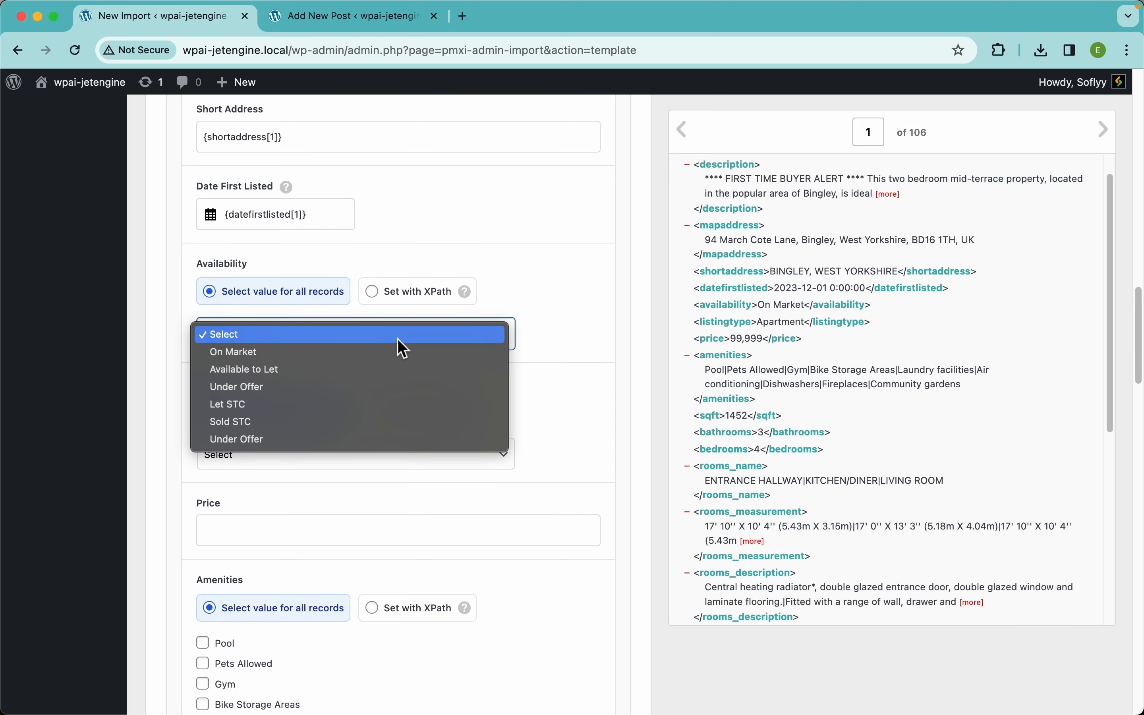
click(507, 299)
click(408, 340)
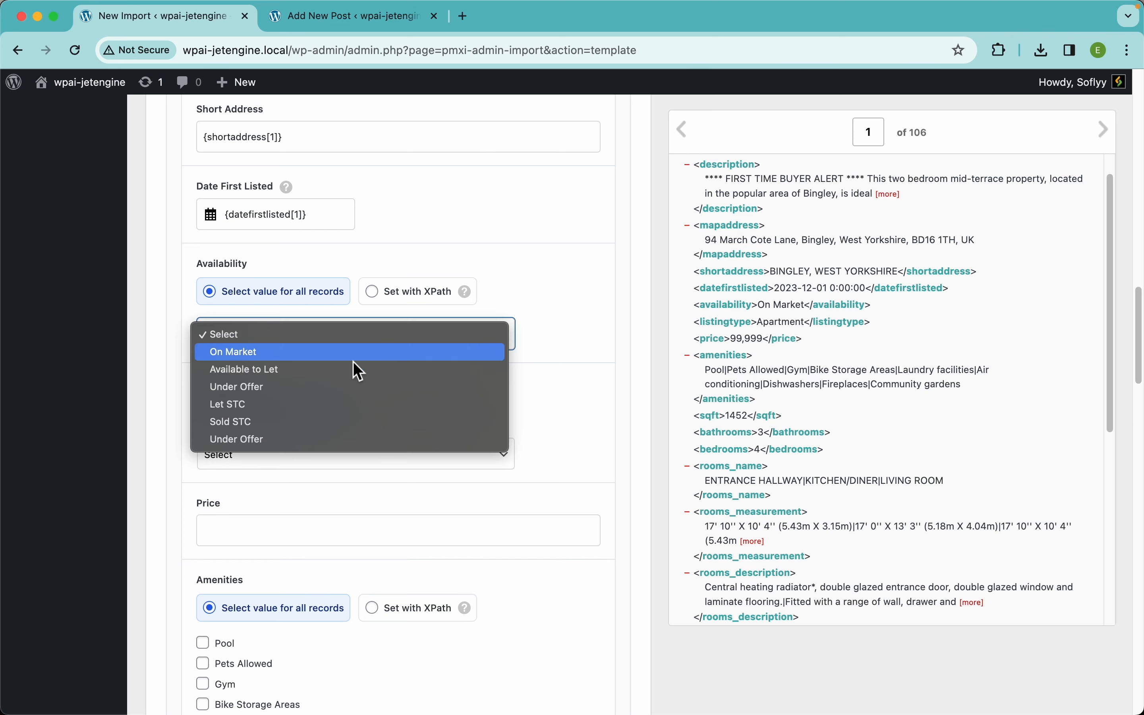
click(284, 352)
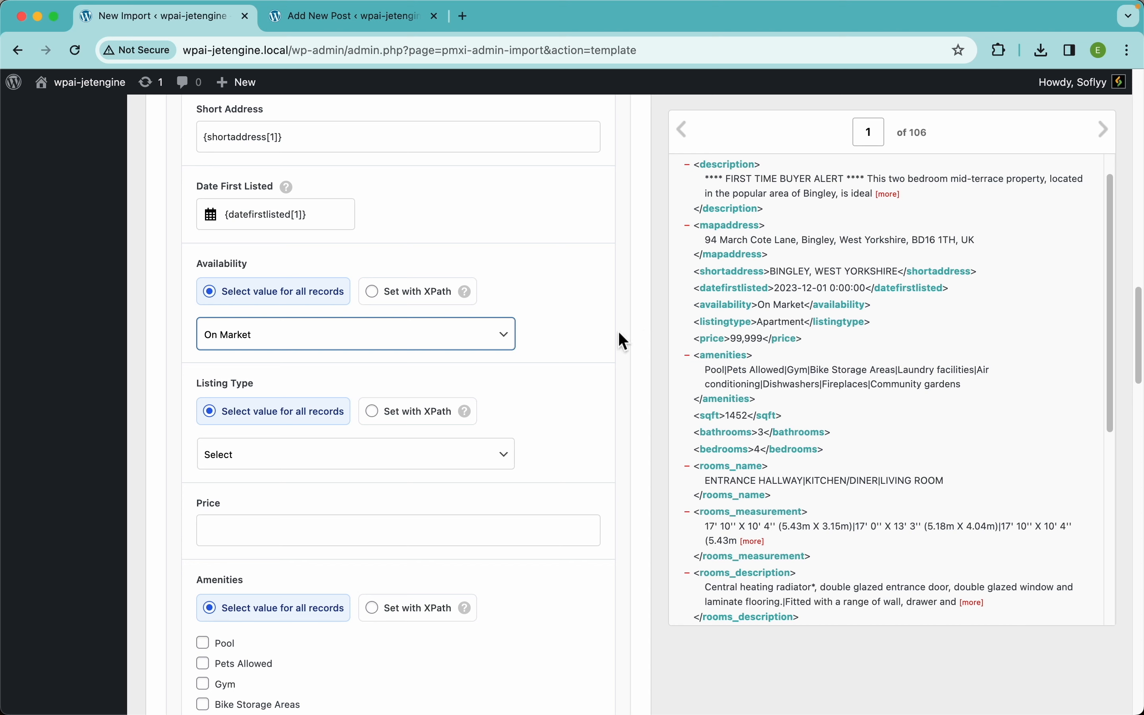
Switch the Availability field to Set with XPath.
click(412, 300)
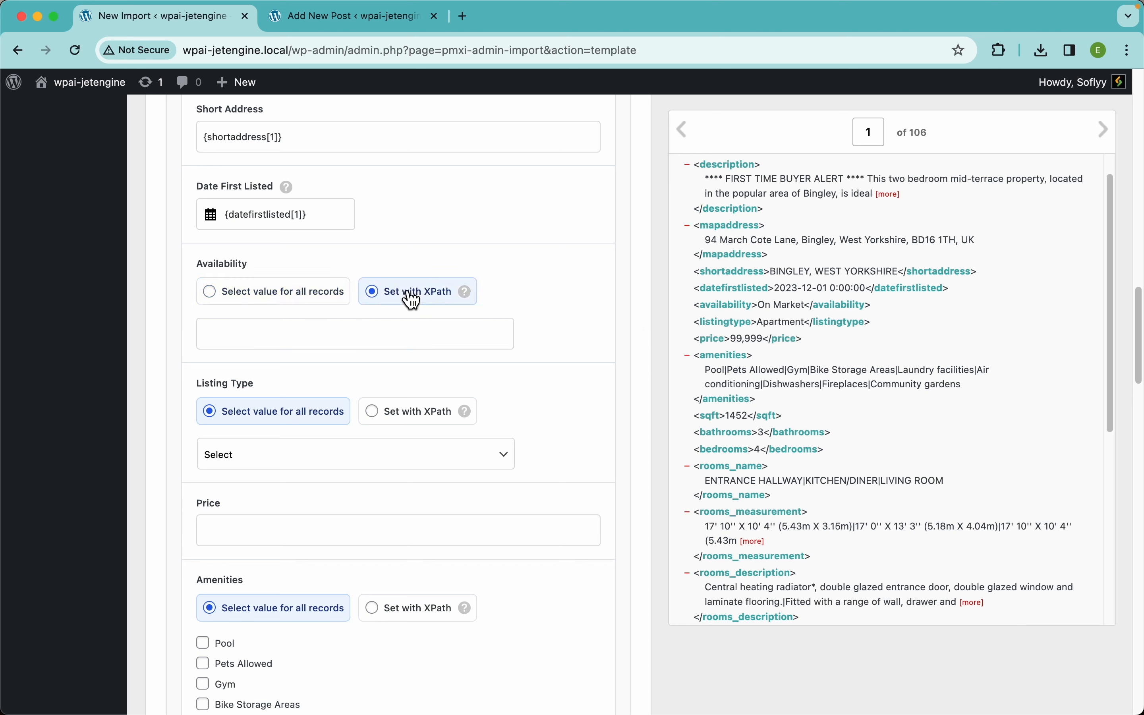
mouse_move(467, 301)
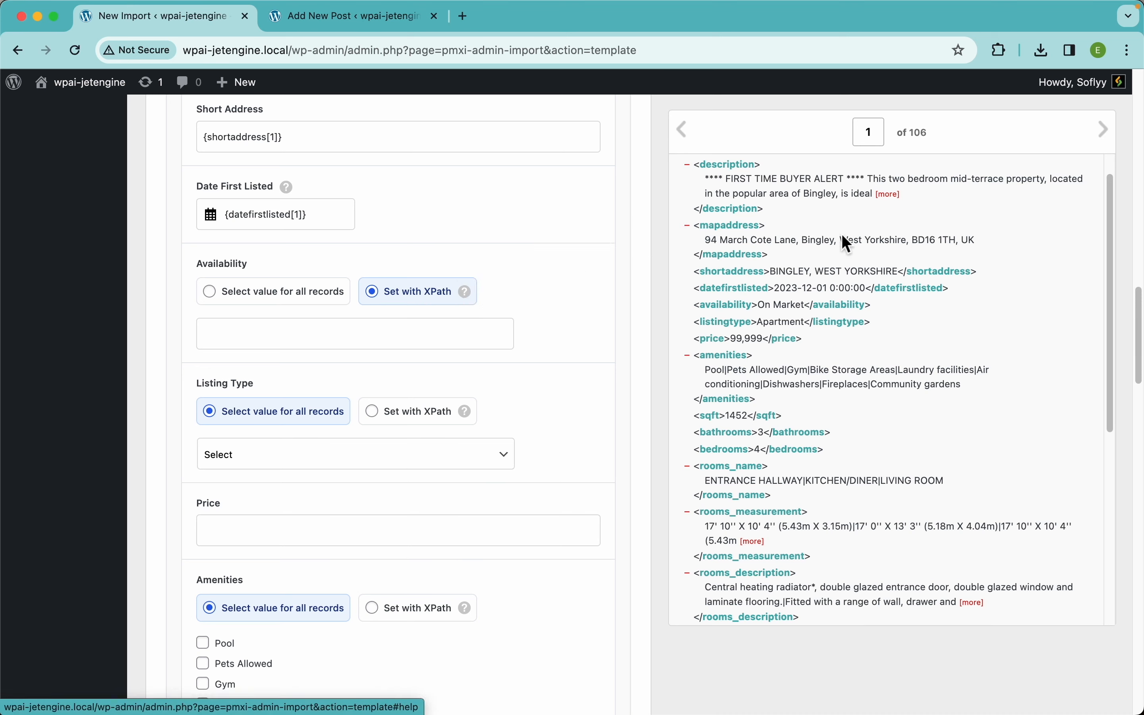
drag(733, 236, 437, 344)
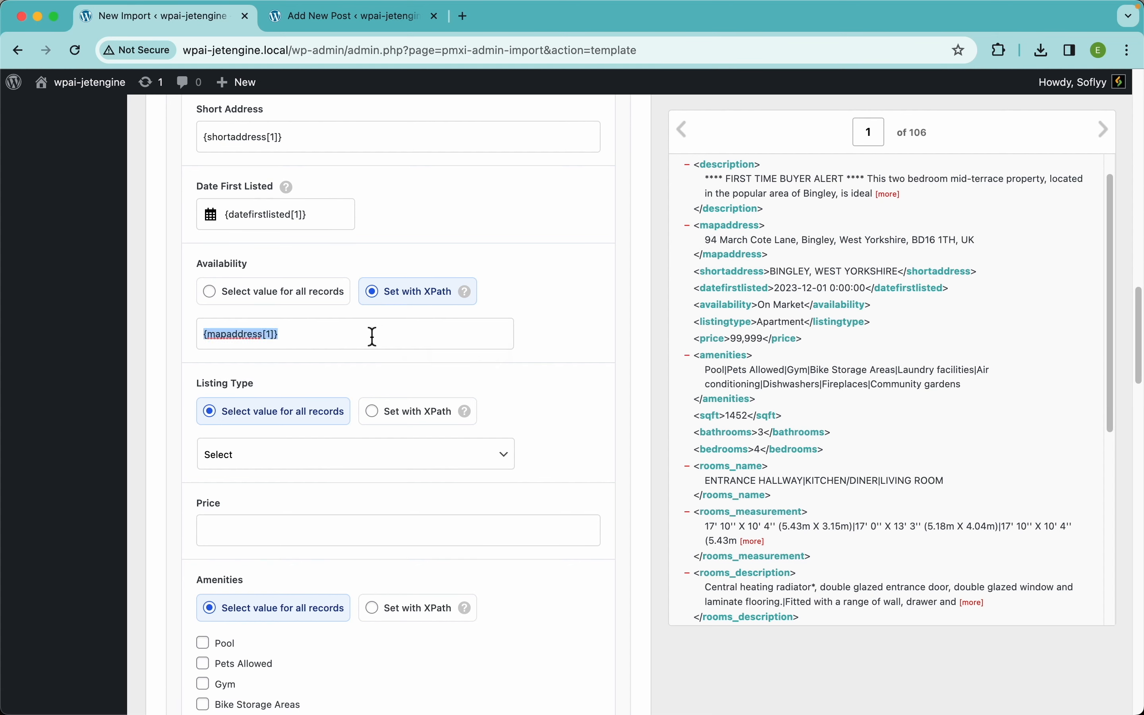
click(294, 337)
key(super+a)
key(BackSpace)
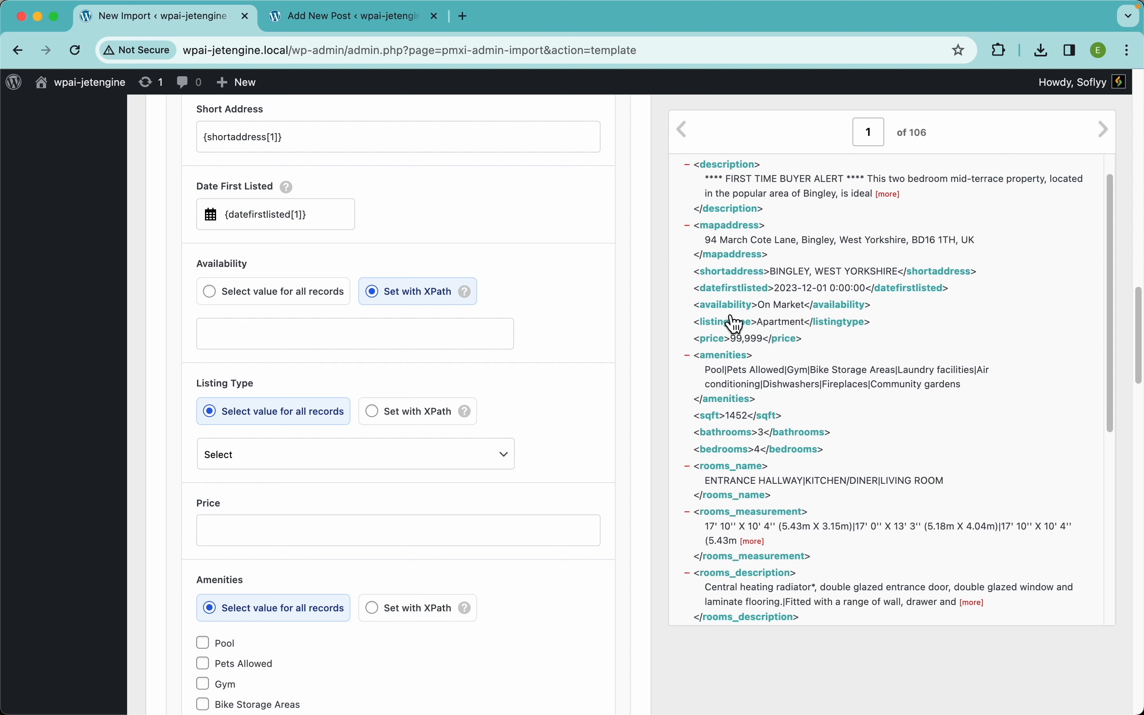
Map the availability element to Availability, listingtype to Listing Type using Set with XPath, and price to Price.
drag(743, 316, 388, 335)
scroll(553, 343, down, 3)
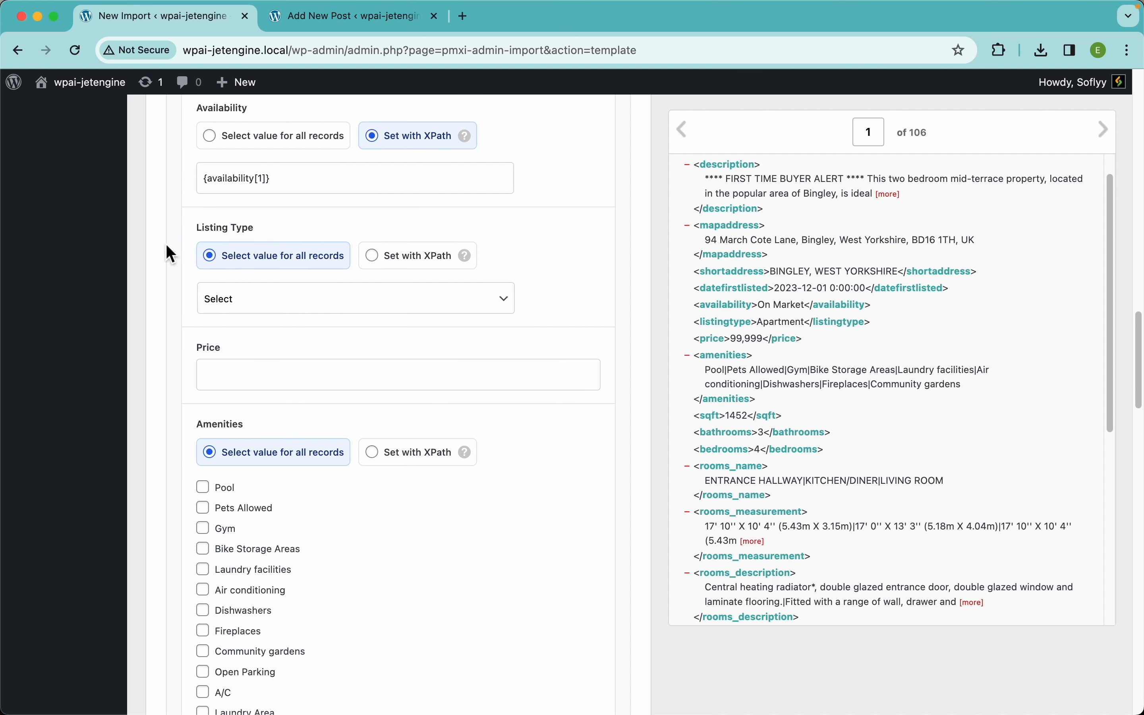
click(416, 266)
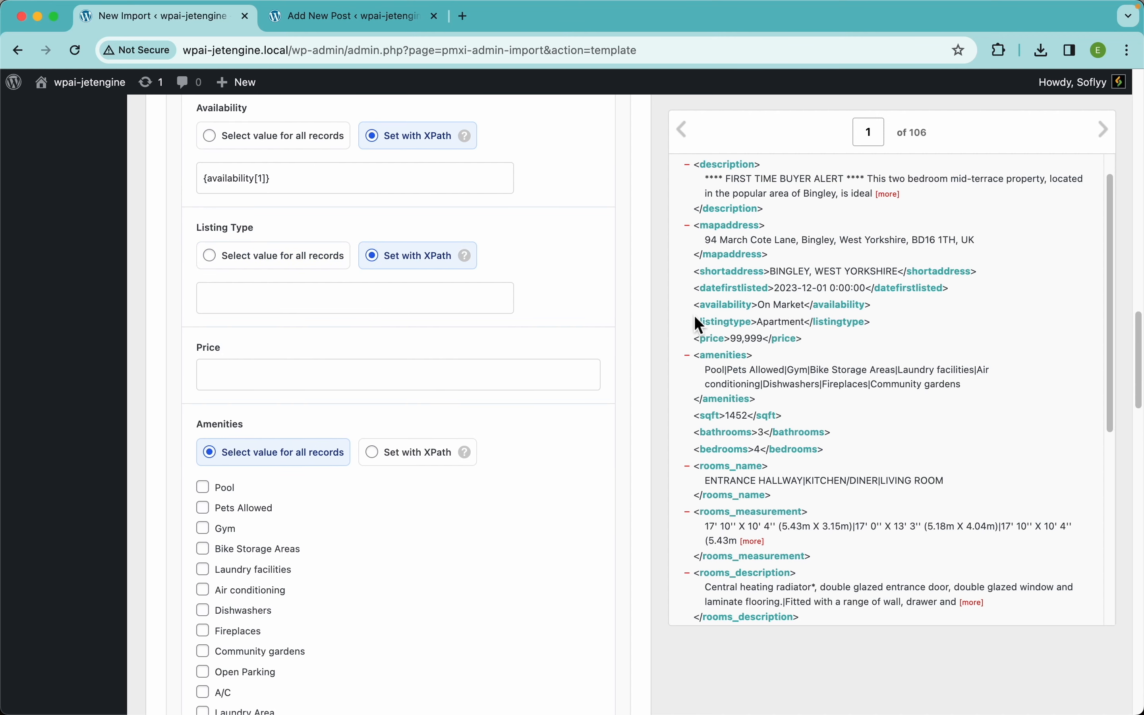
drag(731, 322, 447, 303)
scroll(425, 368, down, 2)
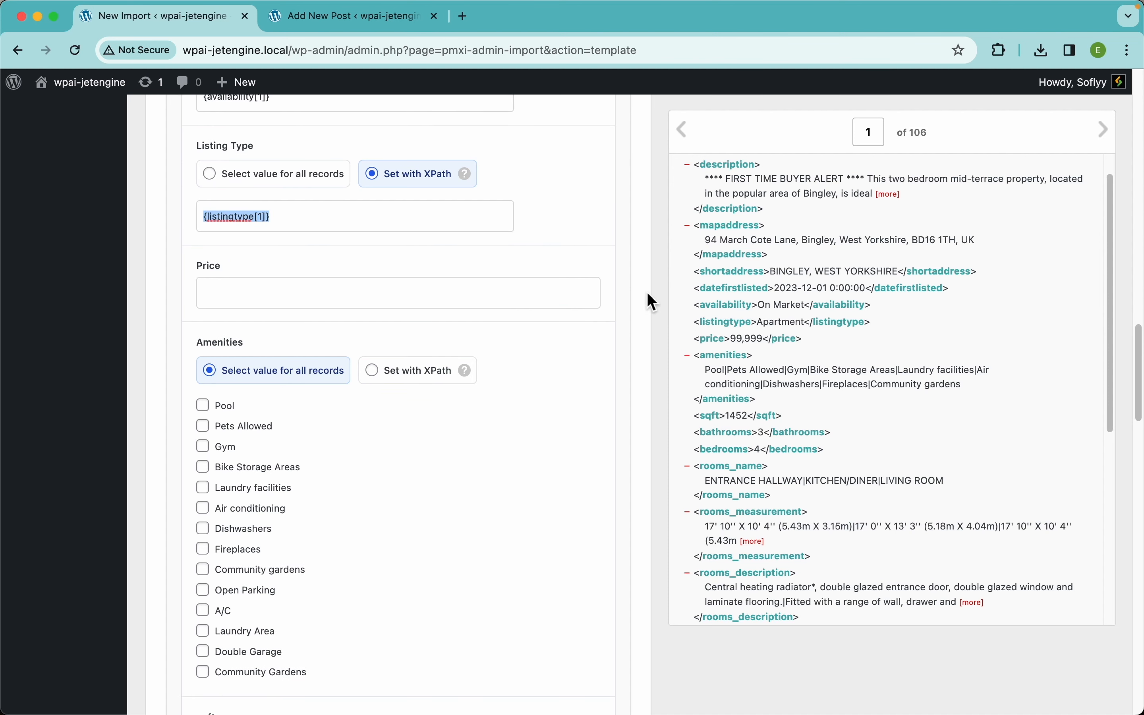
drag(738, 338, 498, 301)
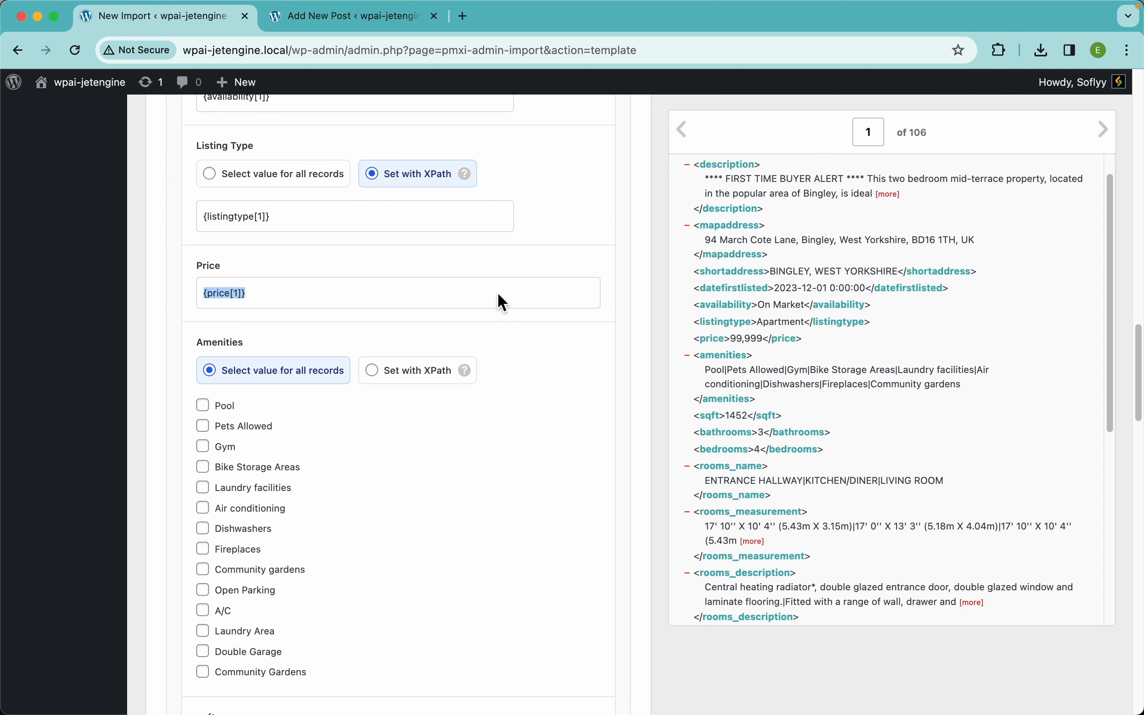
Try Pets Allowed, Laundry facilities, Fireplaces, A/C and Community Gardens as fixed Amenities for all records.
scroll(454, 403, down, 3)
click(242, 302)
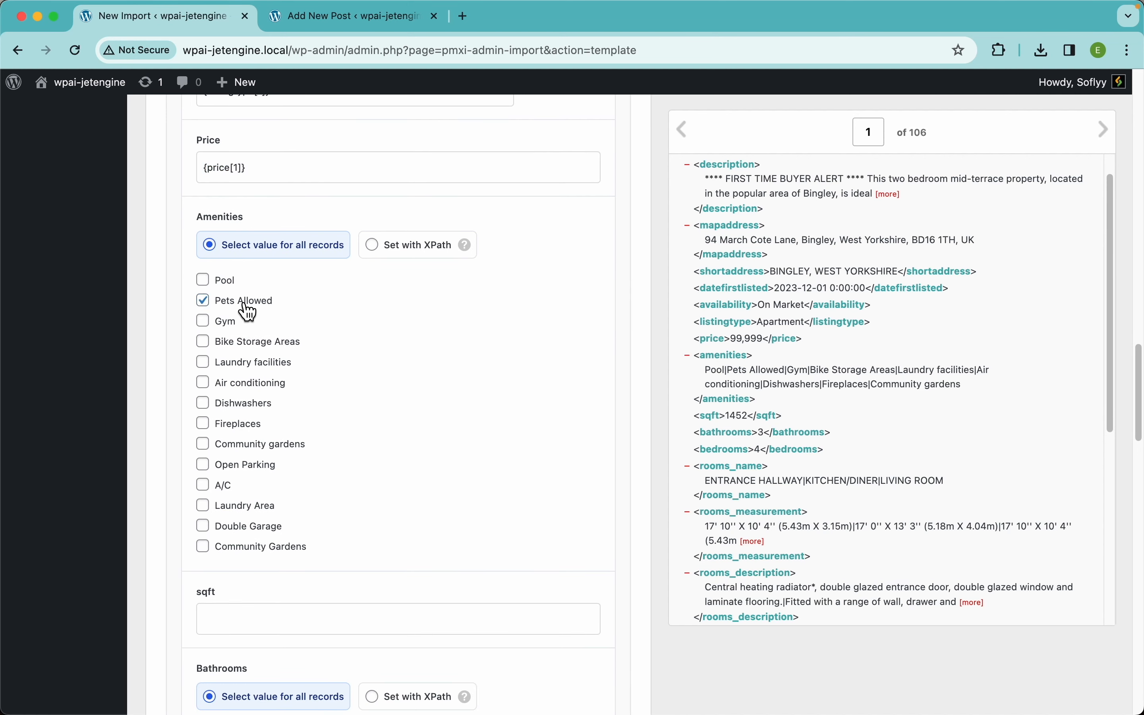
click(243, 365)
click(241, 425)
click(224, 485)
click(238, 549)
Switch Amenities to Set with XPath and inspect the separators between values in the amenities element.
click(431, 256)
mouse_move(467, 253)
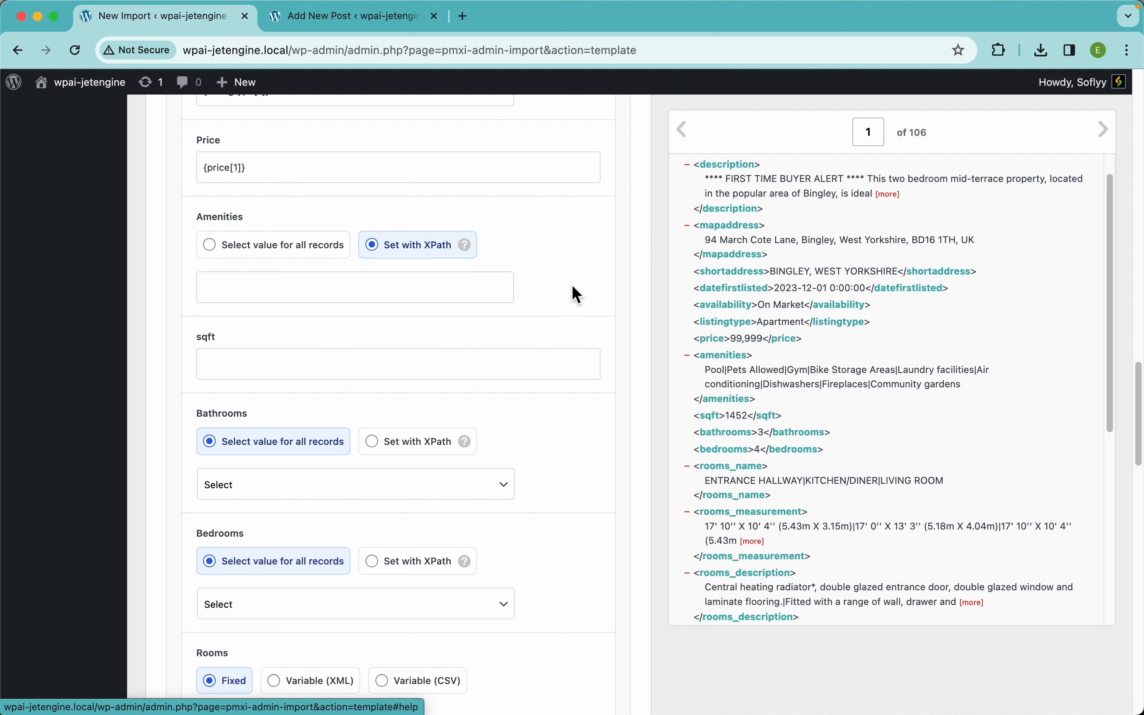
ctrl+scroll(824, 371, up, 5)
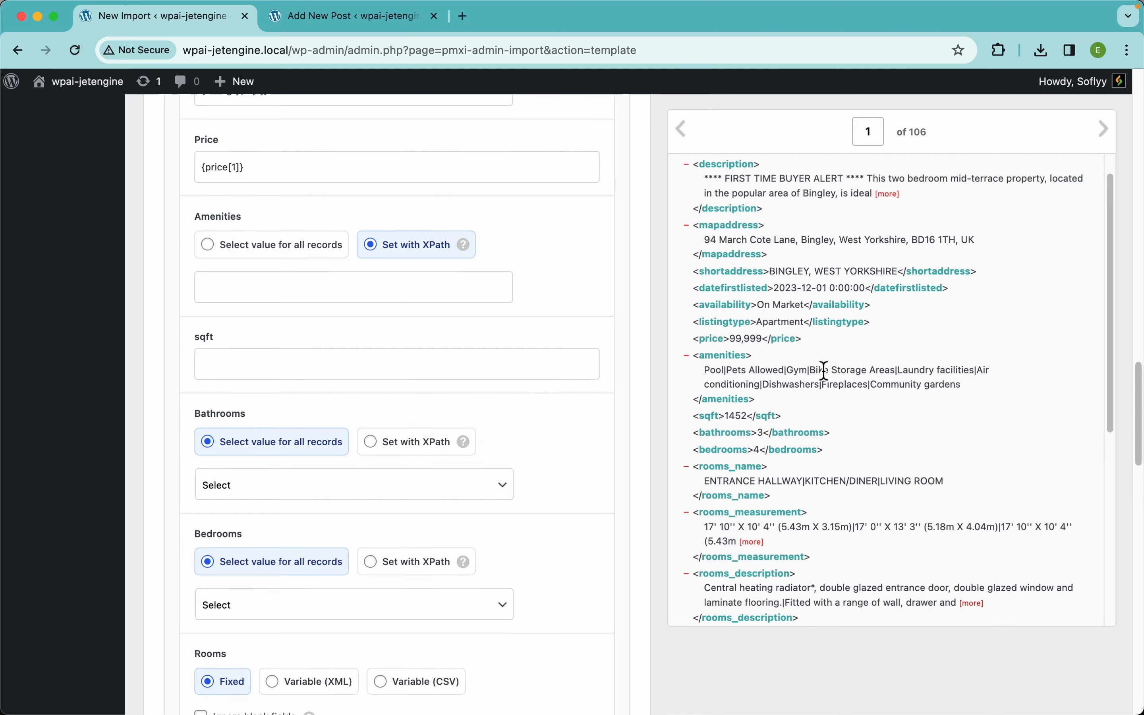
scroll(357, 420, left, 2)
scroll(357, 419, left, 2)
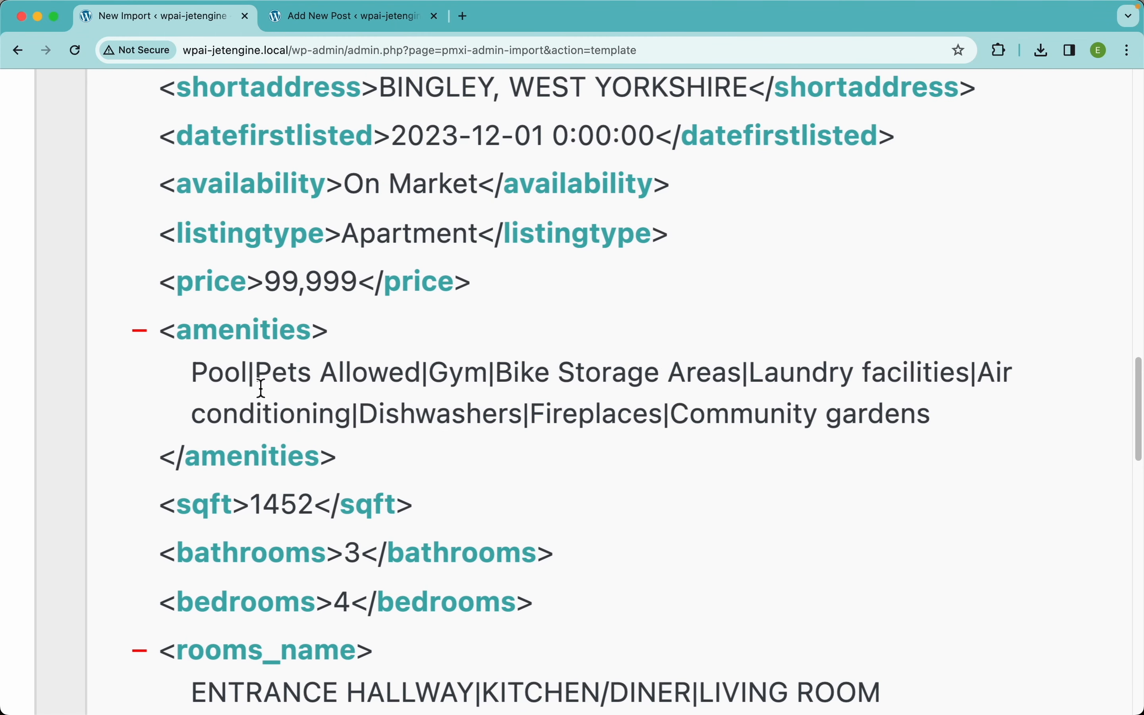
double_click(248, 375)
double_click(425, 373)
ctrl+scroll(424, 382, down, 5)
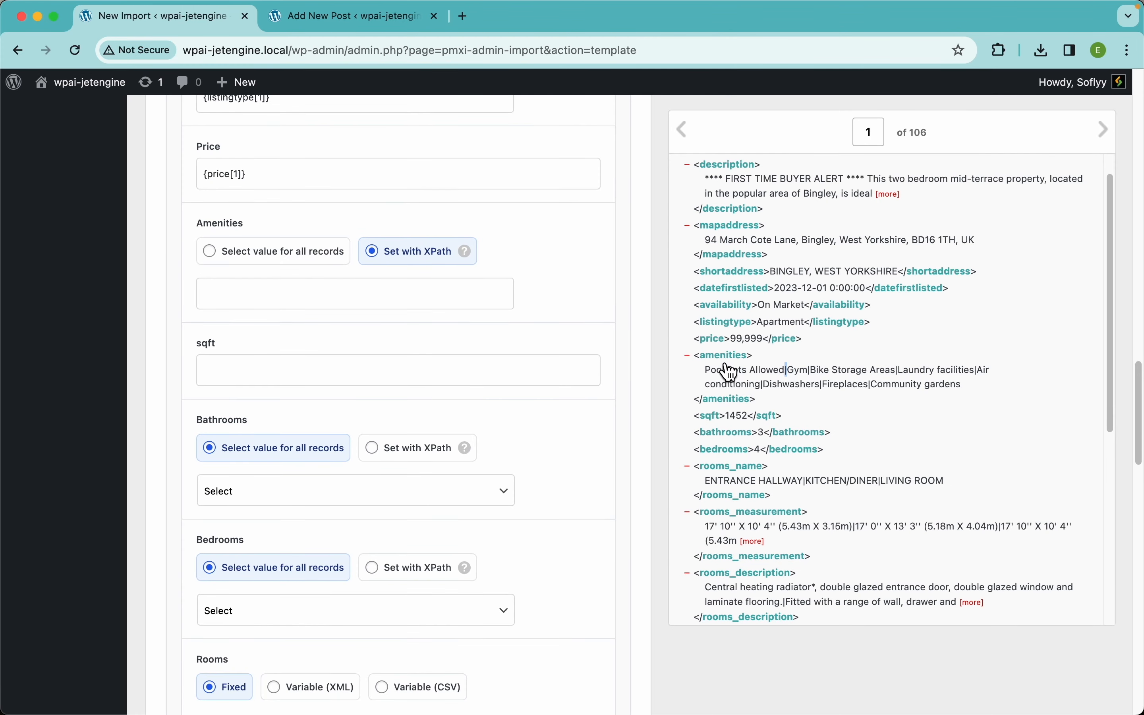
Map the amenities element to the Amenities field and place the text cursor before it.
drag(727, 371, 437, 310)
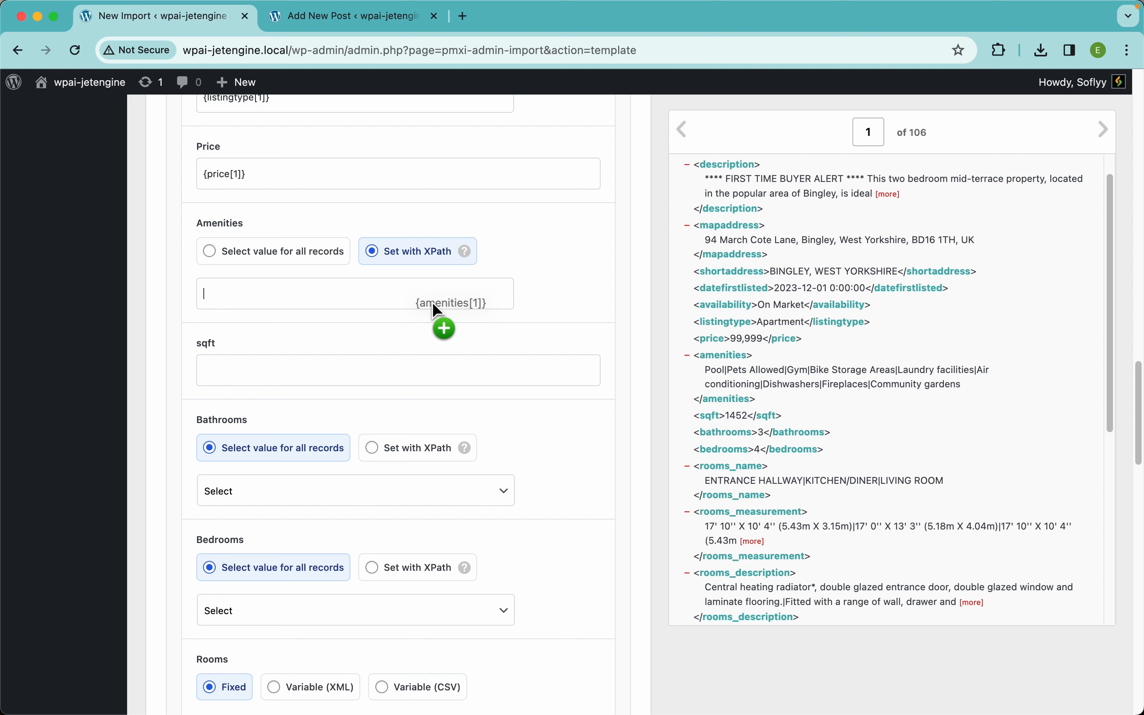
drag(432, 305, 433, 305)
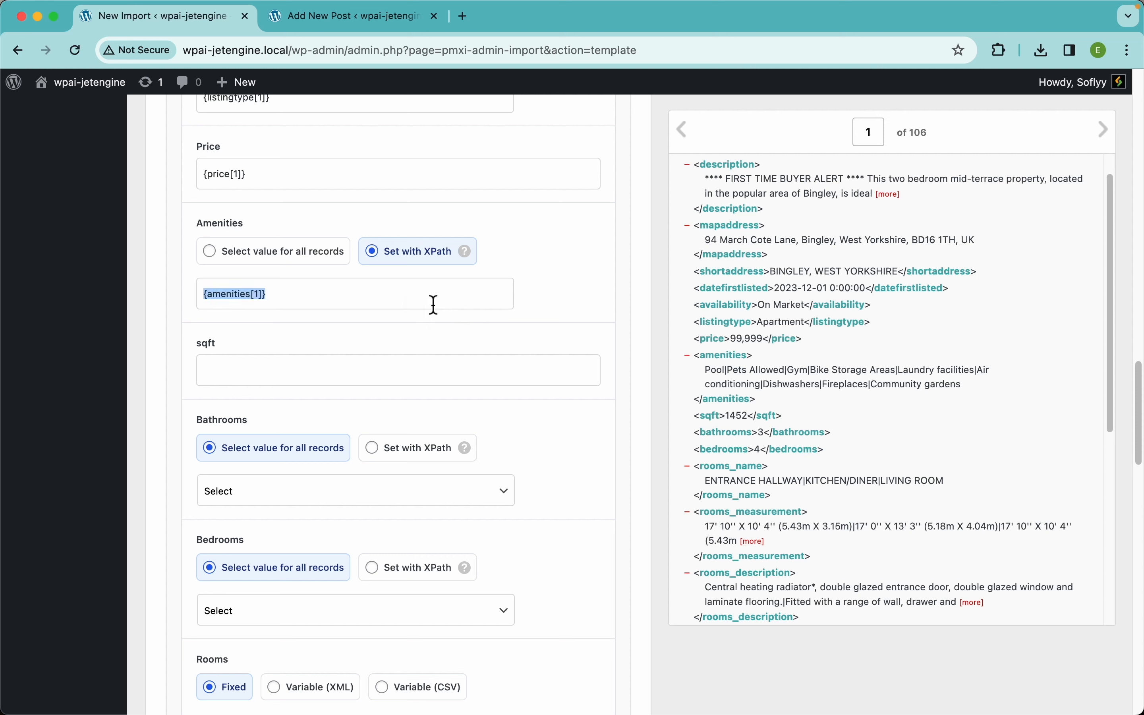
key(Left)
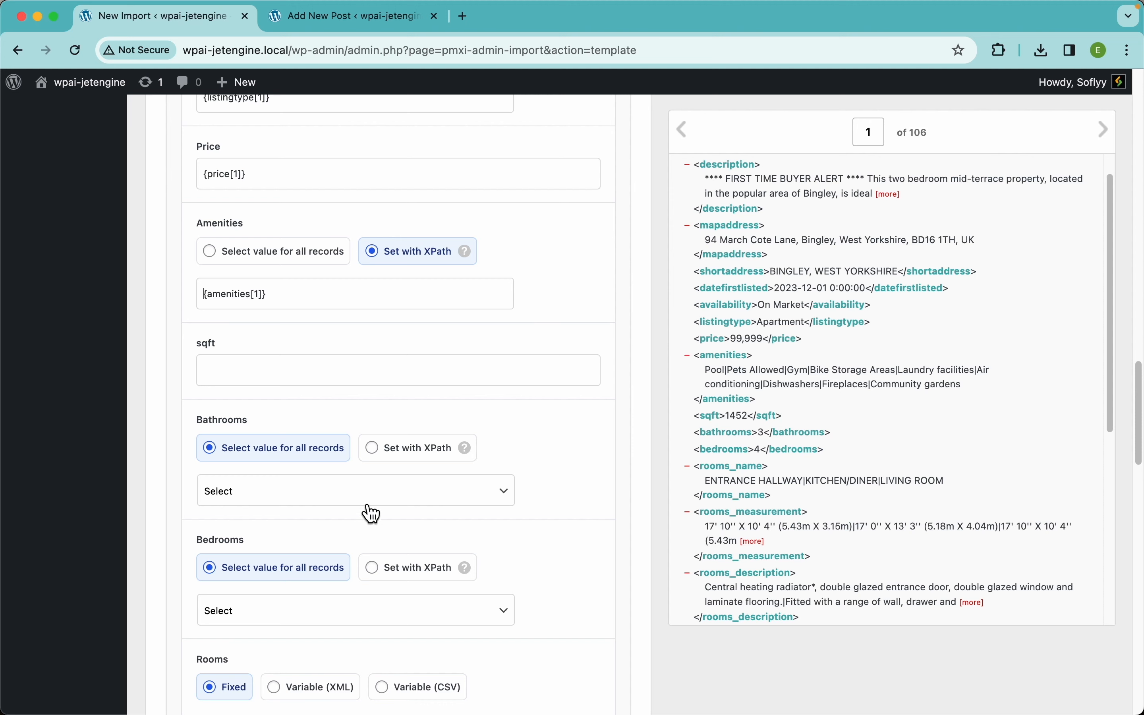
Expand the Function Editor section to view its PHP code area, and return to the Amenities field.
scroll(367, 512, down, 15)
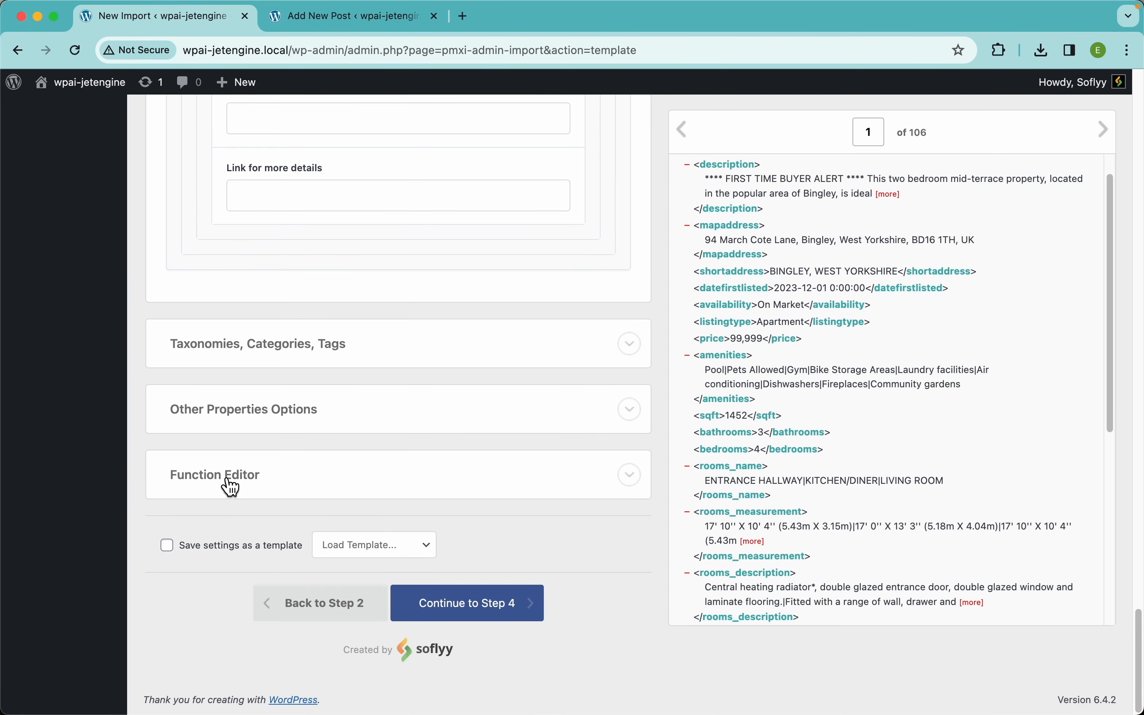
click(258, 478)
scroll(262, 384, down, 3)
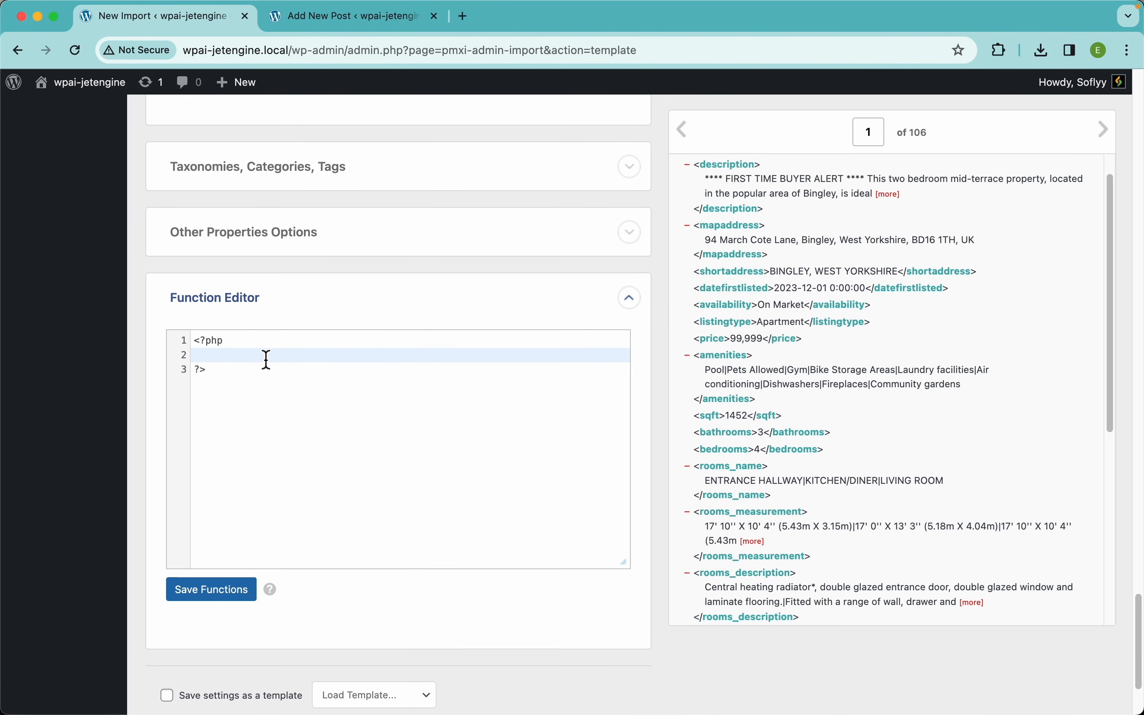
scroll(363, 341, up, 15)
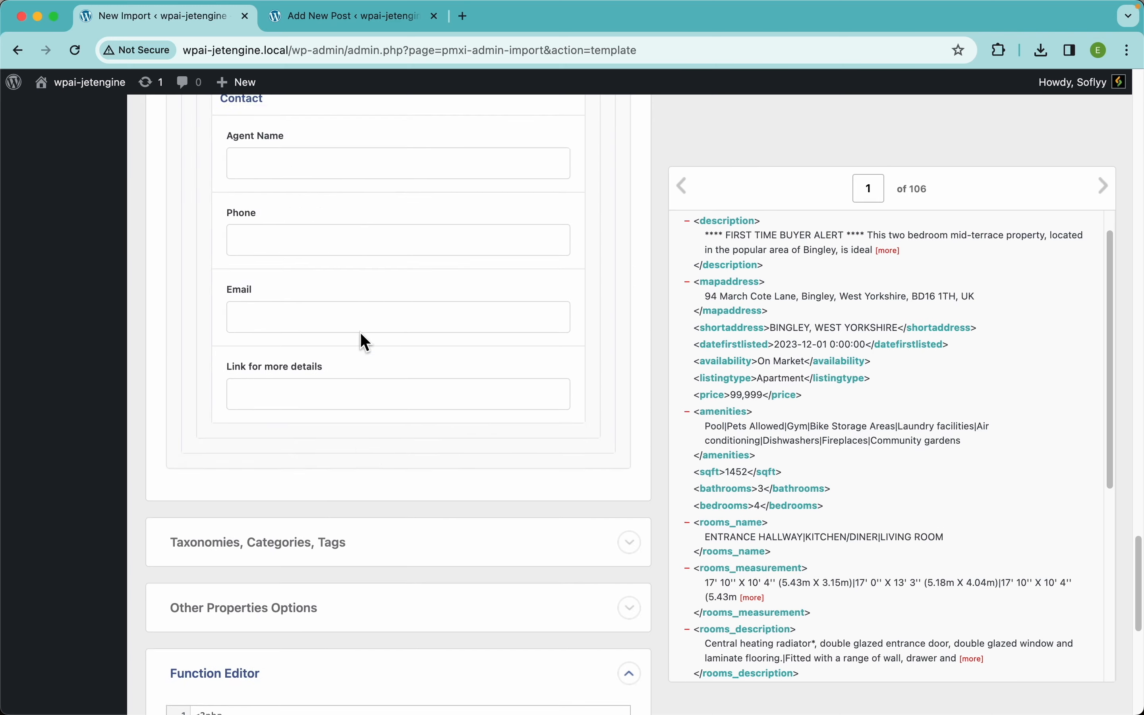
scroll(363, 340, up, 6)
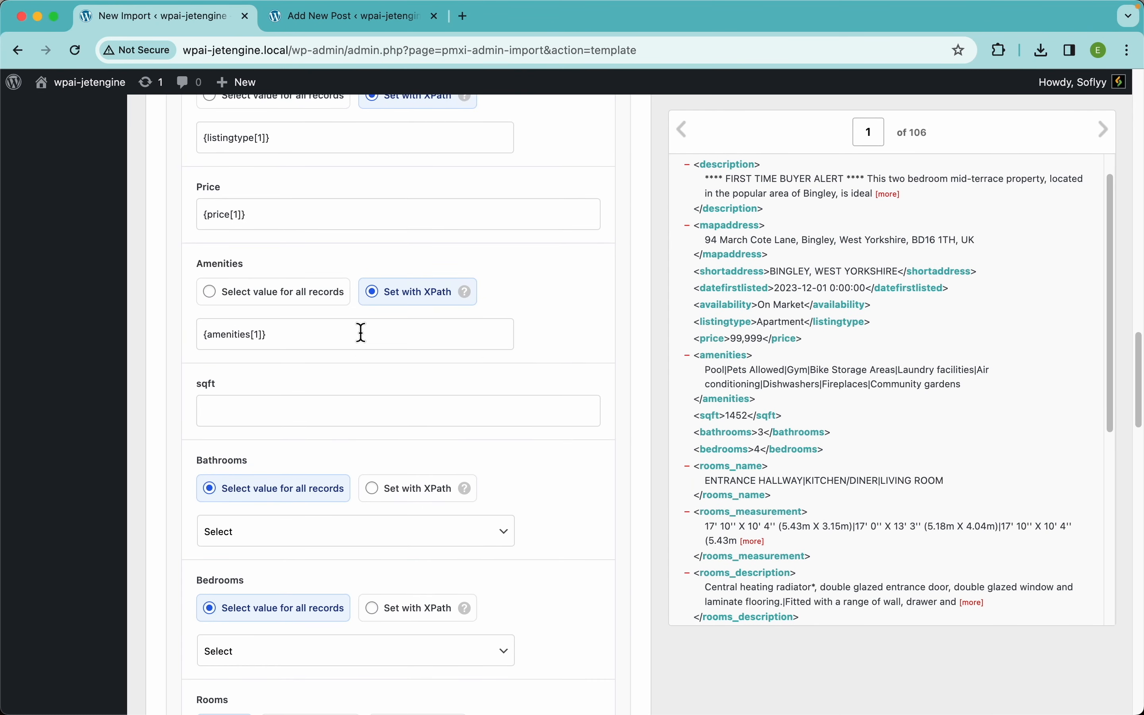
scroll(363, 337, down, 6)
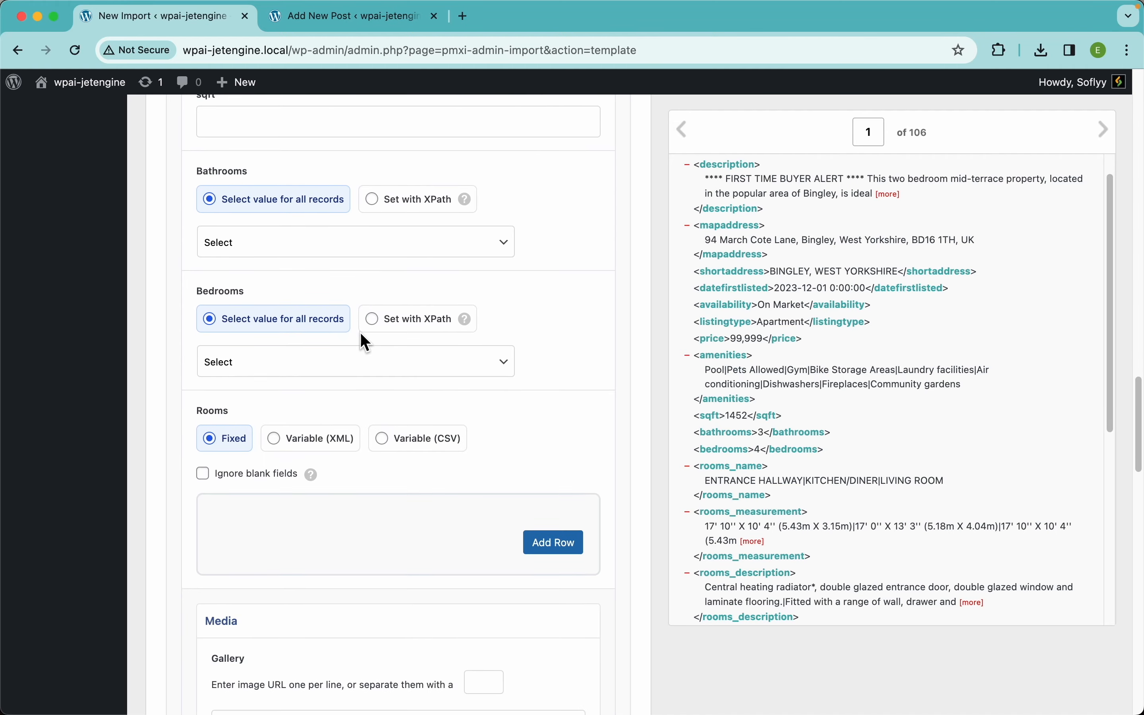
scroll(303, 338, up, 6)
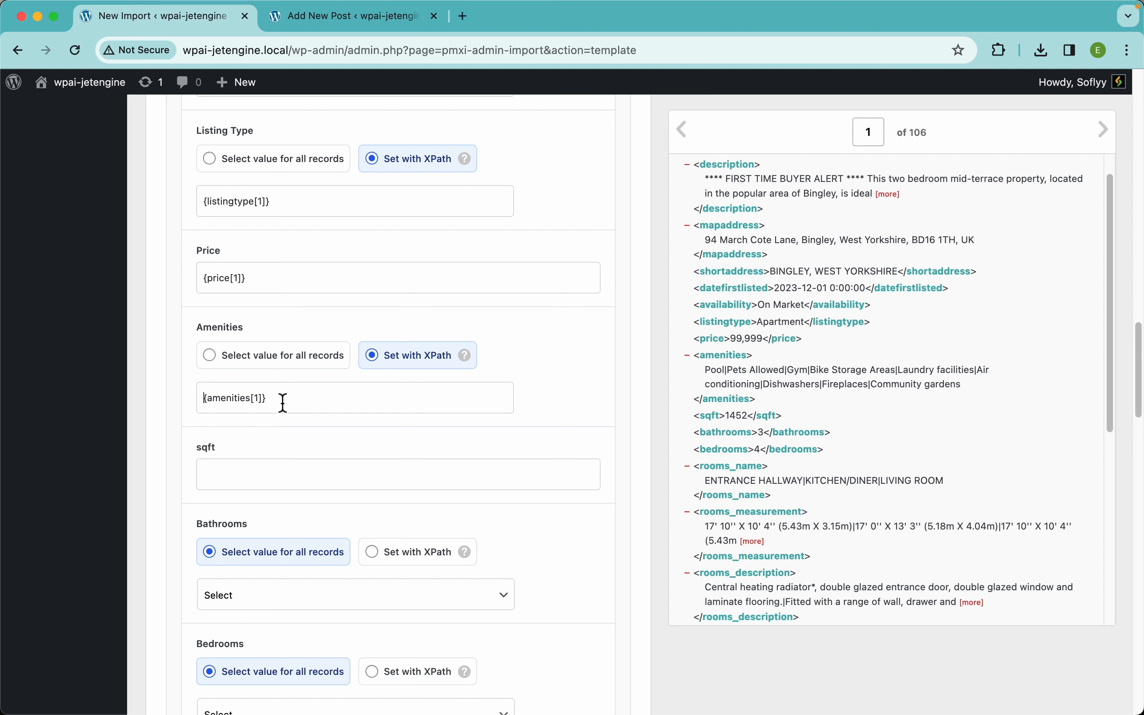
Start a bracketed str_replace call before the amenities element in the Amenities field, with "|" as the string to find.
text([)
scroll(237, 396, up, 5)
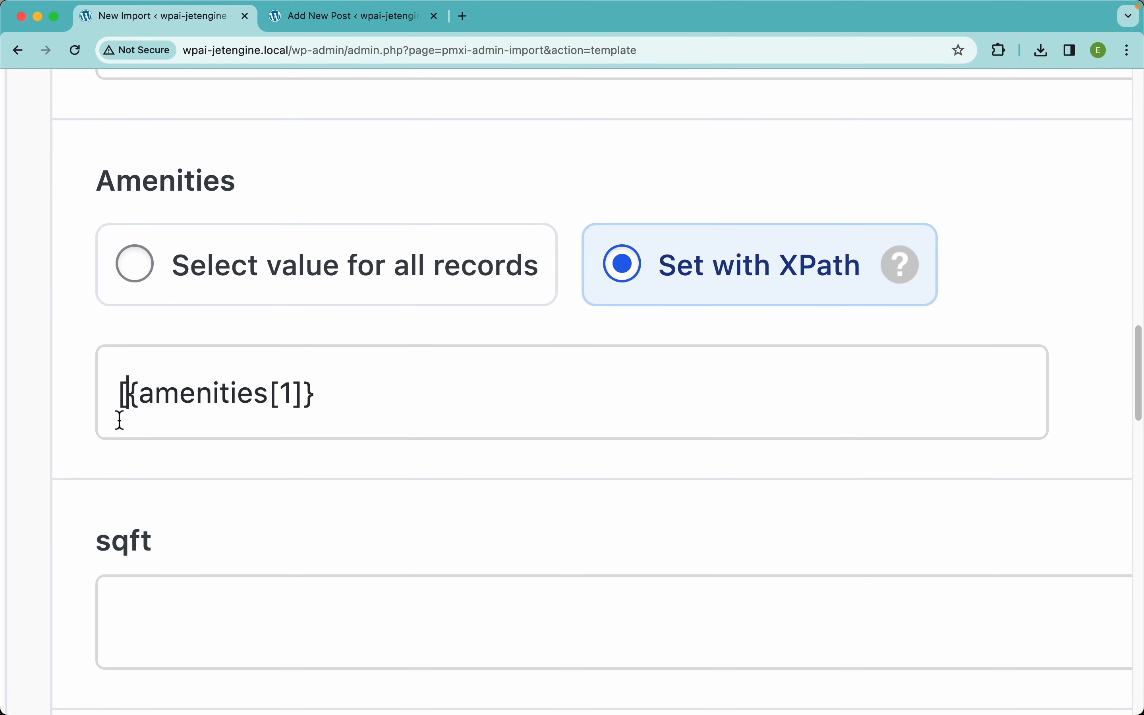
text(str_)
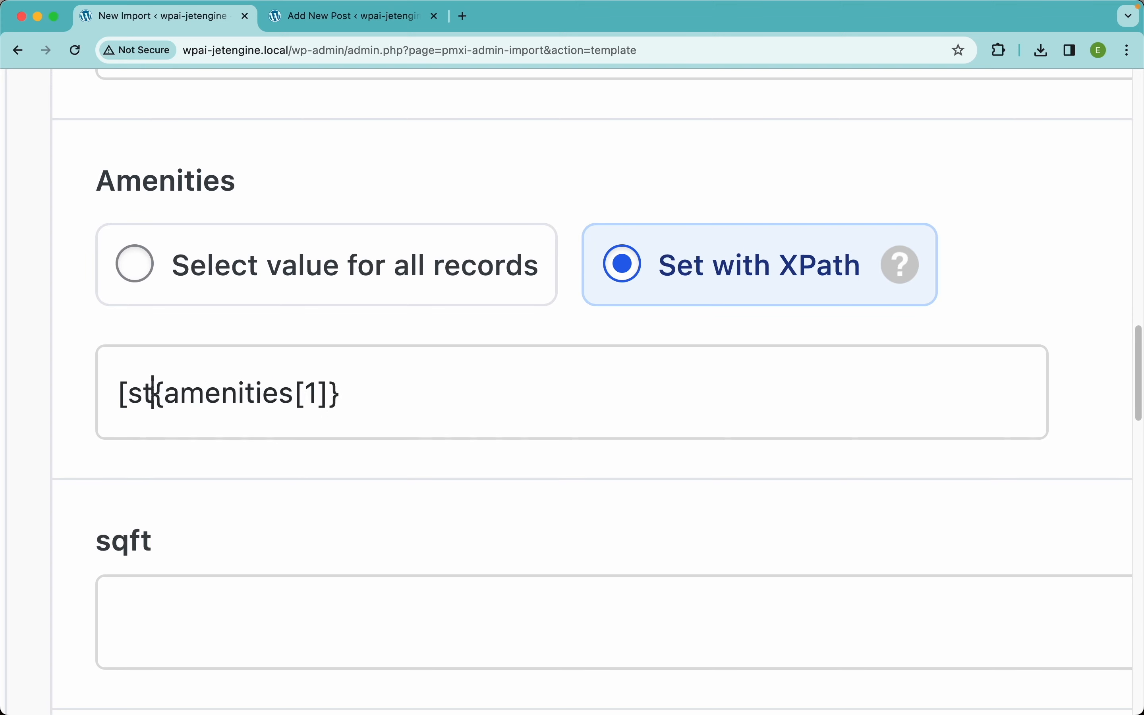
text(replace)
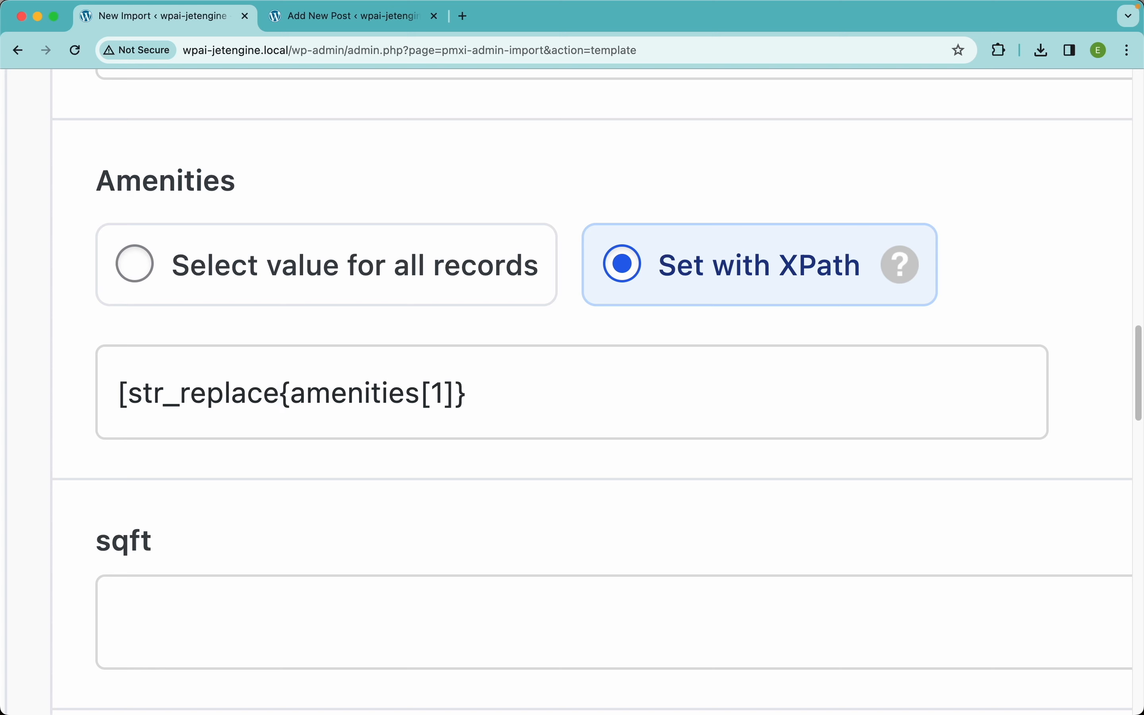
text(()
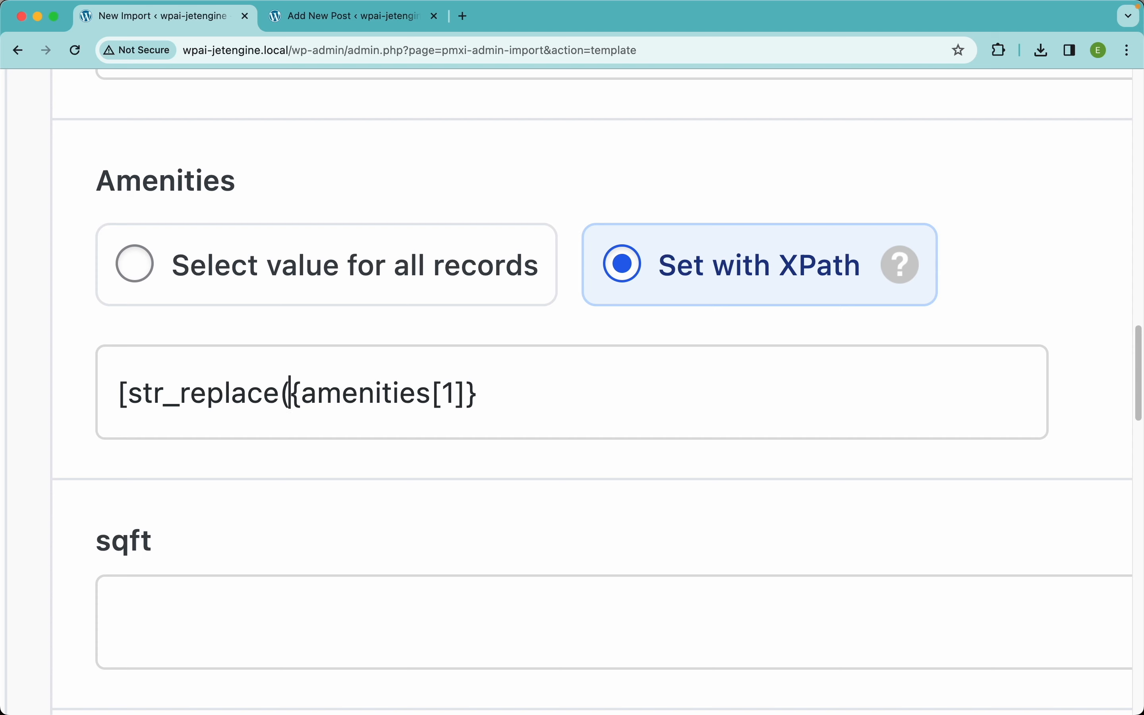
text(")
text(,)
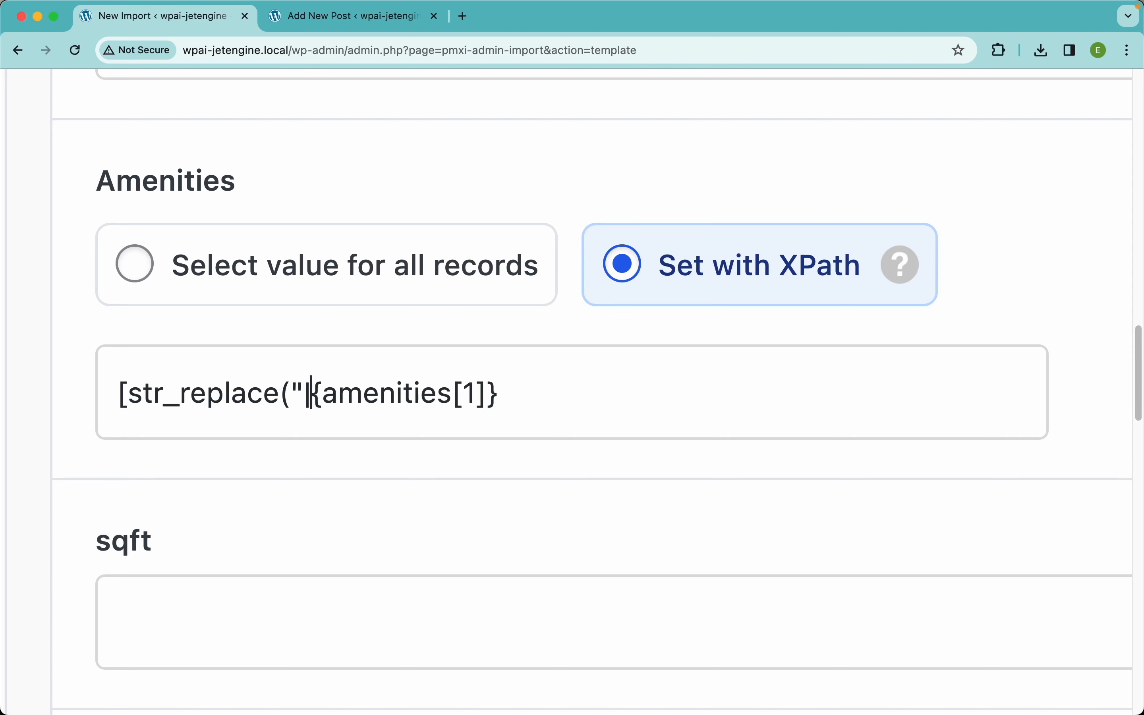
text(")
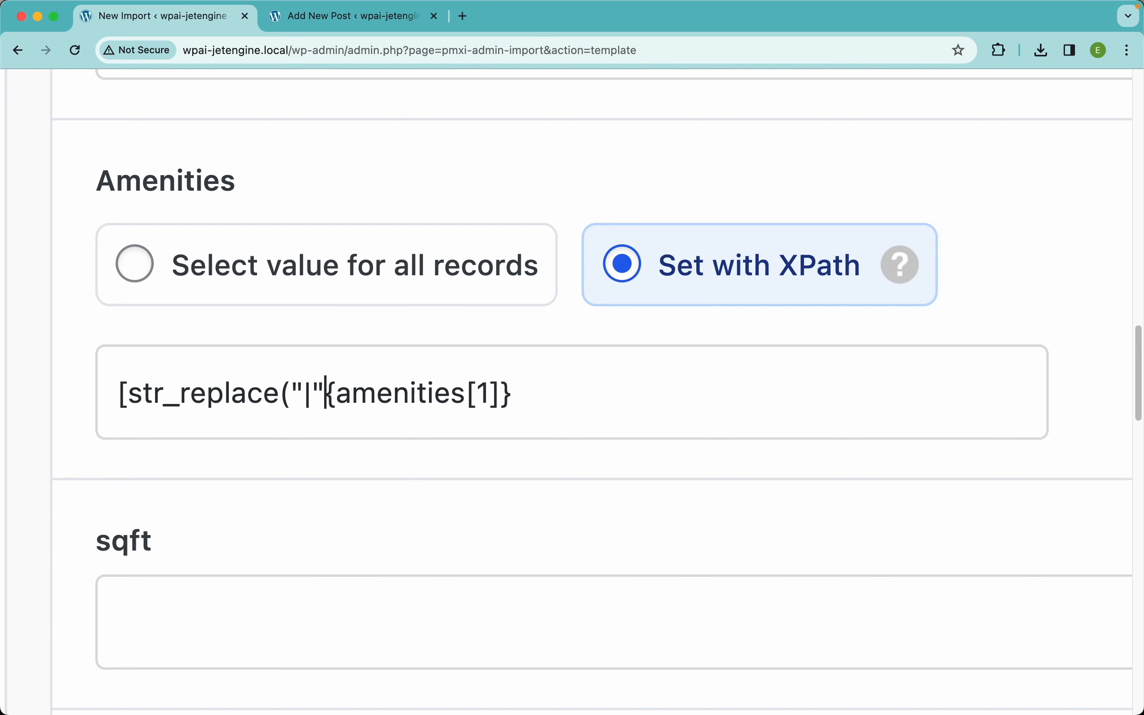
text(,)
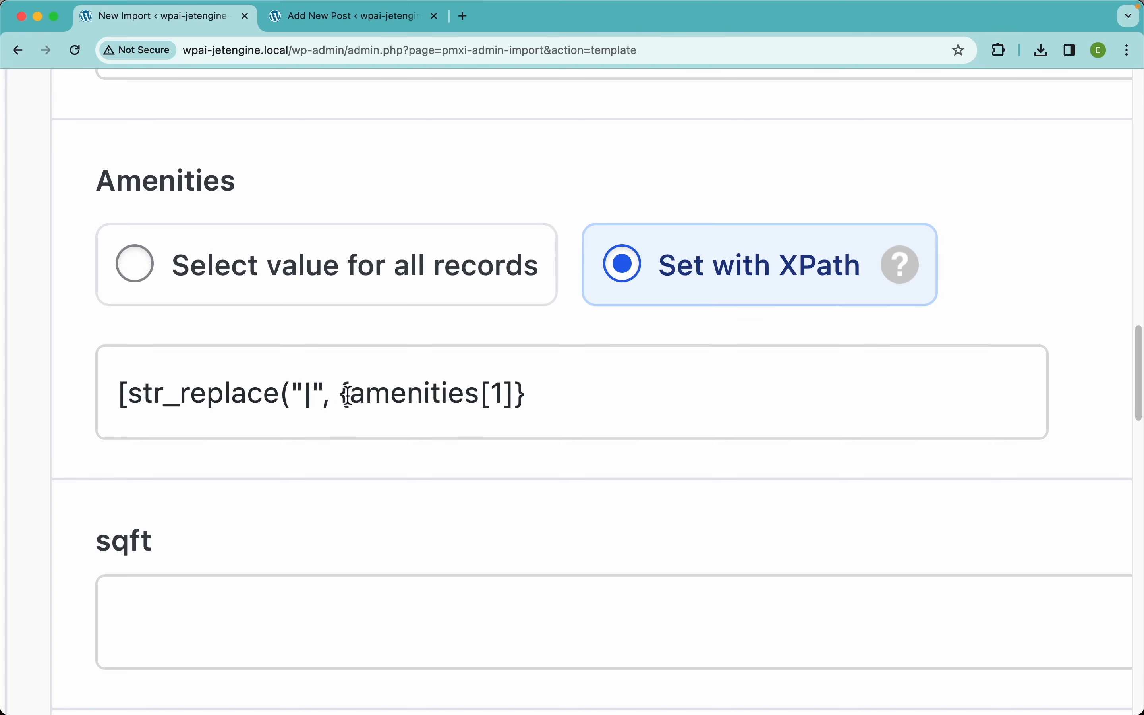
Add "," as the replacement string before the amenities element in the str_replace call, and place the text cursor after the element.
text(")
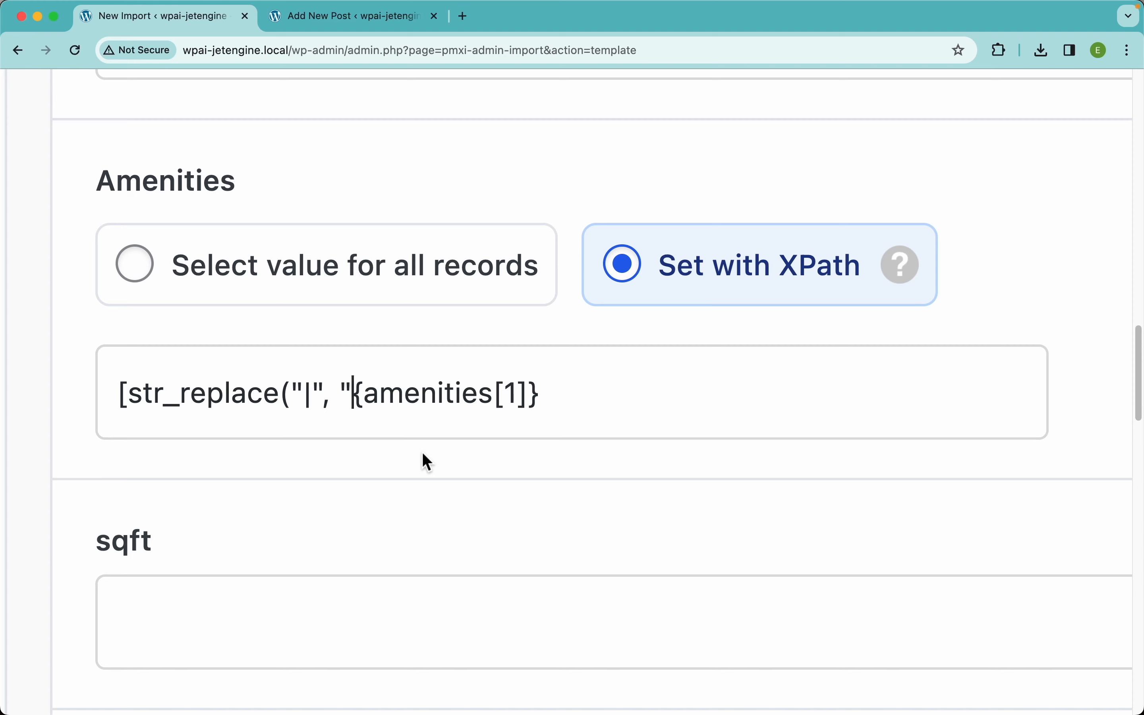
text(,)
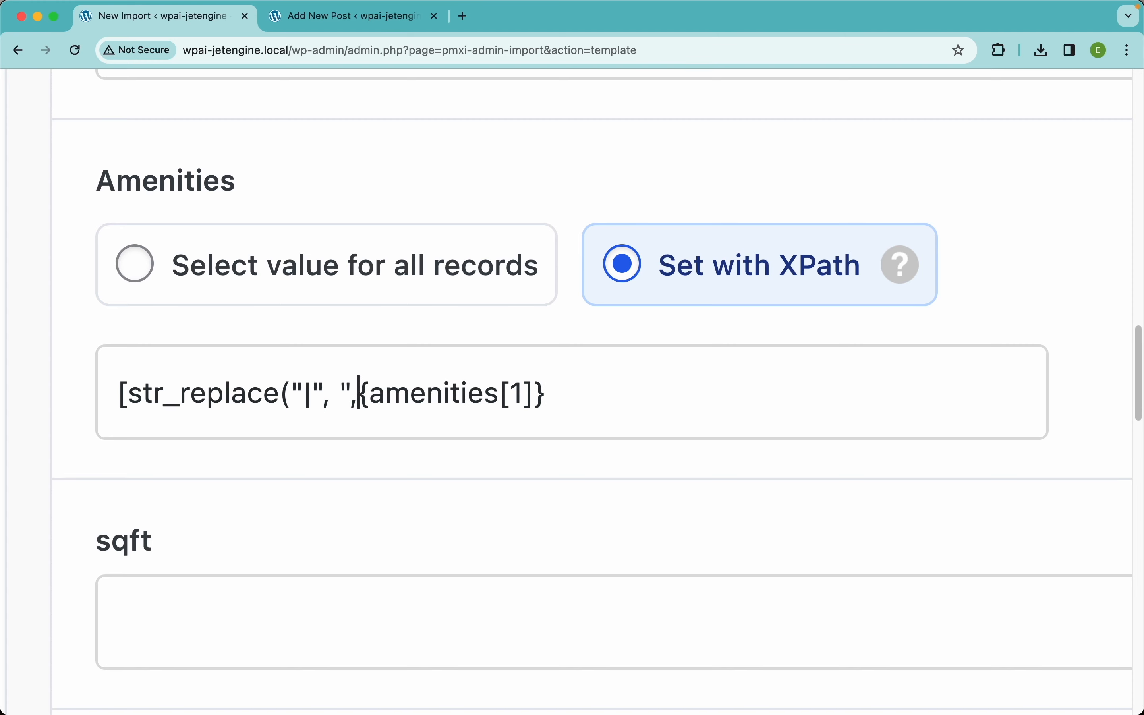
text(")
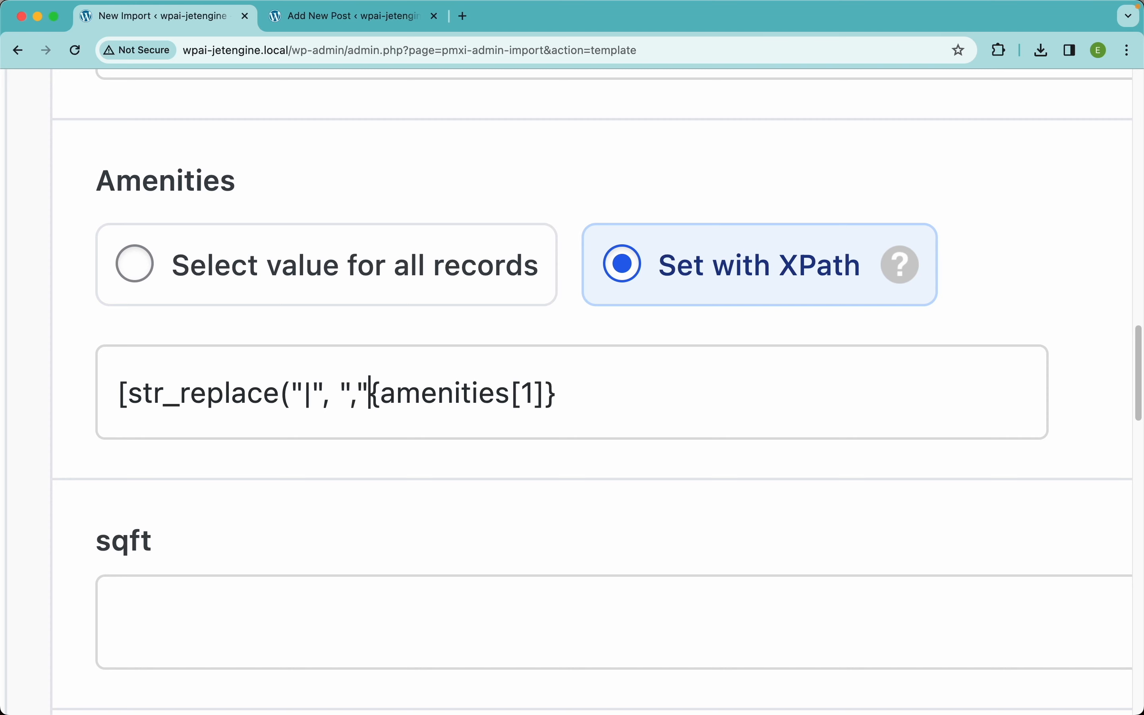
text(,)
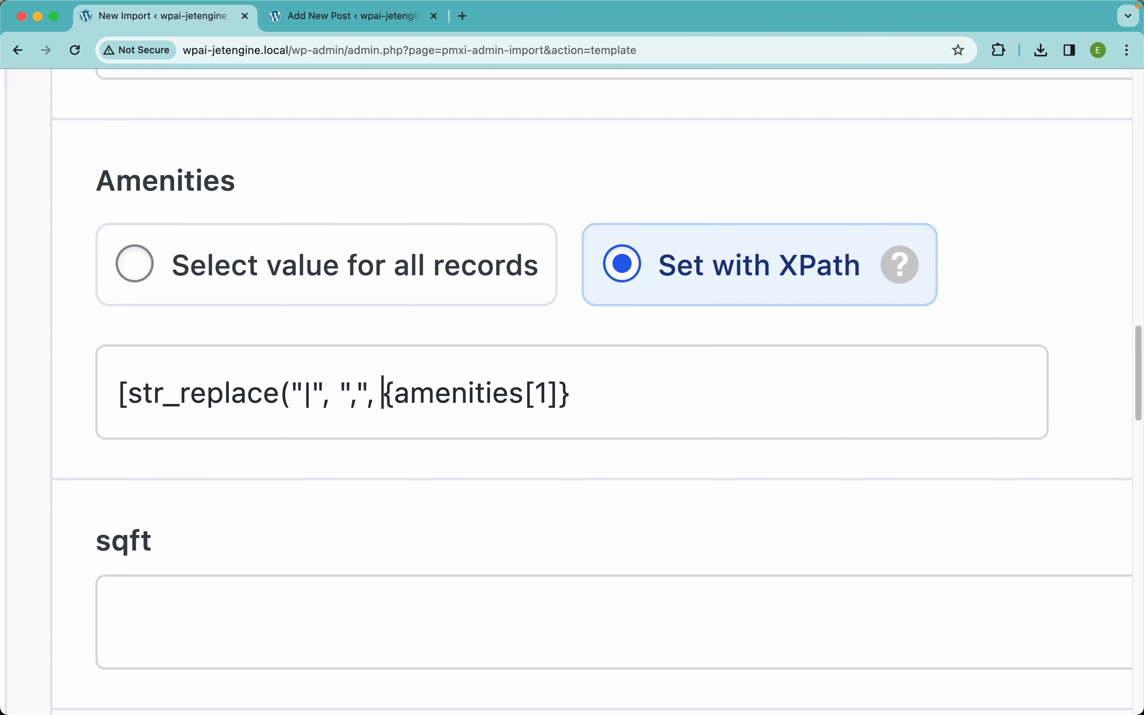
double_click(353, 395)
click(385, 396)
drag(385, 396, 567, 411)
click(567, 397)
key(super+0)
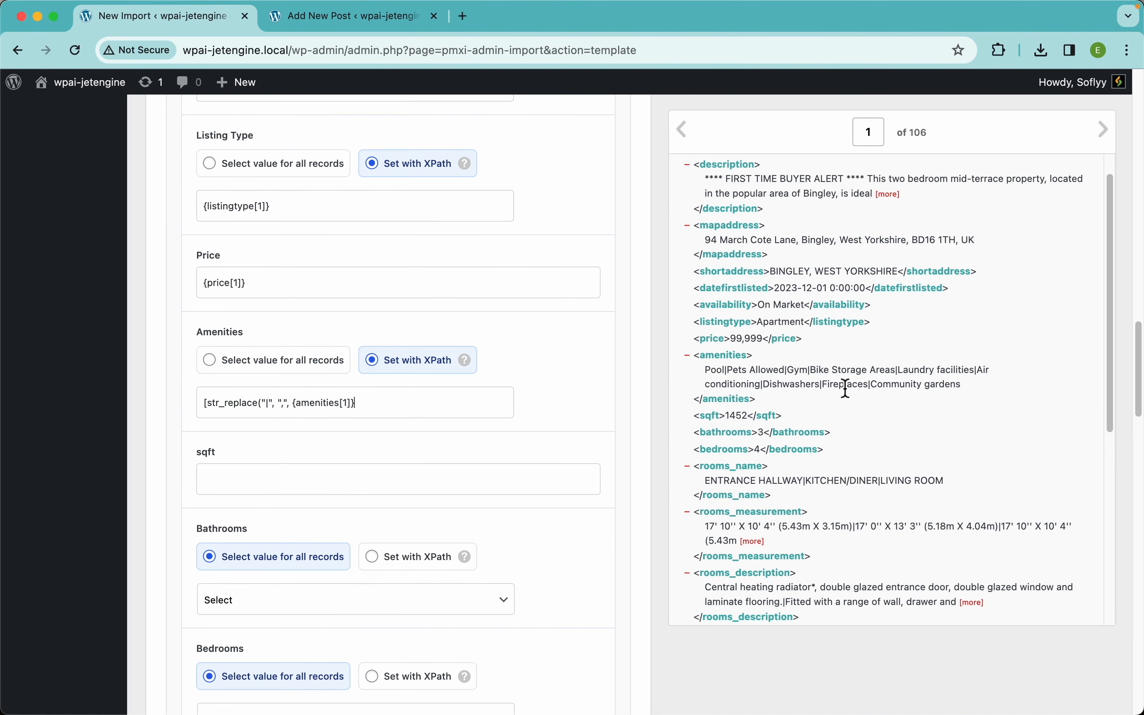
Check the pipe separators in the file's amenities element, and close the Amenities expression with ")]".
scroll(845, 388, up, 5)
scroll(200, 373, left, 4)
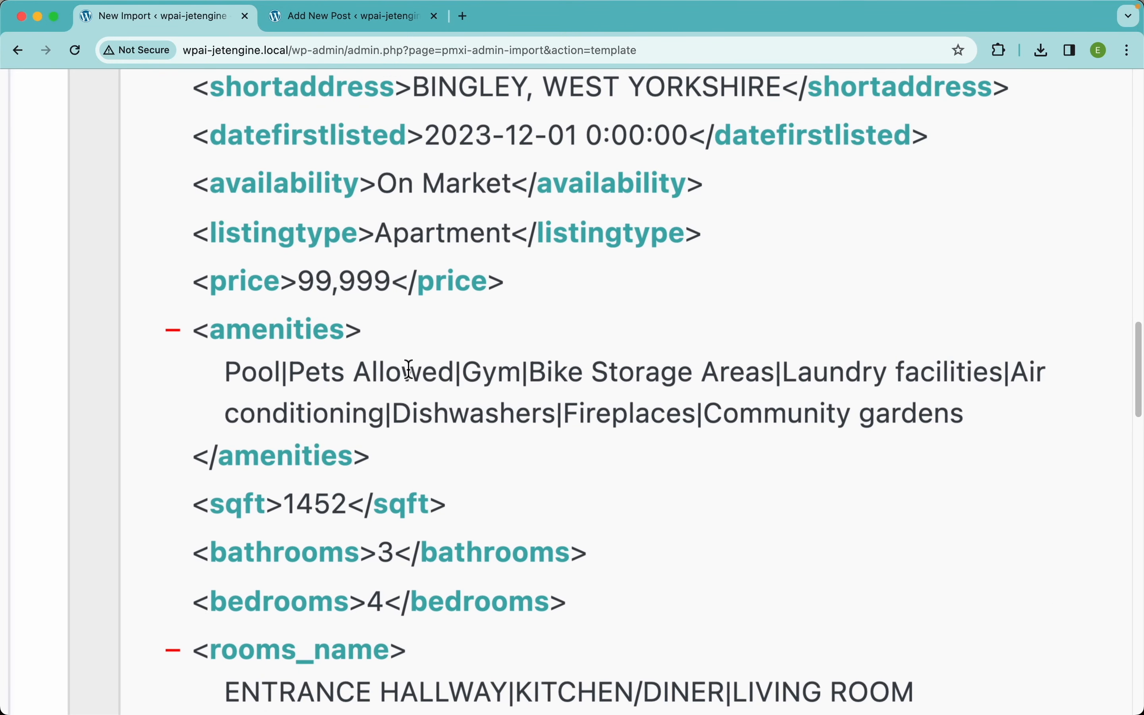
double_click(459, 372)
double_click(527, 378)
scroll(533, 382, down, 5)
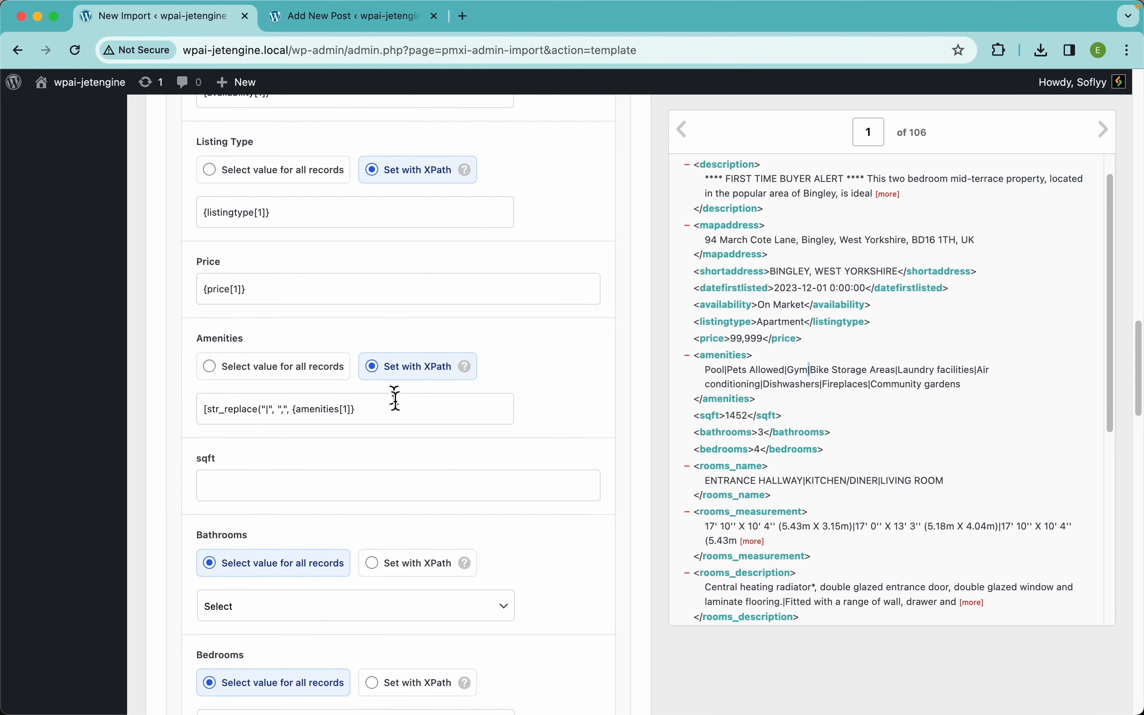
scroll(388, 414, up, 5)
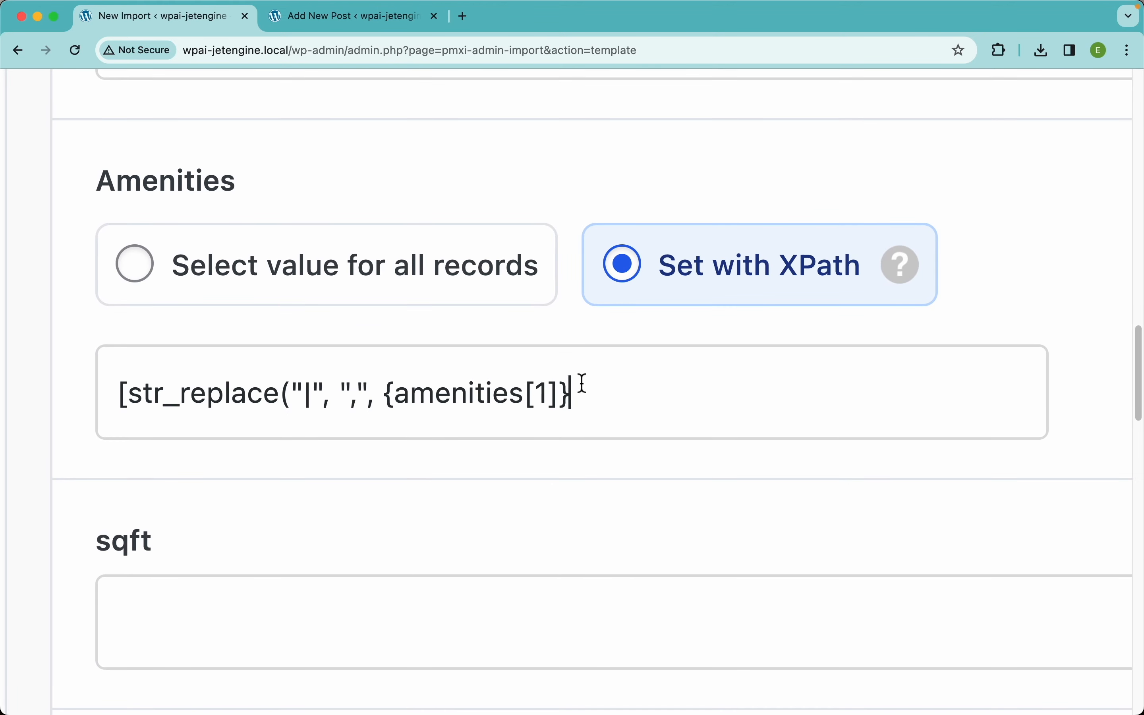
text()])
key(super+0)
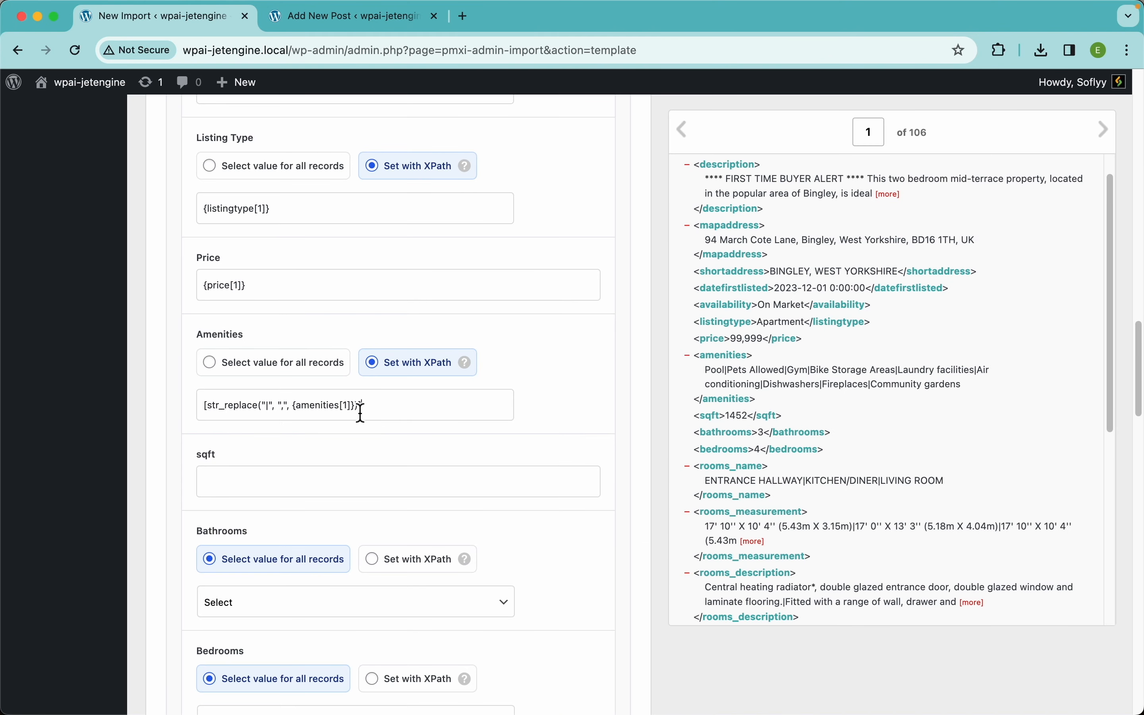
Copy the Amenities str_replace expression and paste it over the description element in the post content as a test.
drag(404, 405, 169, 410)
key(super+c)
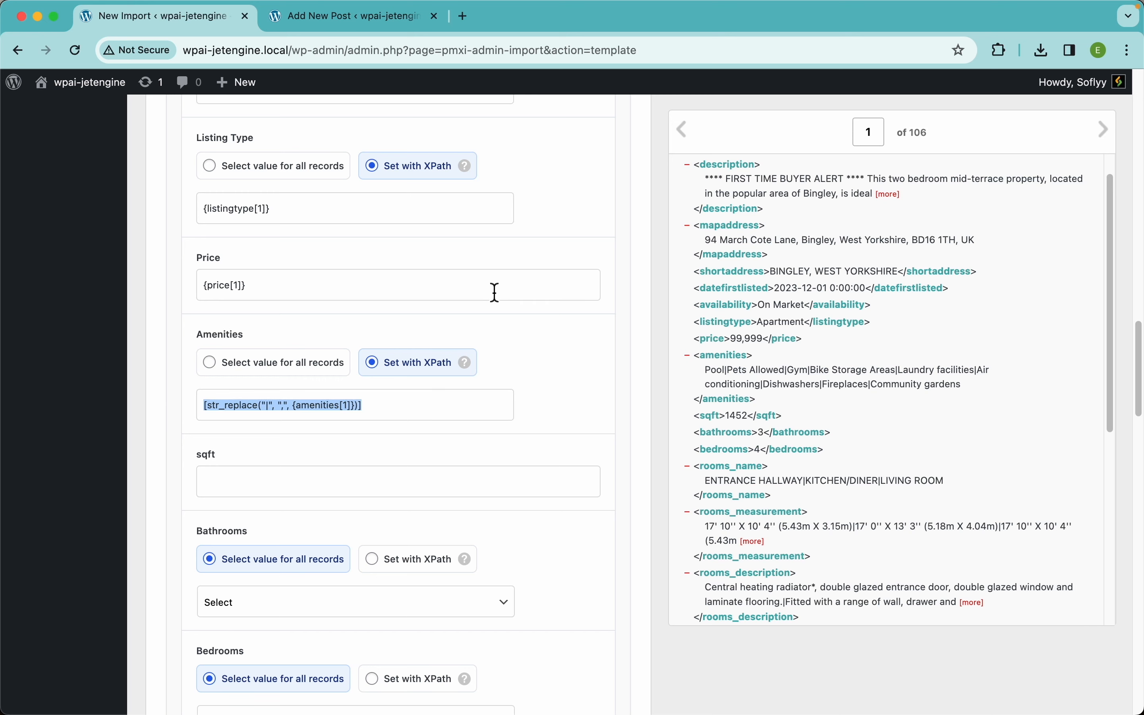
scroll(495, 292, up, 15)
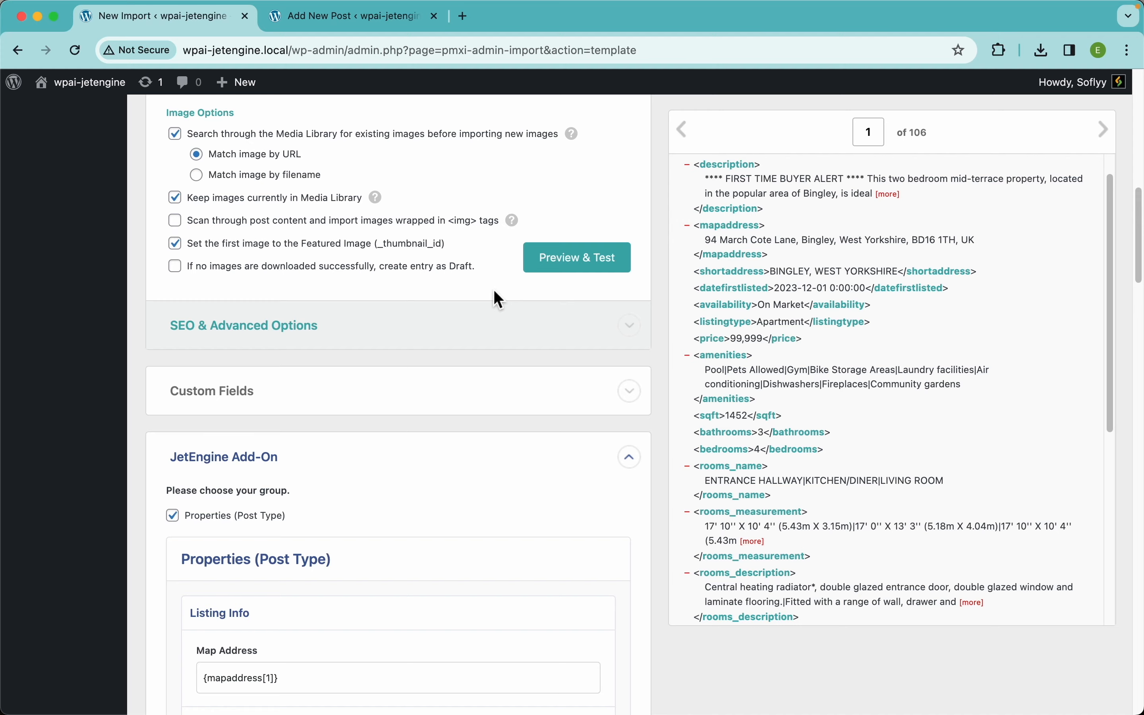
scroll(493, 290, up, 10)
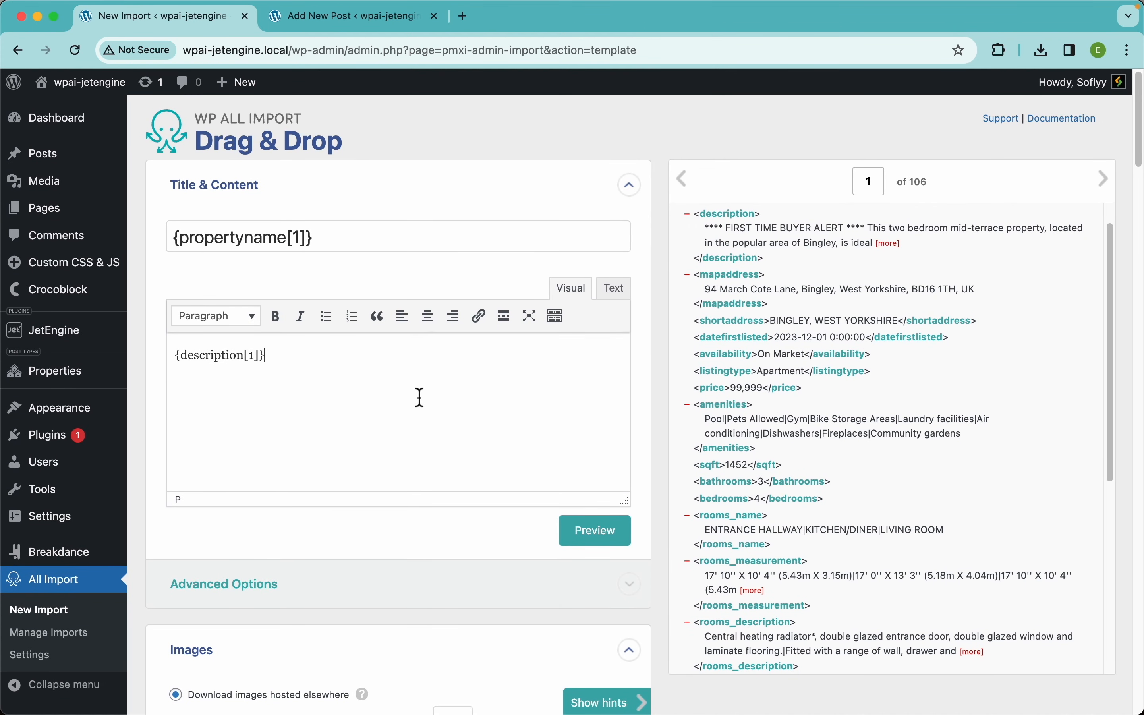
triple_click(418, 396)
key(super+v)
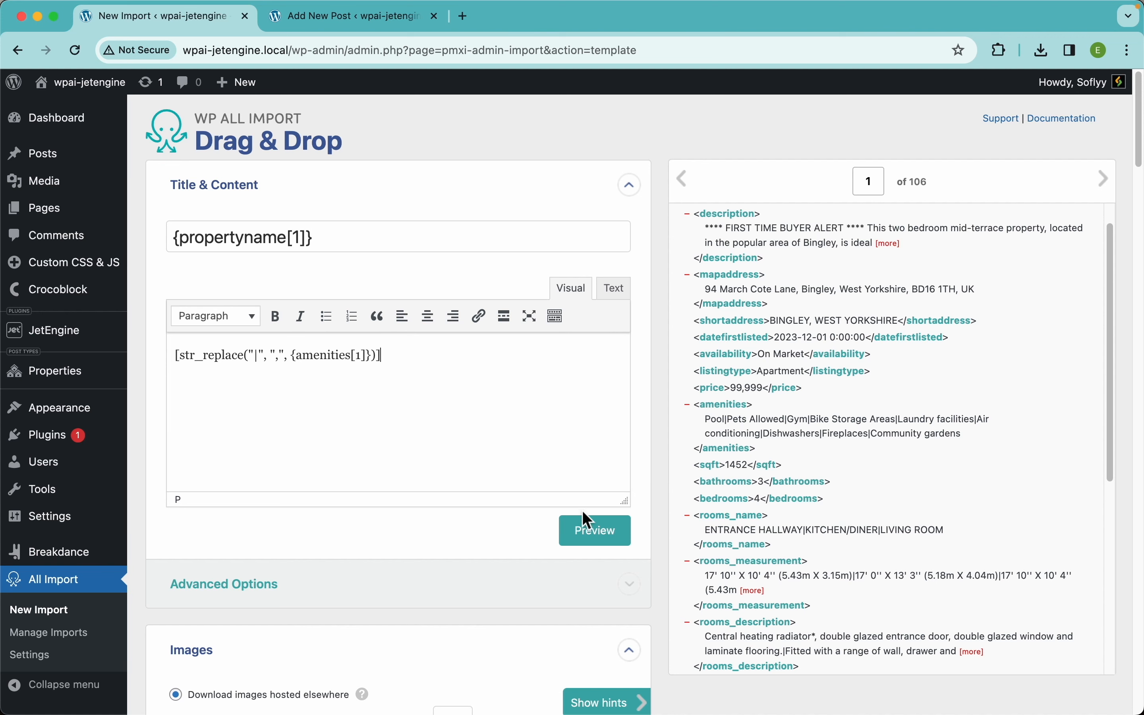
Preview record 1 to check the amenities separators, and undo the content replacement after closing the preview.
click(610, 540)
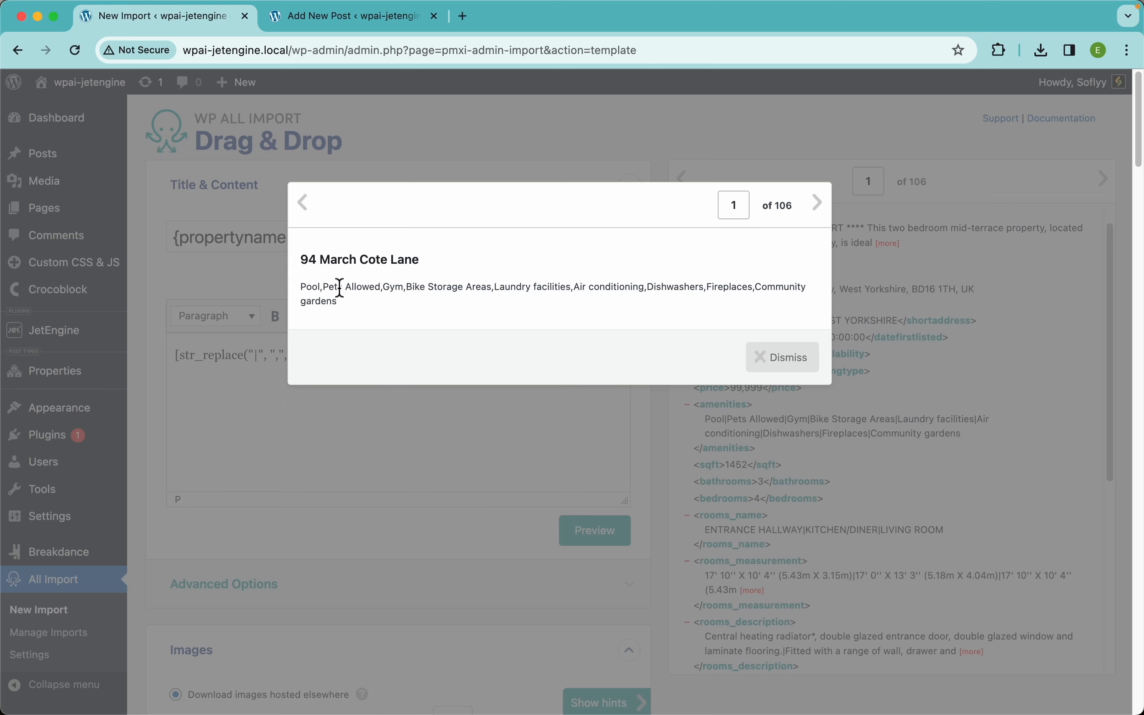
scroll(339, 287, up, 5)
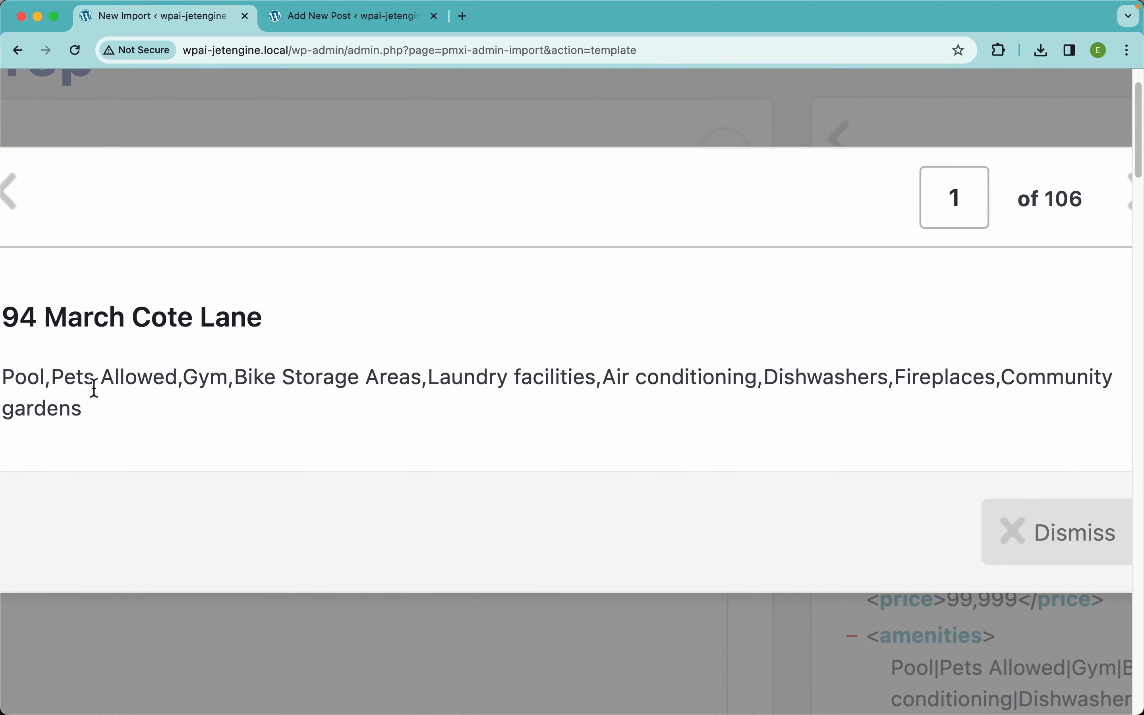
scroll(94, 388, left, 2)
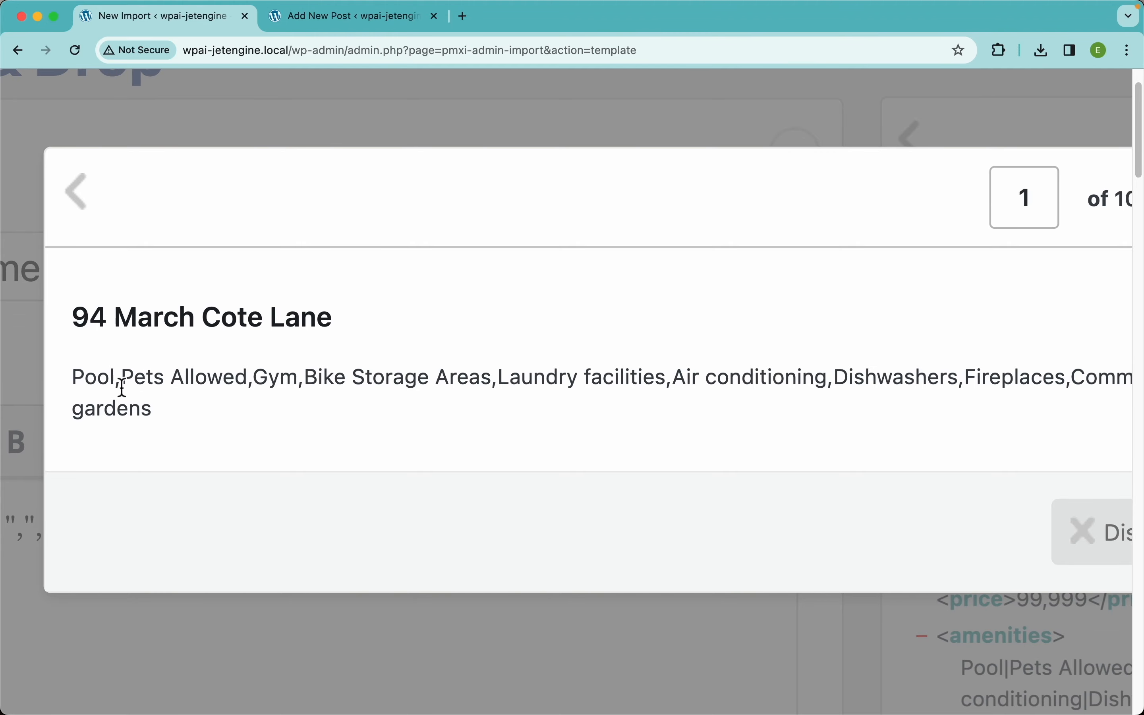
scroll(177, 388, down, 5)
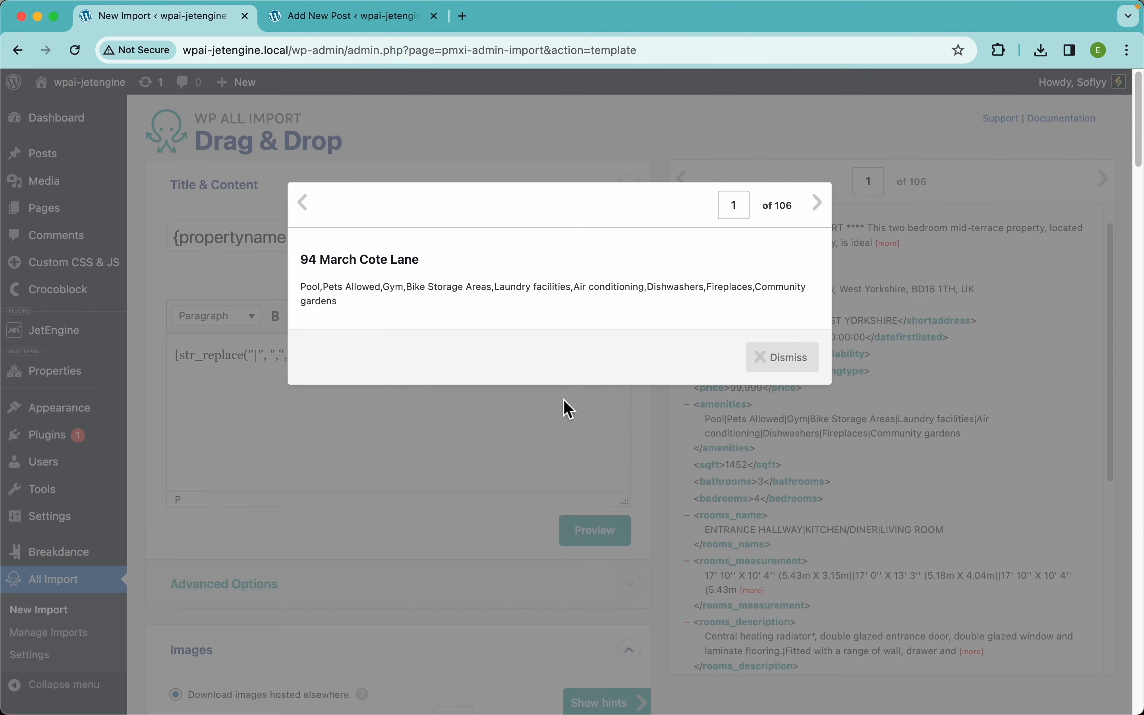
click(756, 376)
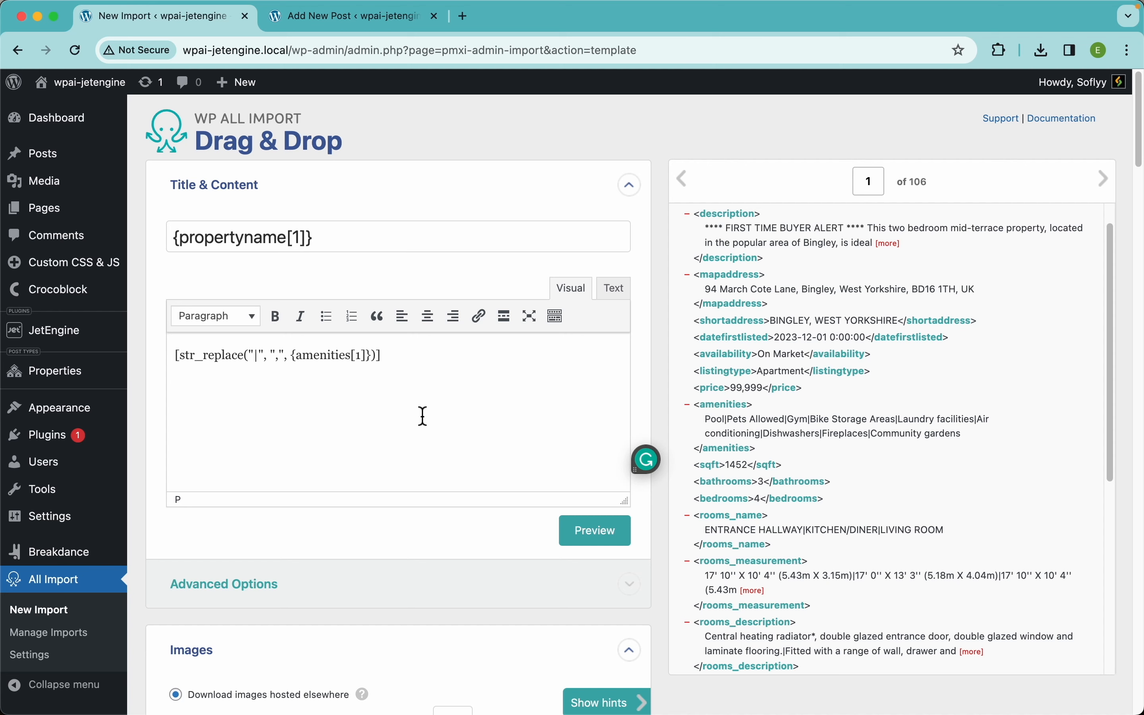
key(super+z)
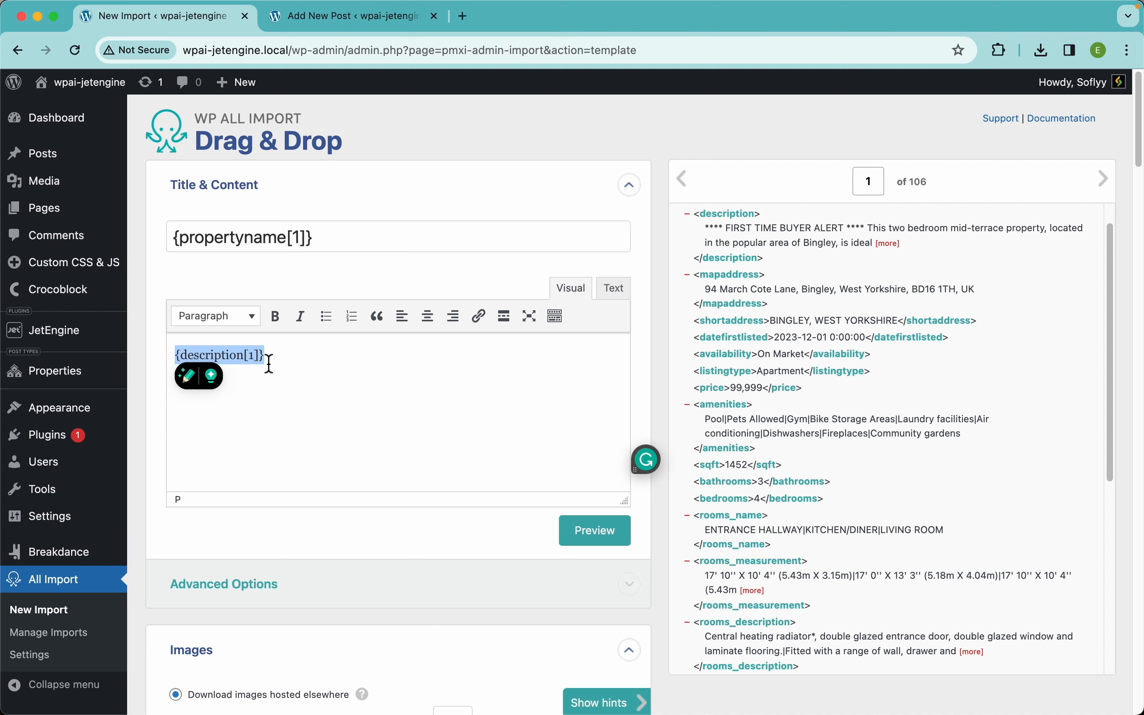
click(287, 368)
Map the sqft element to the sqft field in the JetEngine Add-On section.
scroll(306, 385, down, 20)
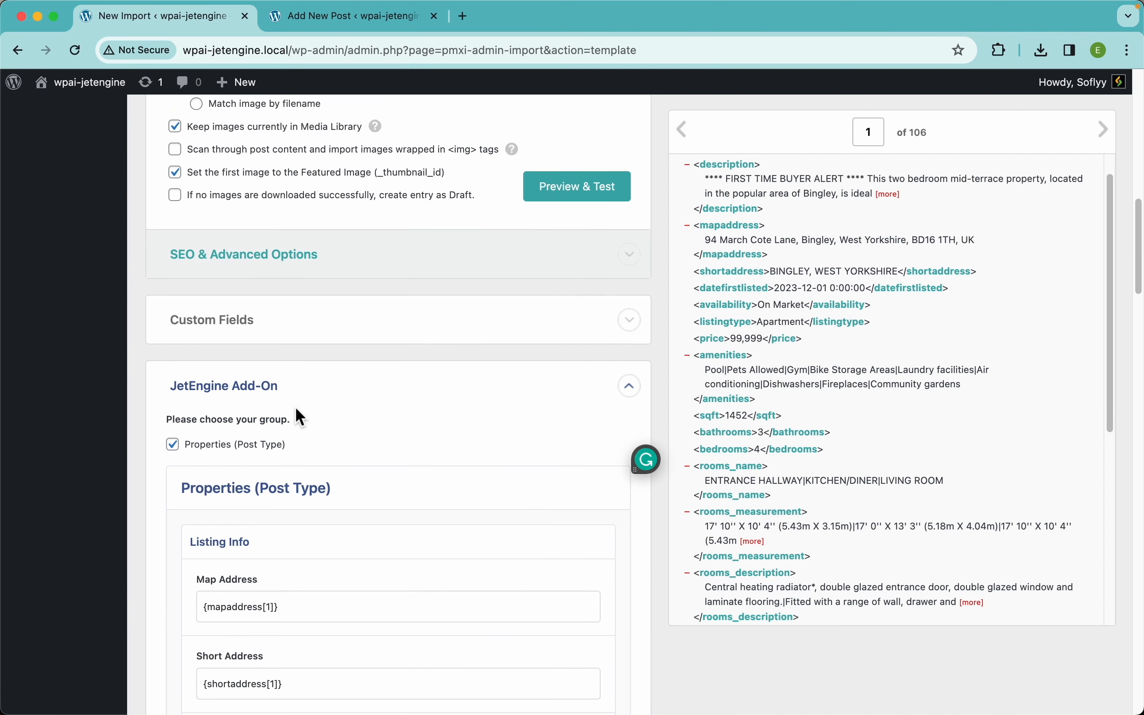
scroll(297, 410, down, 10)
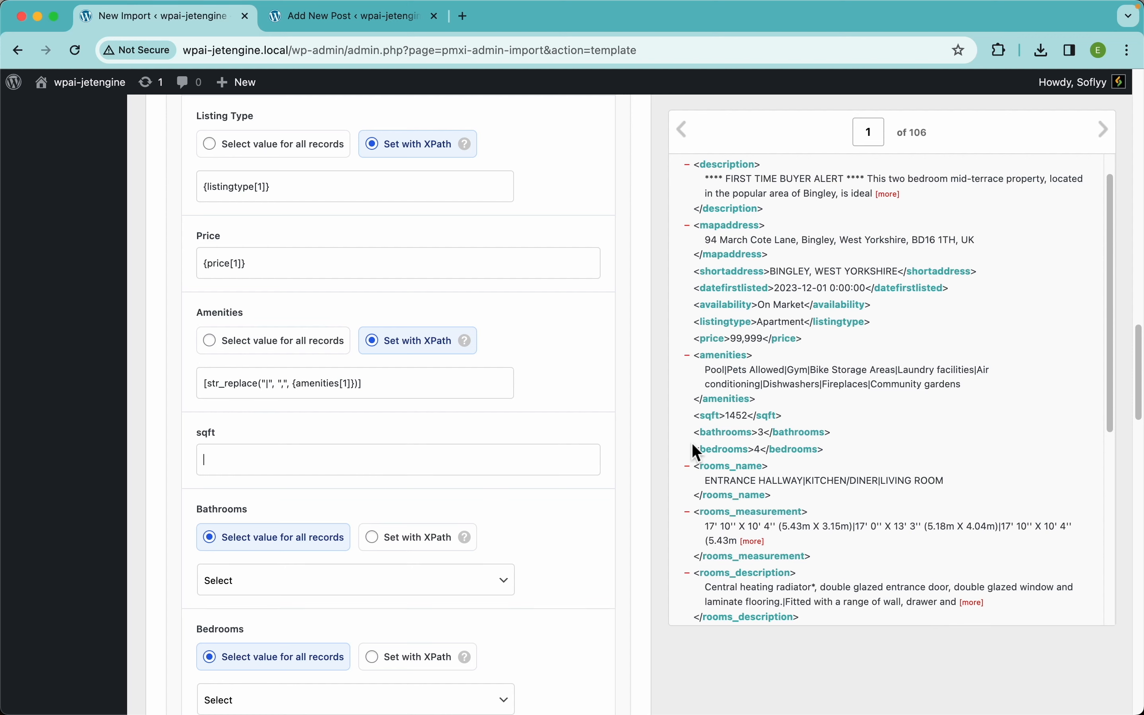
drag(755, 414, 440, 464)
Switch Bathrooms and Bedrooms to Set with XPath, and map the bathrooms and bedrooms elements to them.
scroll(491, 404, down, 5)
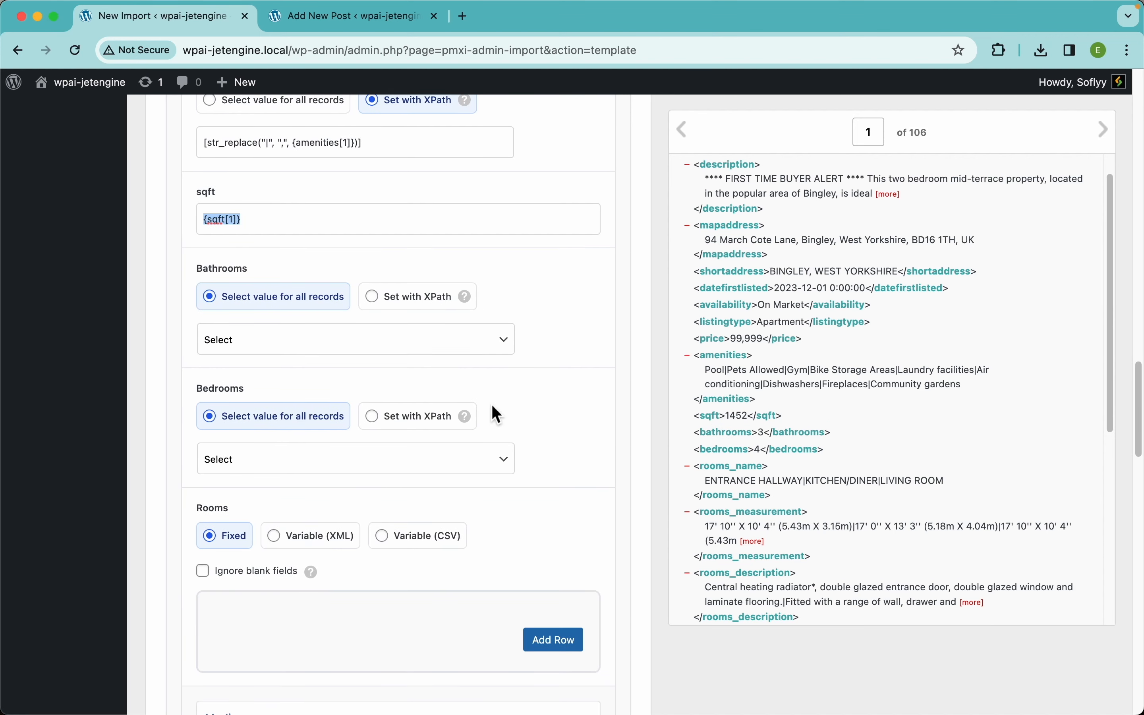
click(388, 348)
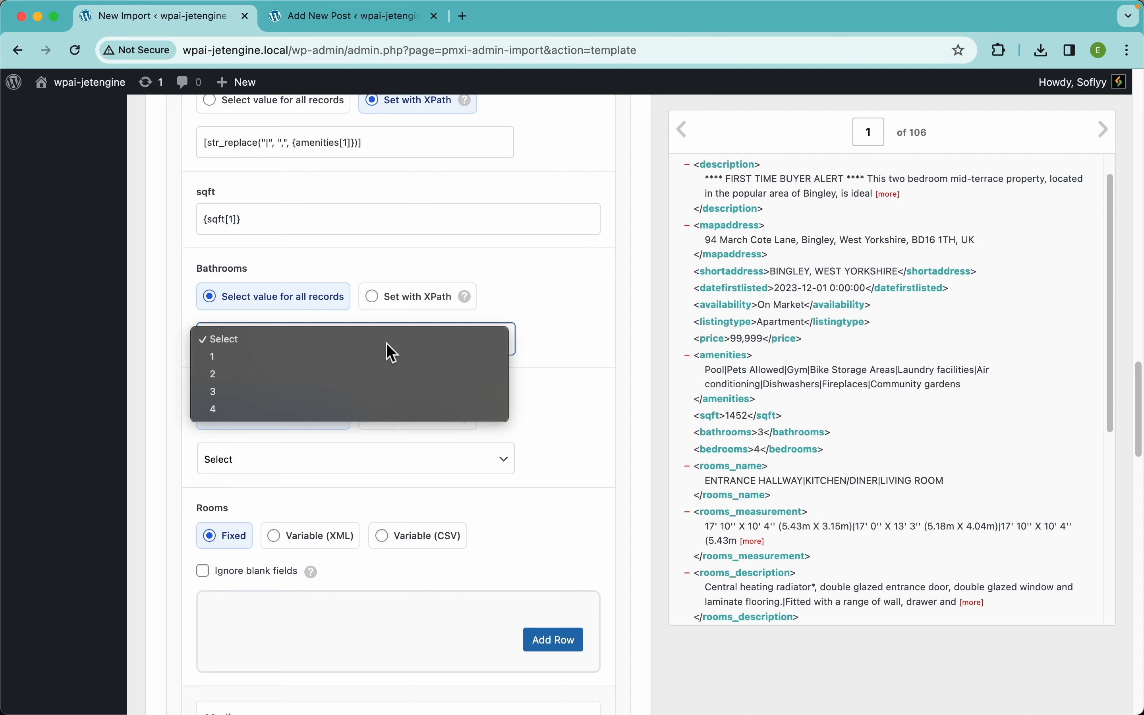
click(438, 304)
click(440, 305)
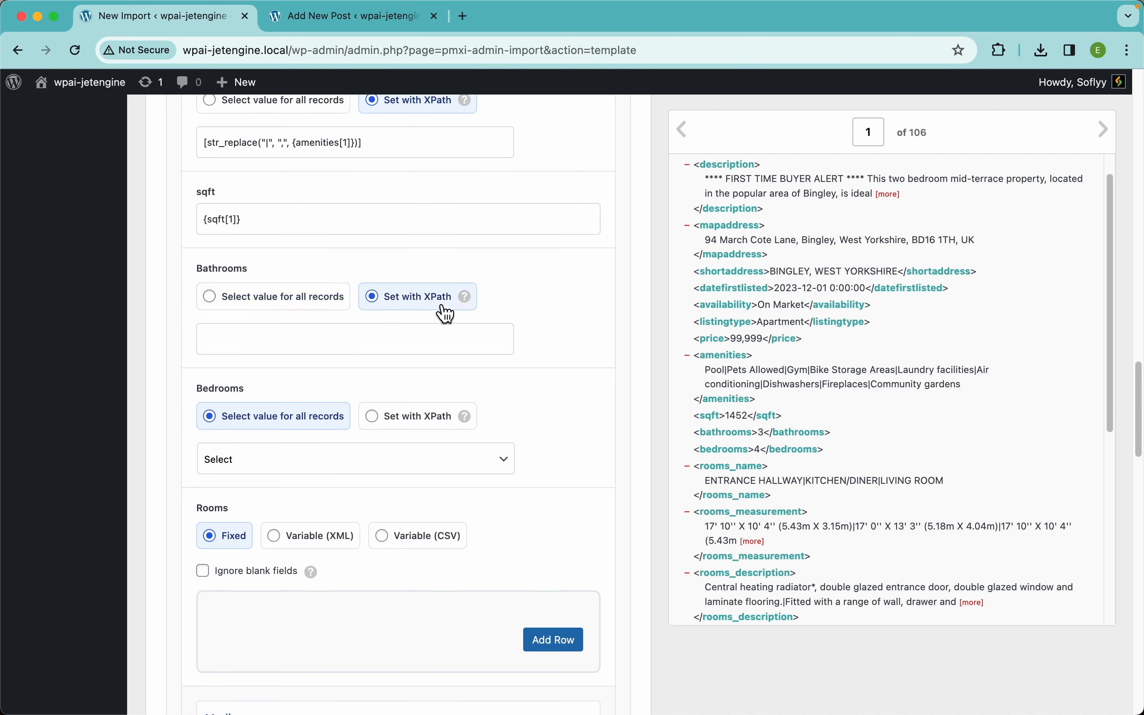
drag(737, 437, 480, 353)
click(408, 419)
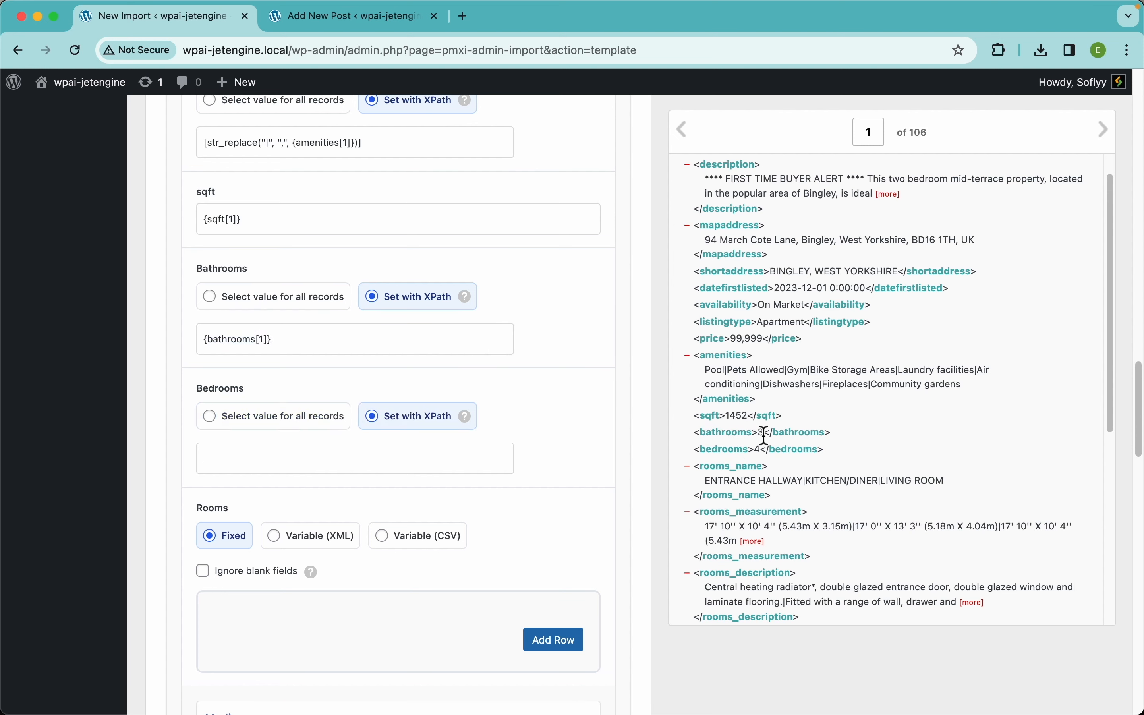
drag(739, 453, 484, 458)
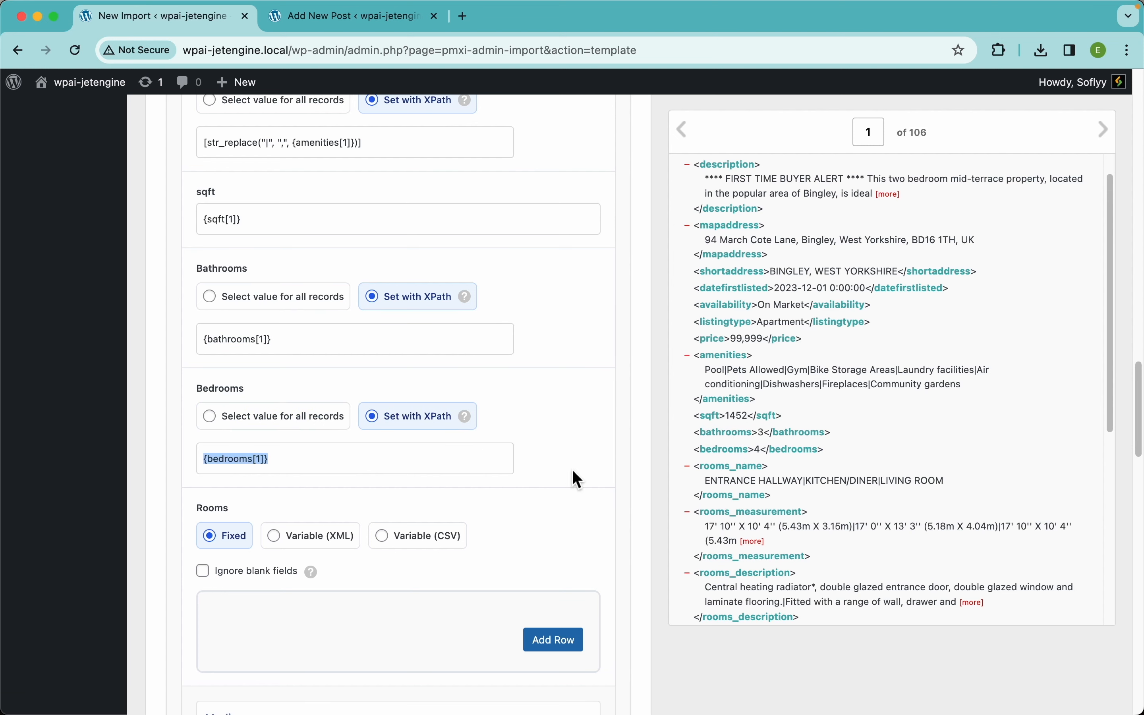
Add a row to the Rooms repeater in Fixed mode to show its Name, Measurement and Description fields.
scroll(572, 472, down, 10)
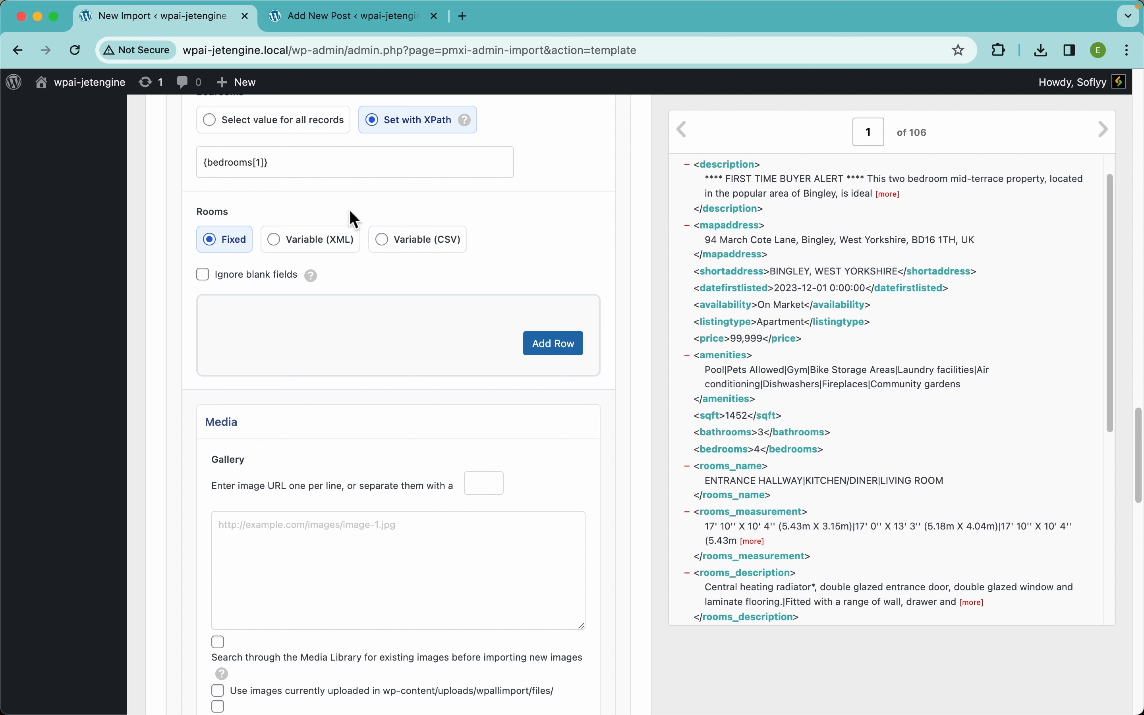
click(560, 352)
scroll(523, 393, down, 3)
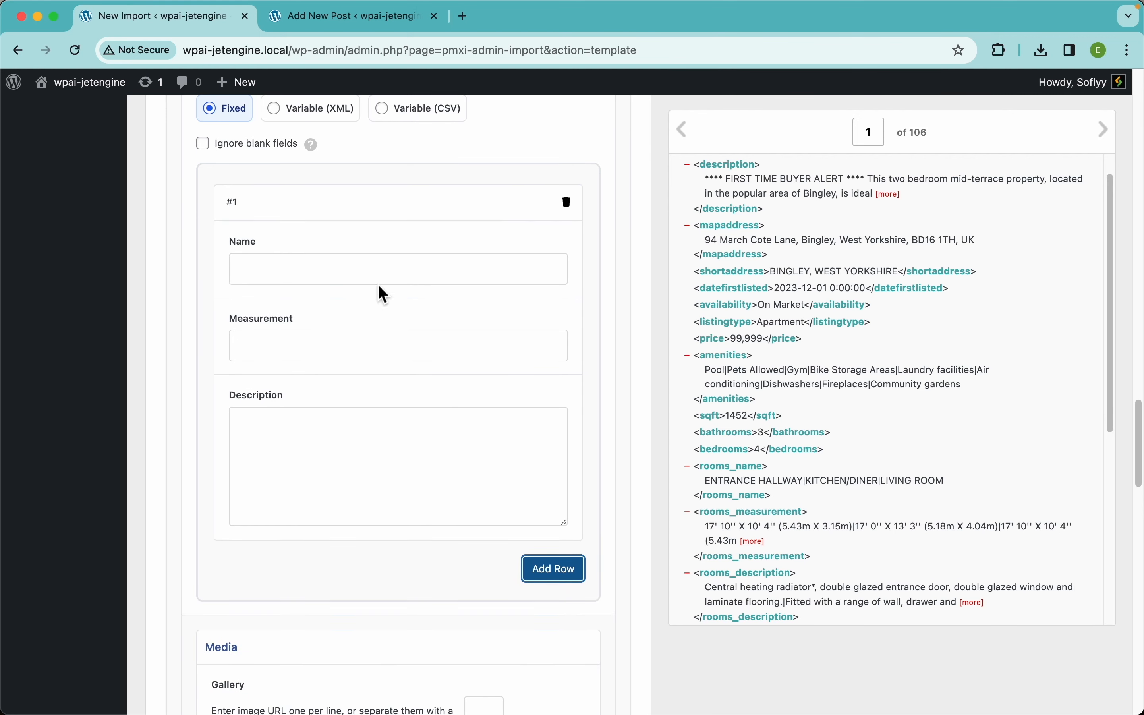
Add a second and a third row to the Rooms repeater in Fixed mode.
click(555, 584)
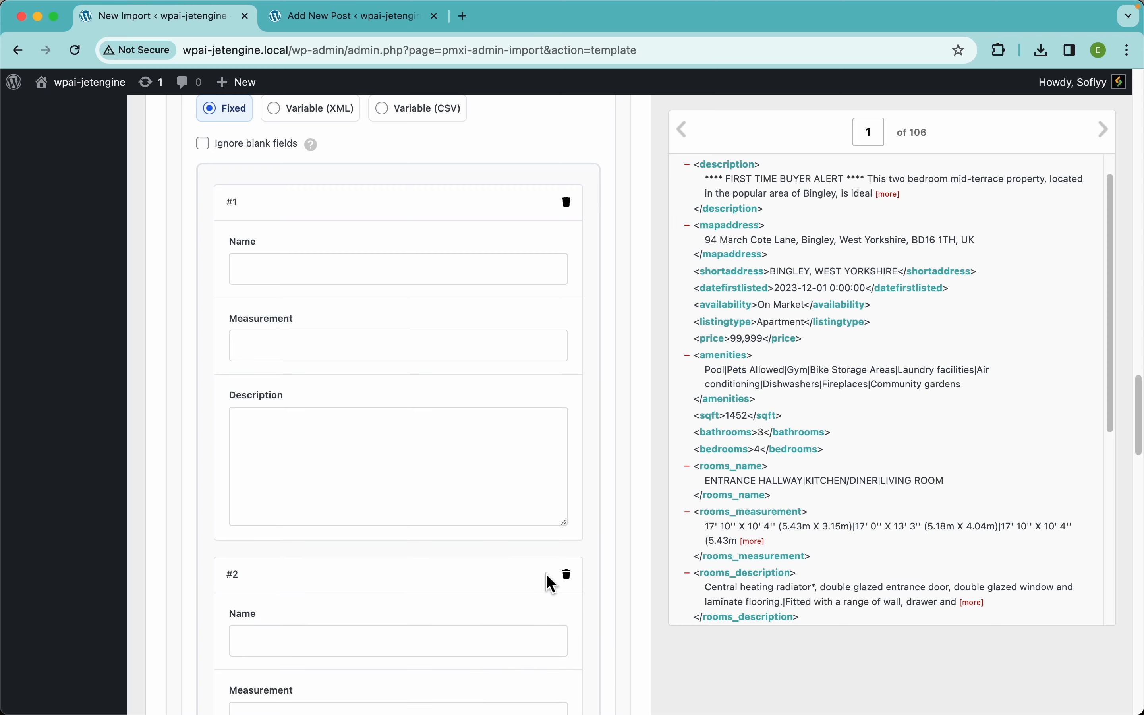
scroll(496, 582, down, 5)
scroll(479, 464, down, 6)
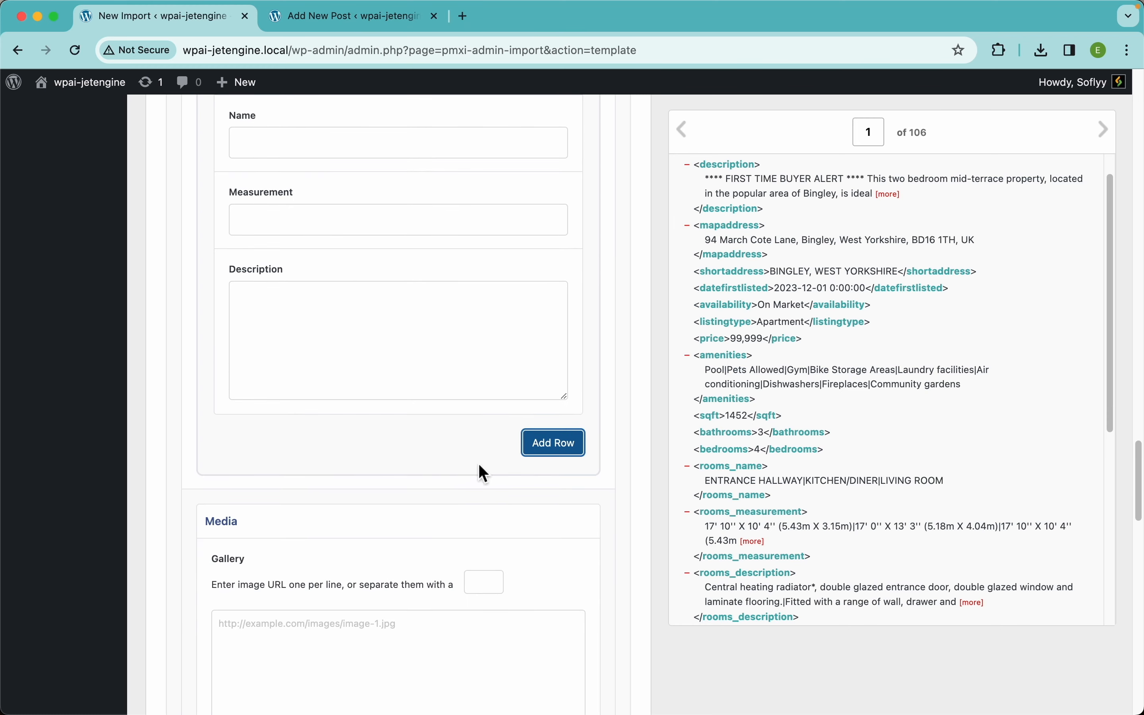
click(555, 446)
scroll(421, 467, down, 4)
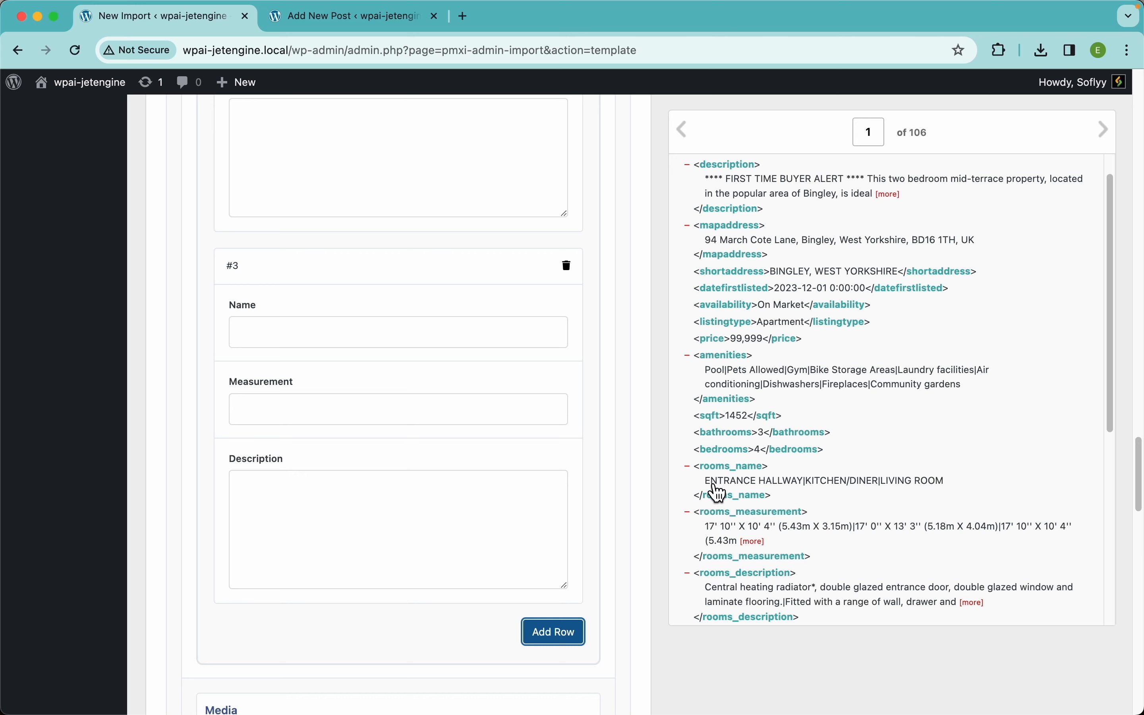
Examine how the individual room names are separated in the rooms_name element of record 1.
scroll(564, 416, up, 5)
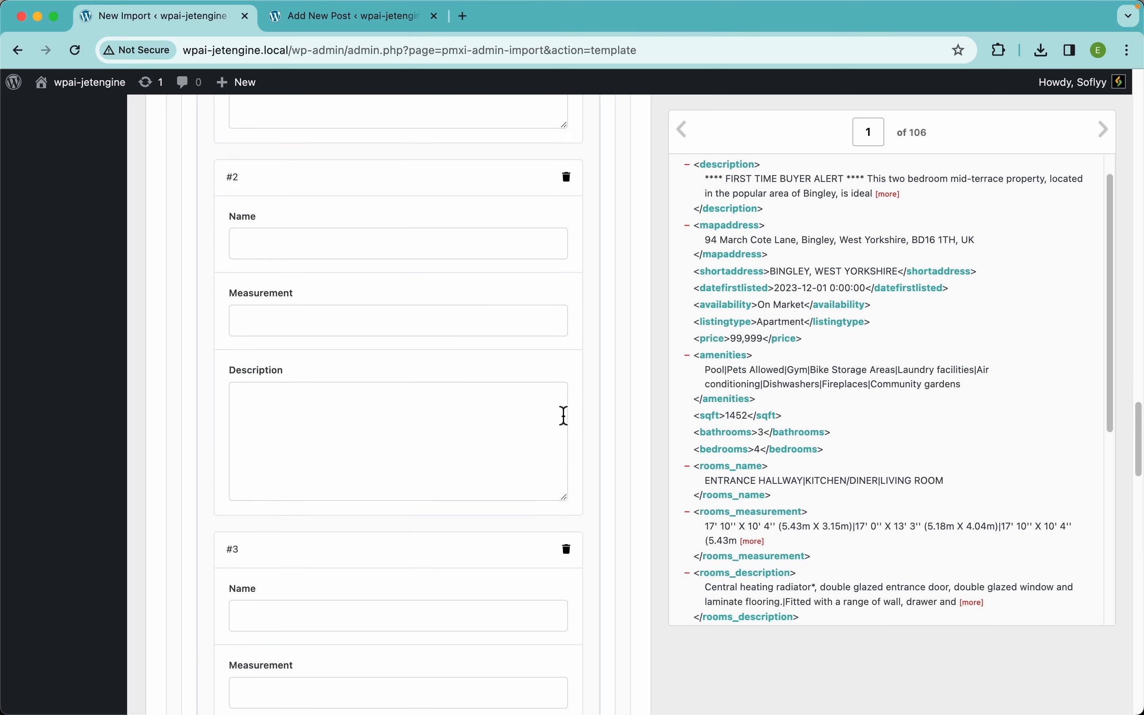
scroll(564, 416, up, 2)
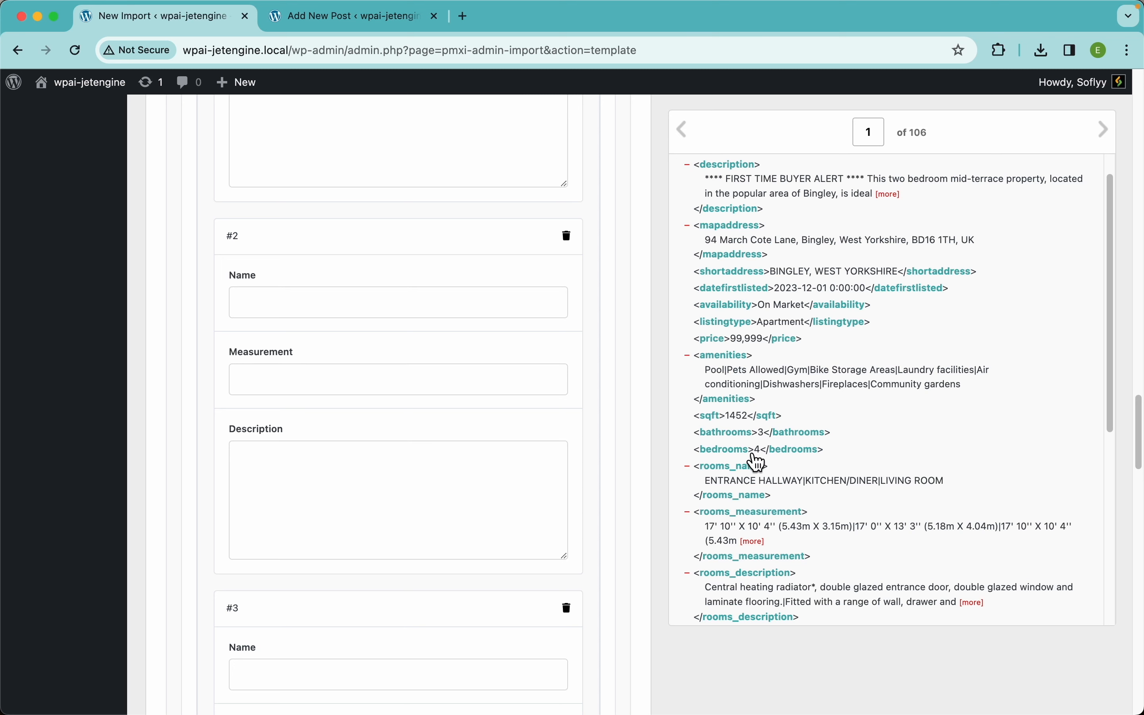
scroll(775, 503, down, 3)
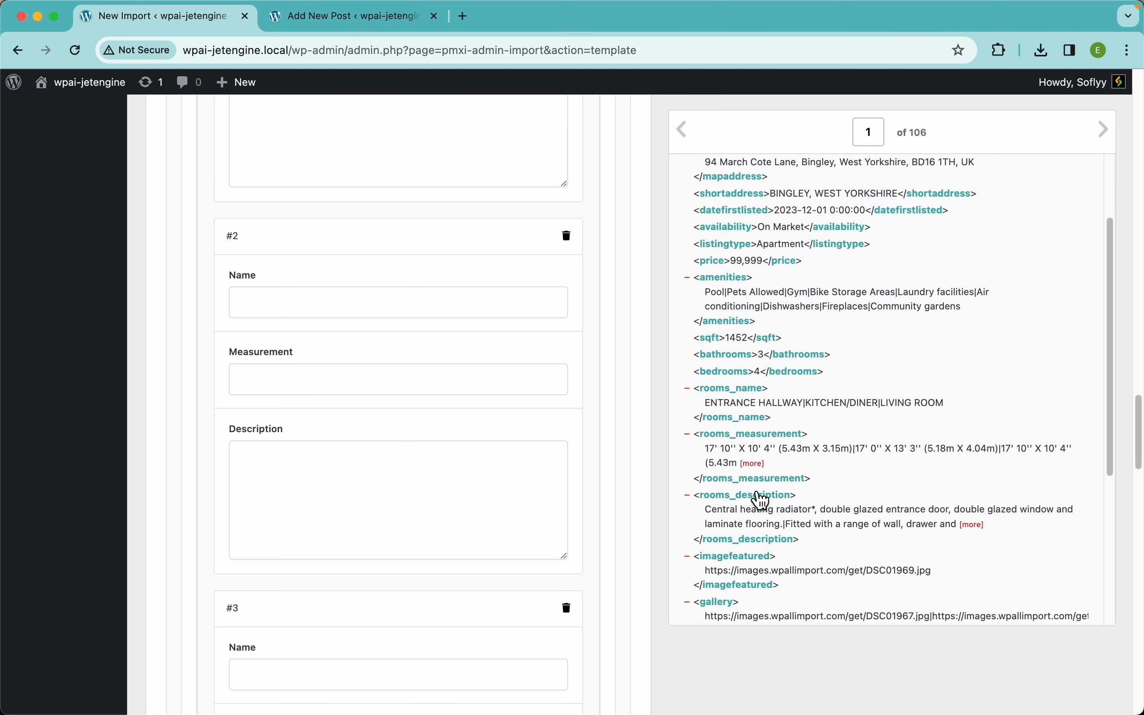
scroll(499, 477, down, 8)
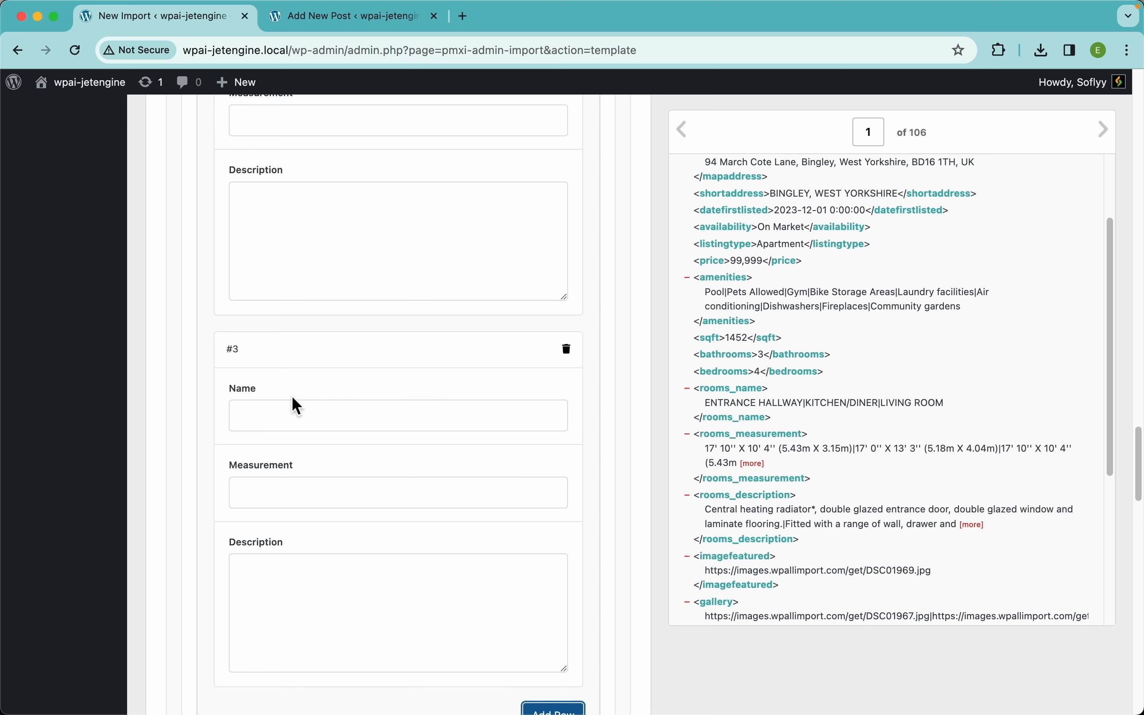
scroll(292, 397, down, 2)
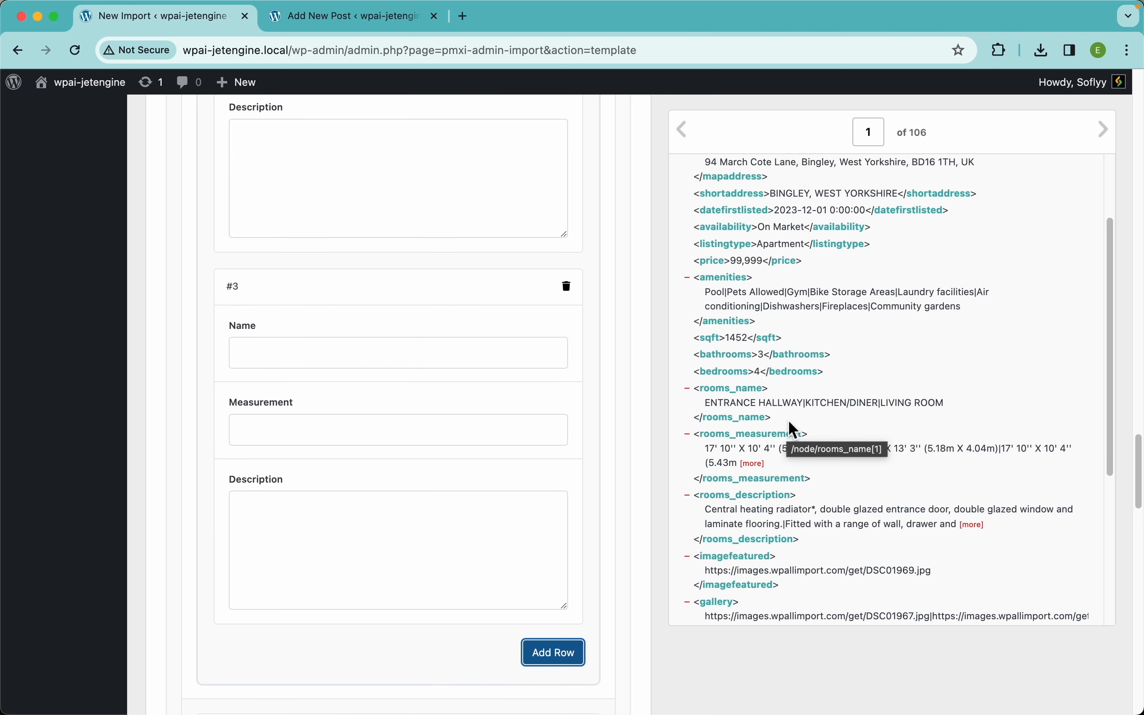
scroll(817, 488, down, 4)
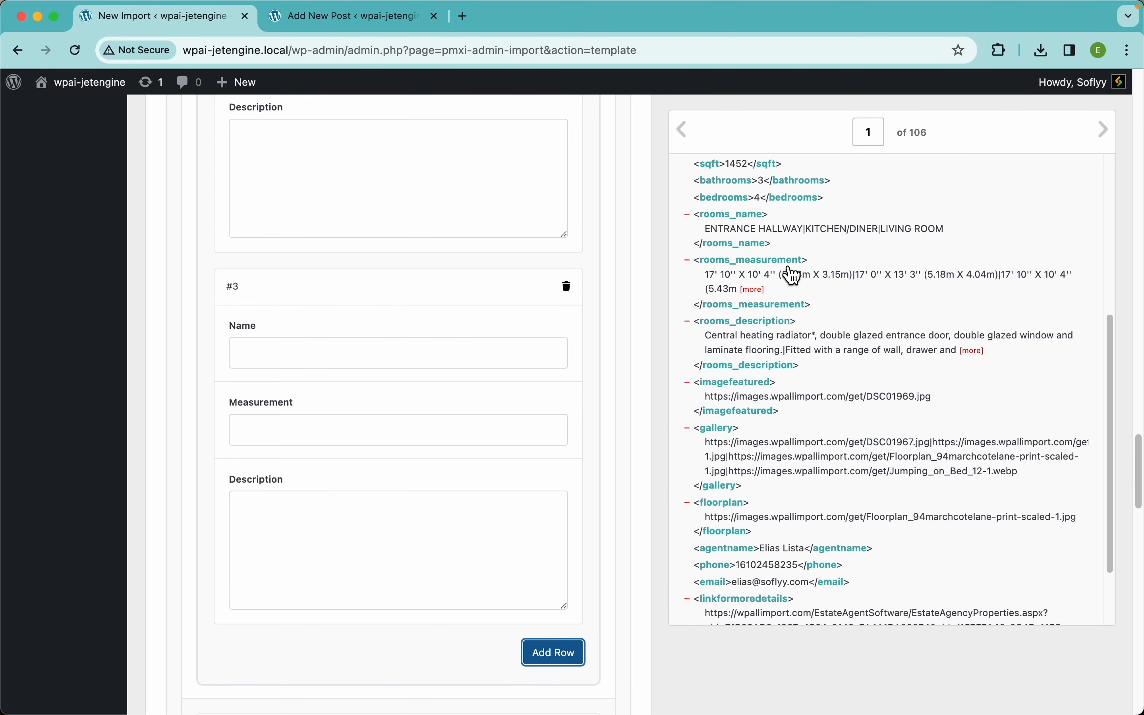
scroll(788, 270, up, 5)
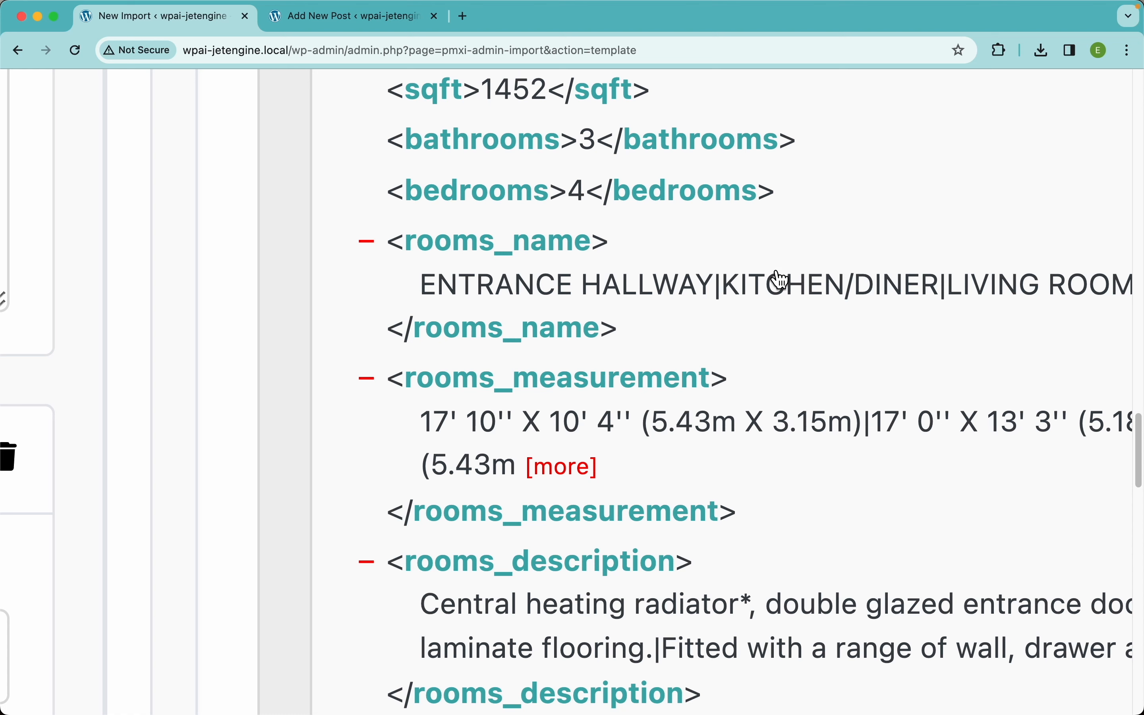
drag(714, 285, 422, 288)
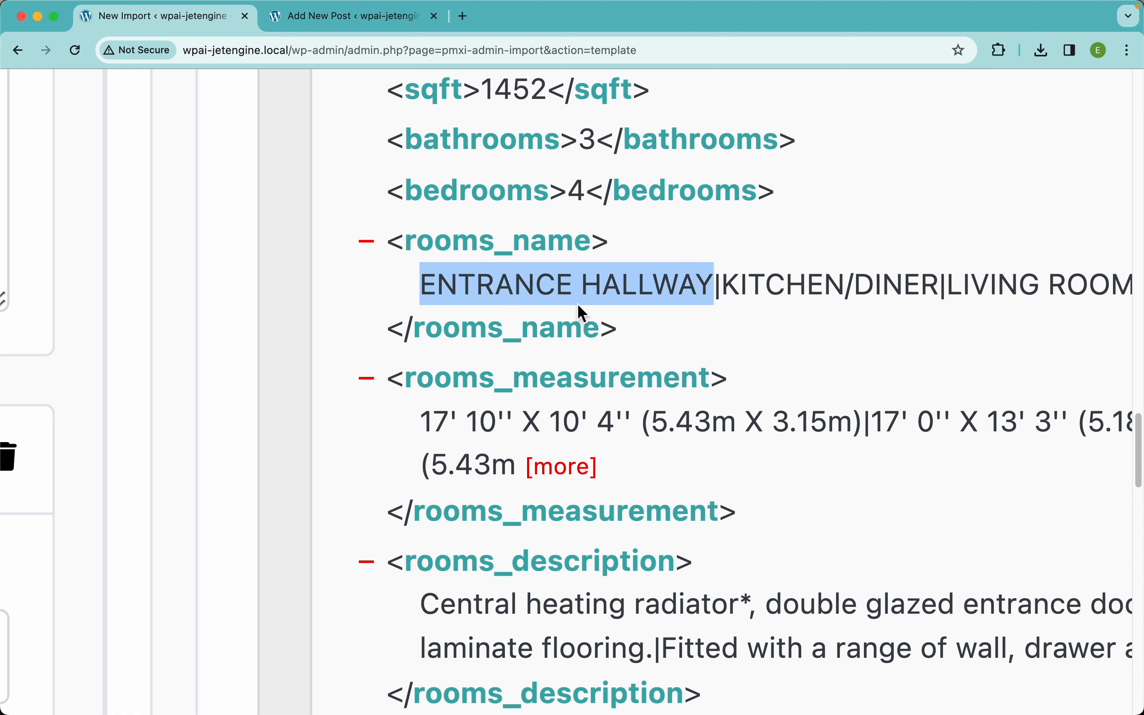
double_click(718, 286)
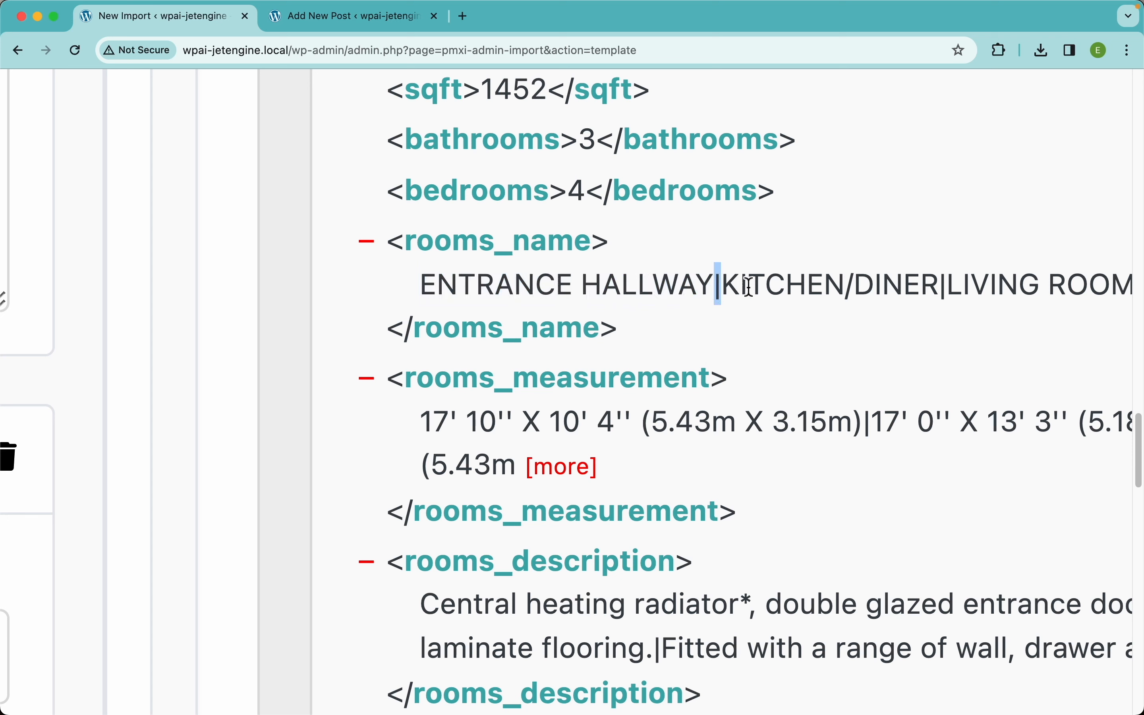
drag(723, 285, 809, 290)
click(928, 293)
drag(927, 293, 721, 288)
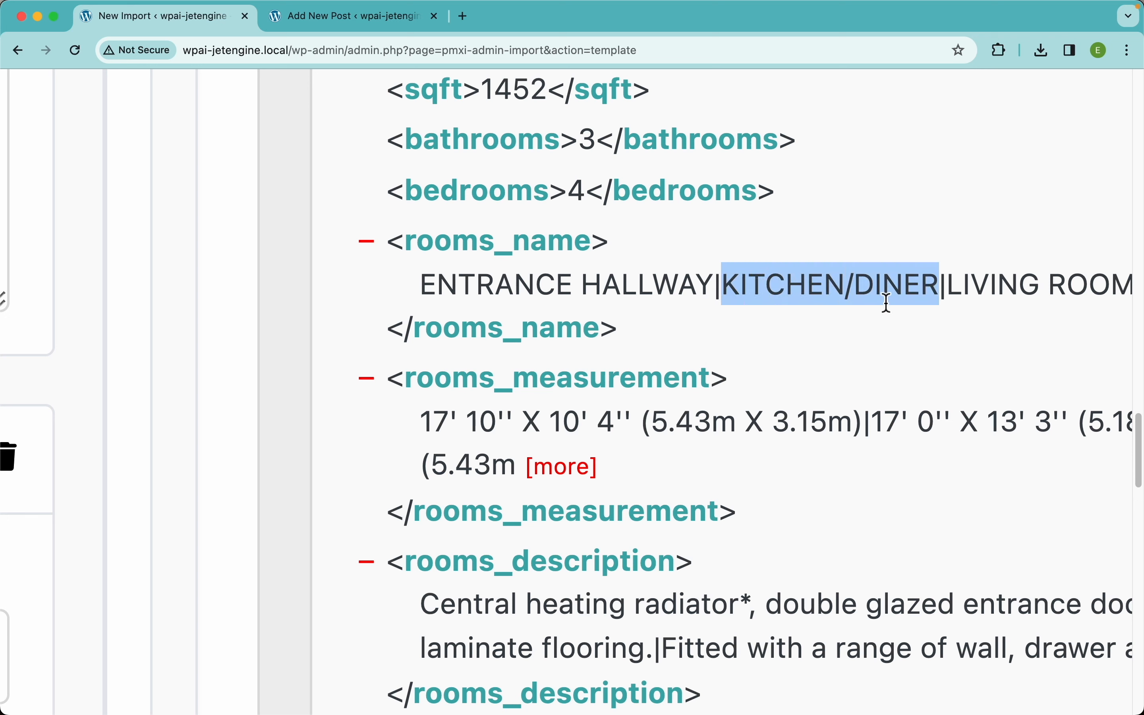
click(919, 305)
scroll(924, 315, right, 3)
scroll(919, 306, right, 1)
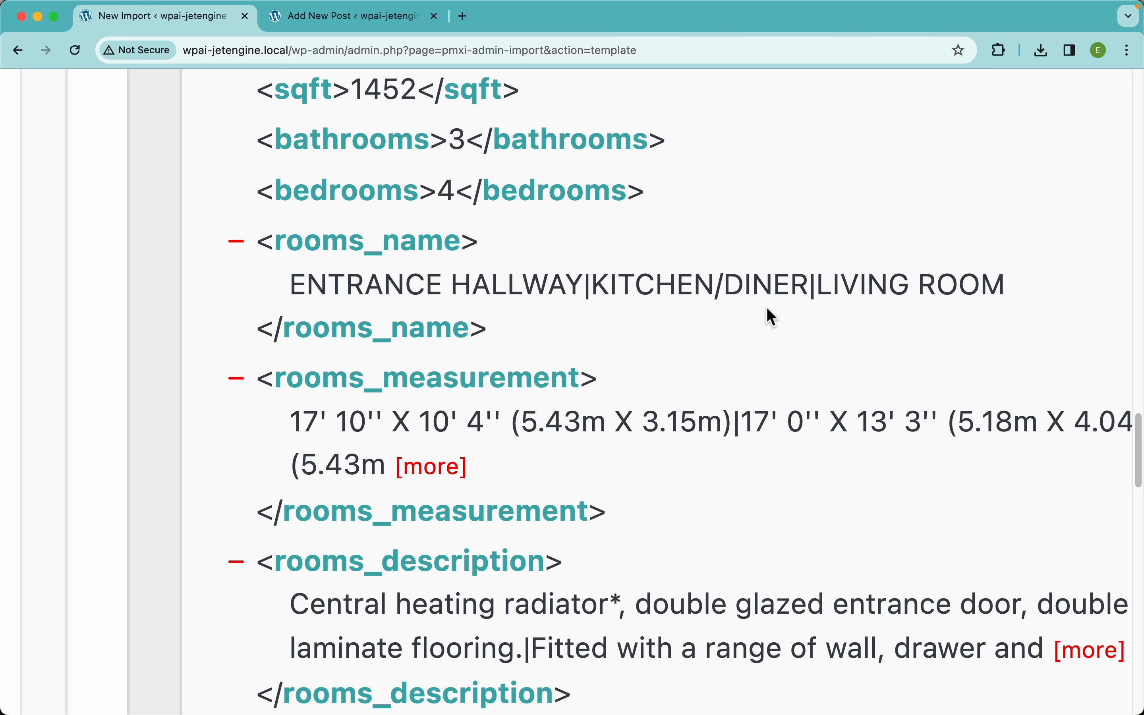
Examine how the entries are separated in the rooms_measurement and rooms_description elements of record 1.
scroll(629, 365, down, 3)
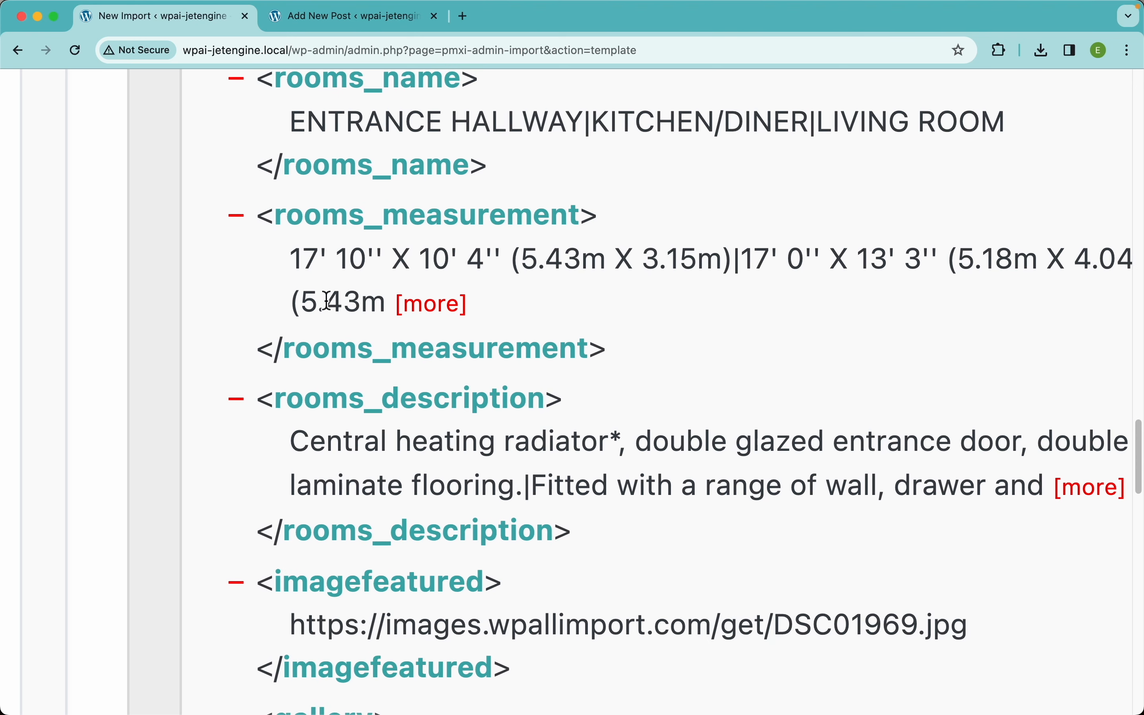
drag(295, 259, 733, 262)
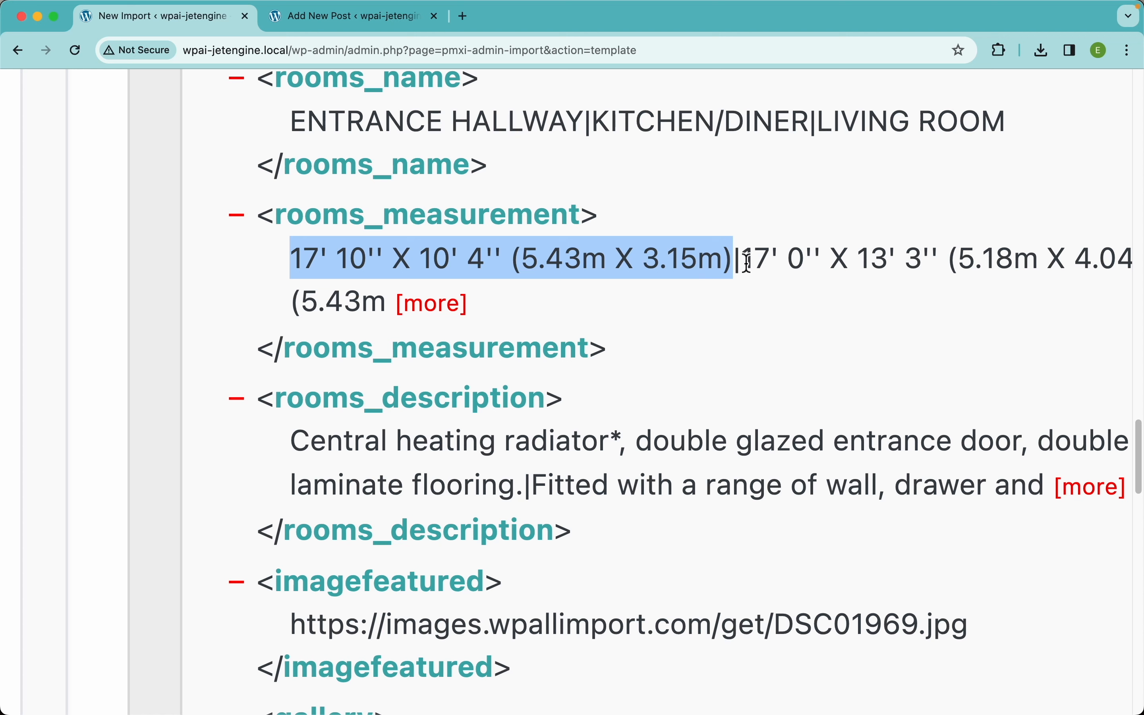
drag(745, 263, 1077, 264)
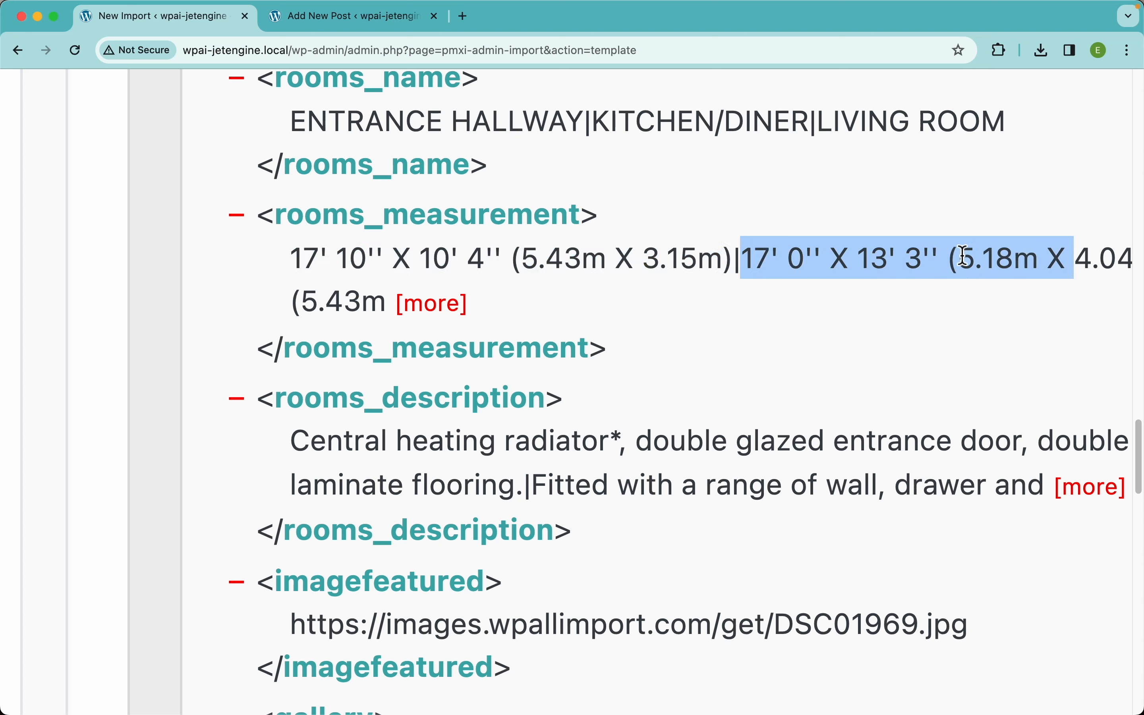
drag(516, 489, 292, 447)
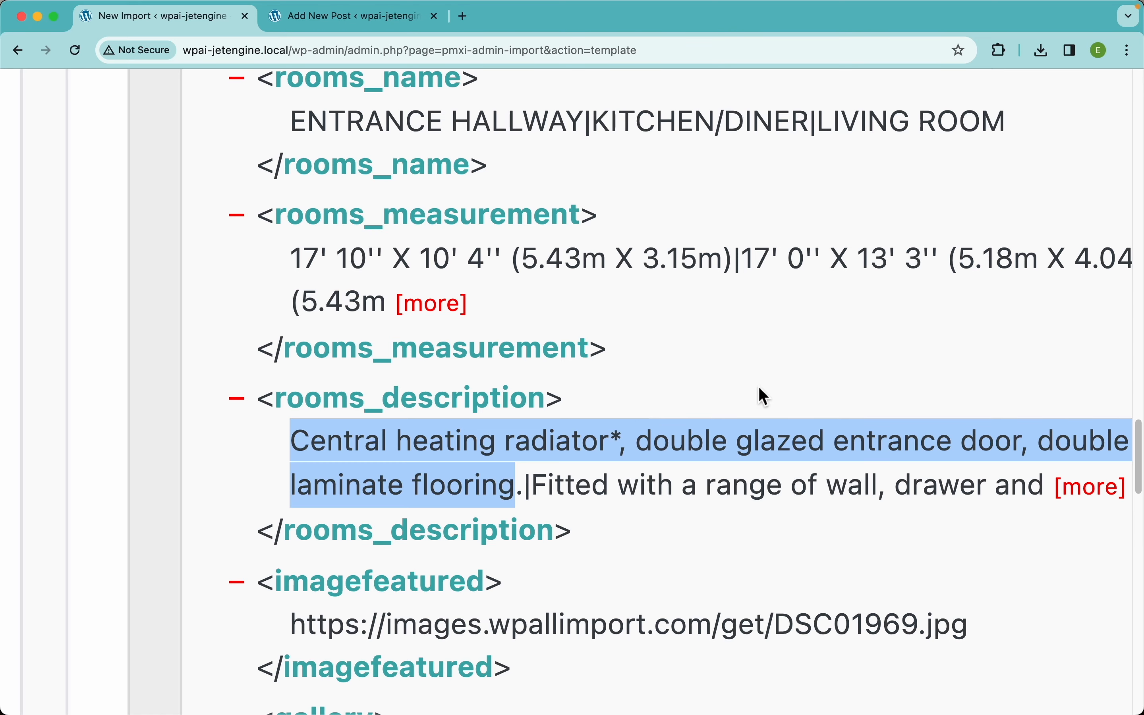
scroll(706, 367, down, 5)
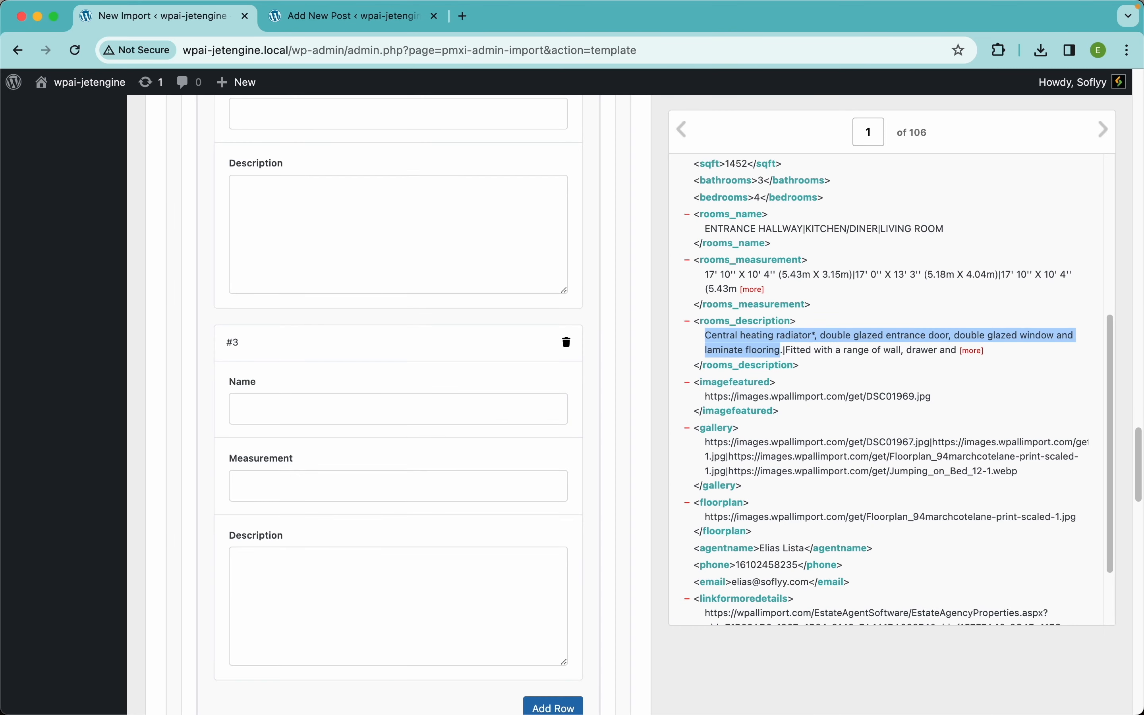
Go to record 2 in the file preview and compare its rooms_name entries with the three Fixed rows.
click(1113, 139)
scroll(1034, 408, down, 5)
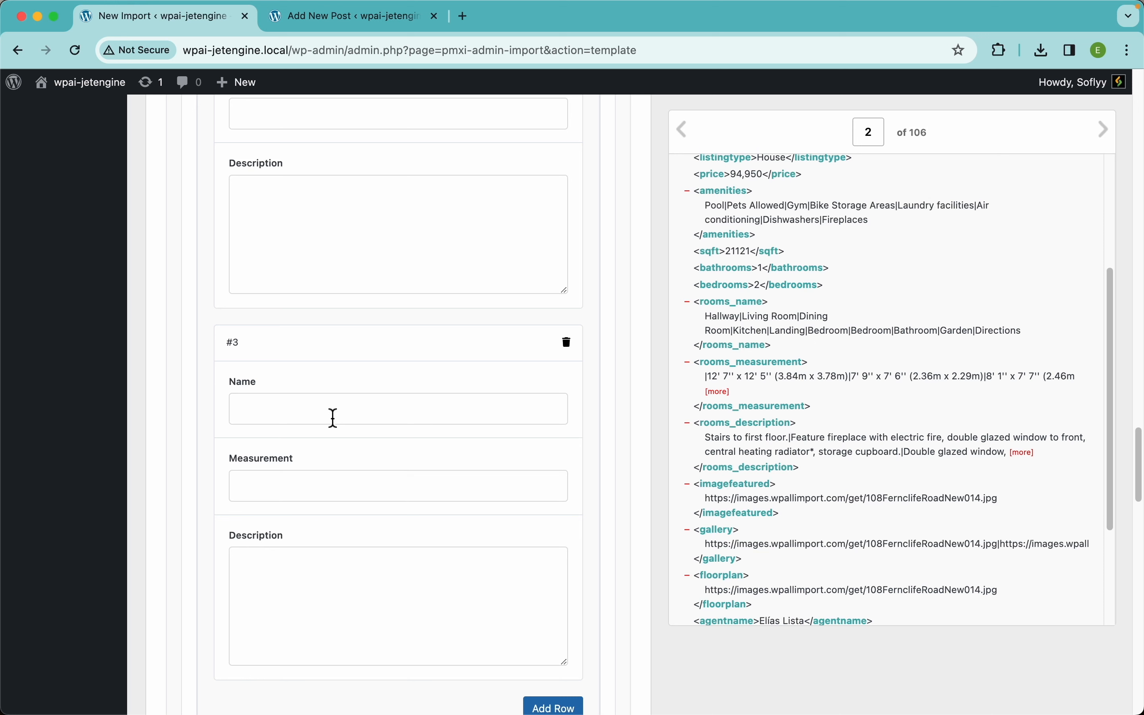
scroll(390, 425, down, 3)
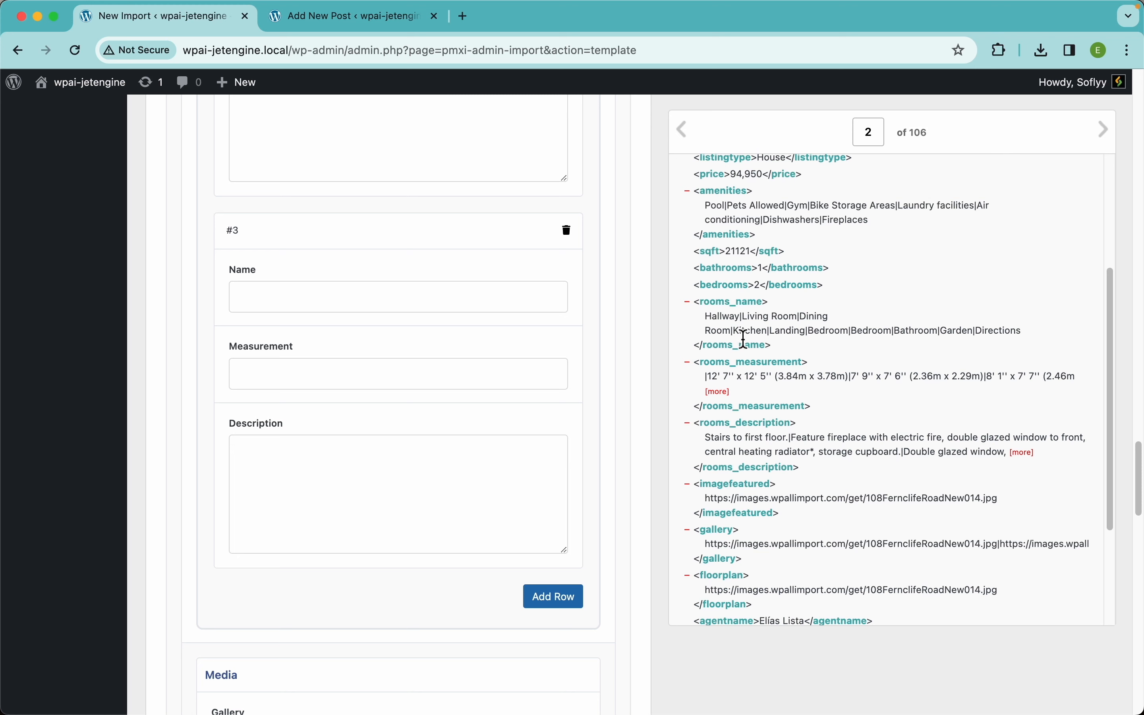
drag(740, 331, 1034, 337)
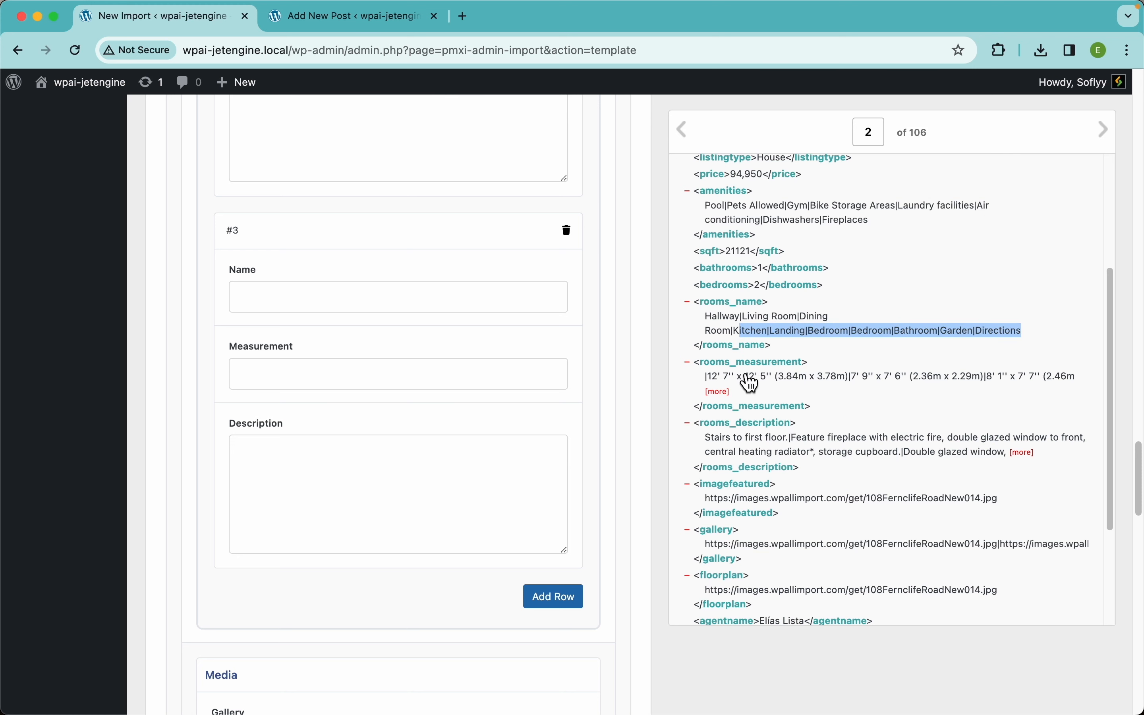
Delete all three Fixed rows from the Rooms repeater.
click(567, 230)
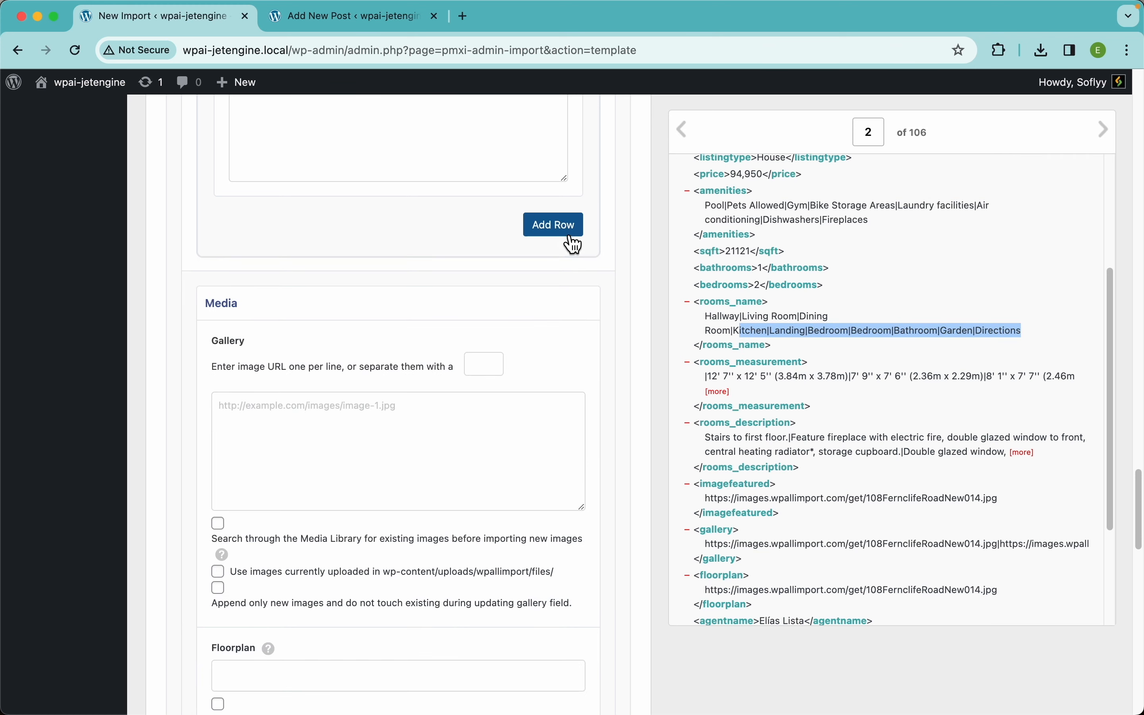
scroll(567, 250, up, 5)
click(567, 154)
scroll(569, 198, up, 6)
scroll(568, 203, up, 2)
click(567, 189)
scroll(520, 245, up, 5)
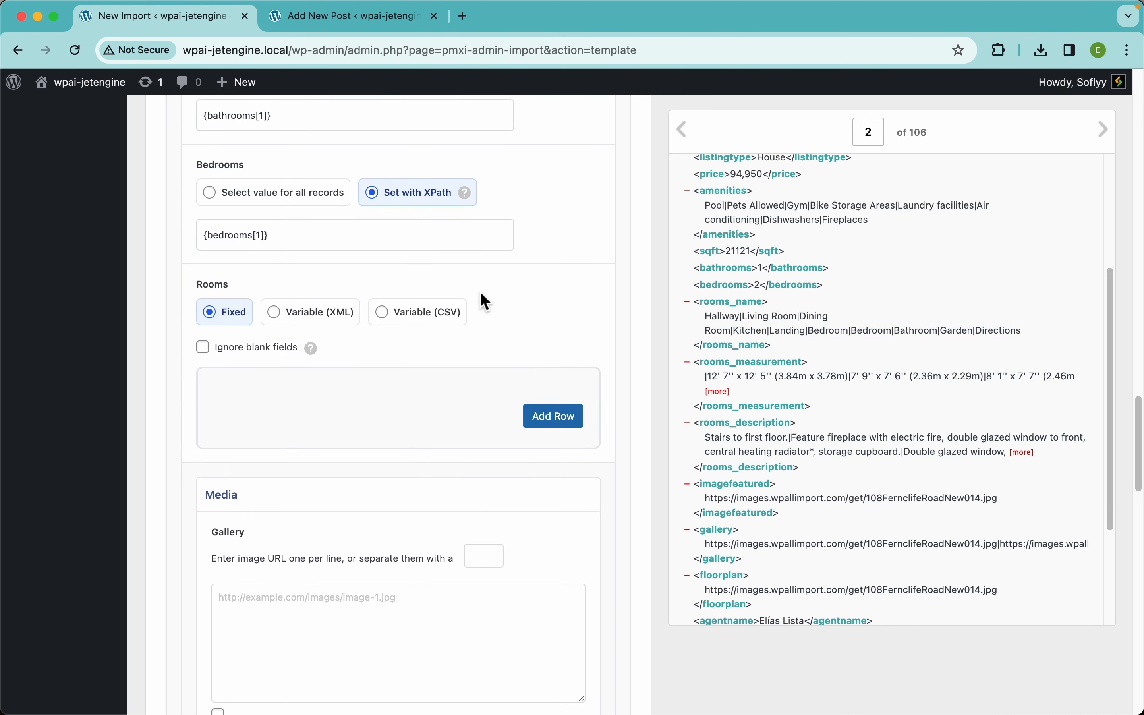
Look at the Variable (XML) mode for the Rooms repeater, then switch it to Variable (CSV) and check its separator character.
click(348, 325)
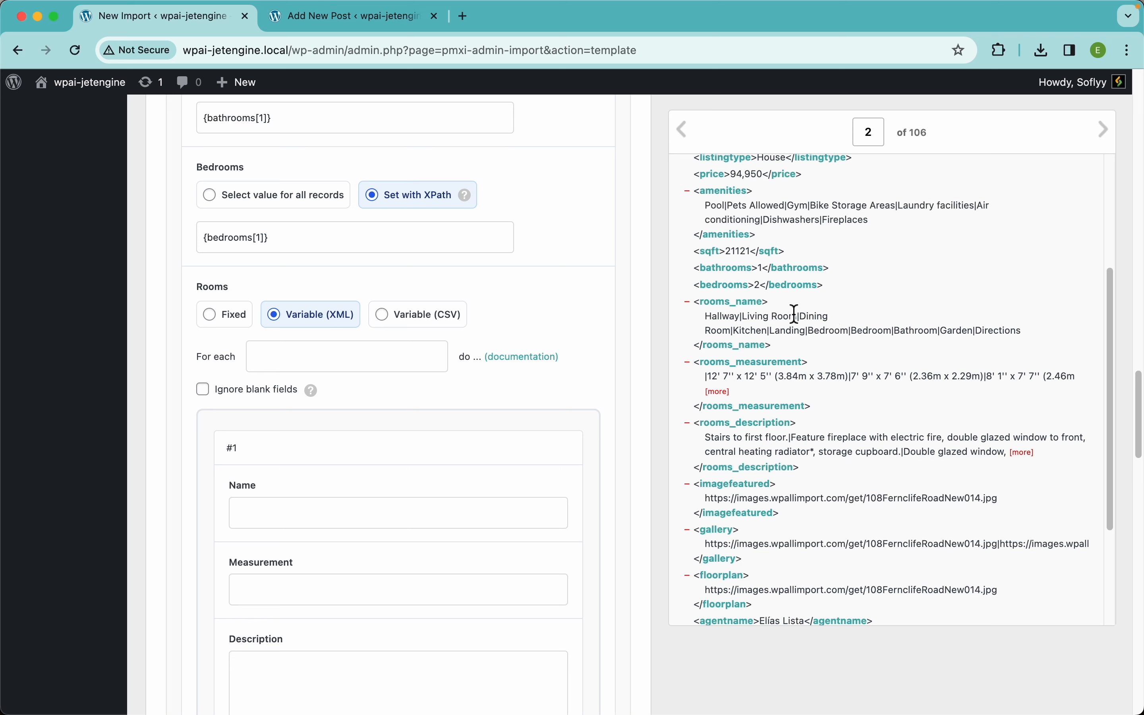
click(439, 327)
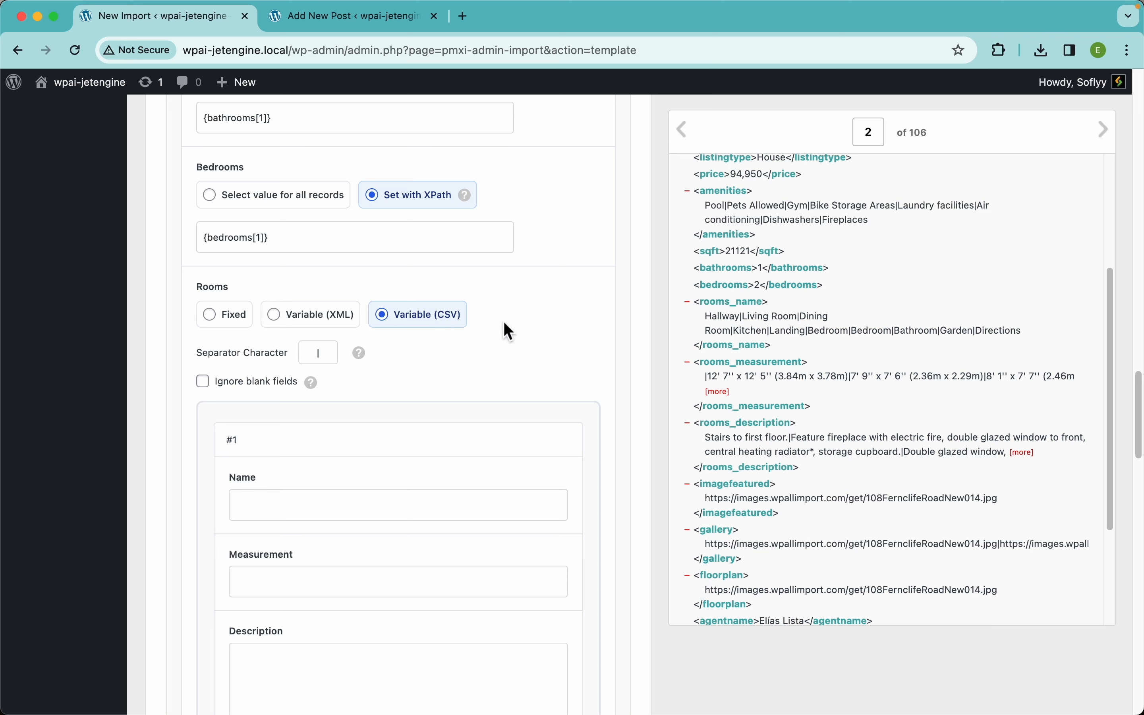
scroll(500, 342, down, 3)
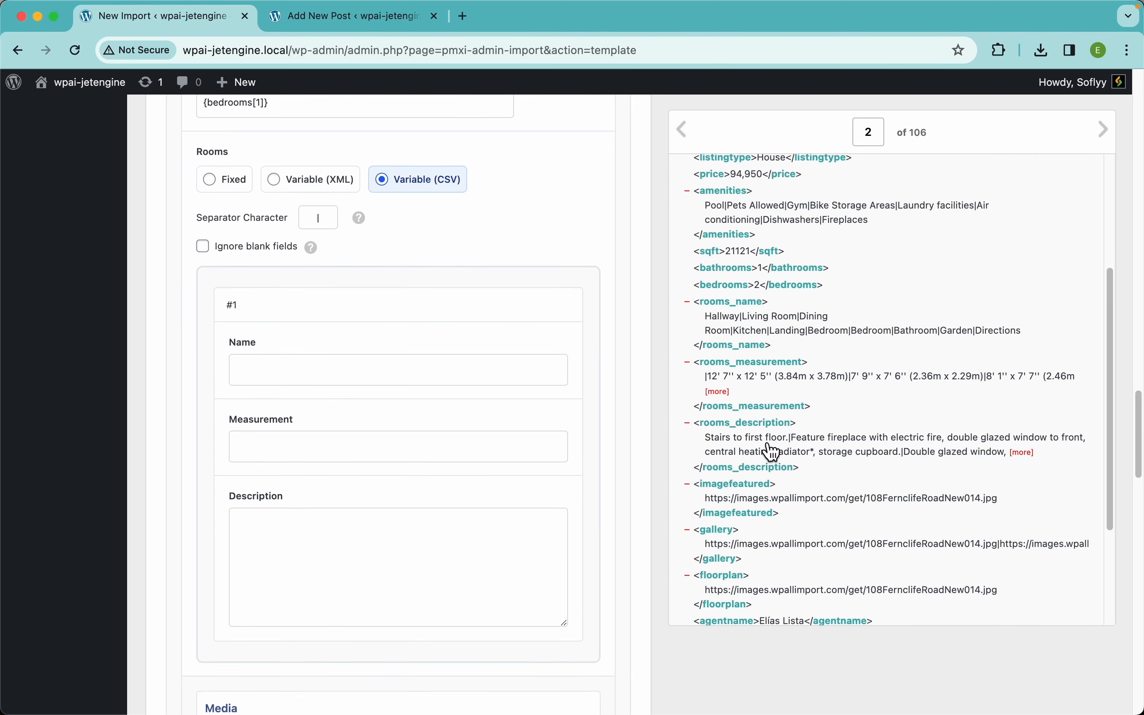
scroll(817, 442, down, 2)
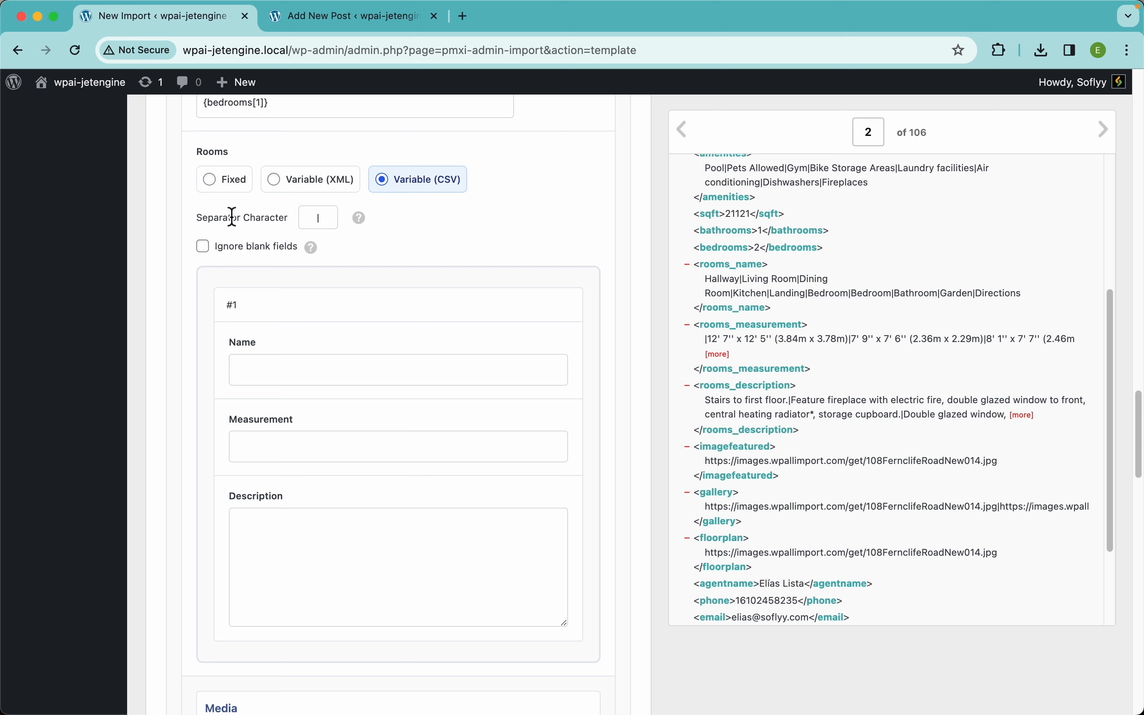
drag(339, 223, 310, 208)
click(398, 233)
Map the rooms_name, rooms_measurement and rooms_description elements to the Rooms repeater's Name, Measurement and Description fields.
drag(743, 274, 359, 369)
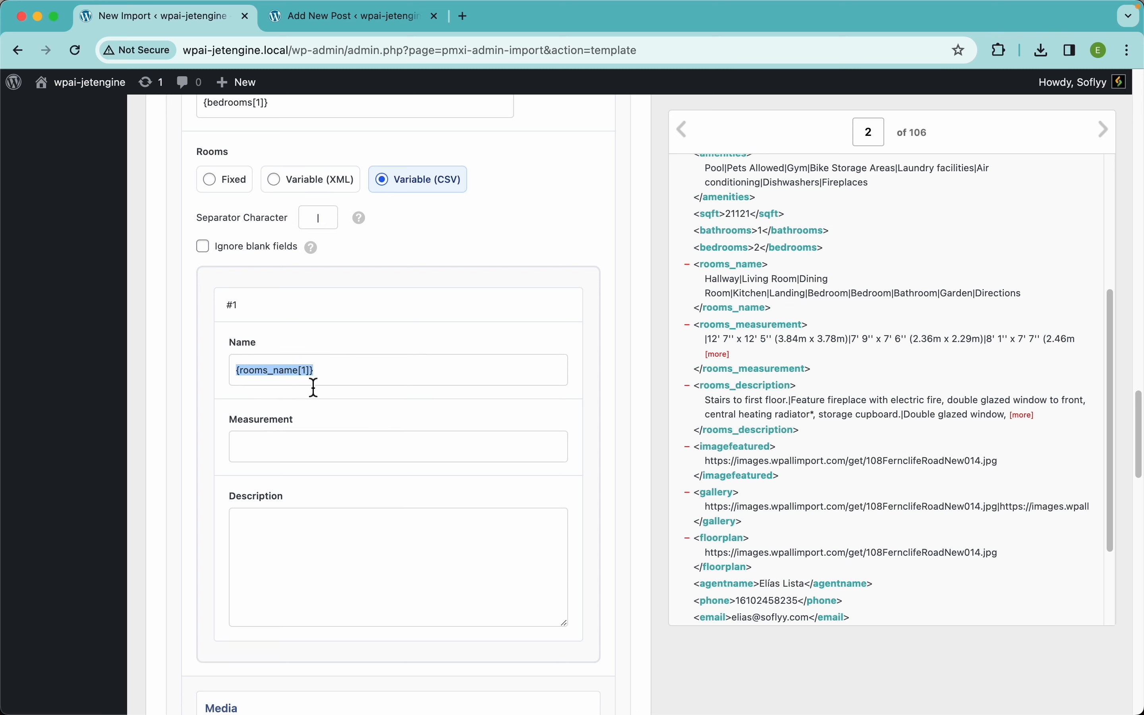
scroll(313, 388, down, 2)
drag(756, 340, 376, 396)
drag(740, 400, 396, 519)
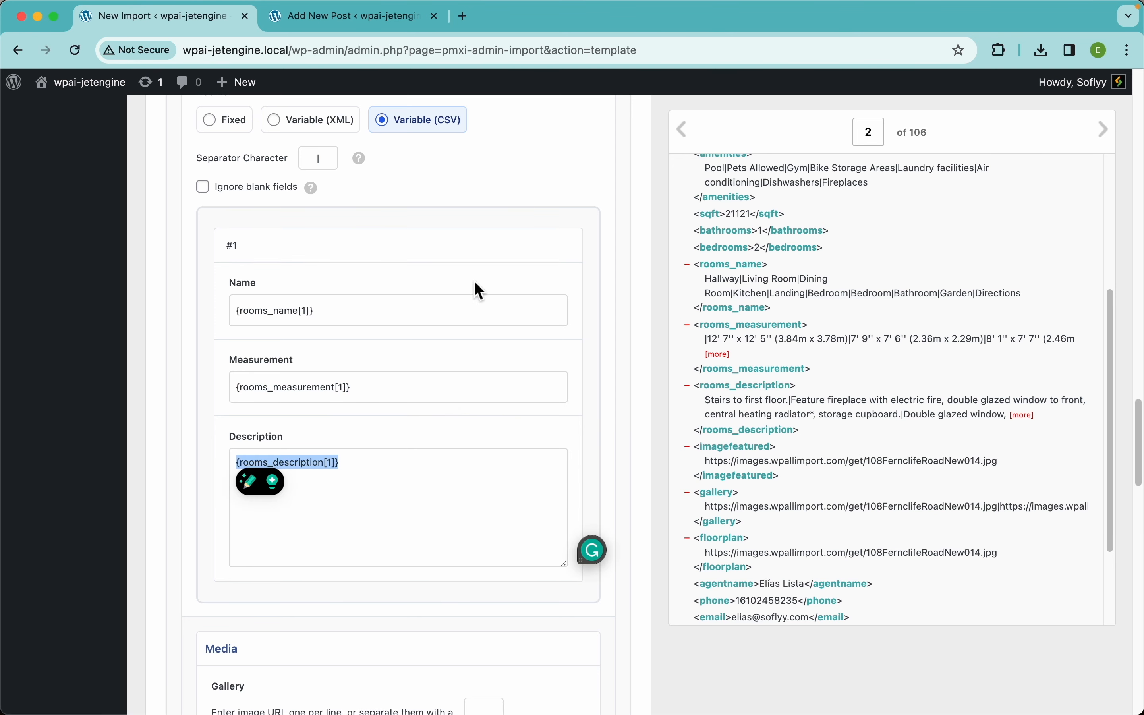
Read the help for ignoring blank fields and enable Ignore blank fields for the Rooms repeater.
scroll(477, 286, up, 3)
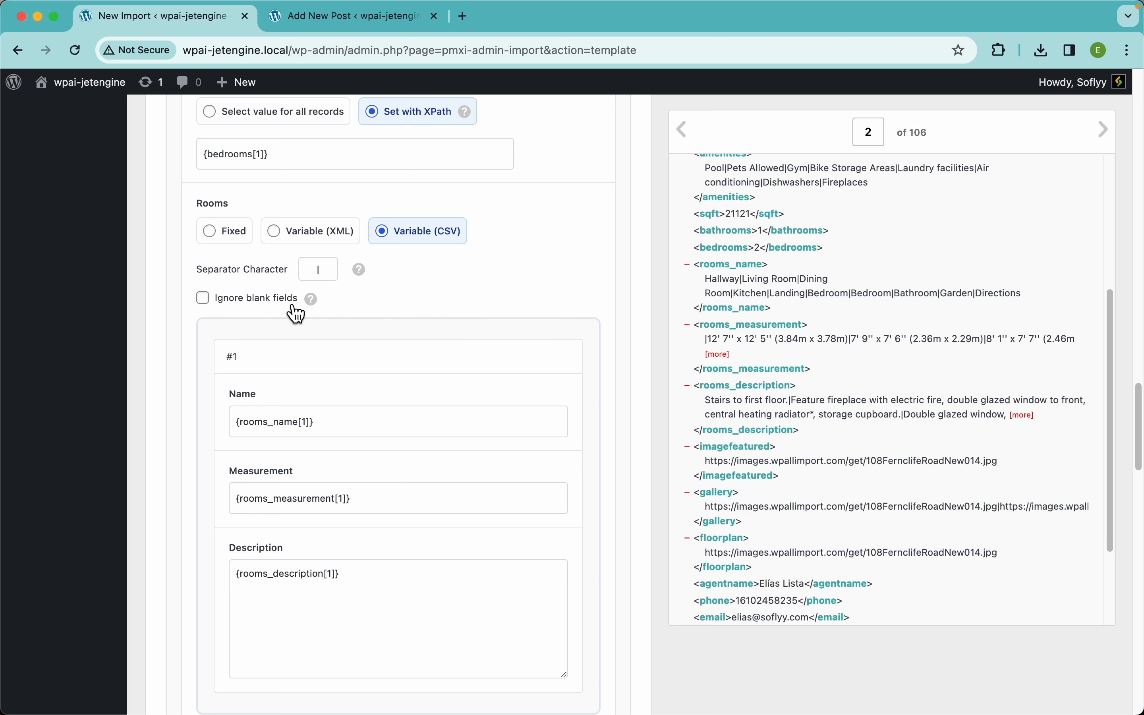
mouse_move(318, 308)
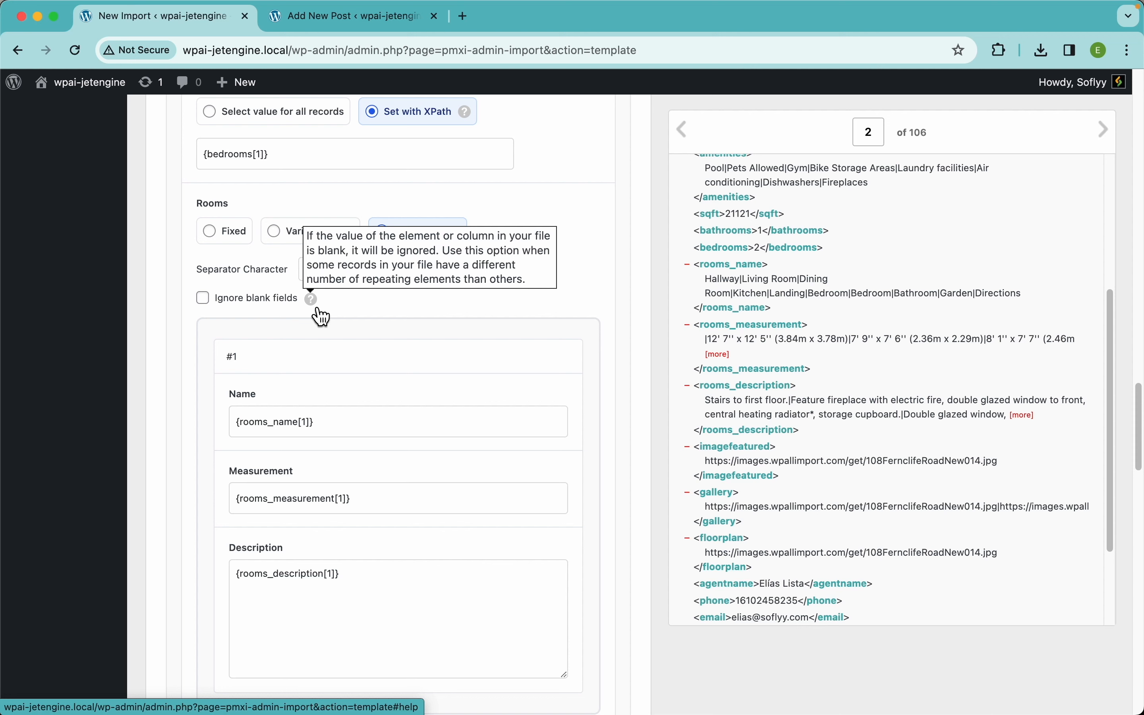
click(204, 300)
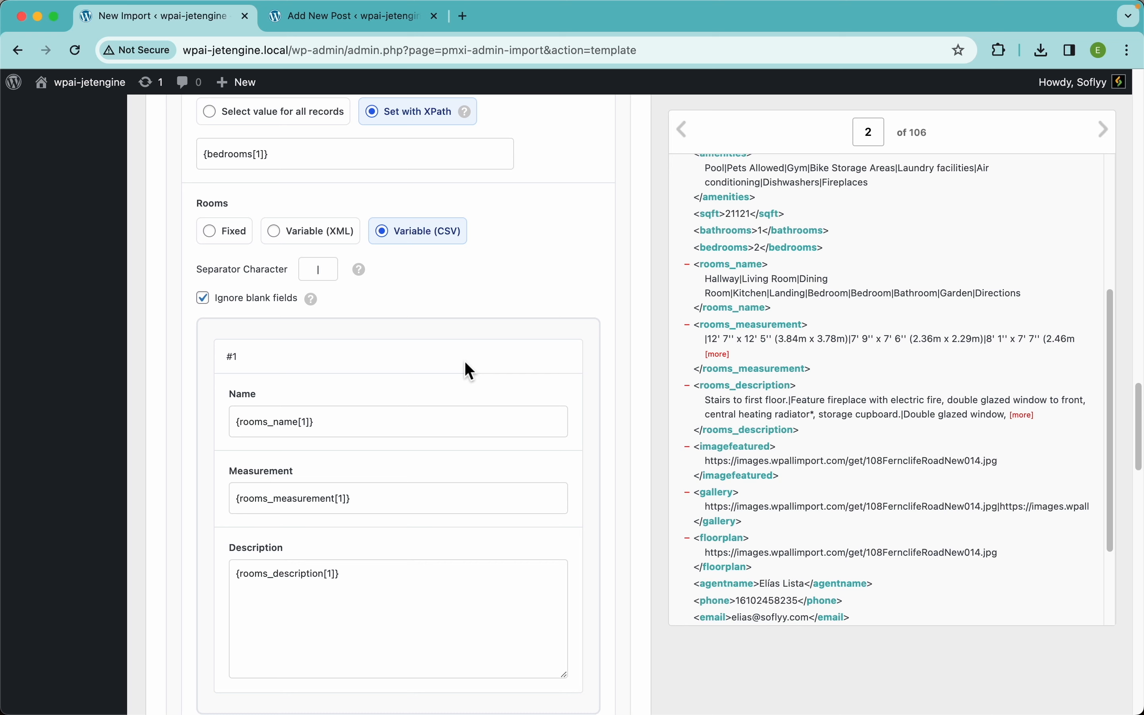
scroll(369, 452, down, 3)
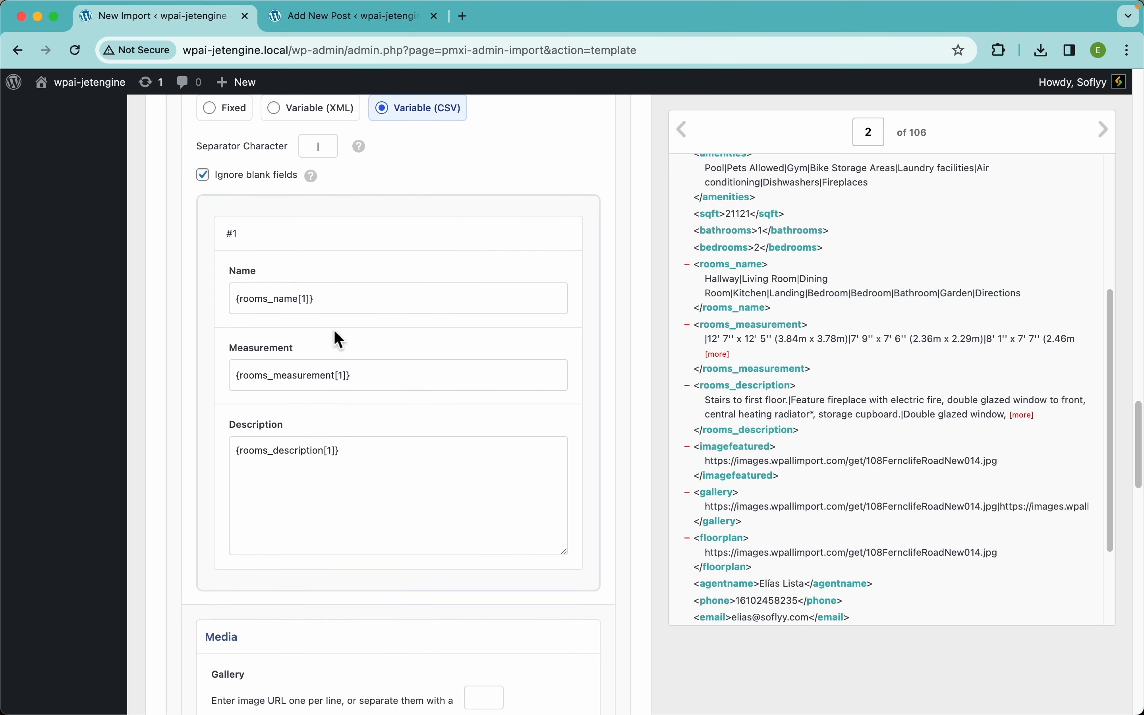
scroll(333, 330, up, 3)
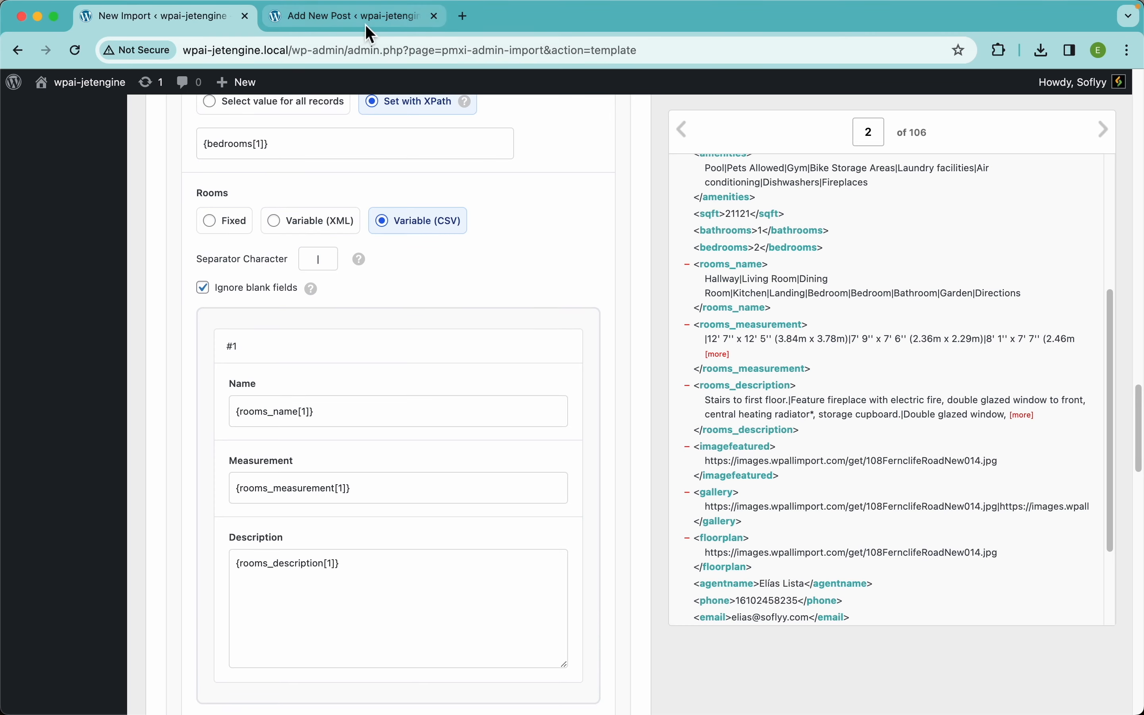
Add two blank items to the Rooms repeater in the new property post's Listing Info, and return to the import template.
click(371, 31)
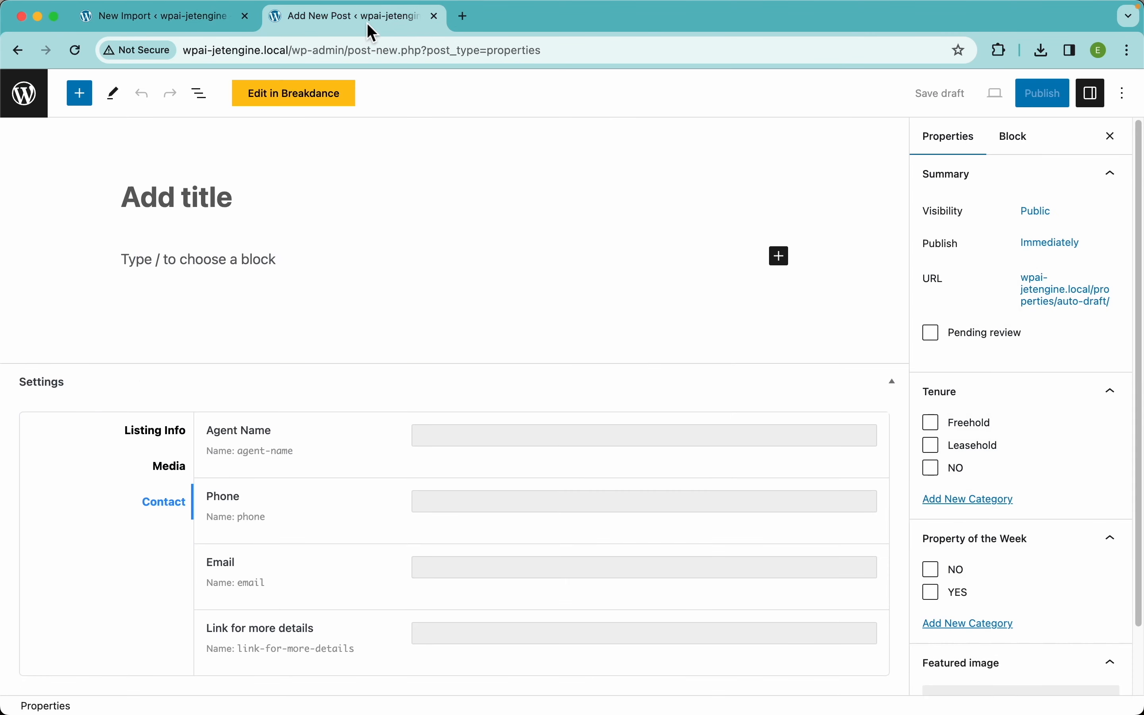
click(170, 432)
scroll(409, 509, down, 10)
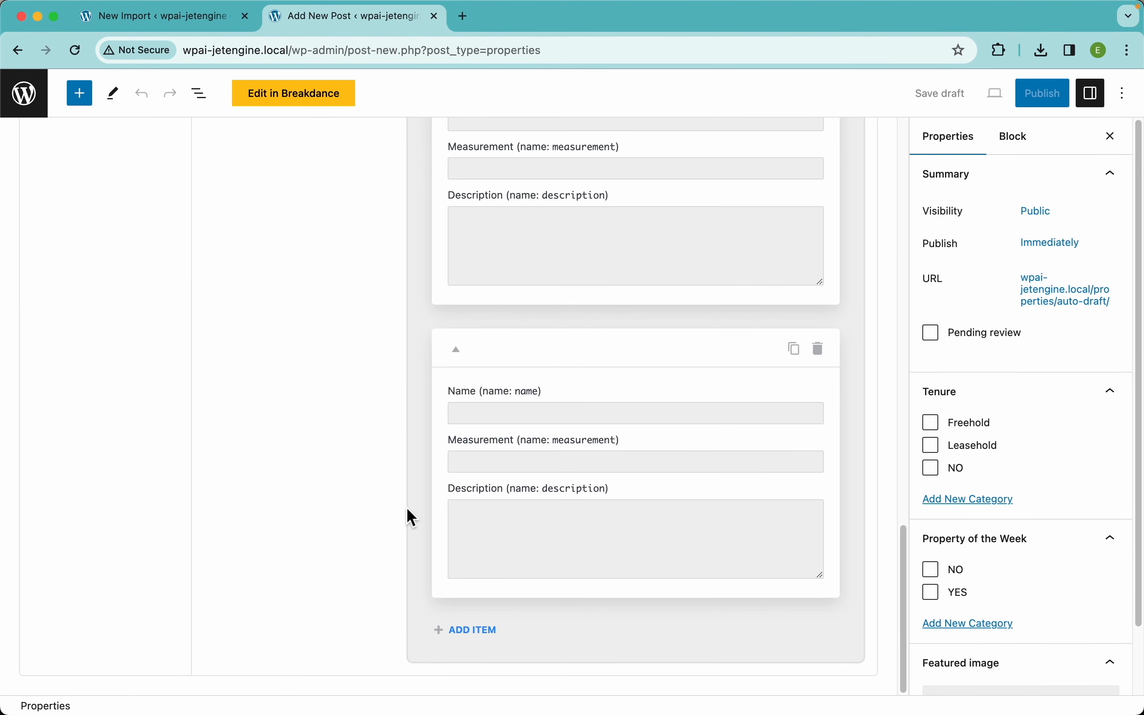
click(461, 631)
scroll(460, 628, down, 5)
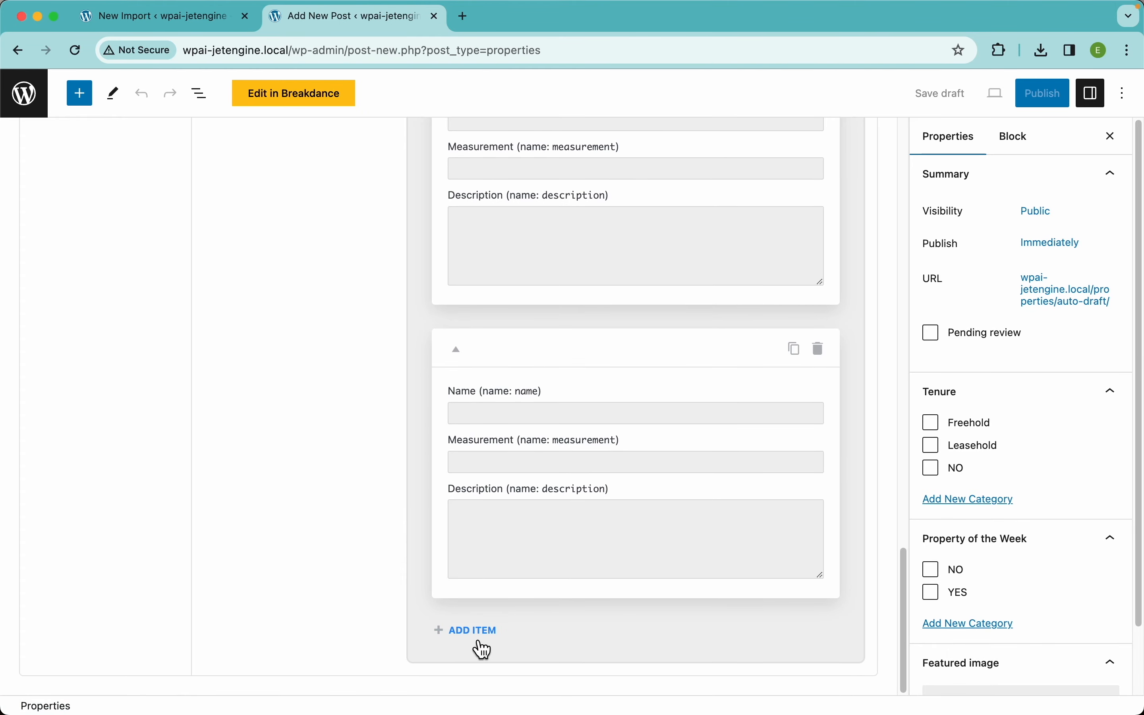
click(470, 631)
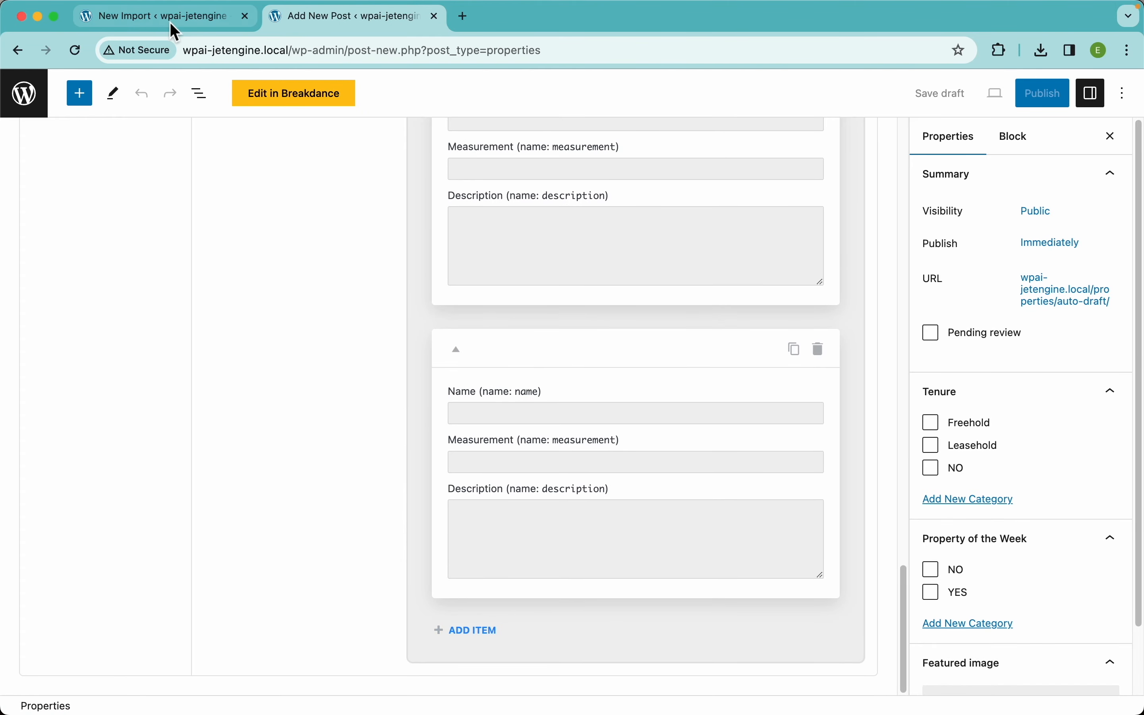
click(173, 26)
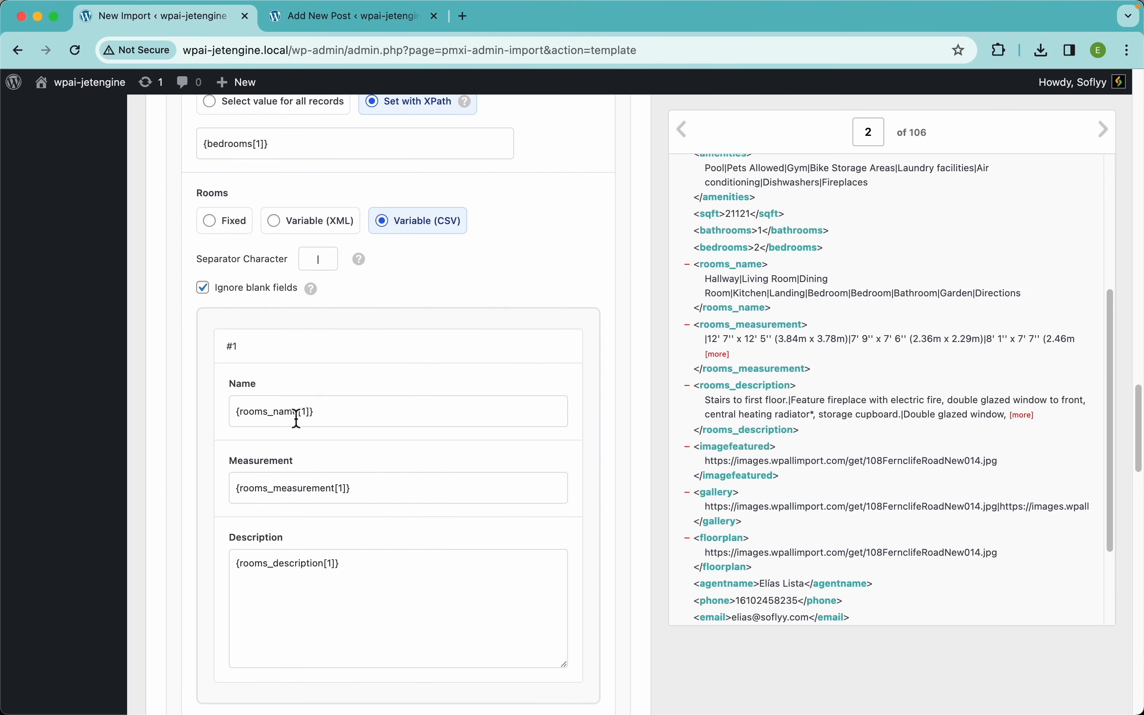
Map the gallery element to the Media section's Gallery field.
scroll(355, 378, down, 5)
scroll(368, 373, up, 5)
scroll(367, 366, down, 1)
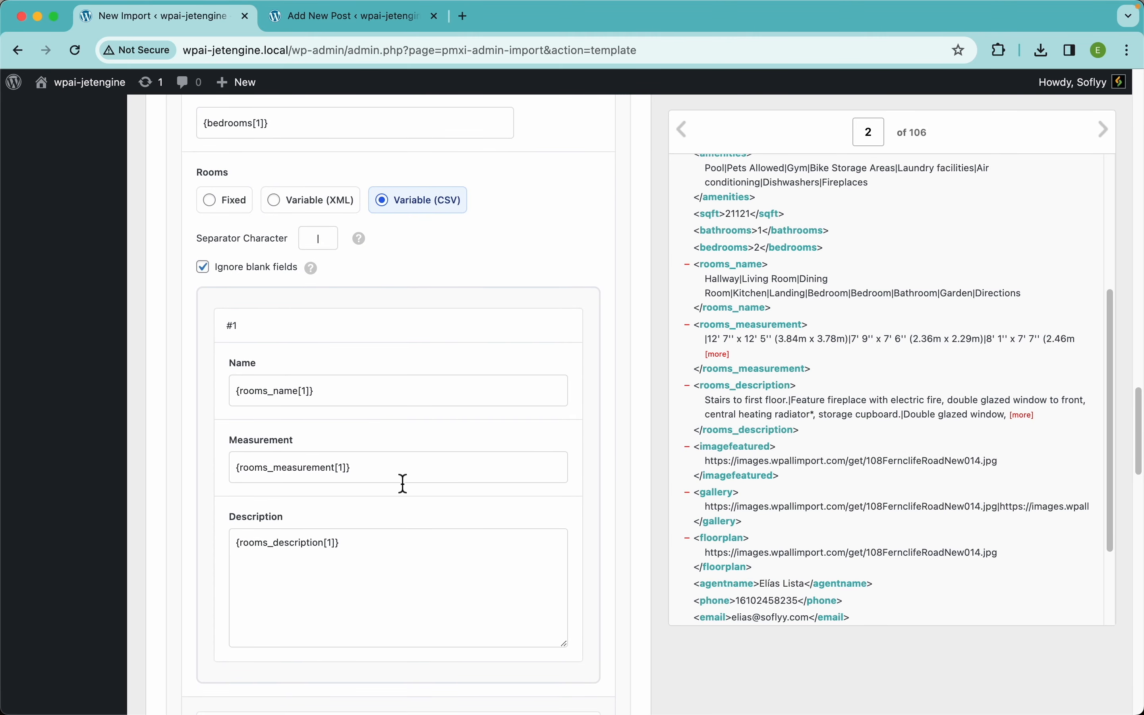
scroll(511, 491, down, 10)
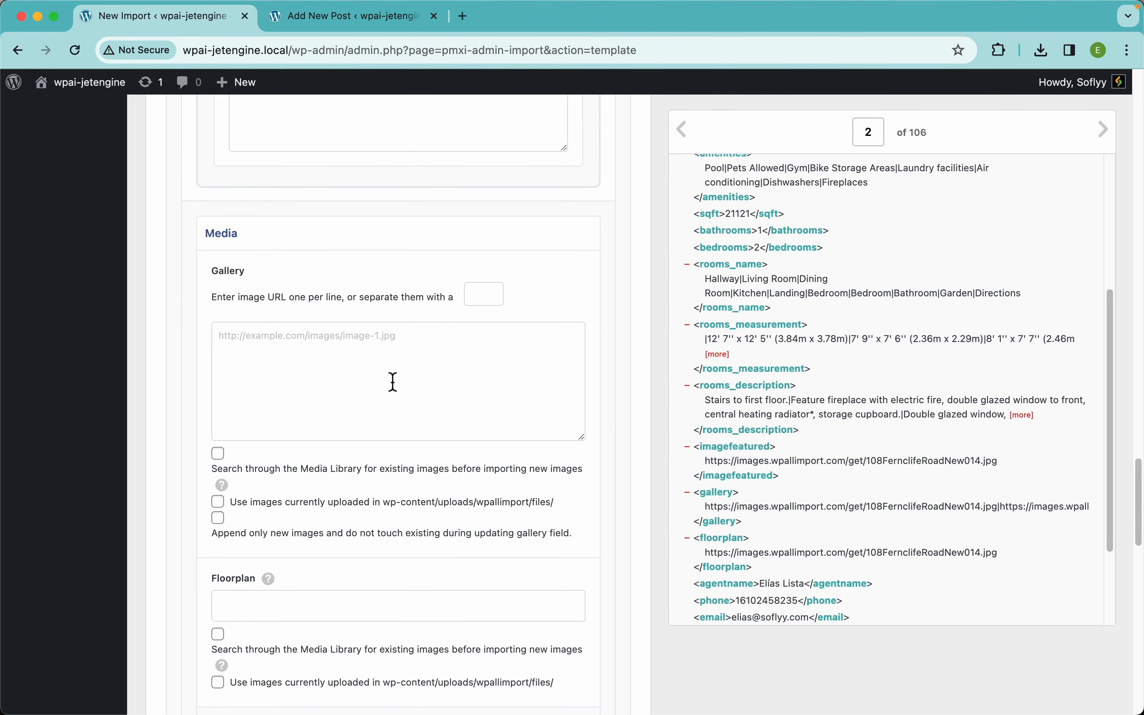
scroll(390, 382, down, 2)
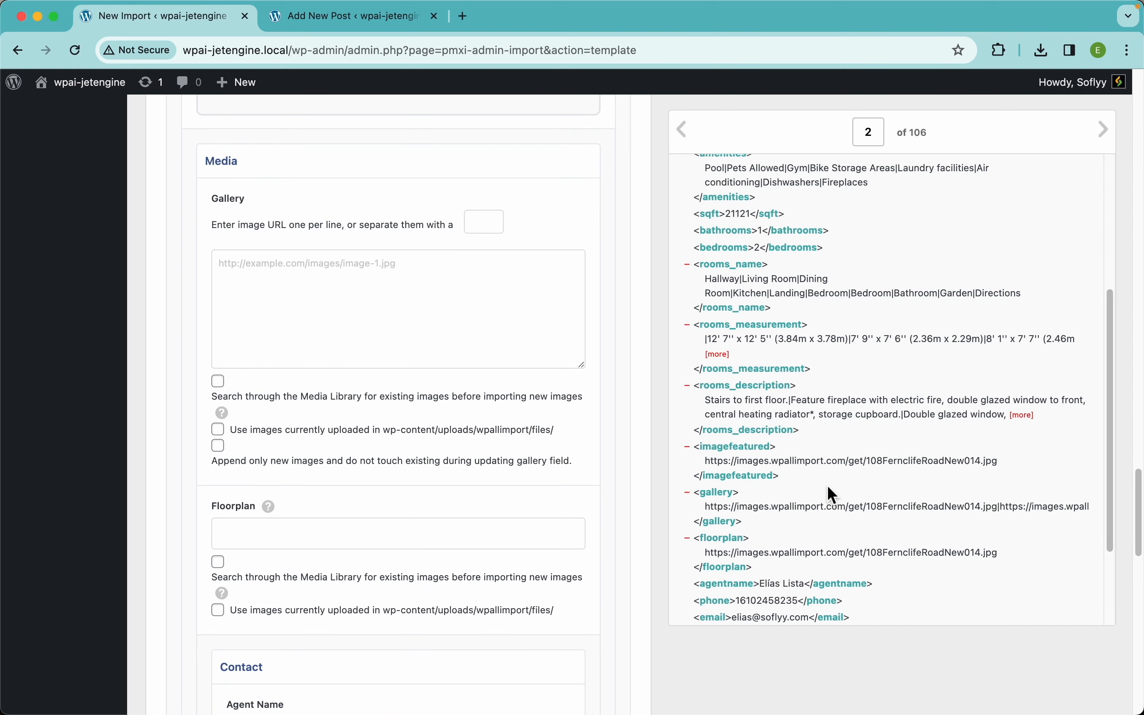
scroll(828, 485, down, 3)
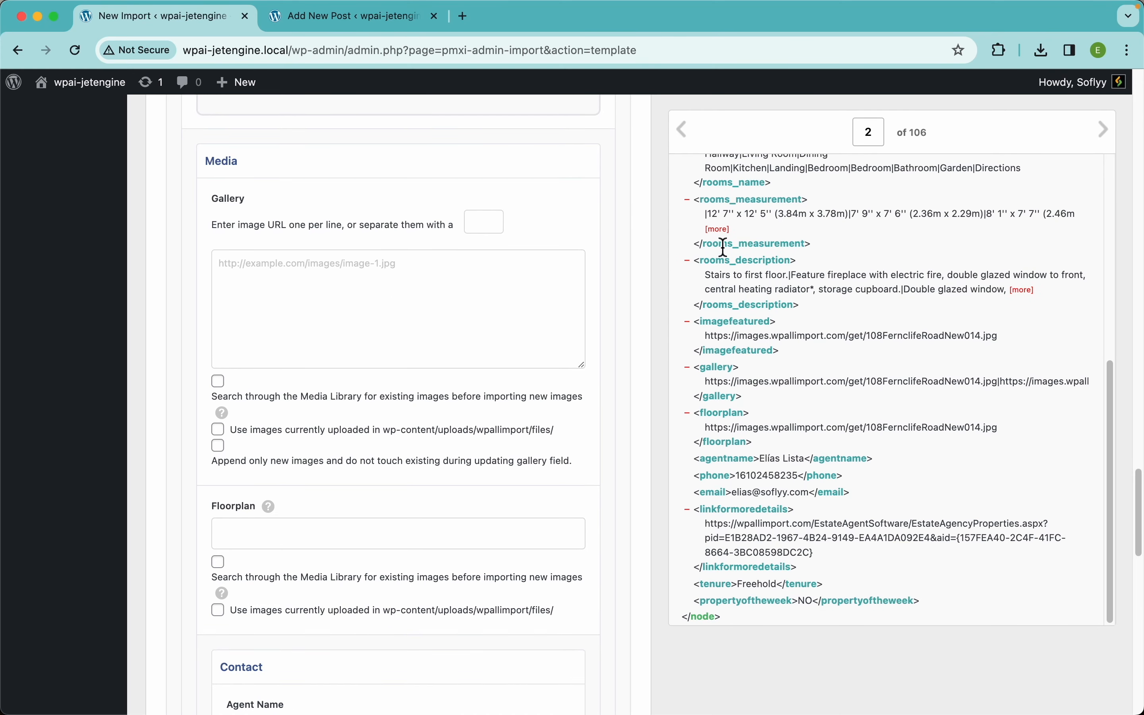
drag(722, 378, 508, 287)
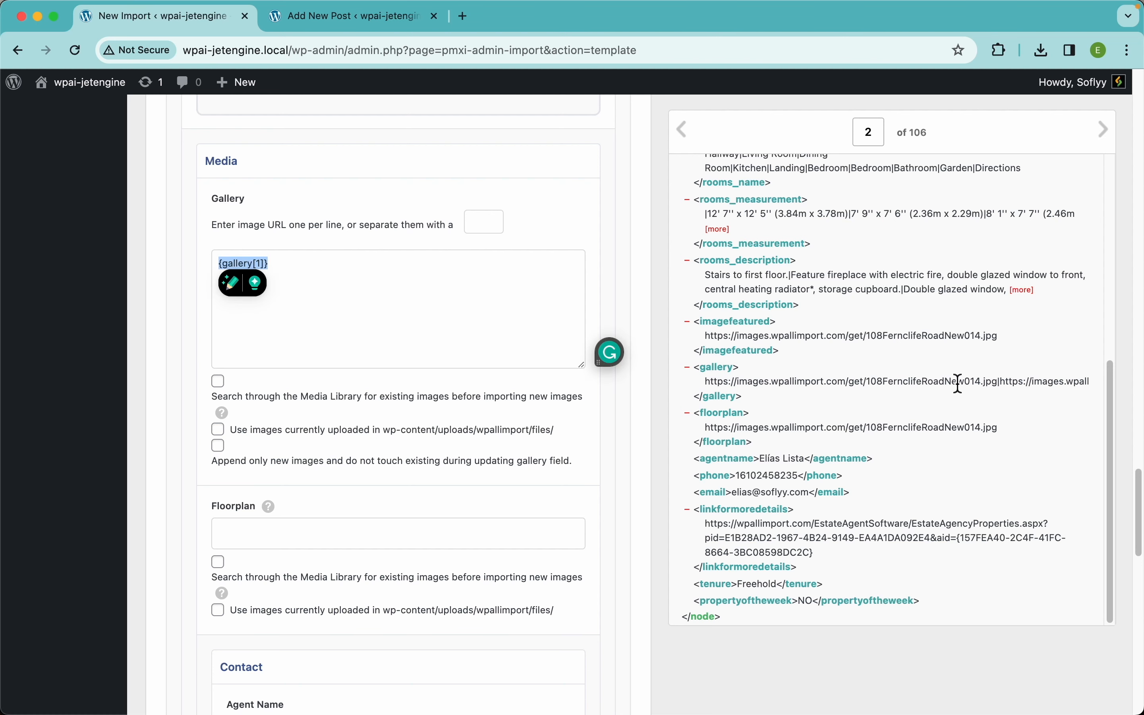
Check which character divides the gallery image URLs in the record, and set the Gallery separator to |.
scroll(962, 383, up, 5)
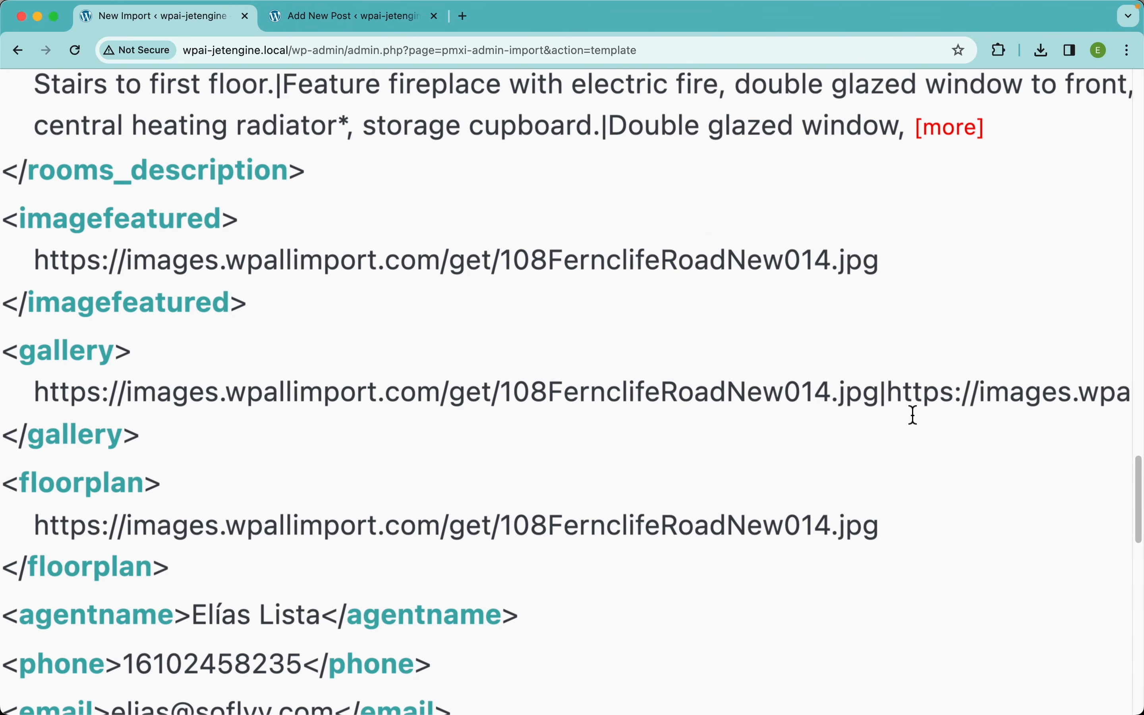
double_click(883, 394)
scroll(840, 393, down, 5)
click(488, 236)
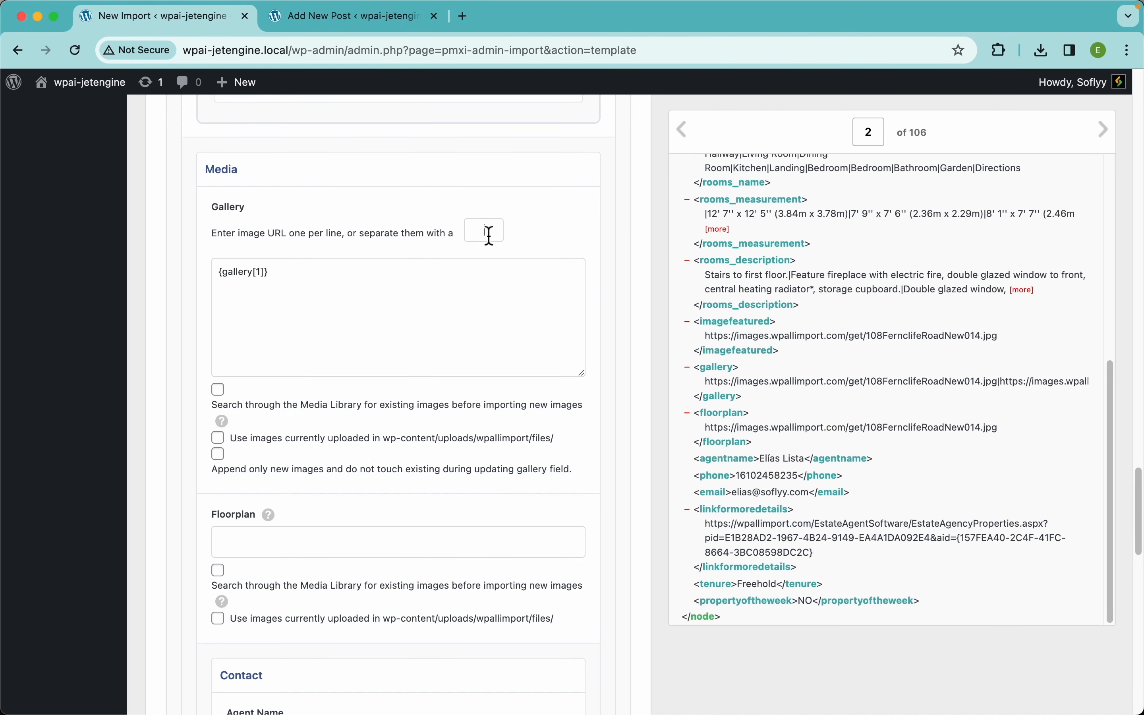
text(|)
Look at the Media fields in the new property post, and return to the import template.
click(365, 28)
scroll(350, 310, up, 20)
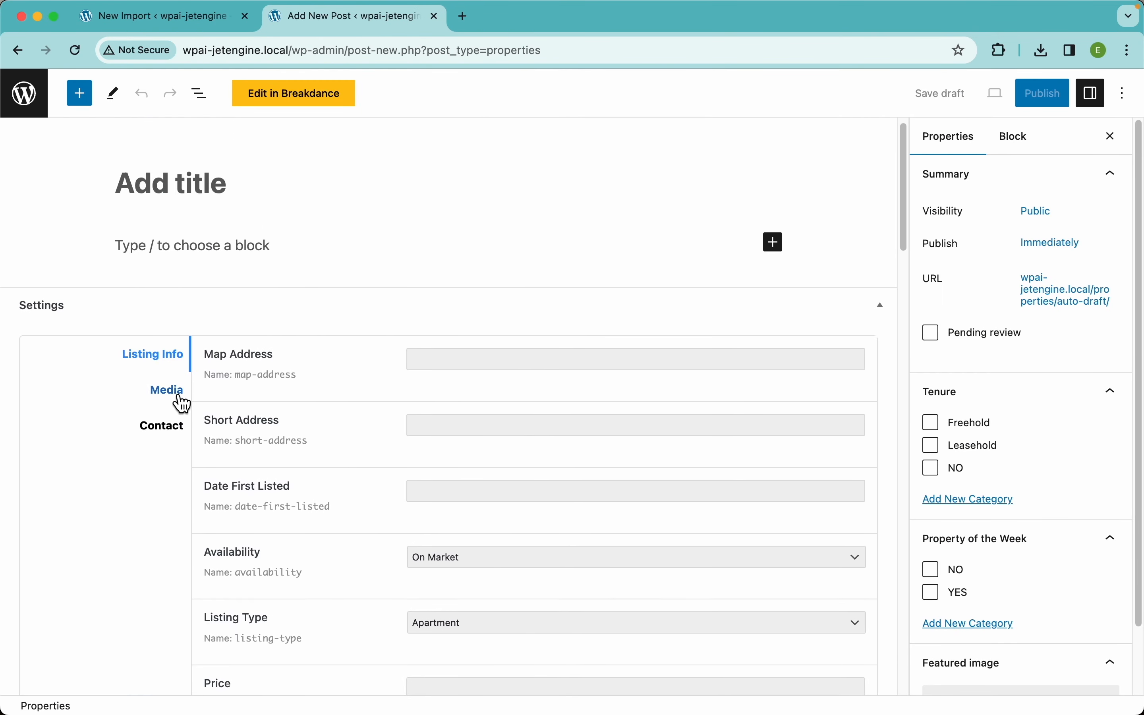
click(167, 392)
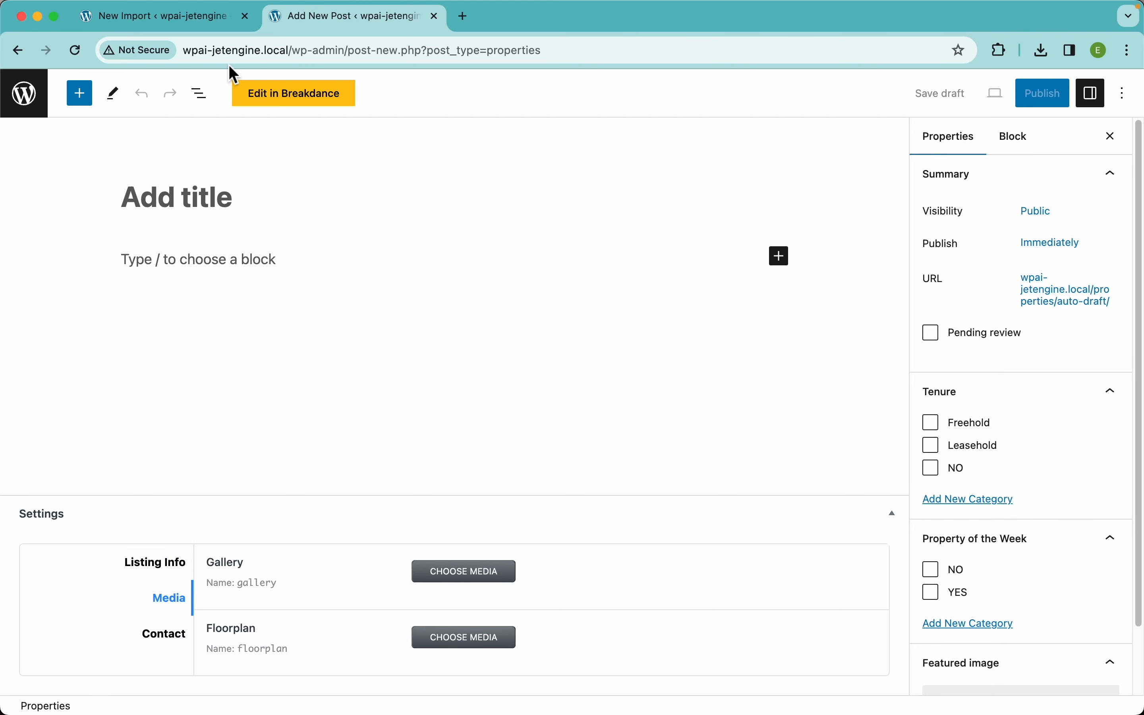
click(191, 21)
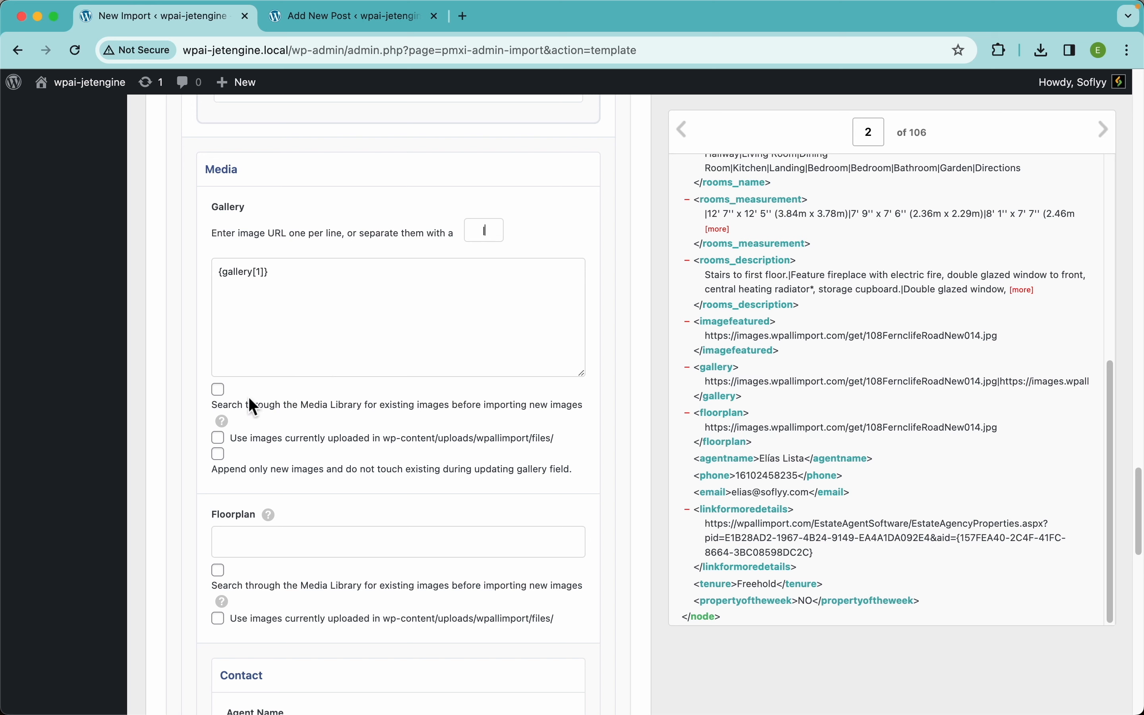
Enable searching the Media Library for existing Gallery images, matching them by URL.
click(226, 394)
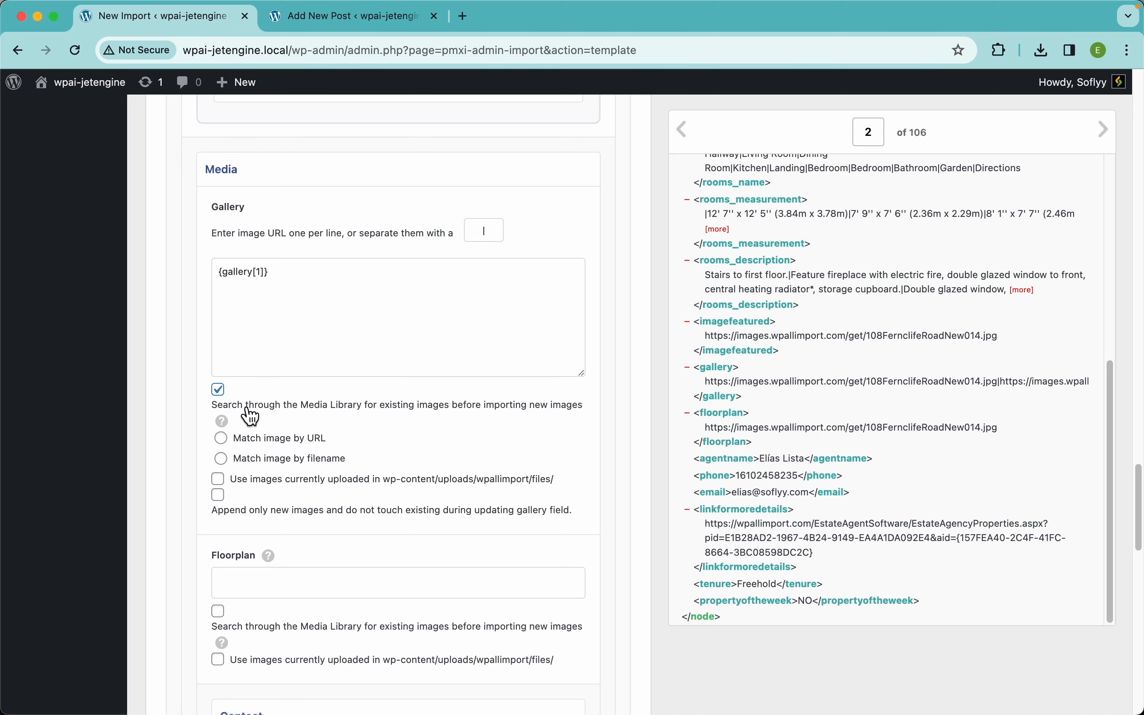
mouse_move(224, 417)
click(298, 447)
Enable the Media Library search for Floorplan with matching by URL, and map the floorplan element to that field.
scroll(373, 454, down, 5)
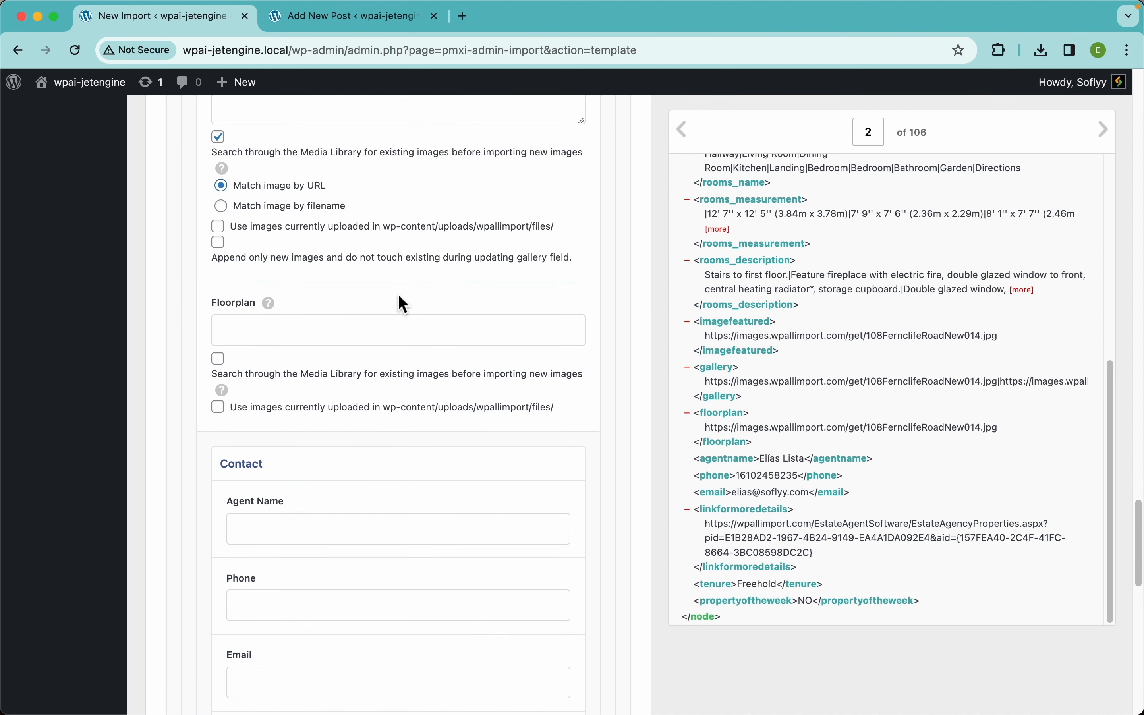
click(218, 358)
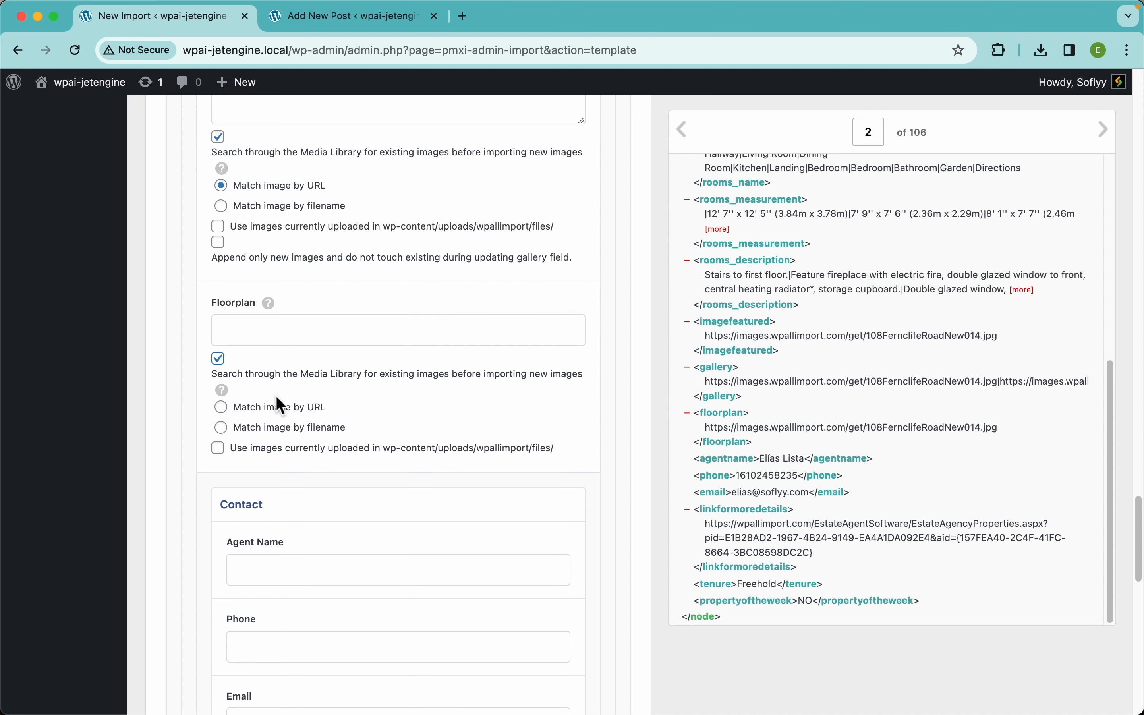
click(265, 407)
drag(724, 419, 446, 333)
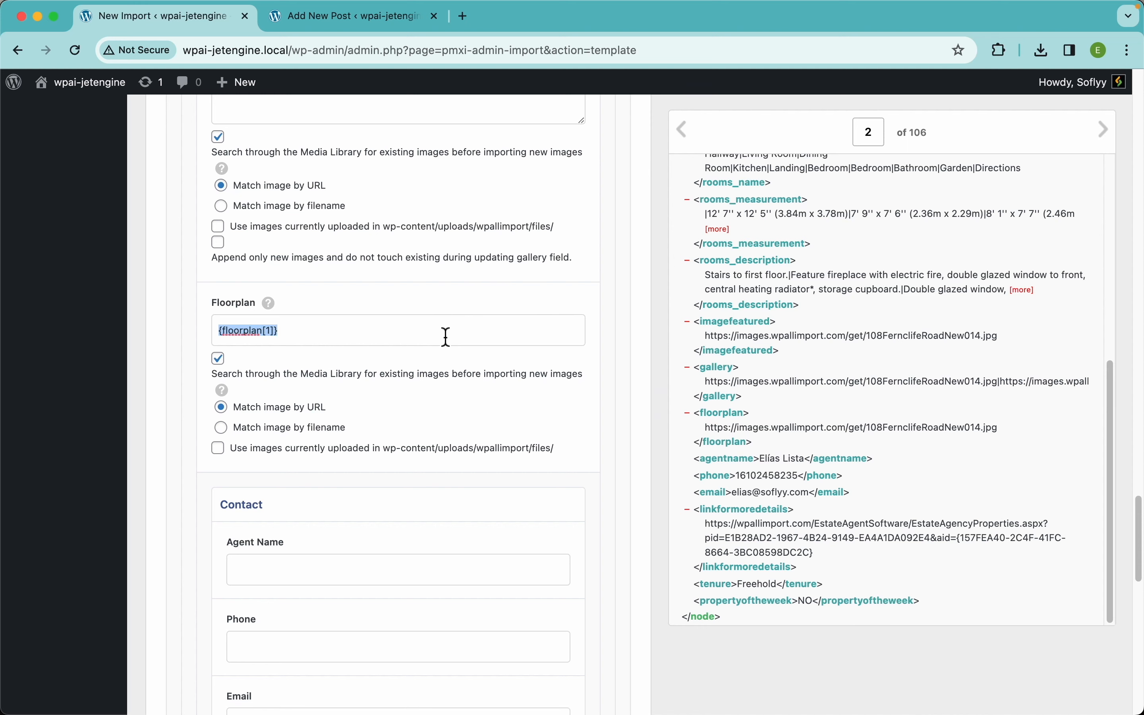
Map the agentname, phone, email and linkformoredetails elements to the Agent Name, Phone, Email and Link for more details fields.
scroll(415, 420, down, 1)
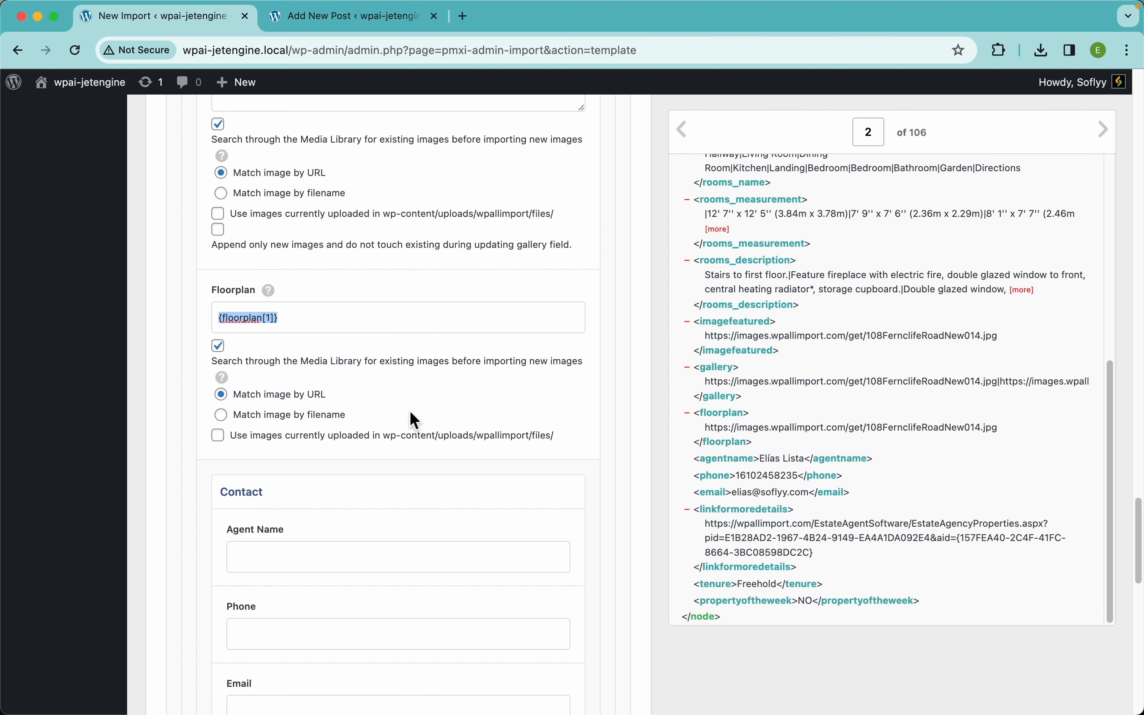
scroll(415, 420, down, 5)
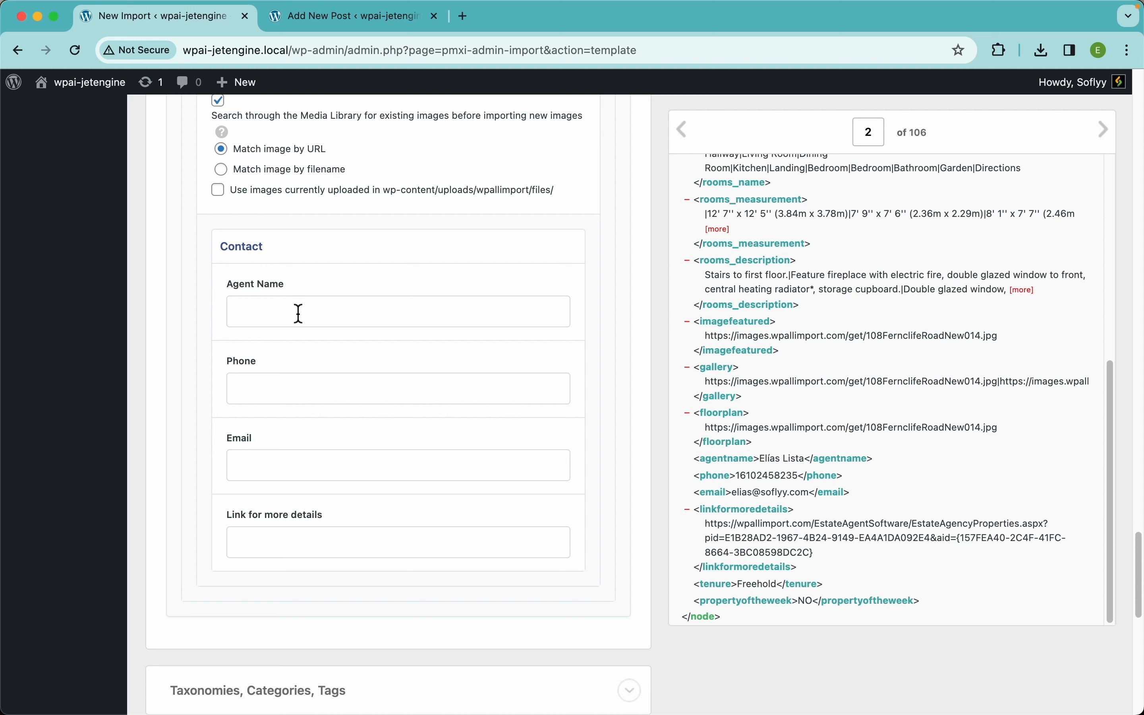
drag(756, 466, 472, 315)
drag(716, 476, 487, 398)
drag(735, 501, 467, 462)
drag(739, 512, 503, 545)
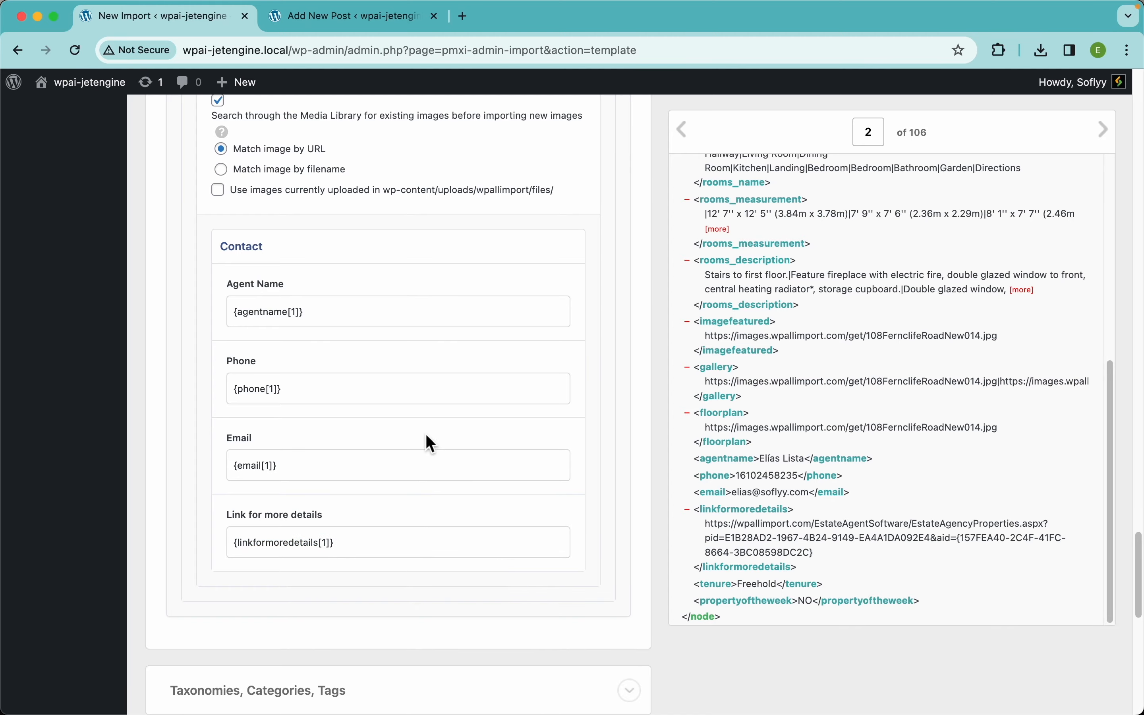
Review the import template's Images section and the mapped JetEngine Add-On fields from Listing Info through Contact.
scroll(425, 434, up, 20)
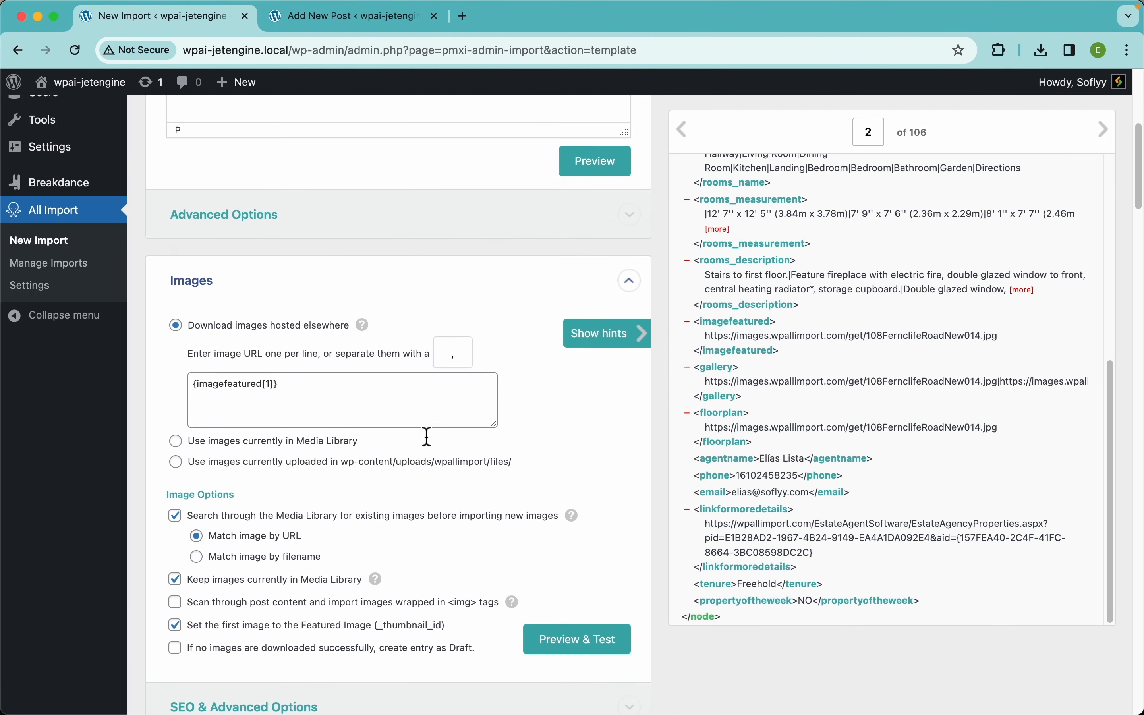
scroll(425, 433, down, 15)
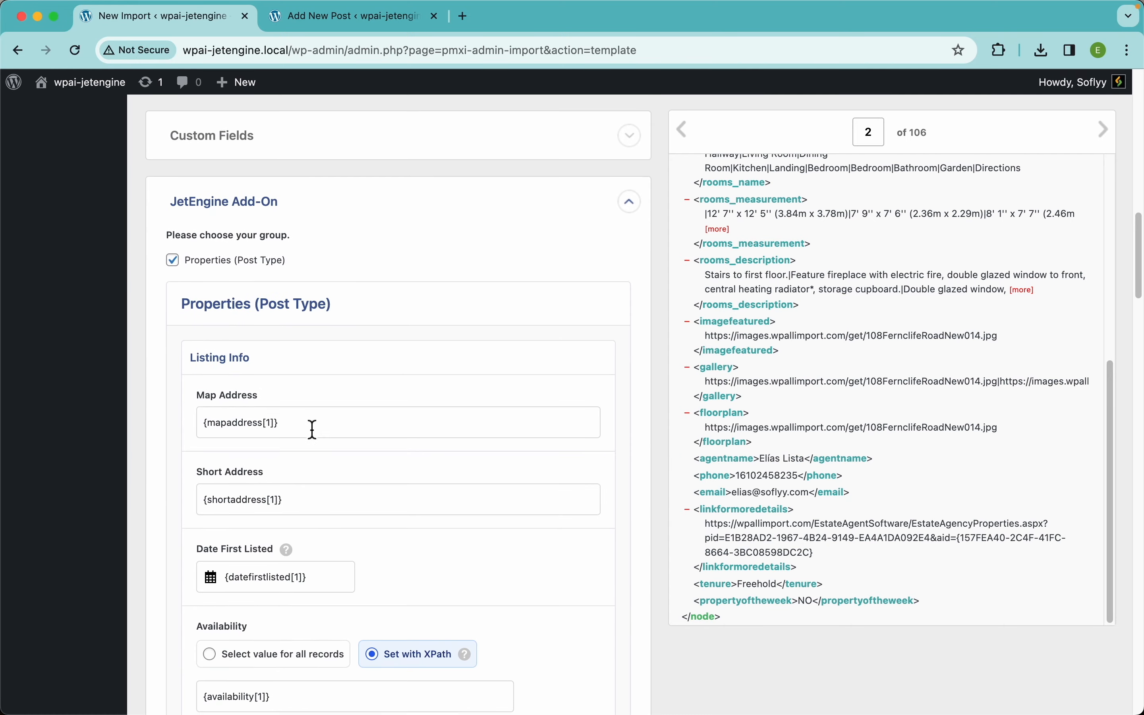
scroll(312, 428, up, 2)
scroll(284, 340, down, 1)
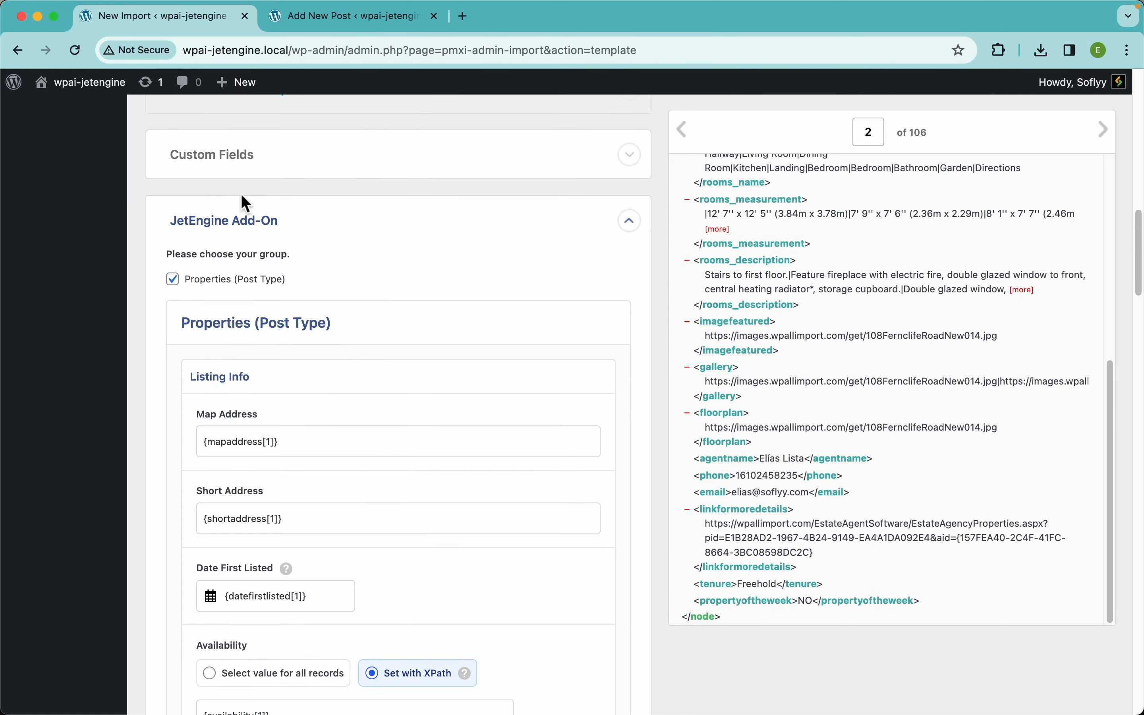
scroll(294, 301, down, 15)
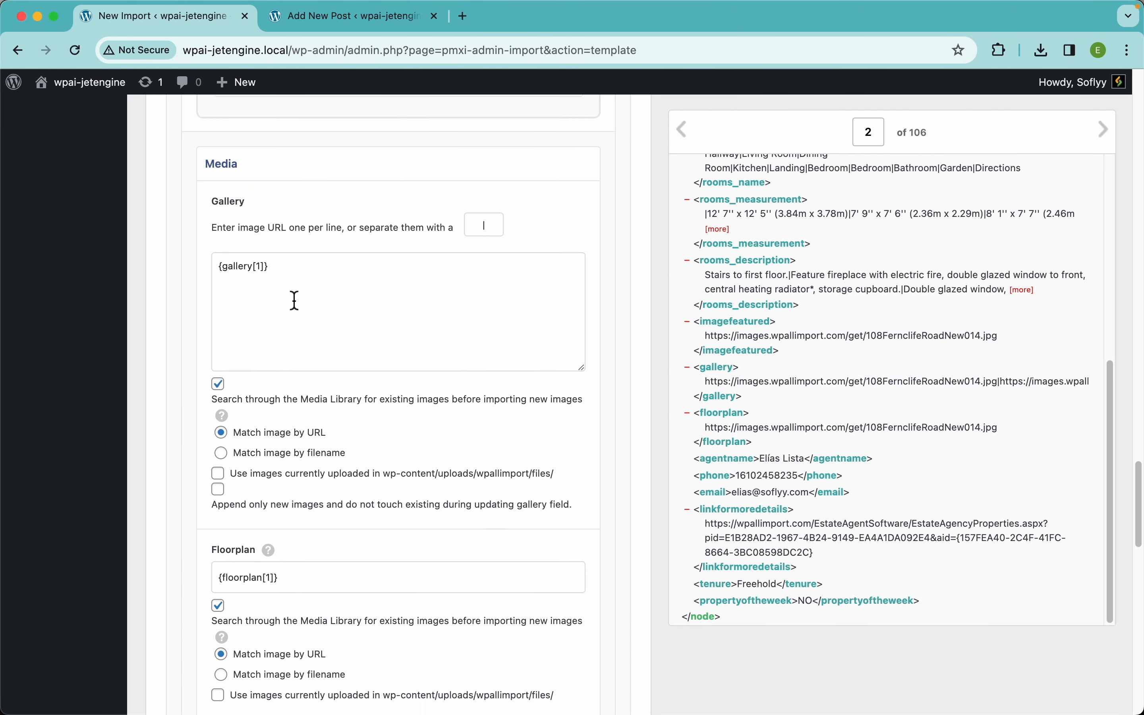
scroll(294, 301, down, 20)
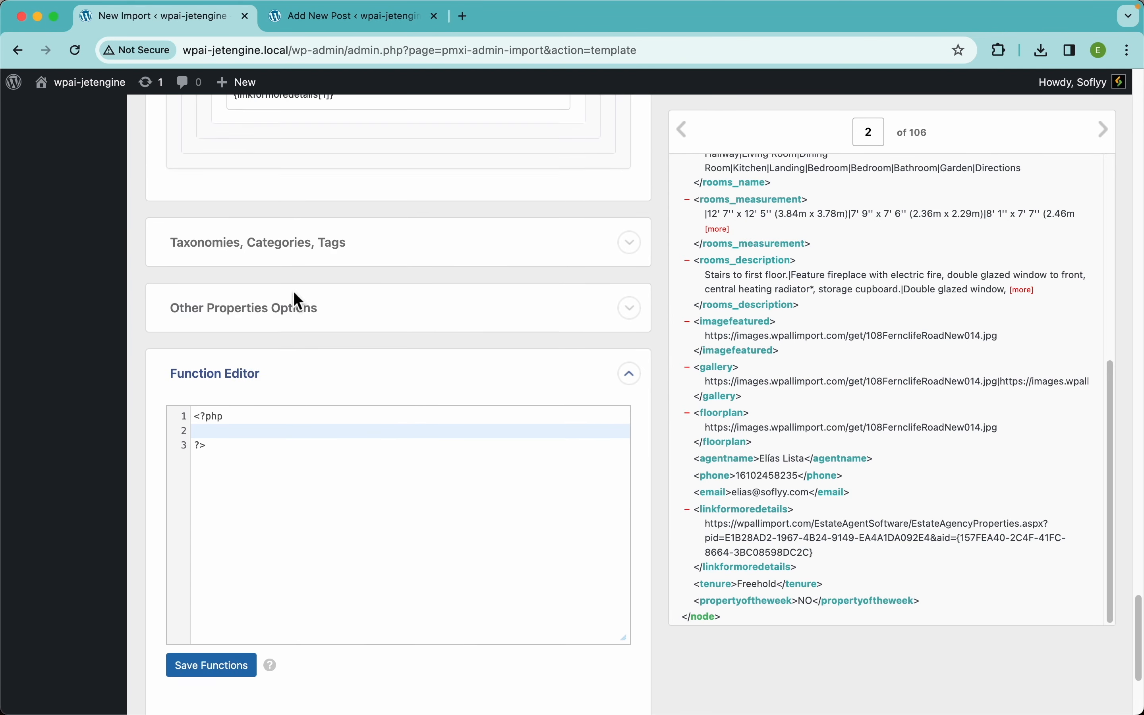
Enable the Tenure taxonomy with just one Tenure per property, and map the tenure element to it.
scroll(297, 300, up, 2)
click(296, 336)
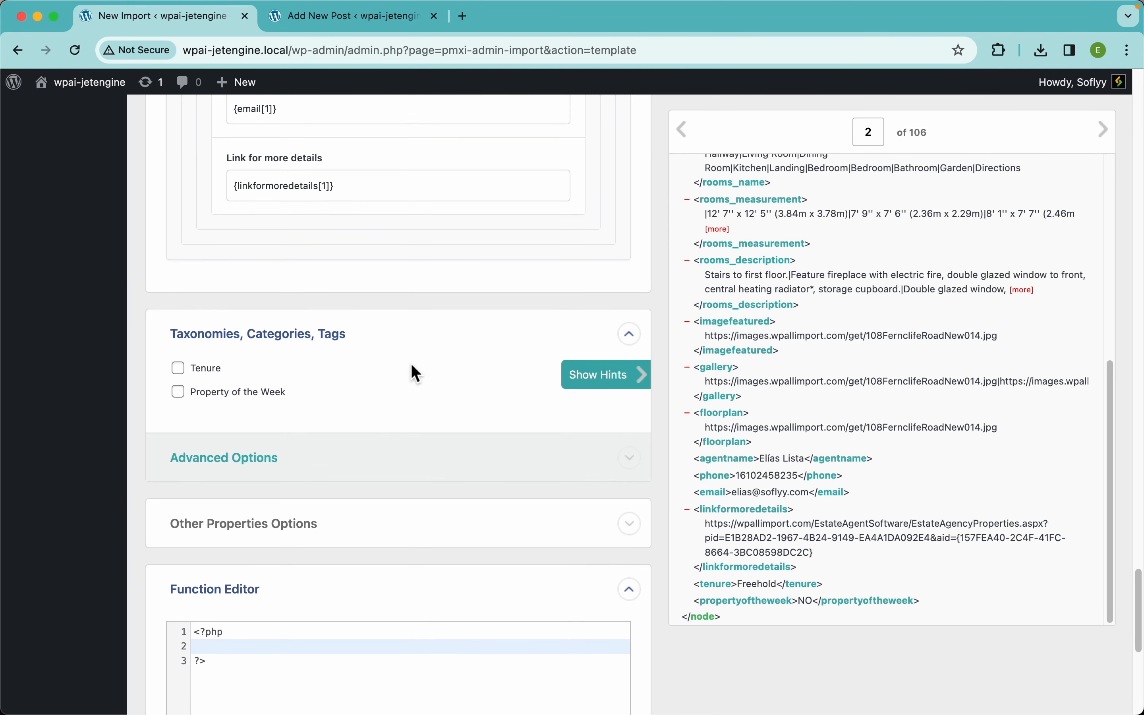
click(214, 372)
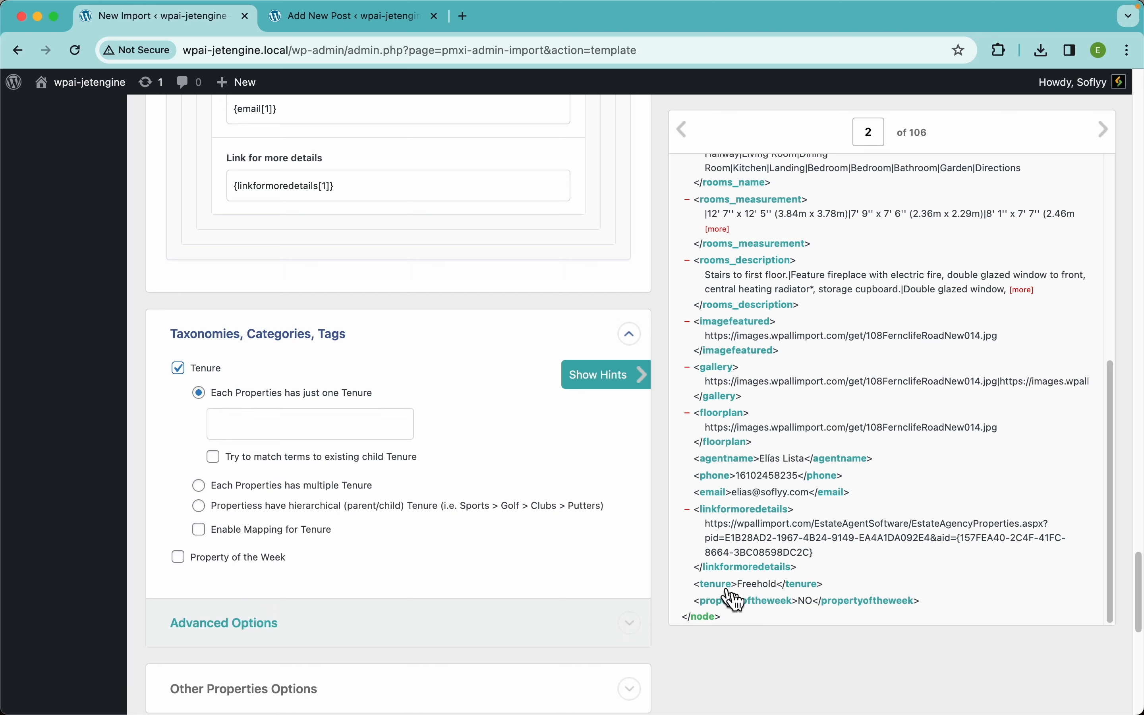
drag(732, 588, 387, 434)
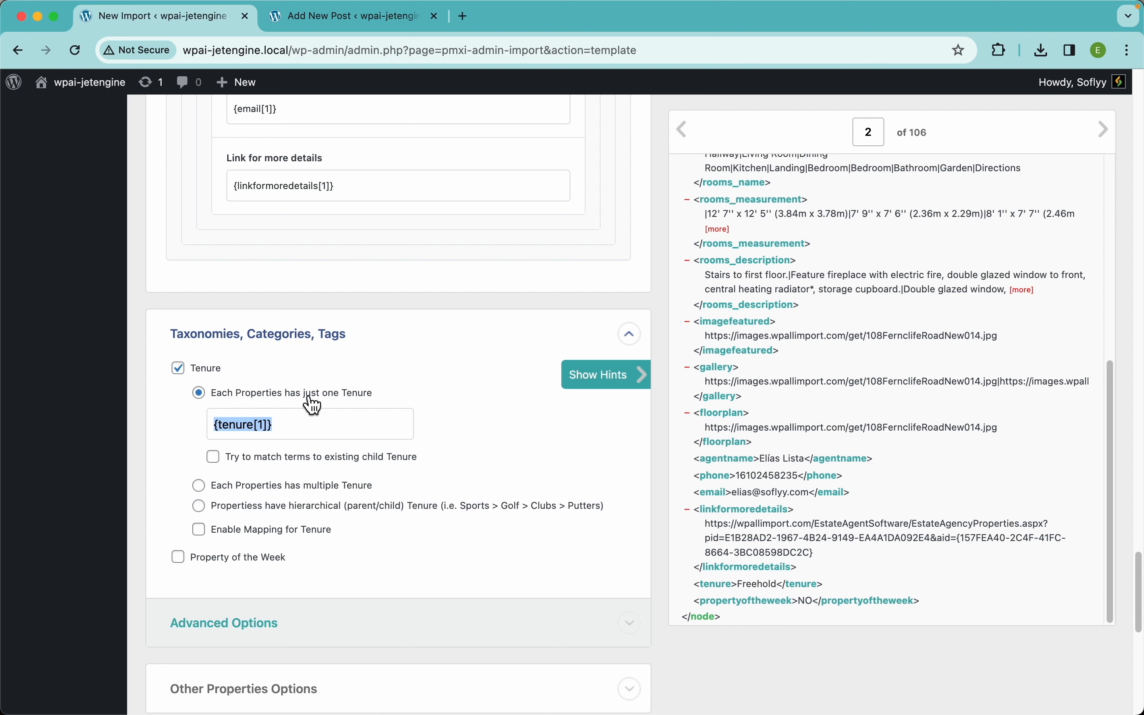
Look at the multiple and hierarchical Tenure options, then return to Each Properties has just one Tenure.
click(332, 487)
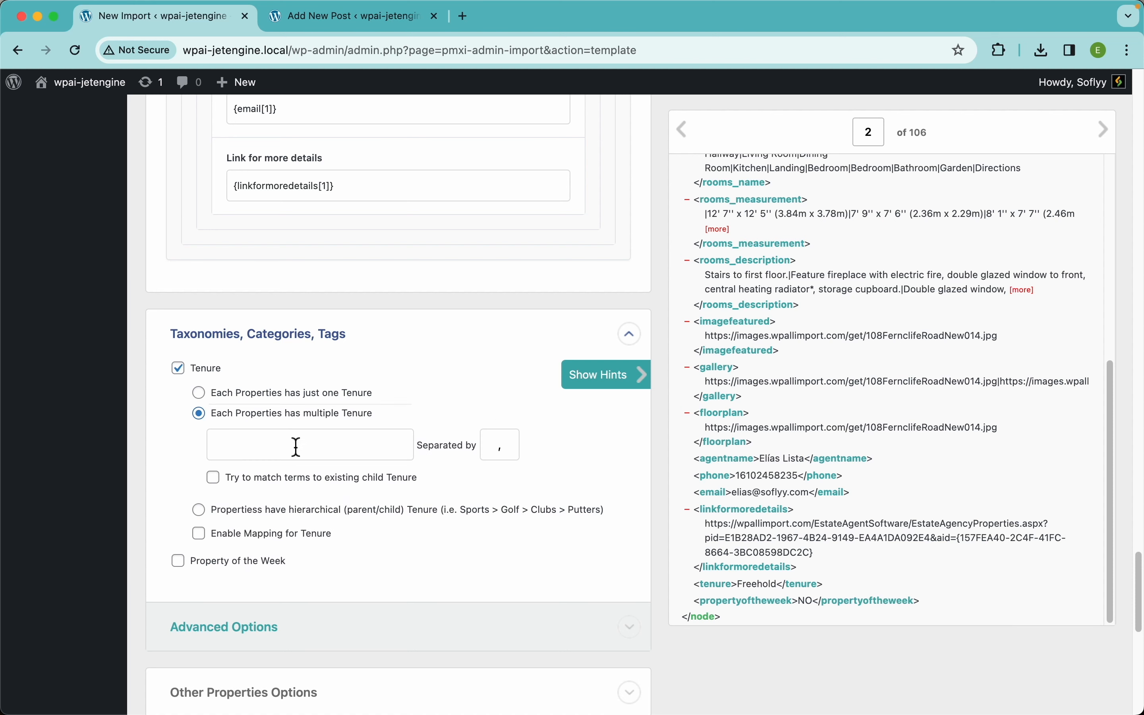
click(312, 509)
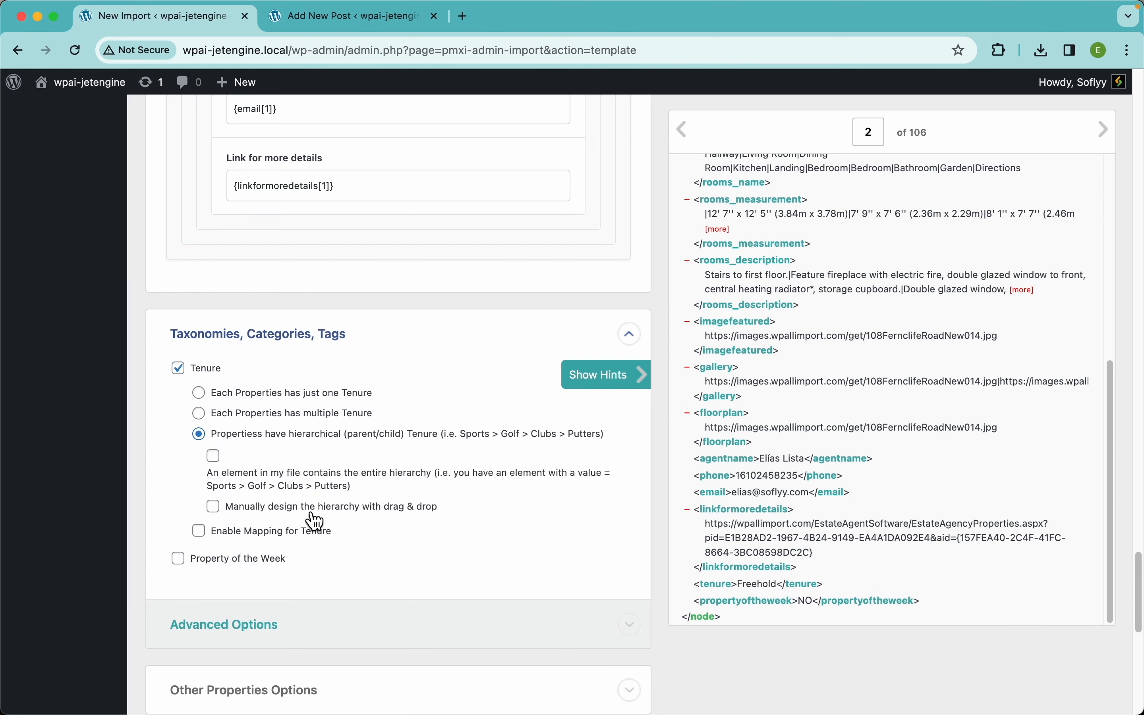
click(286, 485)
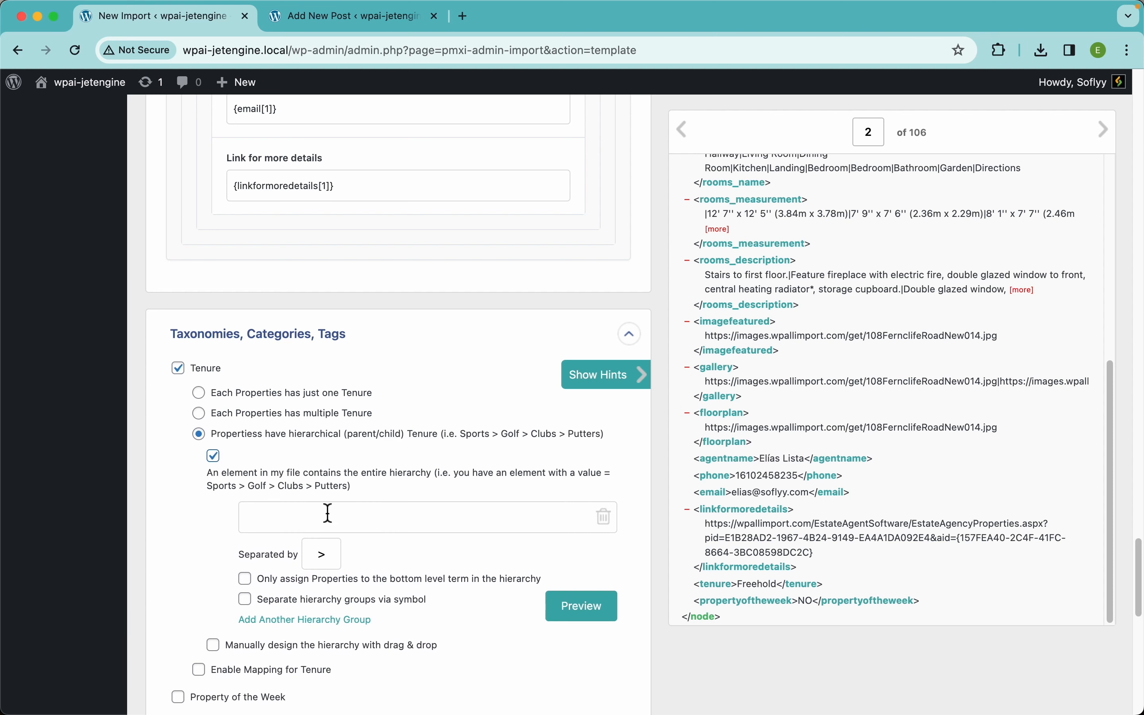
click(269, 393)
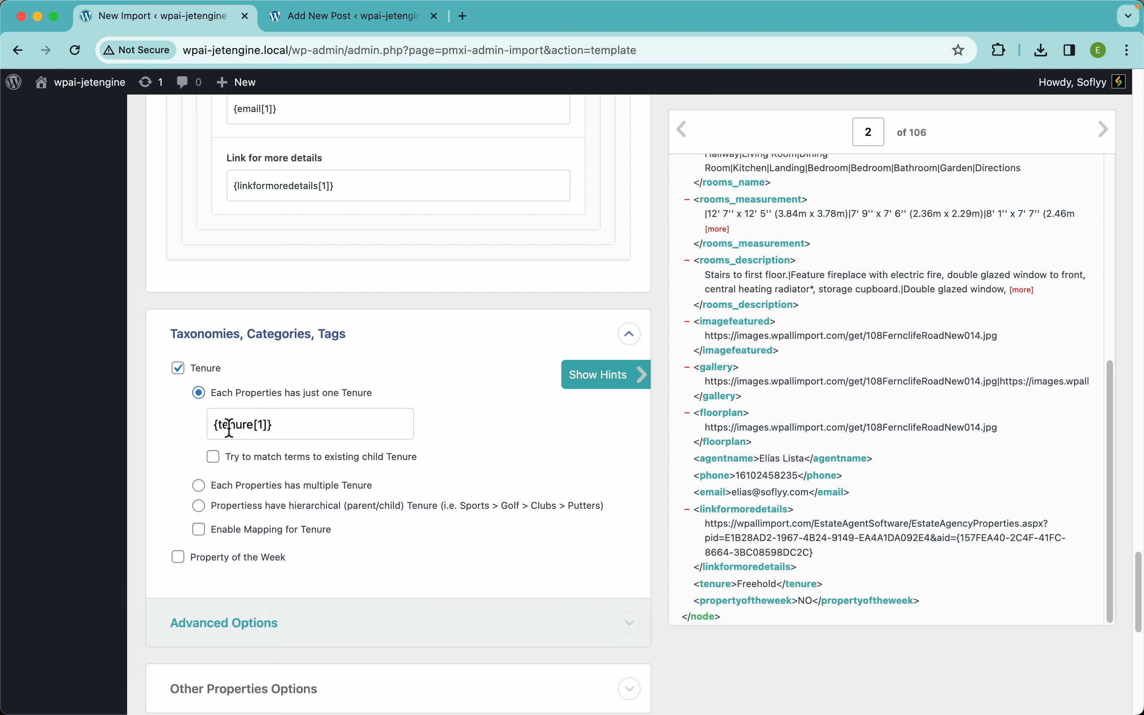
Enable the Property of the Week taxonomy with just one Property of the Week per property, and map the propertyoftheweek element to it.
scroll(383, 401, down, 4)
click(256, 378)
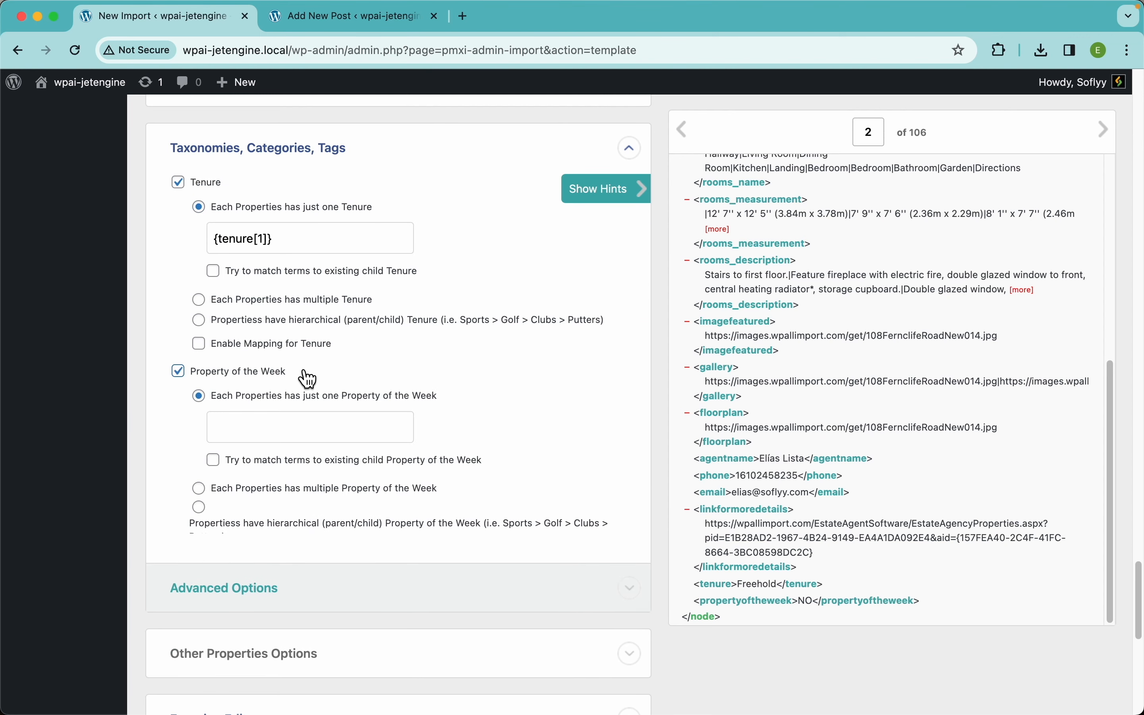
drag(765, 608, 365, 425)
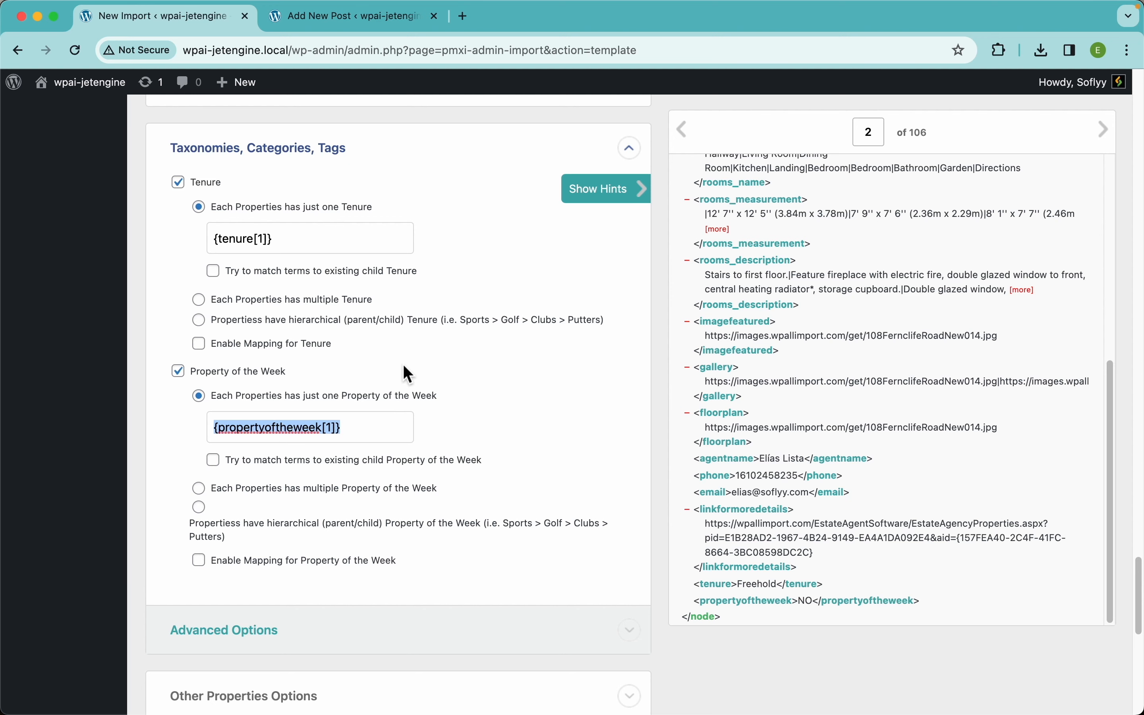
Review the Other Properties Options and the Function Editor, and continue to the import settings step.
scroll(403, 368, down, 10)
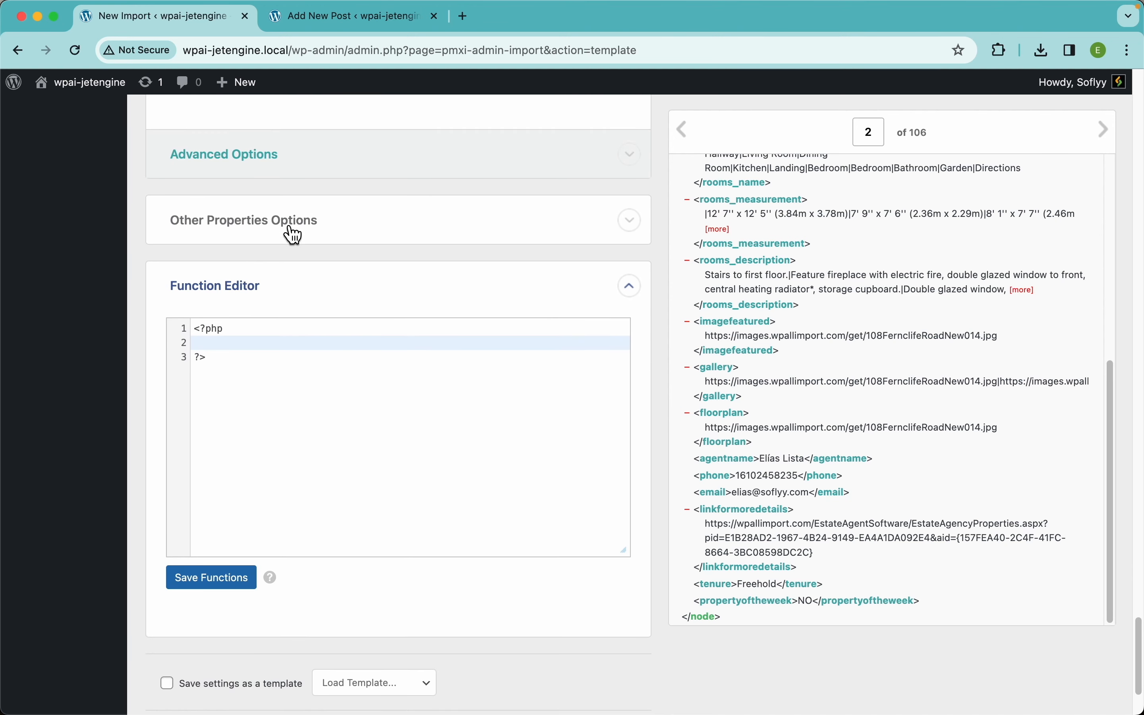
click(293, 232)
scroll(265, 352, down, 8)
scroll(367, 305, up, 9)
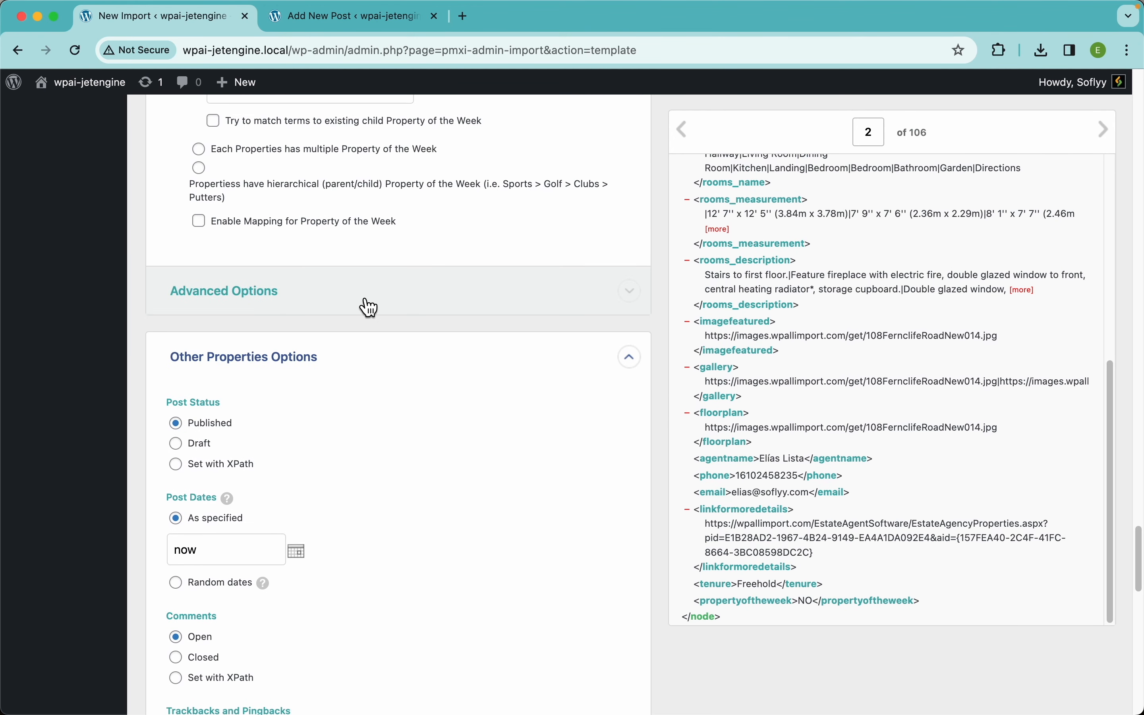
scroll(313, 350, down, 1)
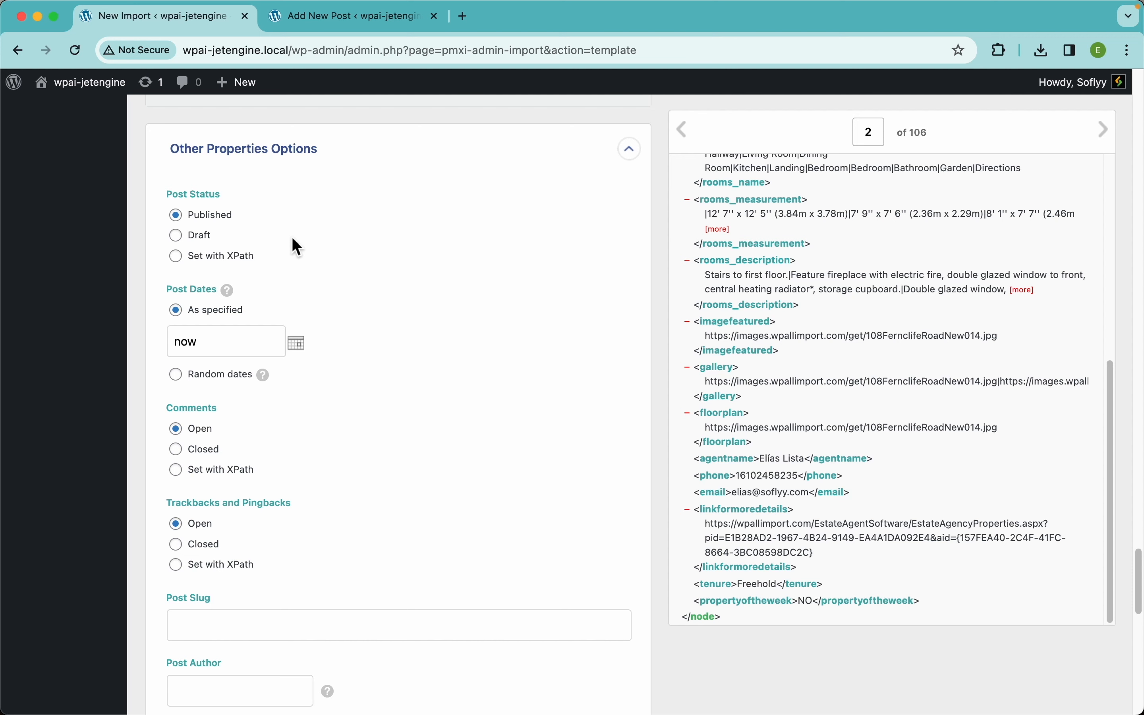
scroll(345, 388, down, 8)
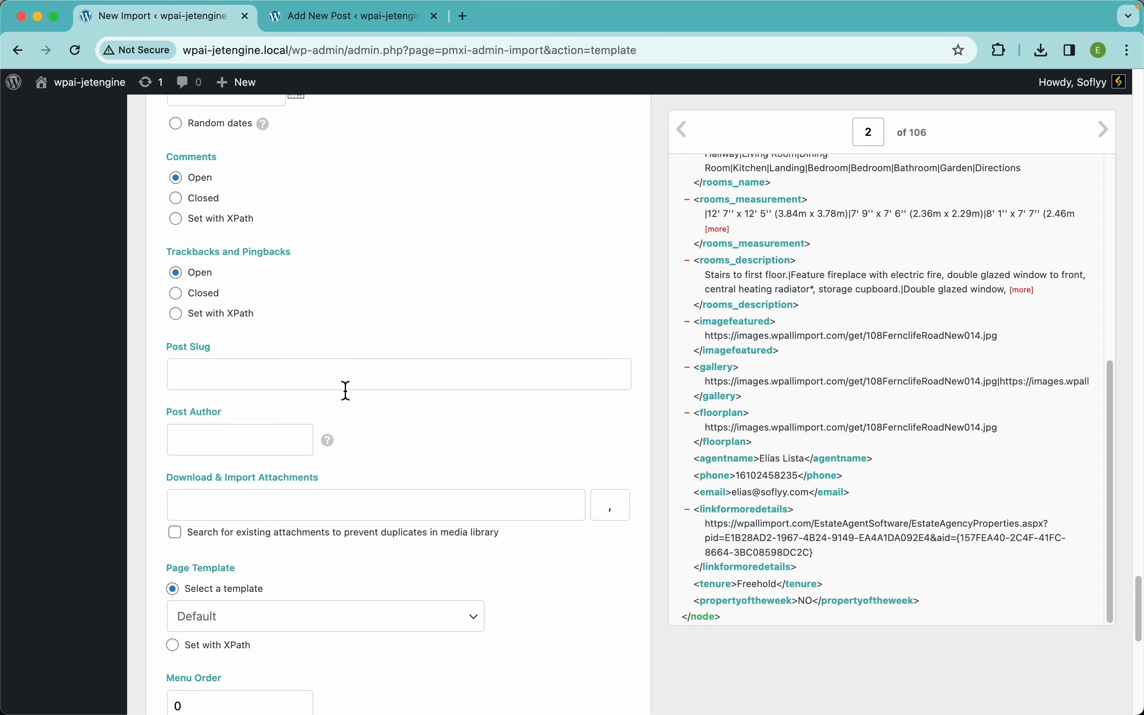
scroll(253, 274, down, 5)
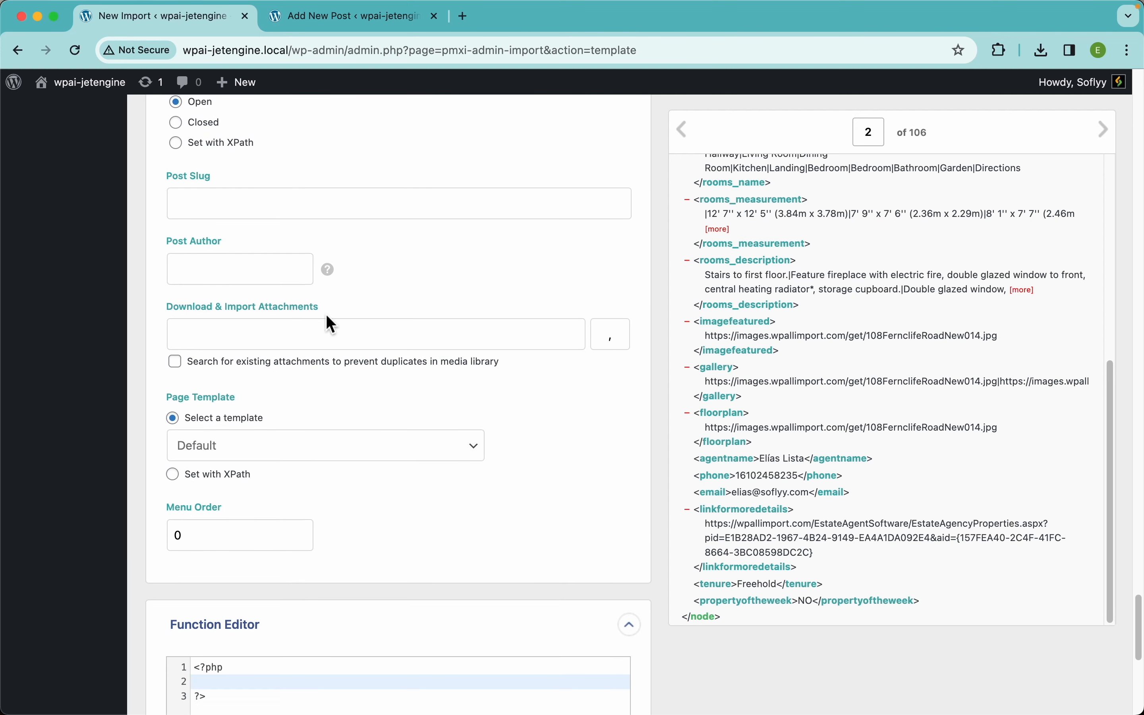
scroll(326, 315, down, 7)
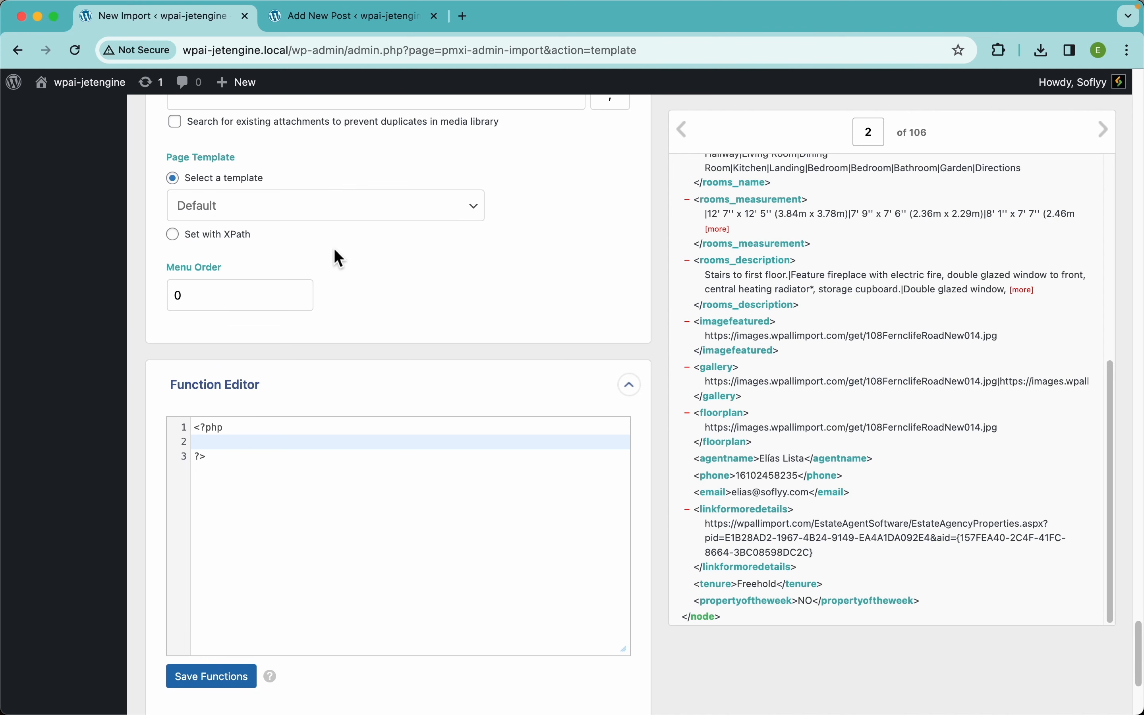
scroll(334, 253, down, 4)
click(269, 320)
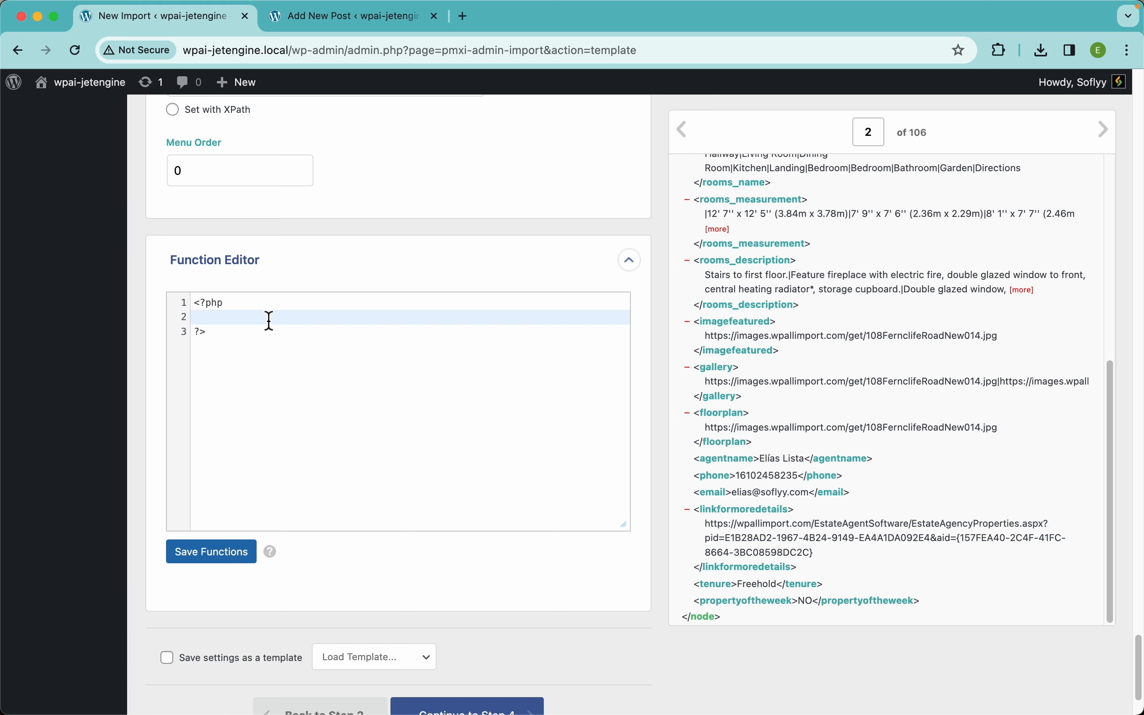
scroll(469, 266, up, 20)
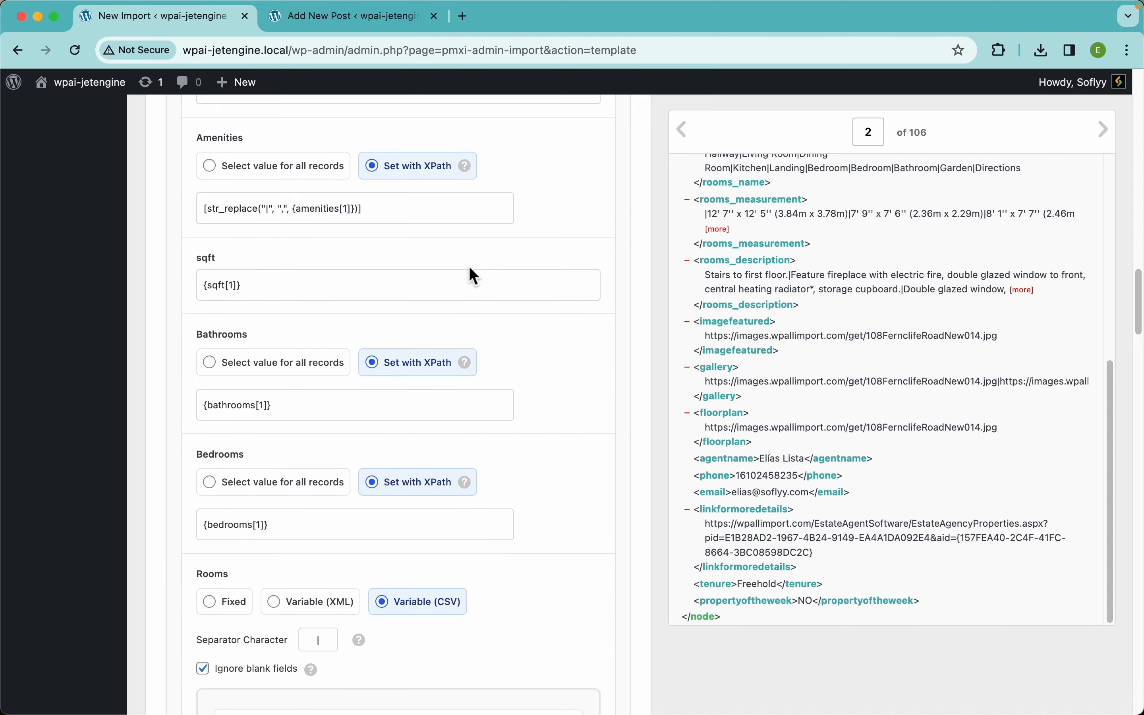
scroll(403, 241, down, 20)
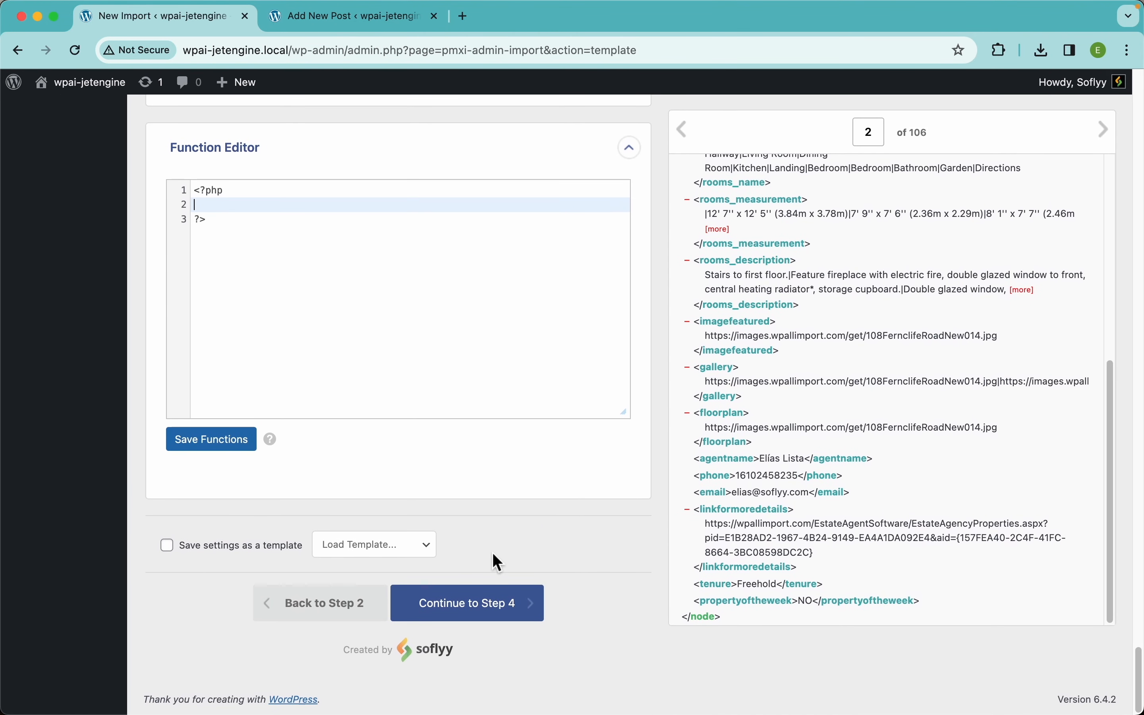
click(519, 618)
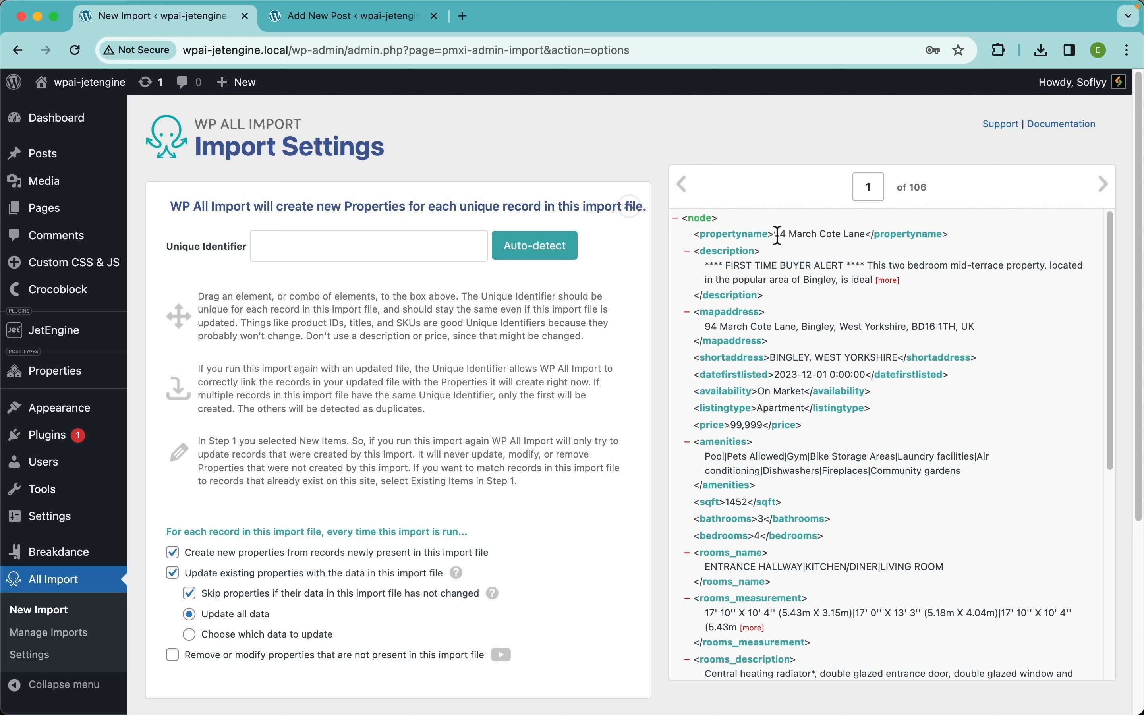
Try the propertyname element as the import's Unique Identifier, and clear the field again.
drag(775, 236, 860, 236)
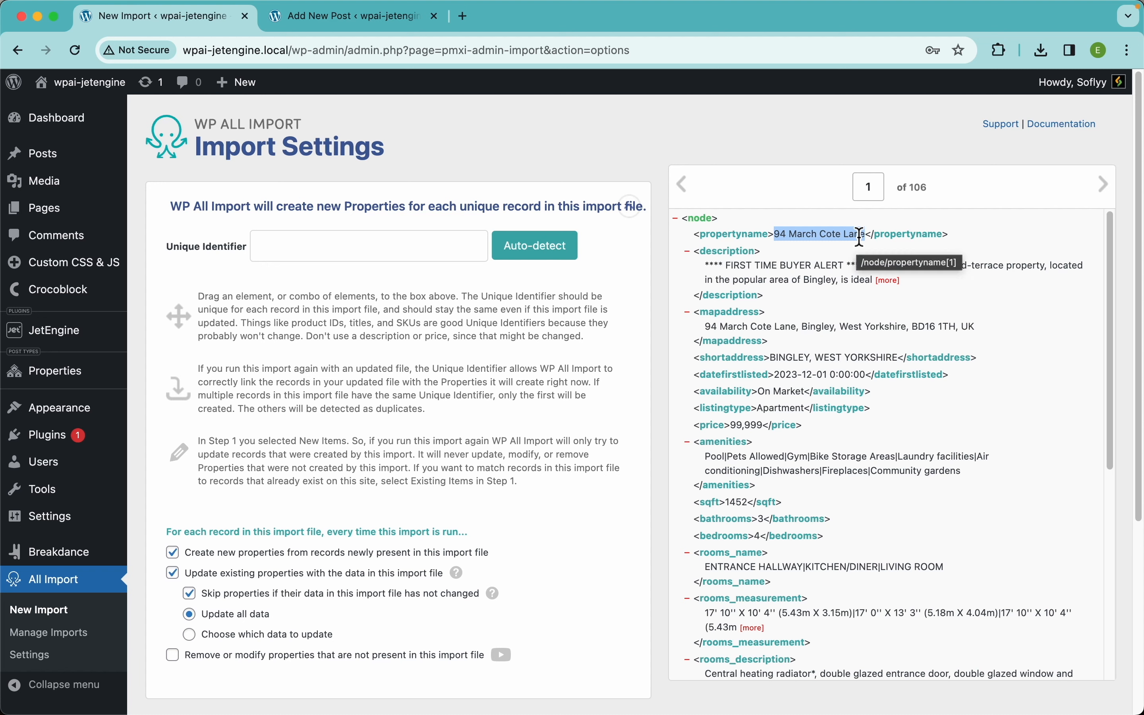
click(793, 152)
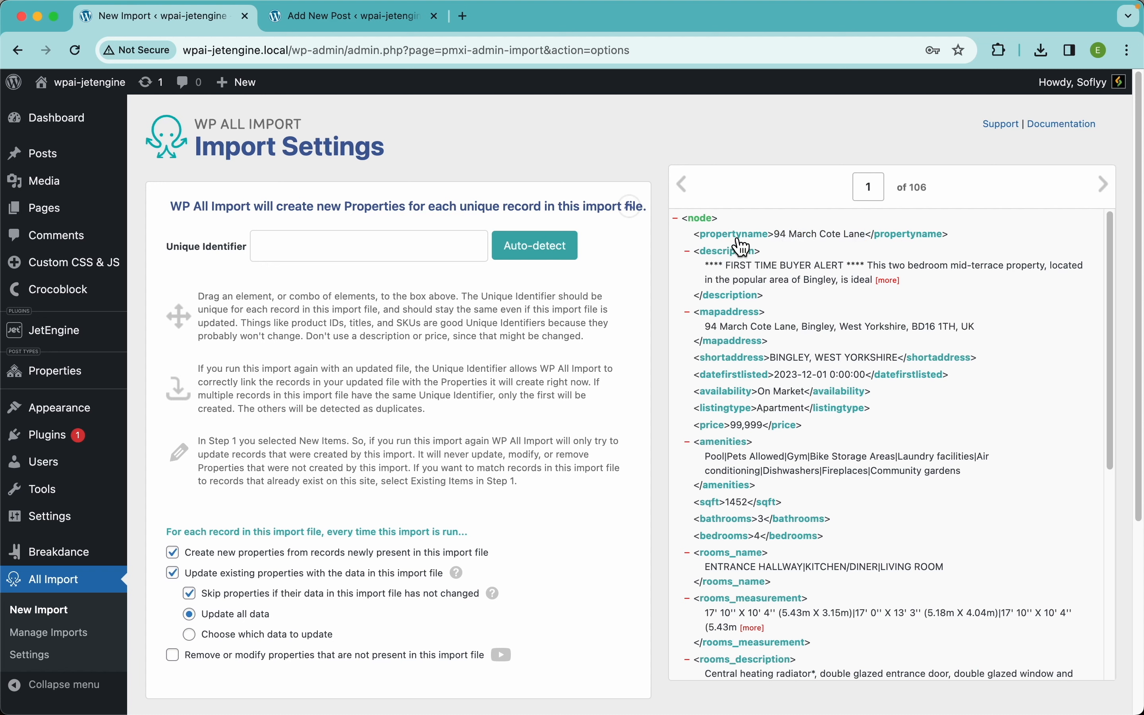
drag(738, 236, 416, 250)
drag(410, 251, 255, 252)
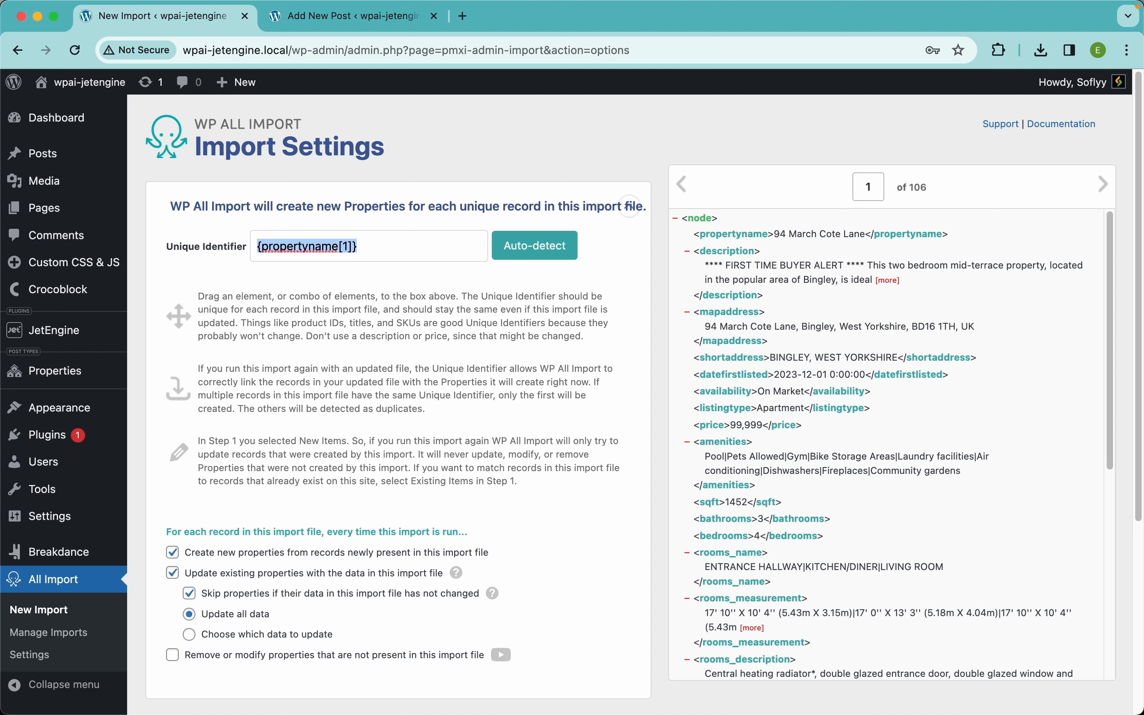
key(BackSpace)
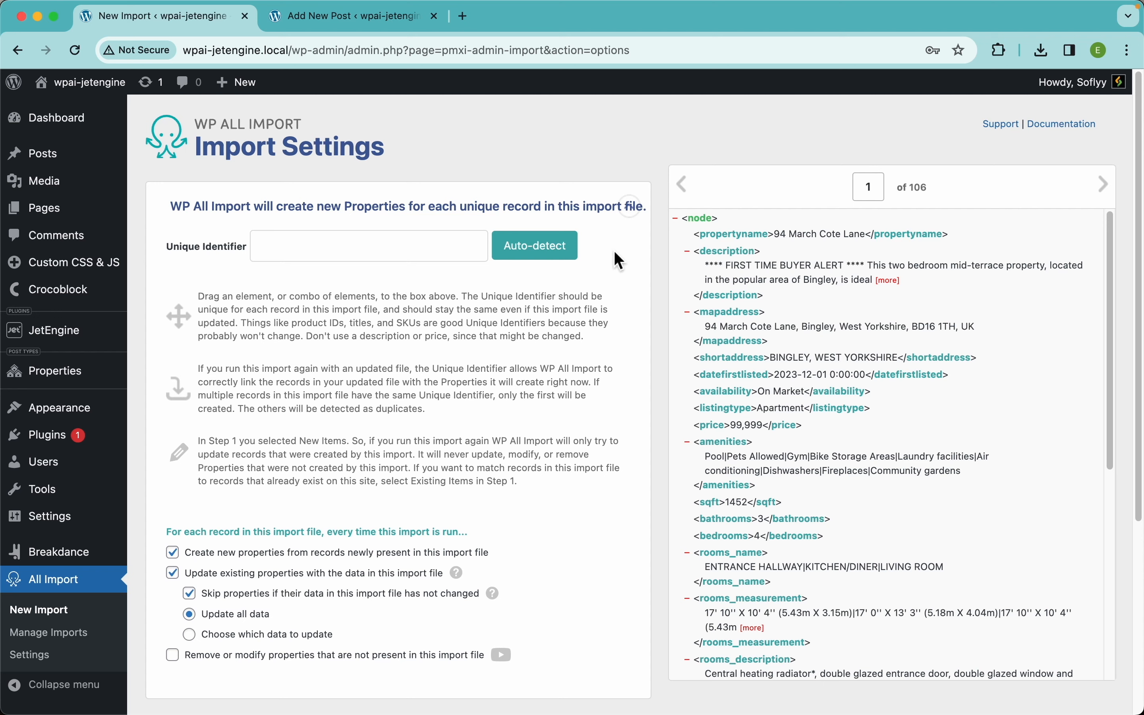
Auto-detect the Unique Identifier for the import records.
click(538, 255)
Switch the options for creating new properties and updating existing properties off and back on.
scroll(393, 470, down, 6)
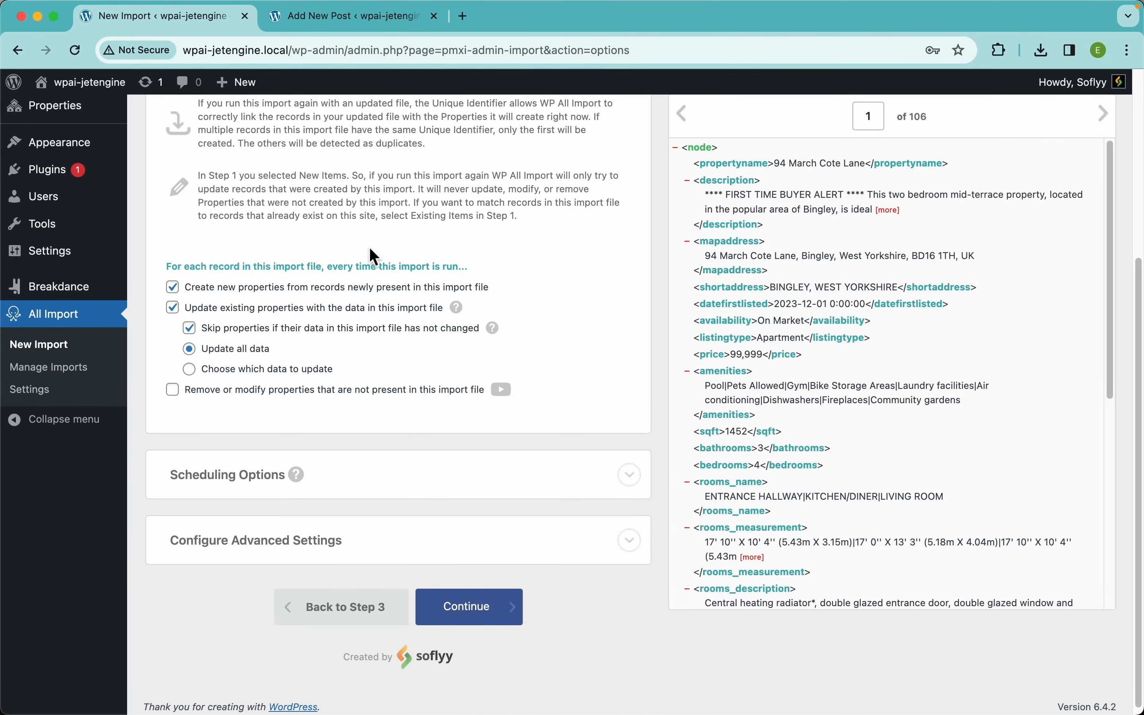
click(338, 289)
key(space)
click(319, 312)
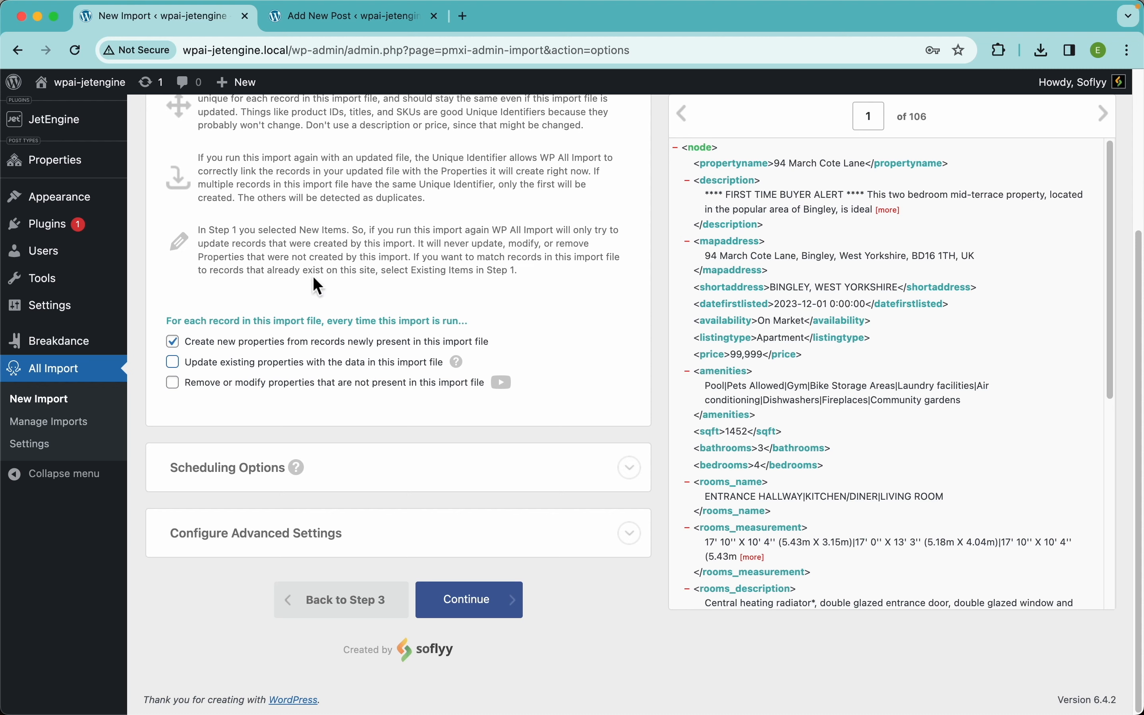
click(299, 367)
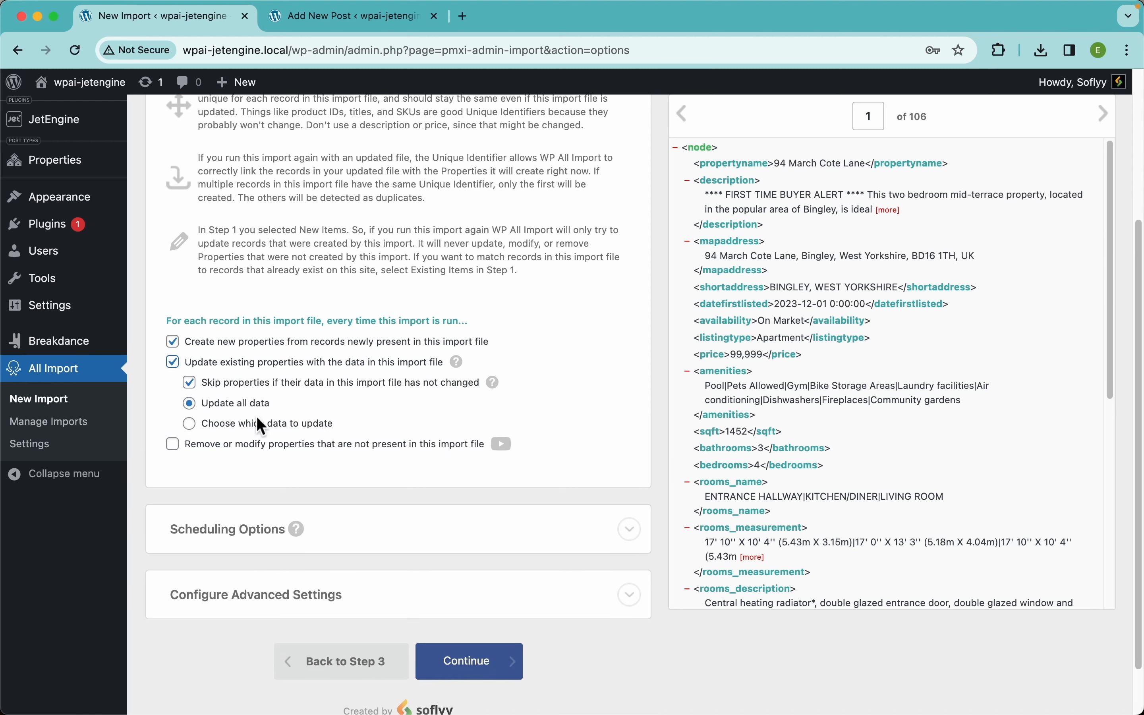
Try limiting updates of existing properties to Images only, and return to Update all data.
click(263, 424)
scroll(312, 443, down, 5)
scroll(306, 439, up, 3)
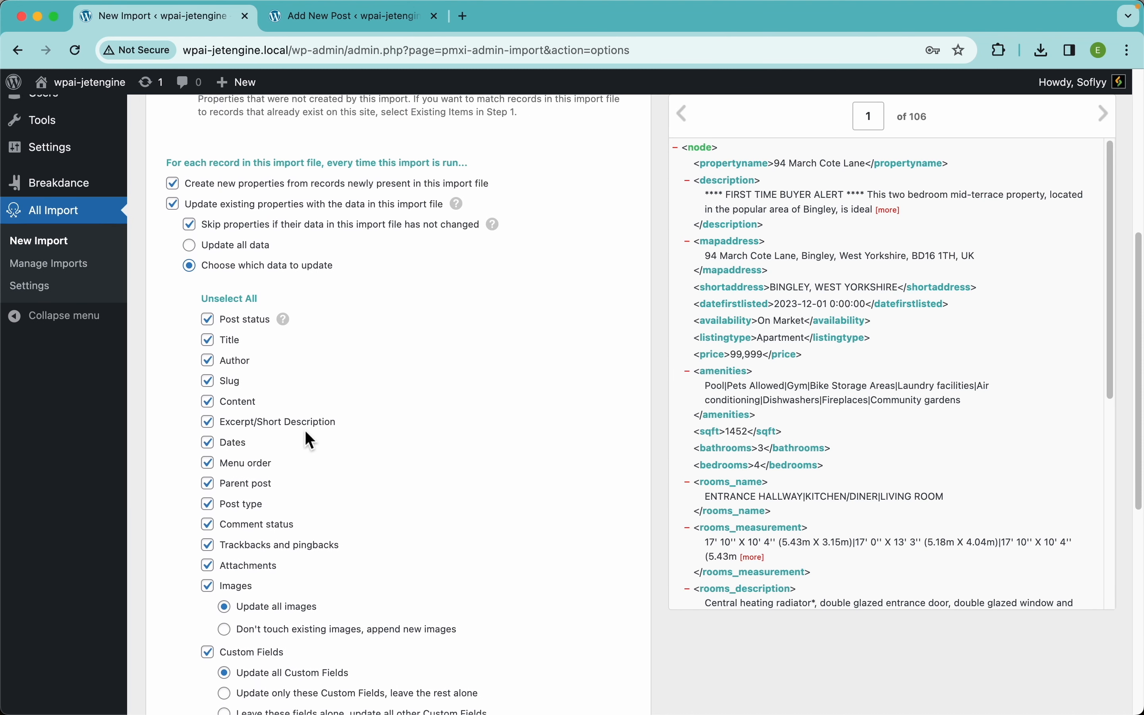
click(239, 303)
scroll(240, 312, down, 5)
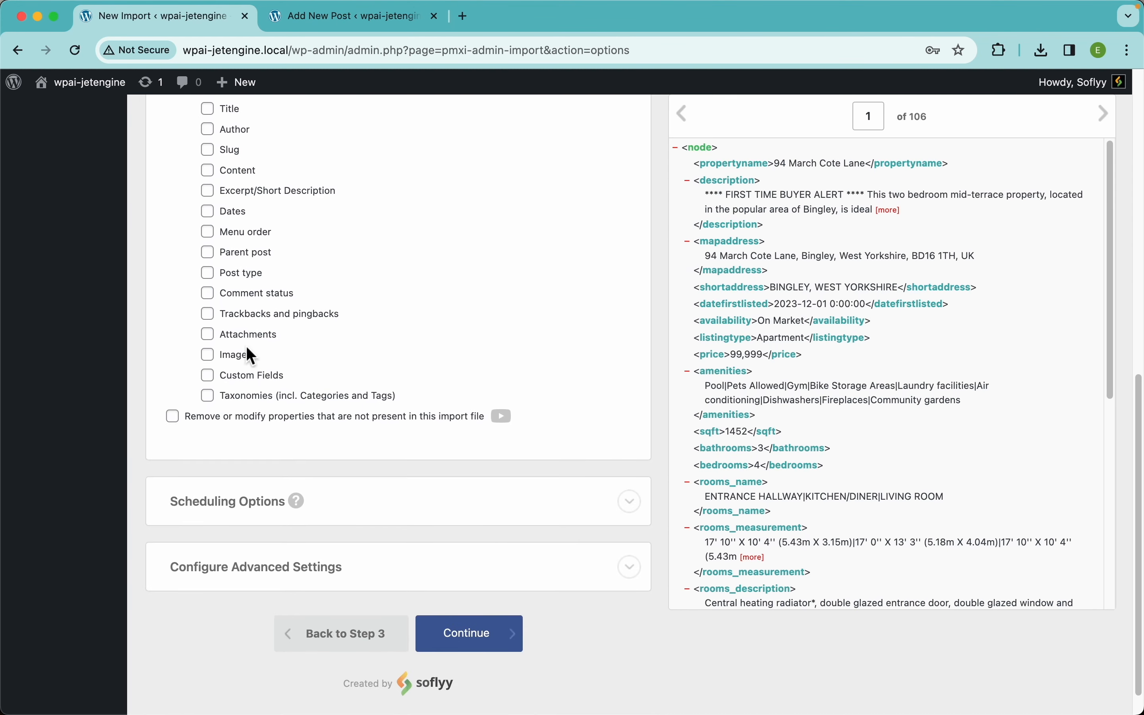
click(222, 354)
scroll(373, 285, up, 6)
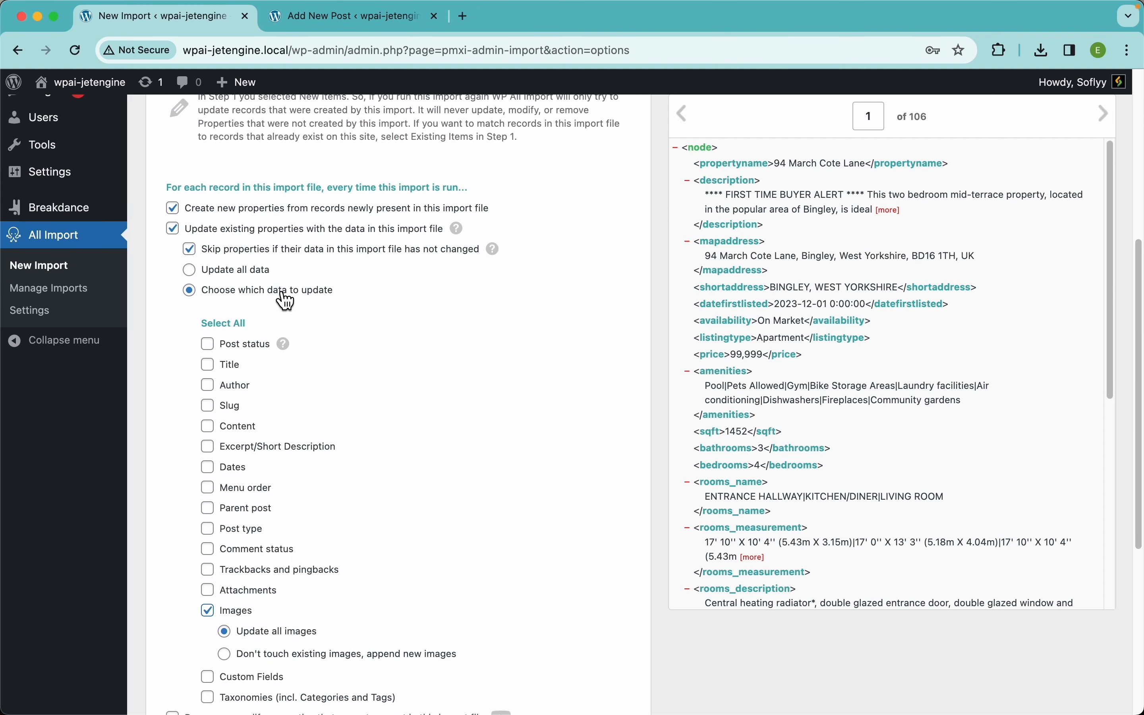
click(239, 268)
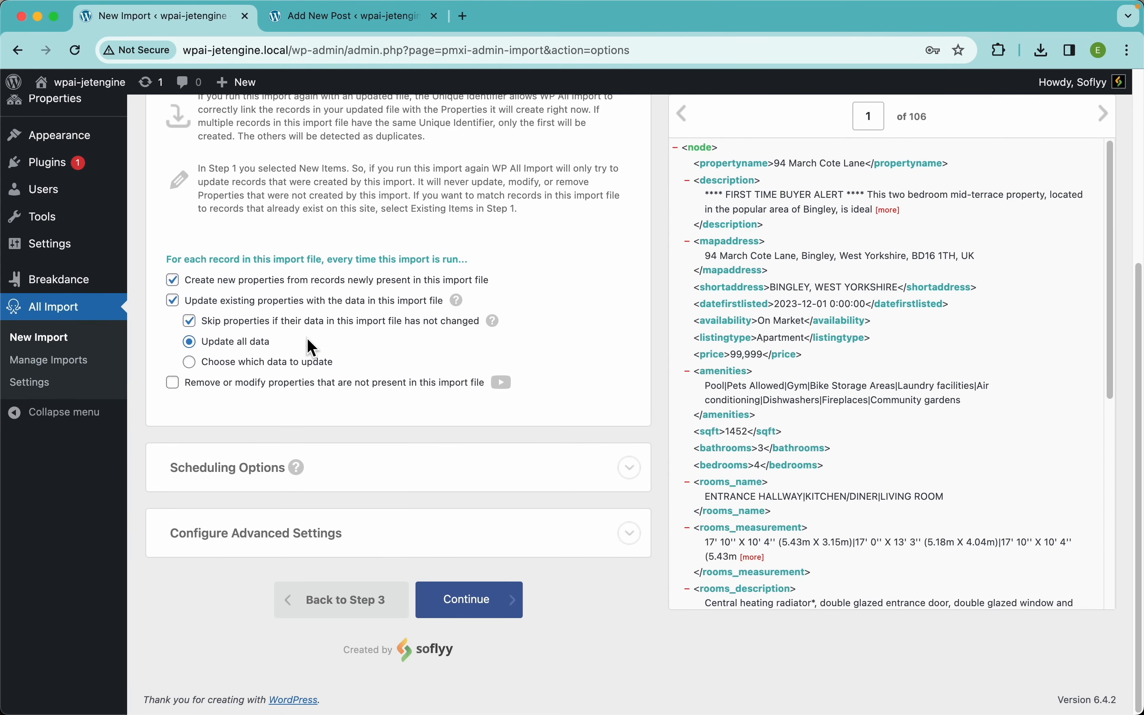
Enable removing or modifying properties not present in the import file, and apply it to all properties on this site.
click(325, 393)
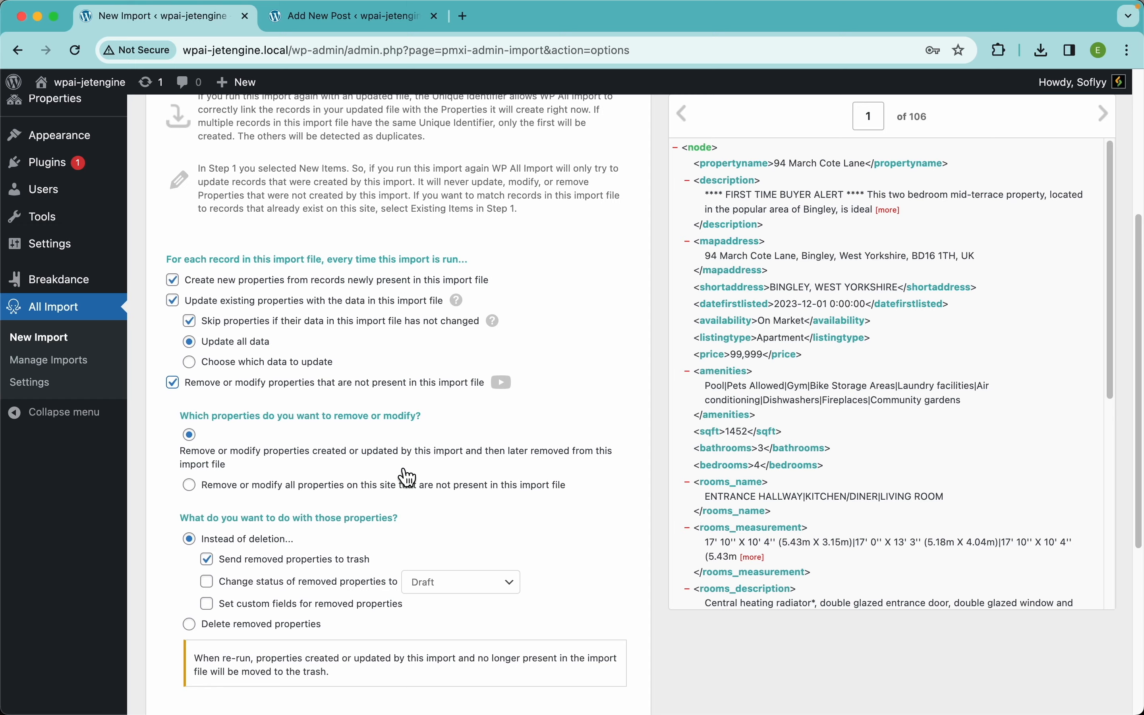
scroll(402, 471, down, 3)
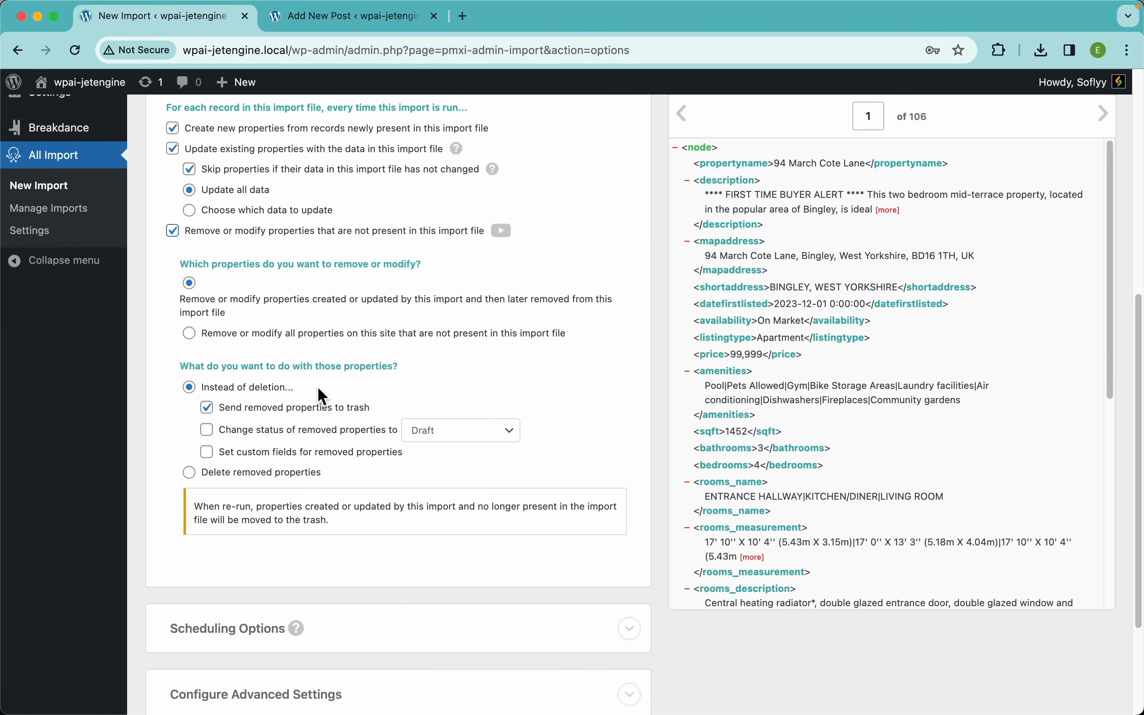
click(285, 347)
click(282, 305)
click(275, 347)
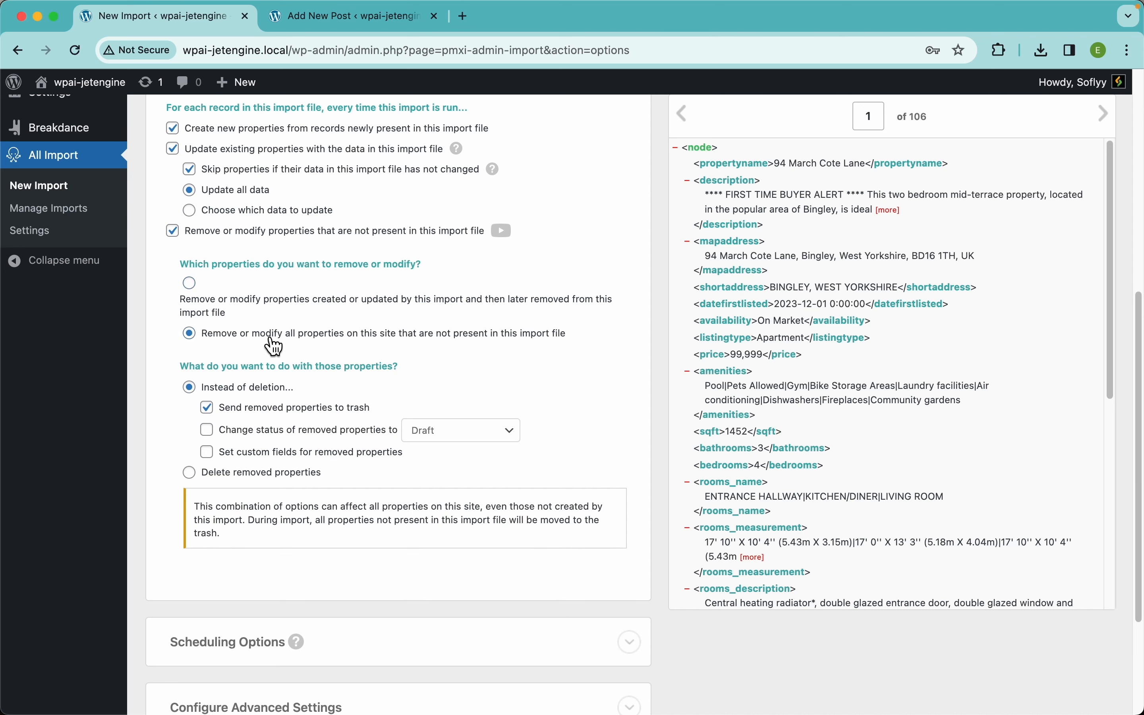
click(286, 307)
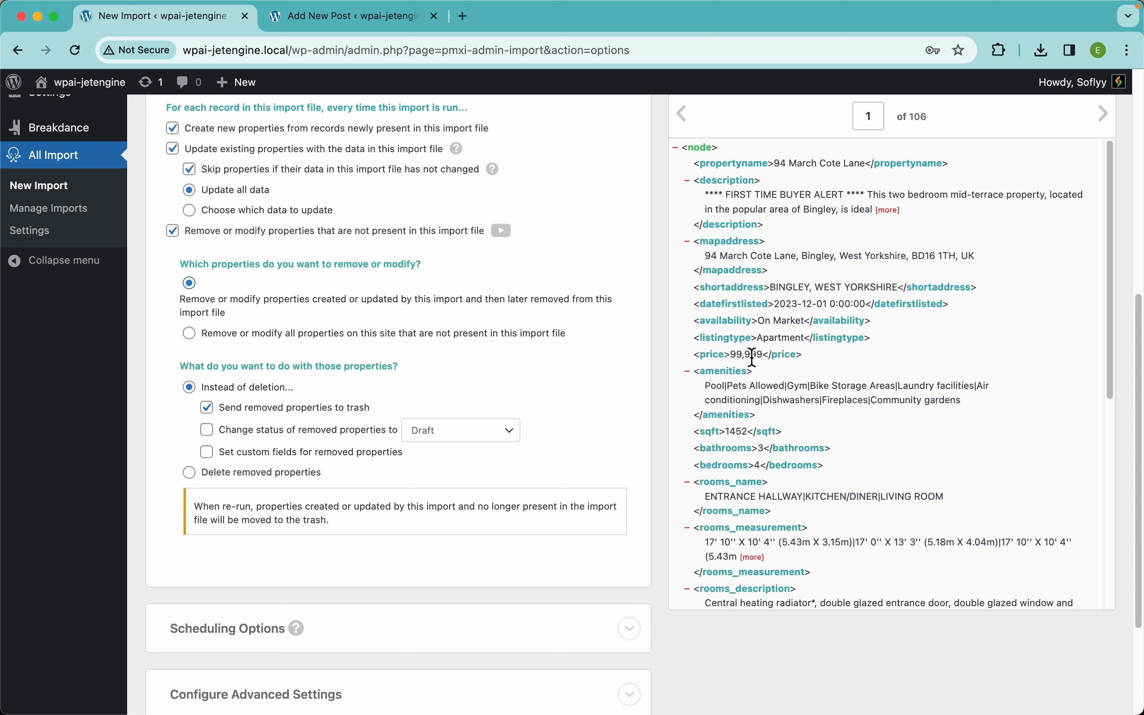
click(383, 335)
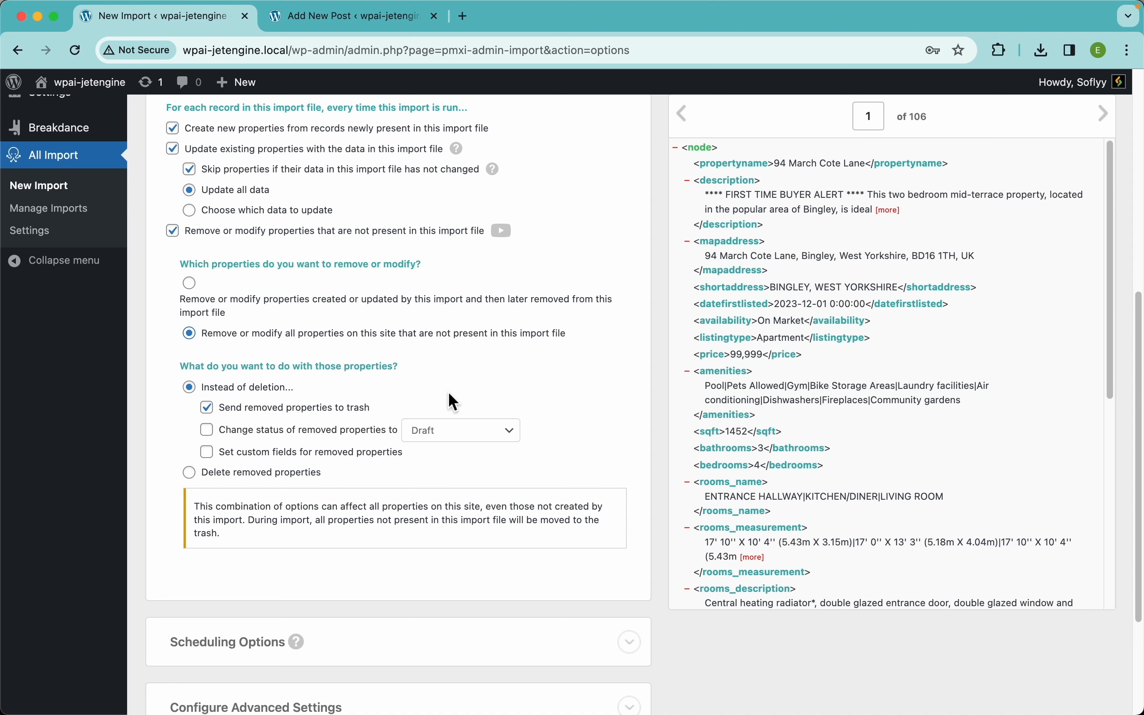
click(302, 313)
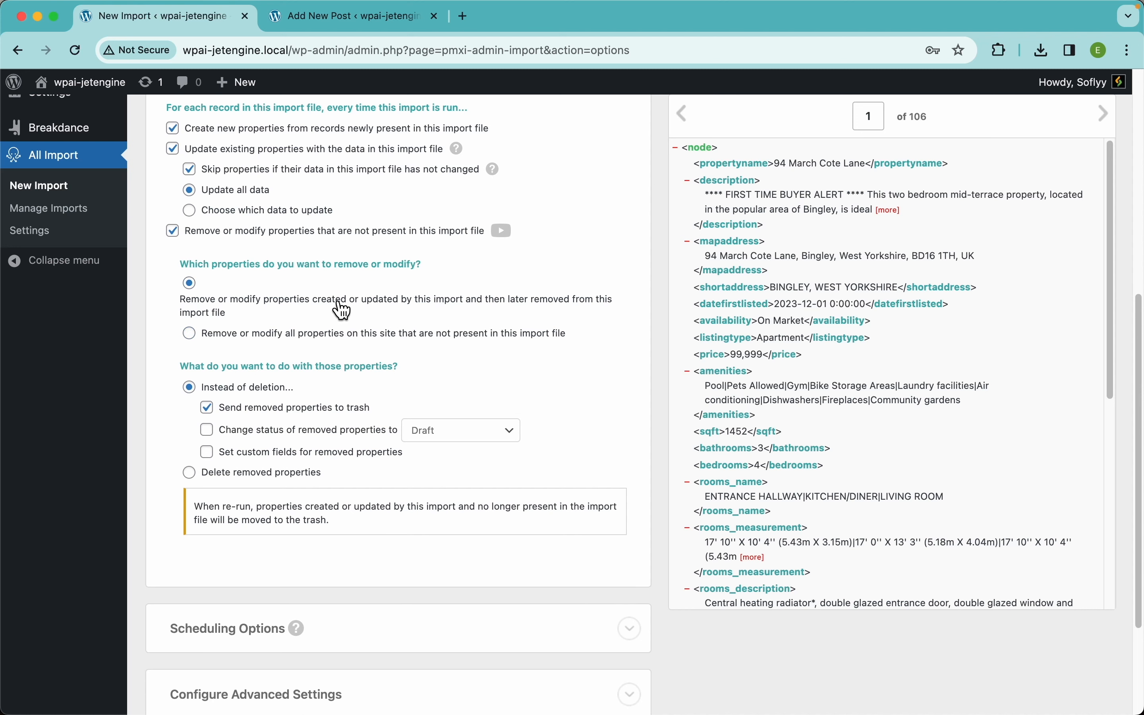
click(326, 335)
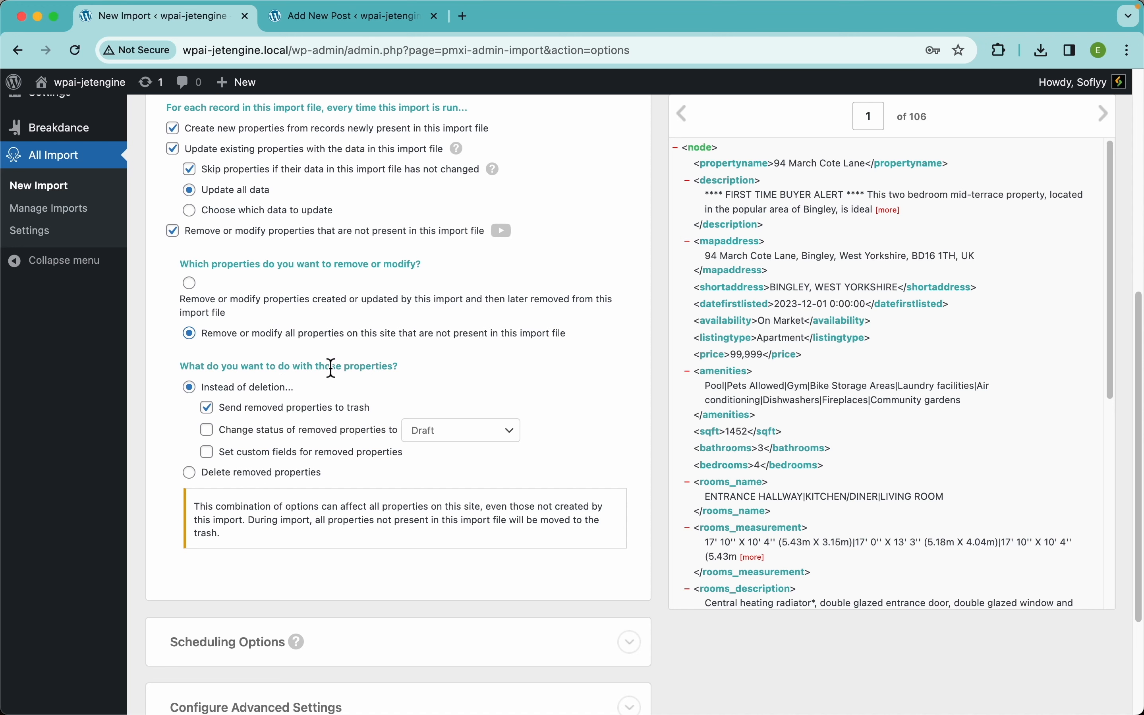
Try changing the status of removed properties to Draft and setting custom fields for them instead of deletion.
scroll(408, 372, down, 3)
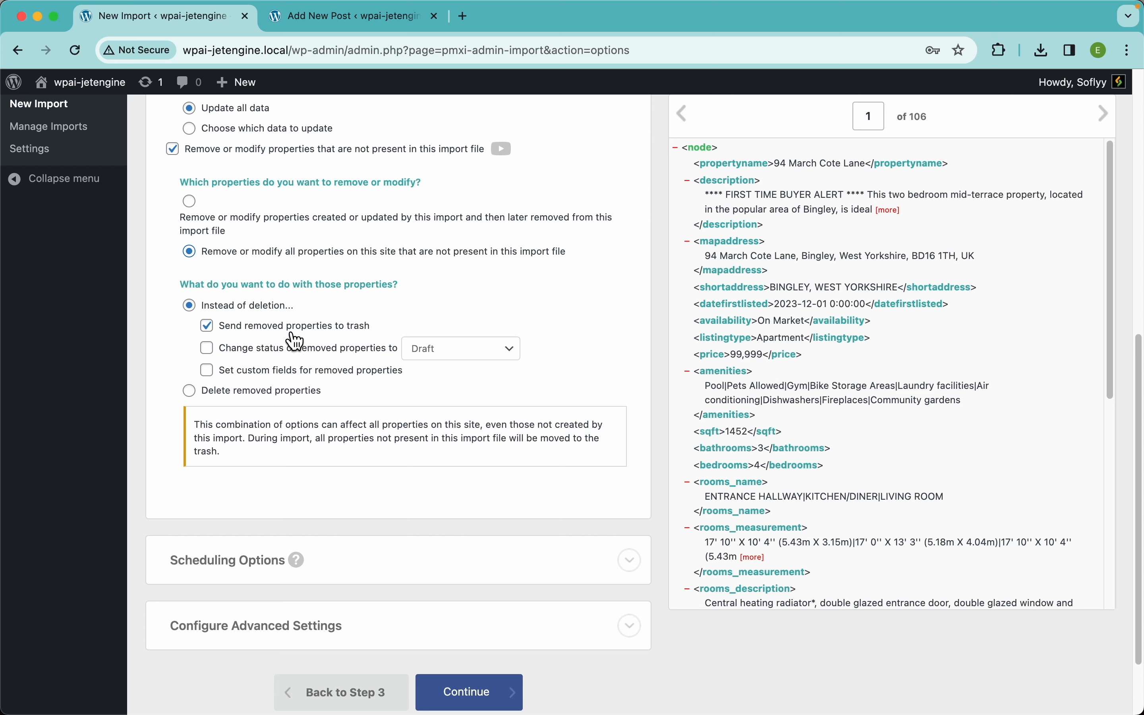
click(352, 350)
click(448, 360)
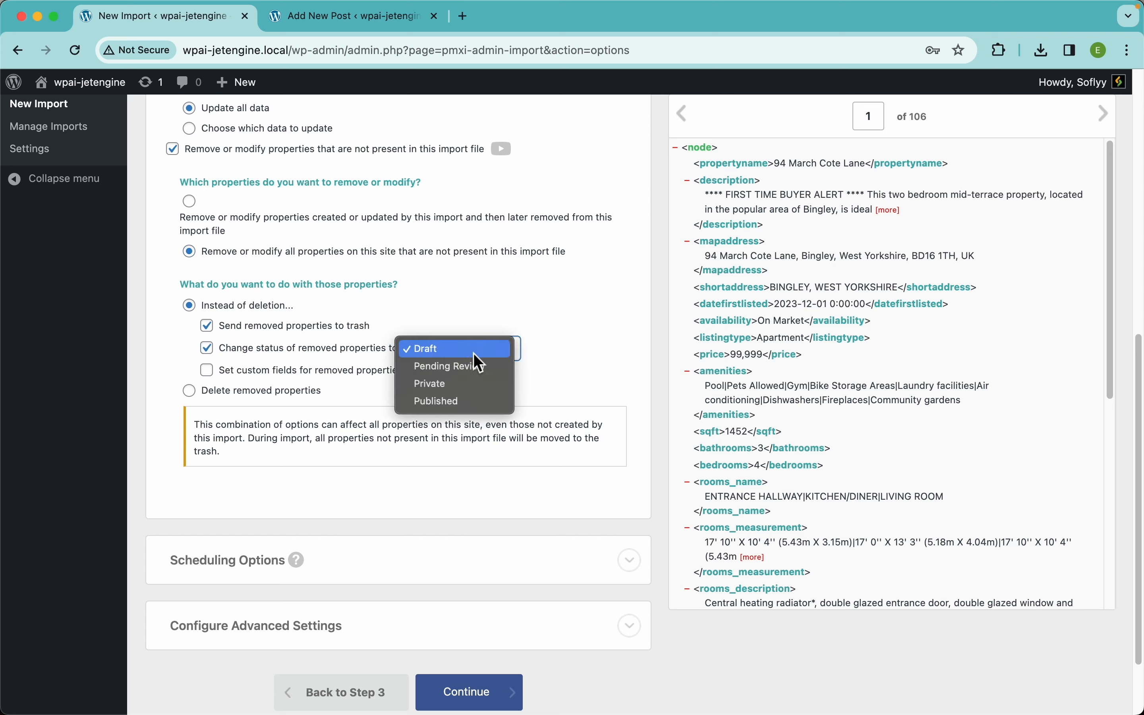
click(454, 309)
click(321, 373)
click(284, 406)
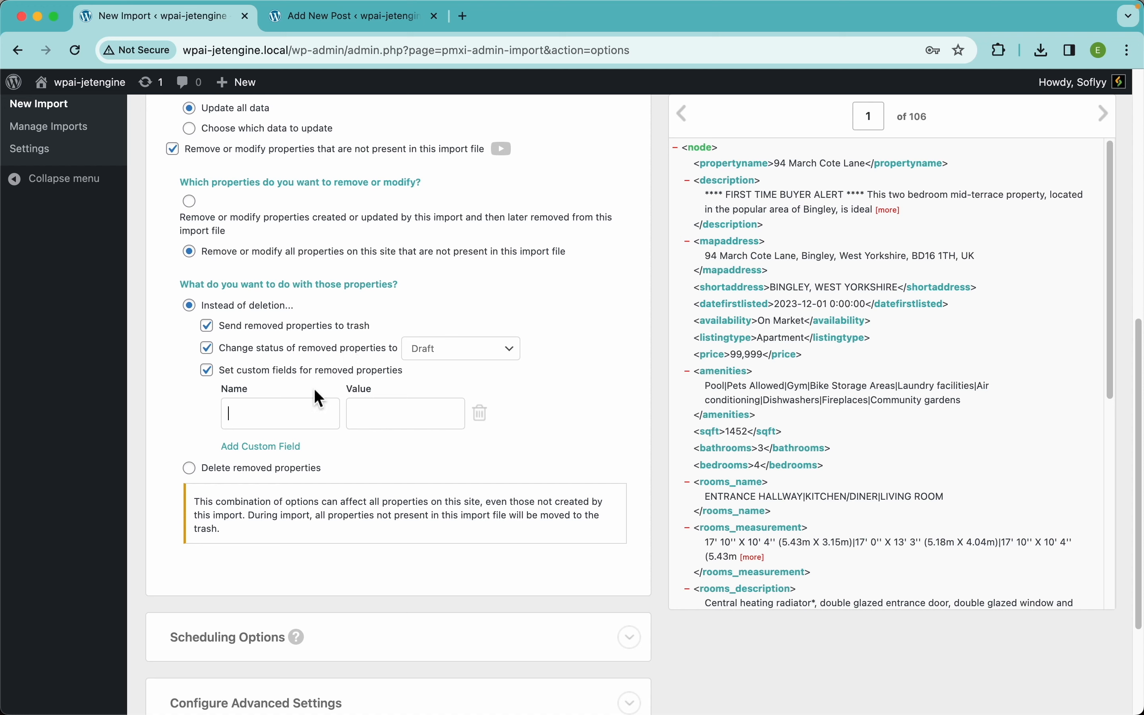
Choose to delete removed properties, including the files and images attached to them.
click(274, 469)
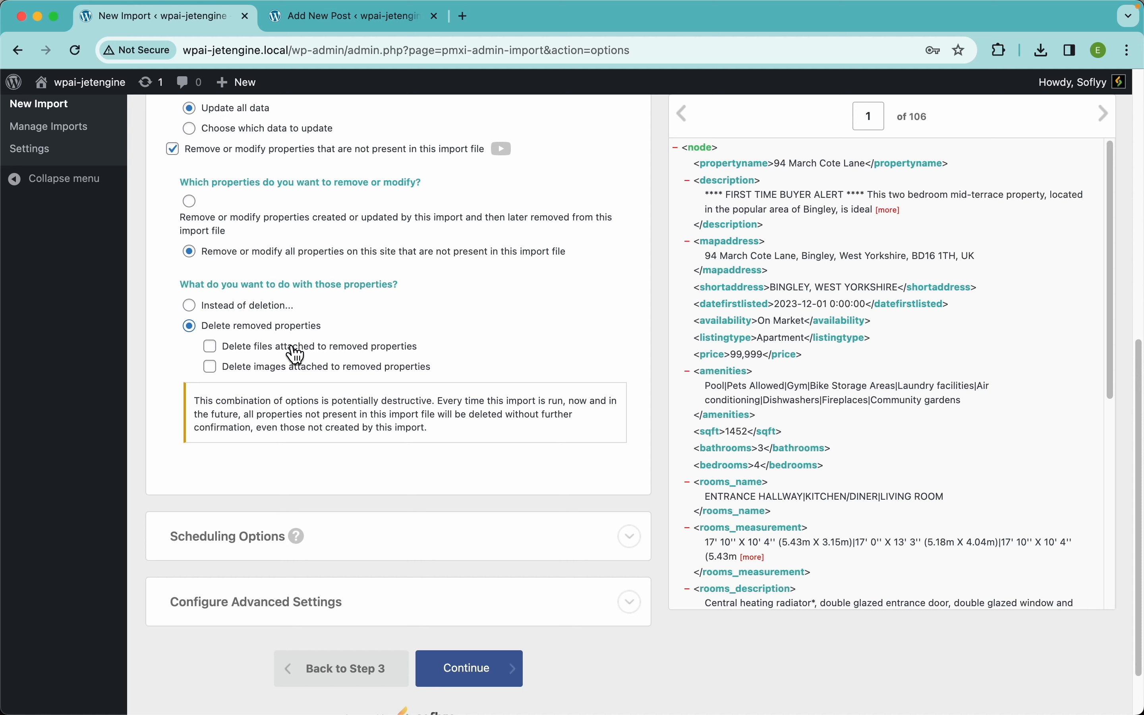
click(281, 350)
click(278, 368)
scroll(456, 249, up, 5)
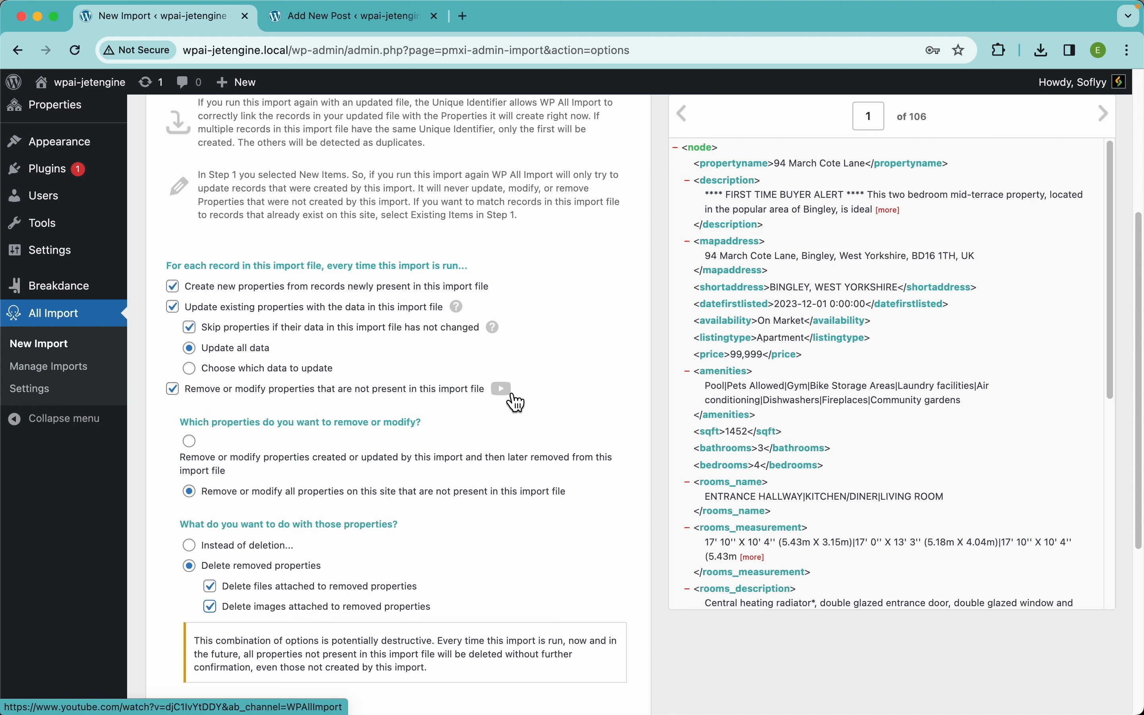
Turn off removing or modifying properties that are not present in the import file.
click(293, 392)
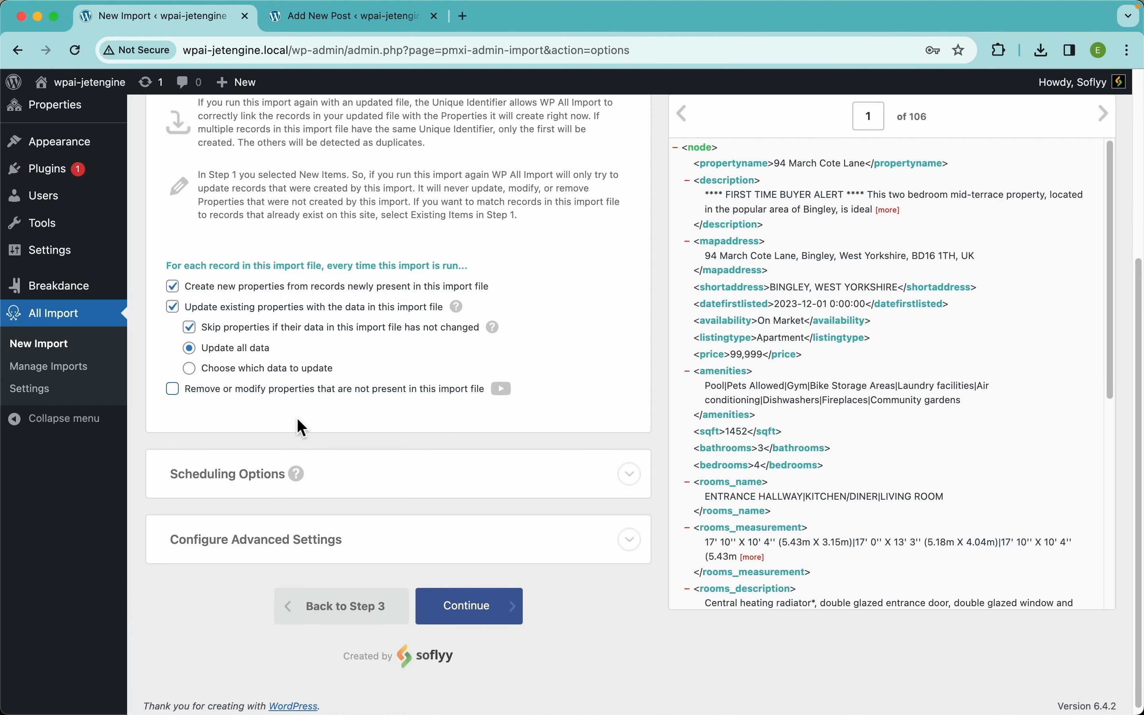
scroll(385, 407, down, 1)
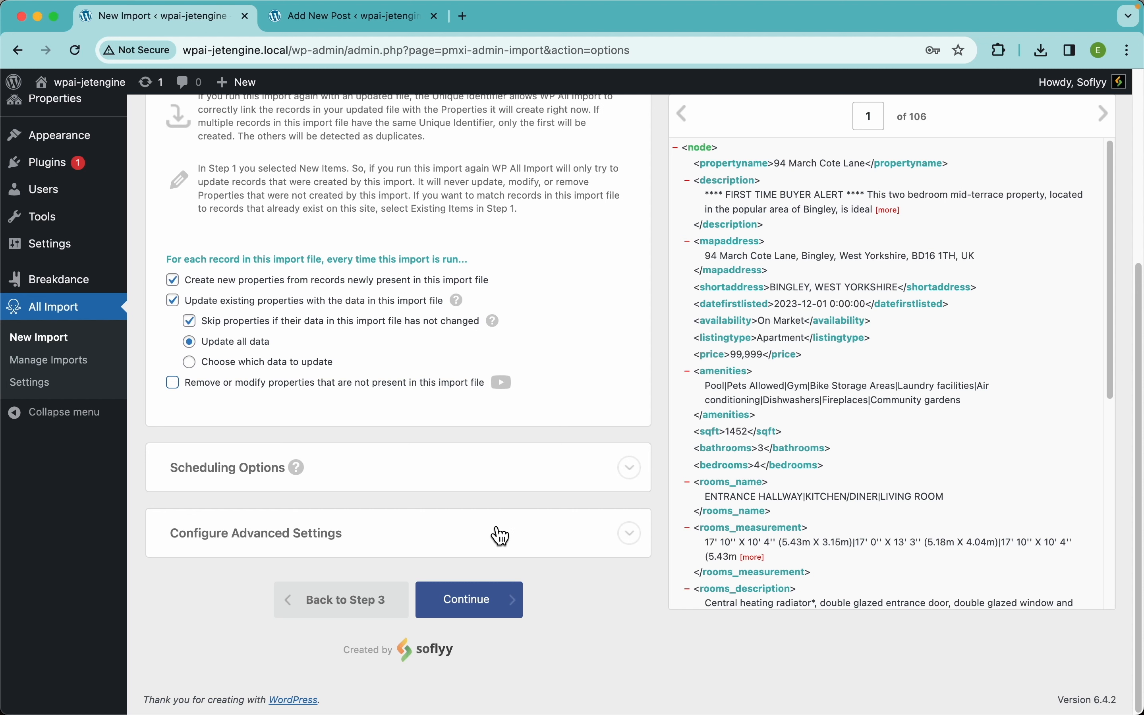
scroll(529, 414, up, 6)
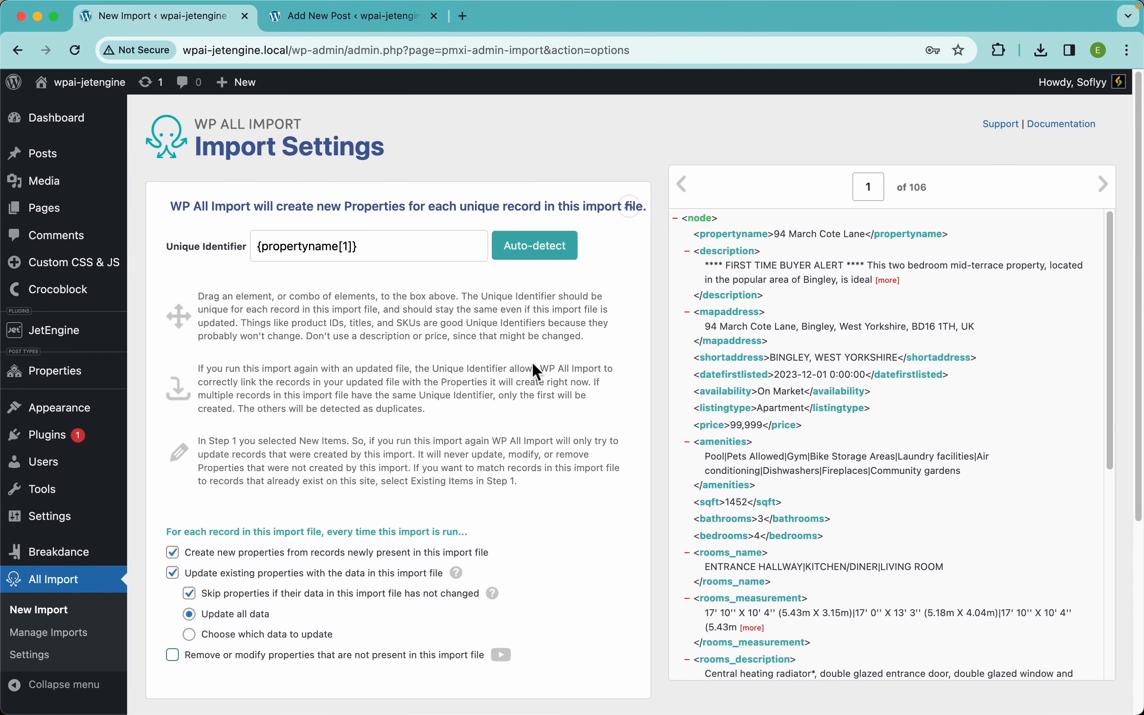
Accept the import settings, proceed to the confirmation stage and run the import.
scroll(534, 370, down, 6)
click(492, 591)
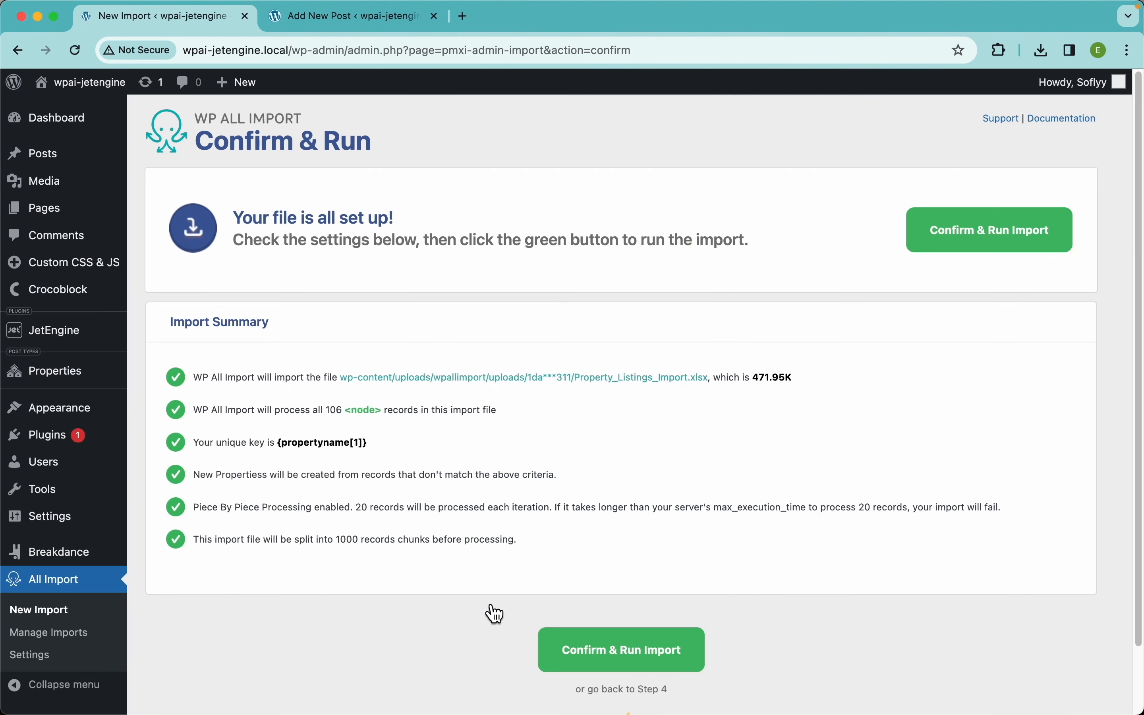
click(964, 239)
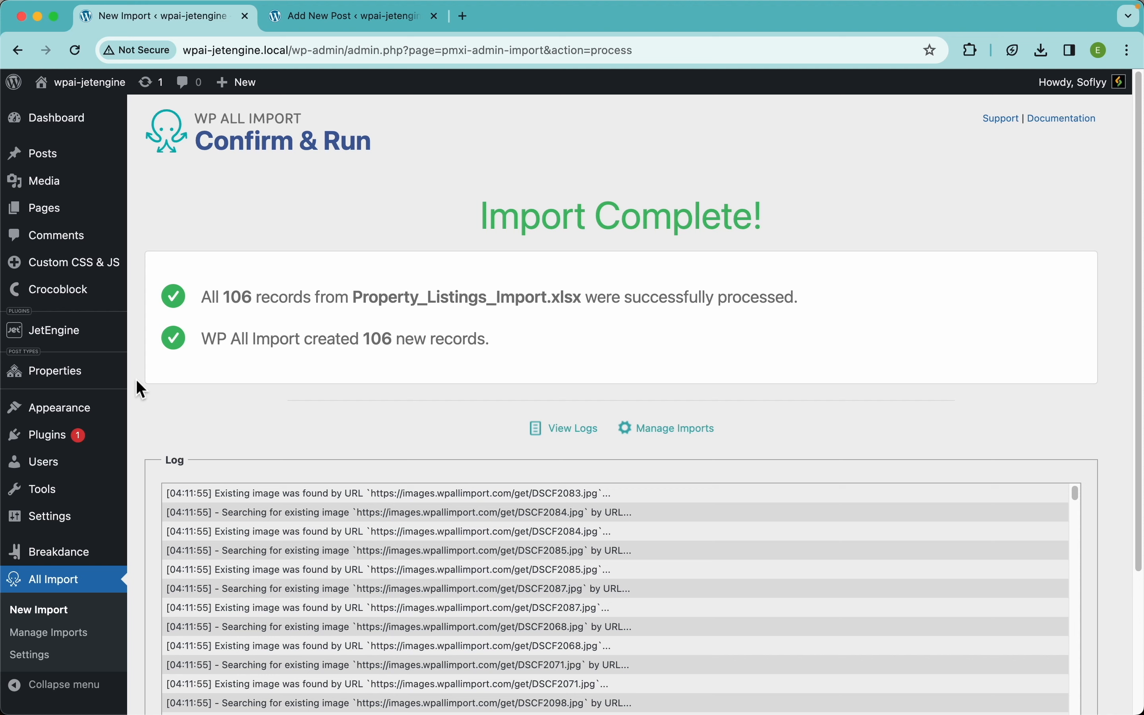
Open the list of Properties posts and look through the imported entries.
click(41, 380)
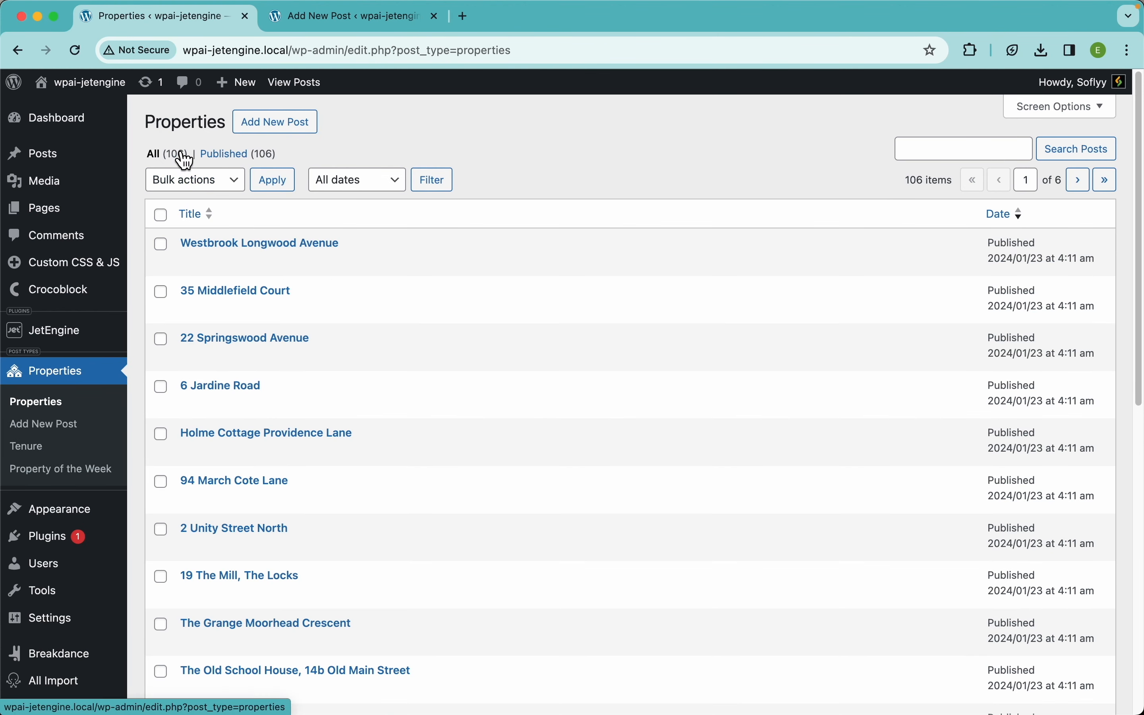
scroll(465, 353, down, 10)
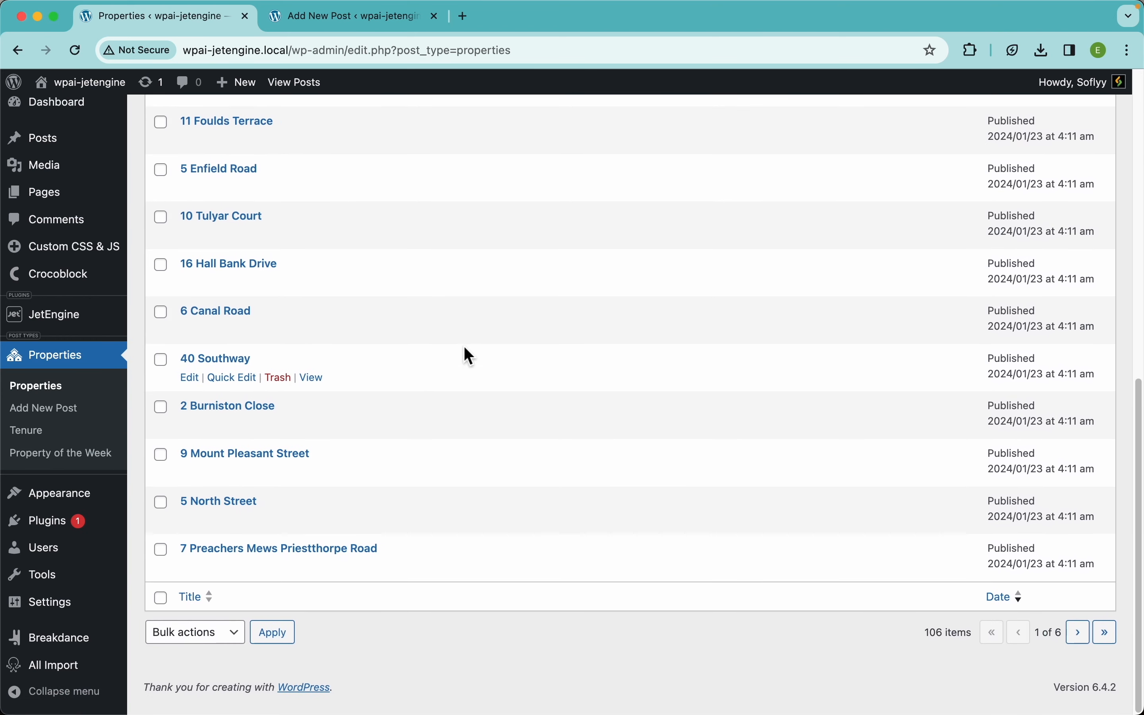
scroll(465, 348, up, 10)
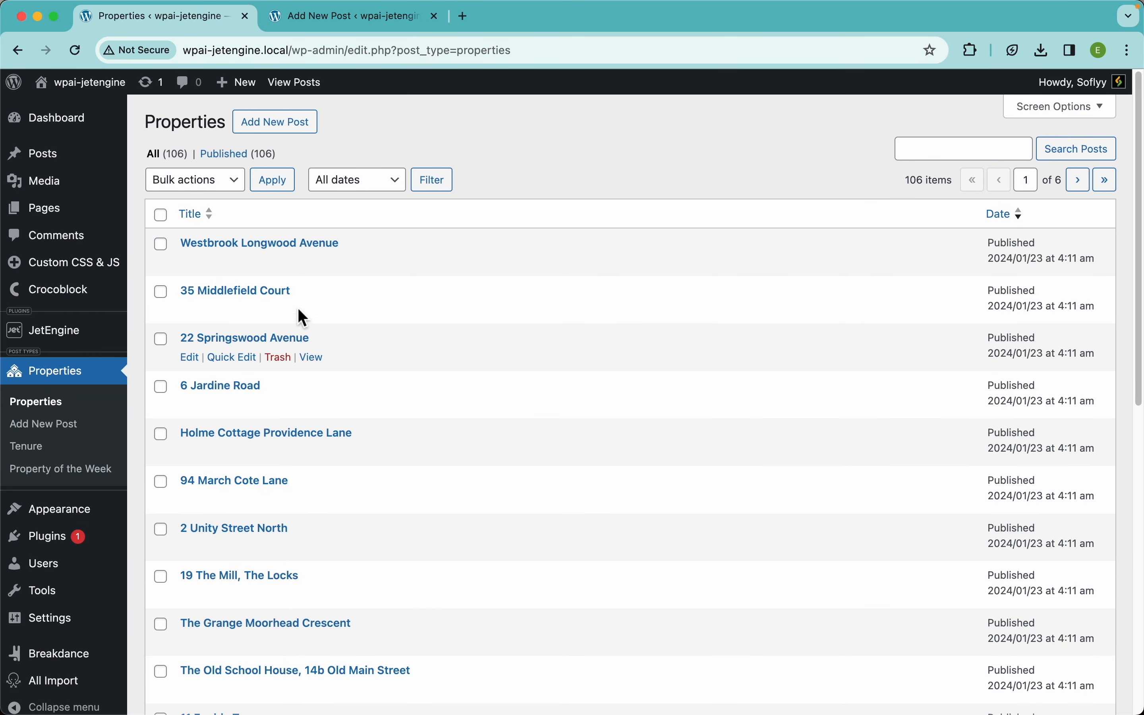
Visit the site's home page and browse the property carousel under Explore Homes On URBIA.
click(91, 83)
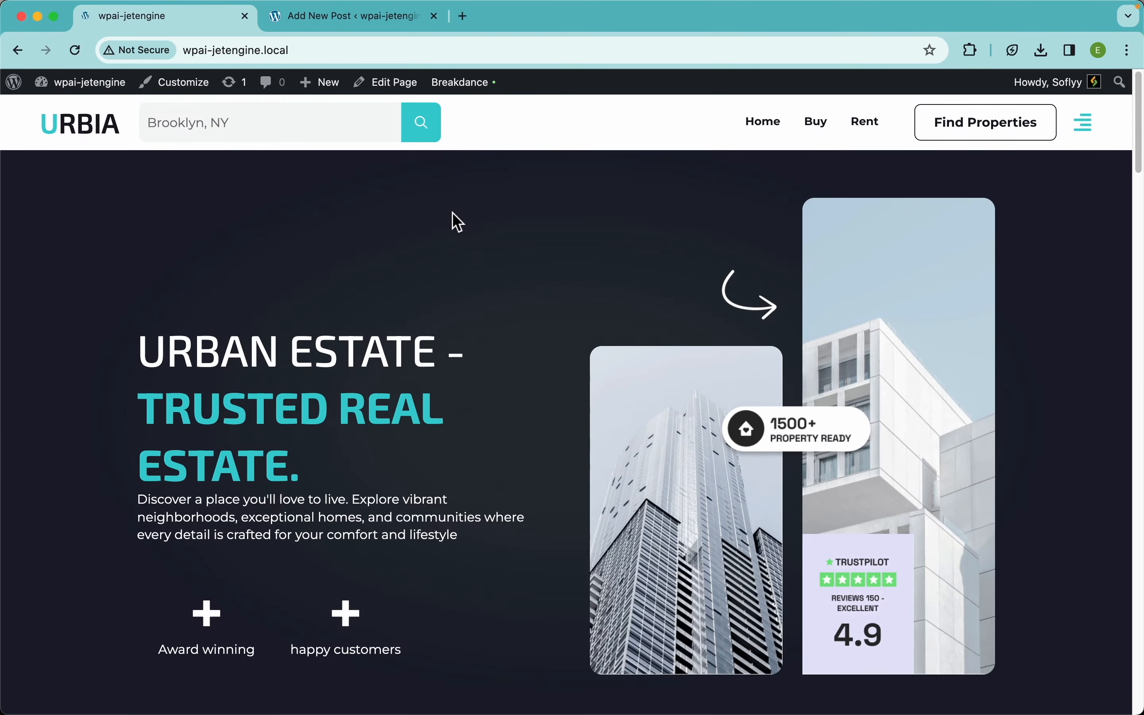
scroll(446, 473, down, 8)
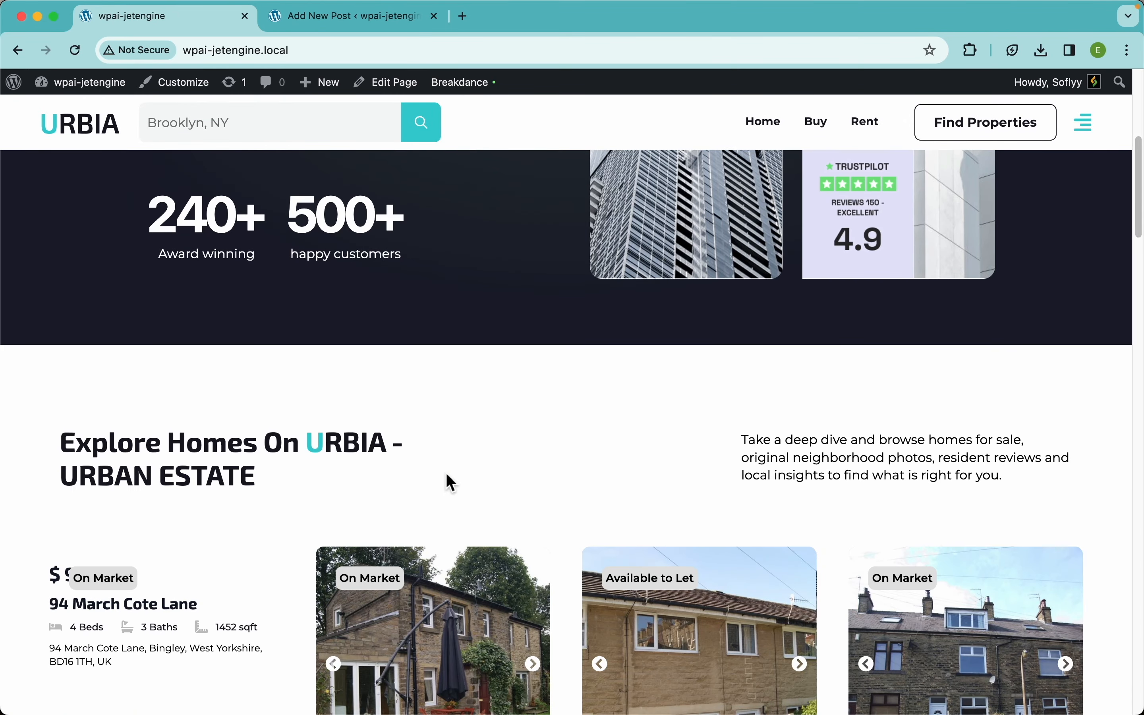
scroll(447, 474, down, 5)
scroll(562, 534, down, 1)
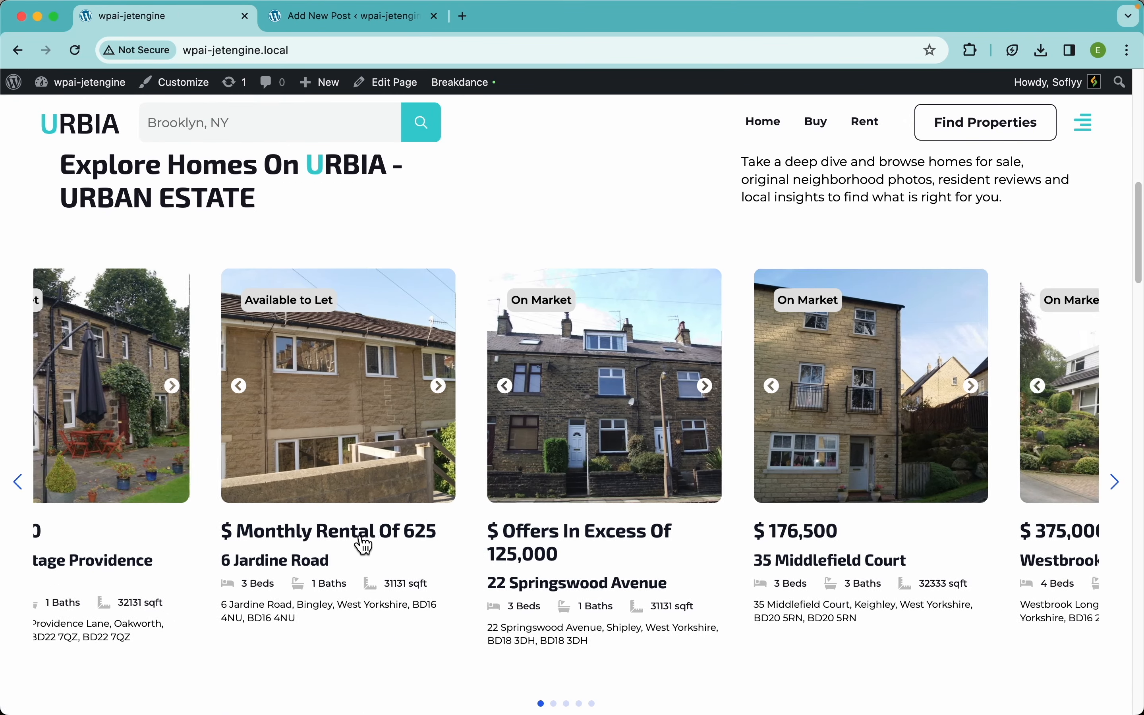
drag(361, 540, 141, 551)
drag(810, 545, 326, 581)
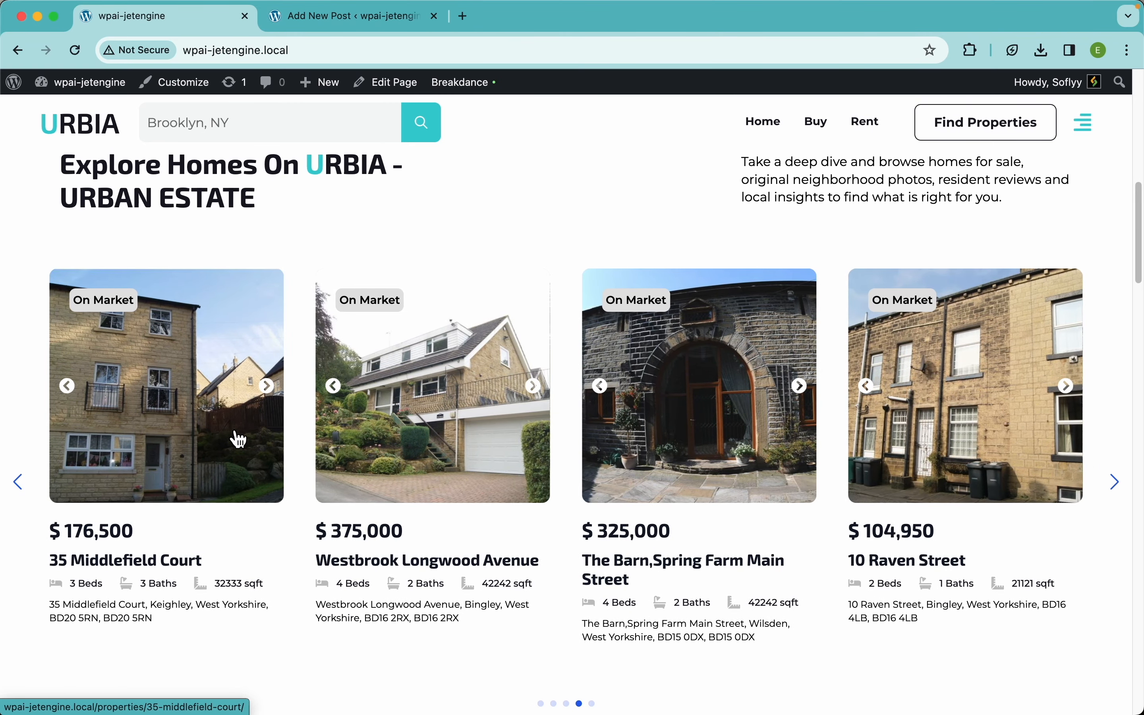
Open the Holme Cottage Providence Lane property page and page through its gallery images in the lightbox.
click(238, 438)
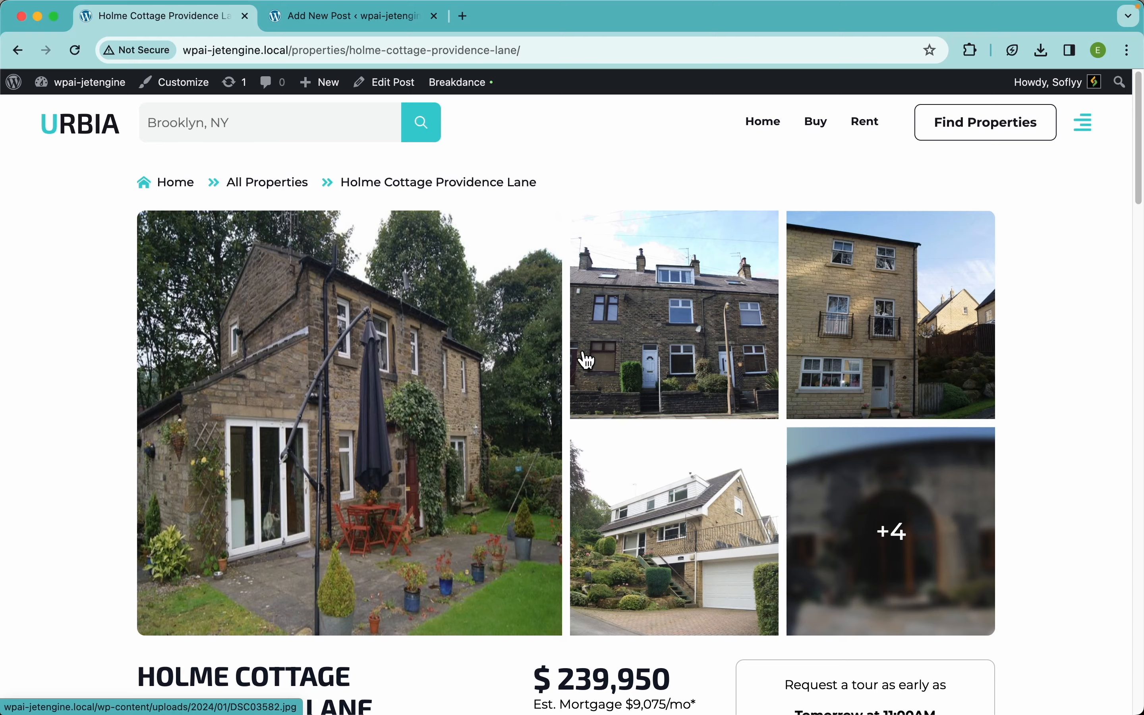
click(668, 352)
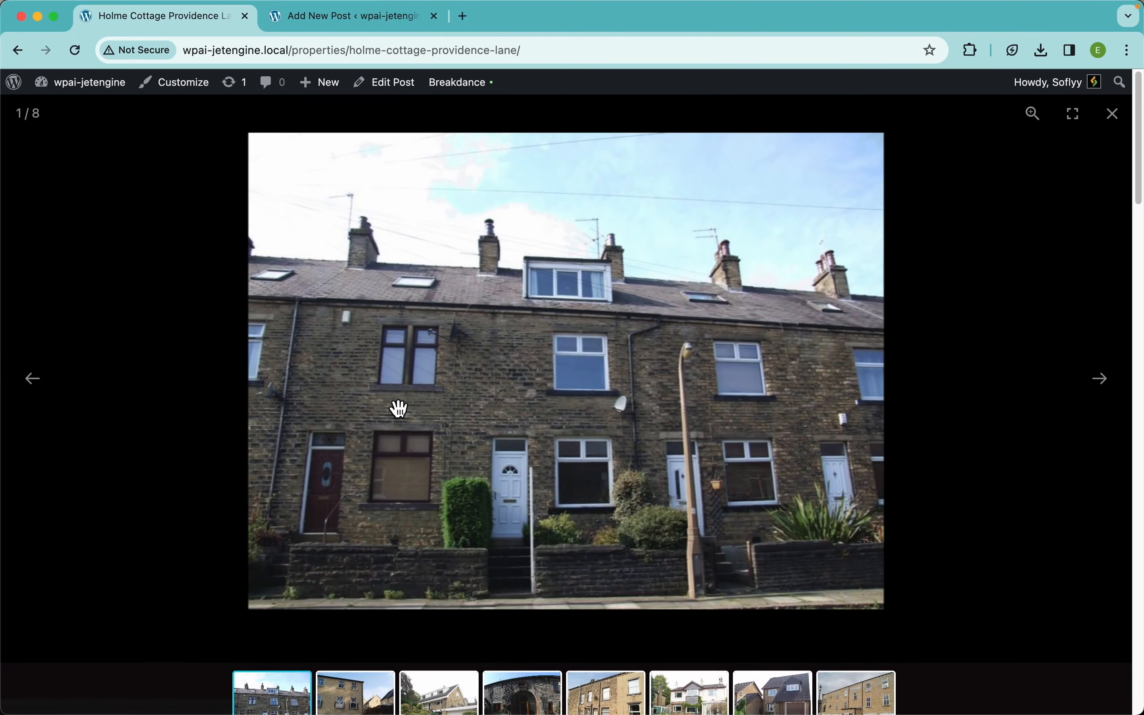
click(1114, 392)
click(1114, 393)
click(1114, 392)
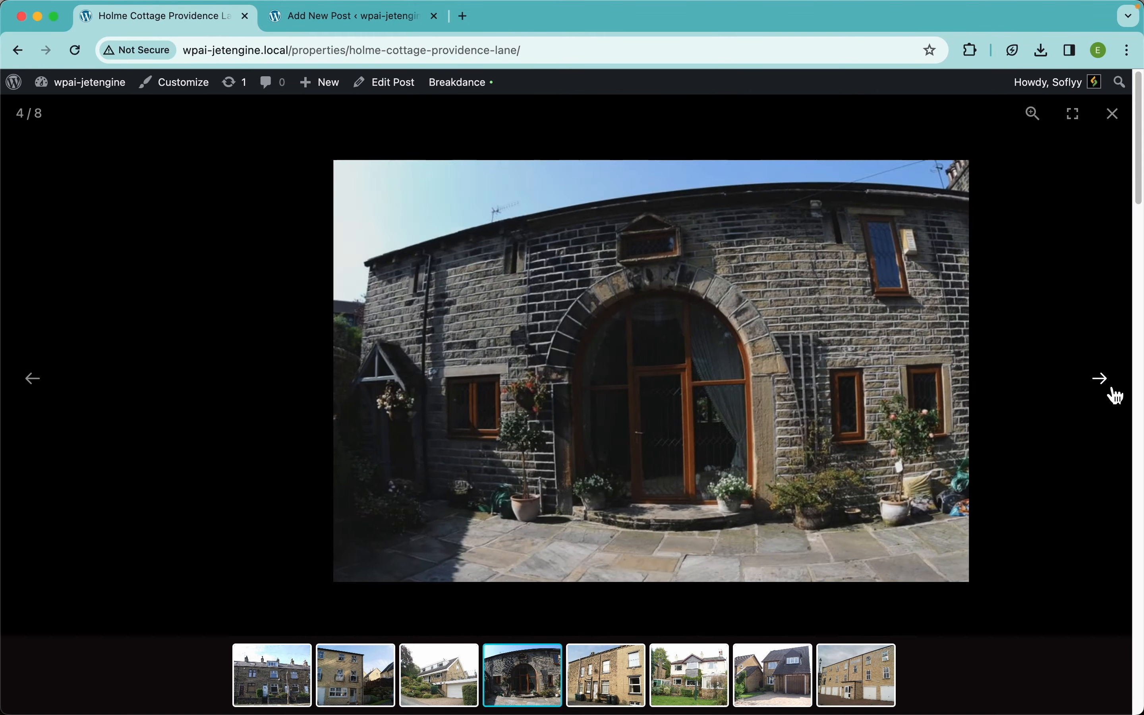
click(1115, 392)
click(965, 326)
Review the property page's price, location map, description, amenities, rooms and agent information.
scroll(555, 486, down, 8)
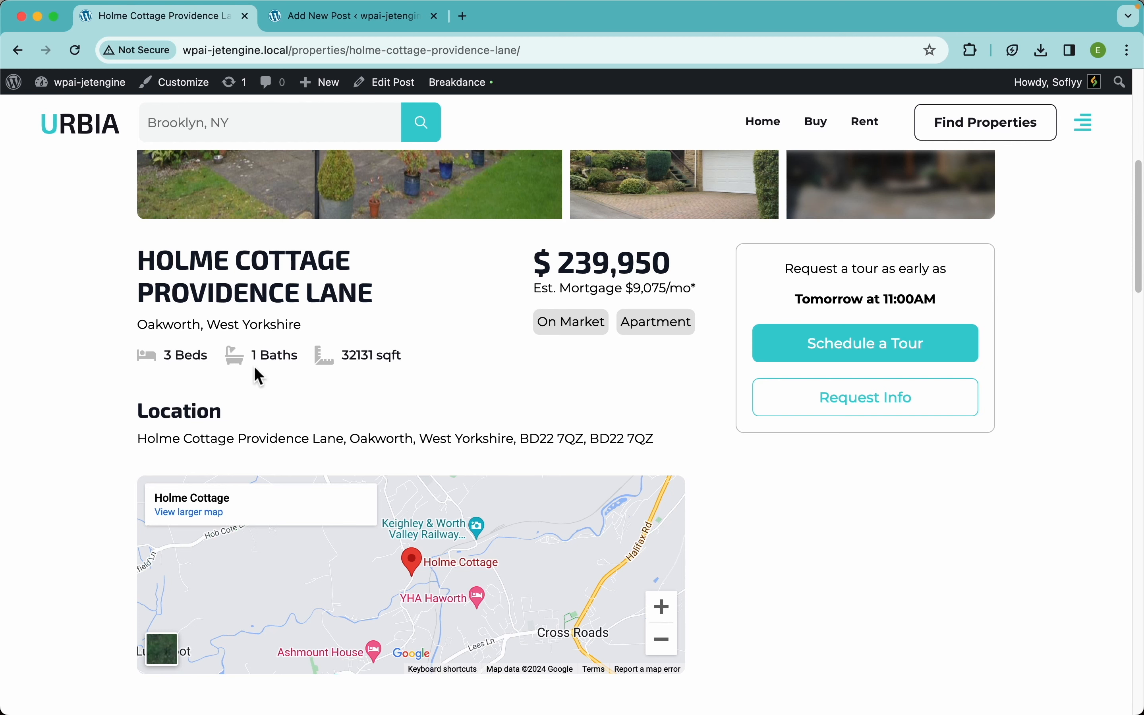
scroll(331, 355, down, 5)
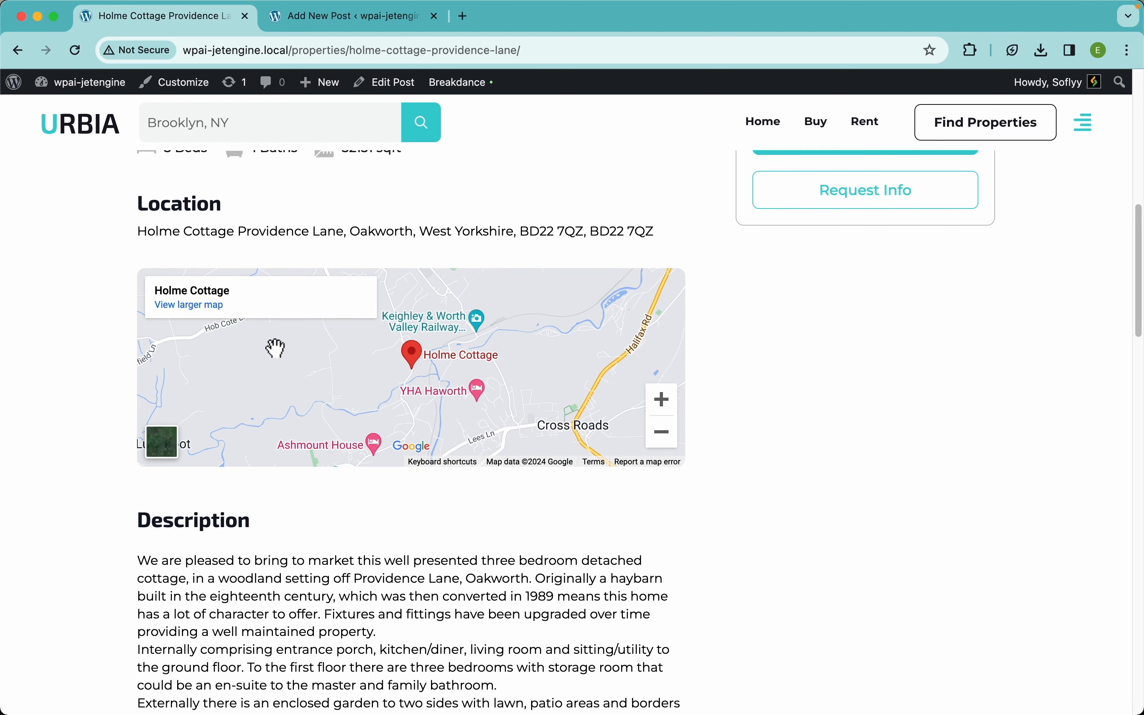
scroll(487, 520, down, 20)
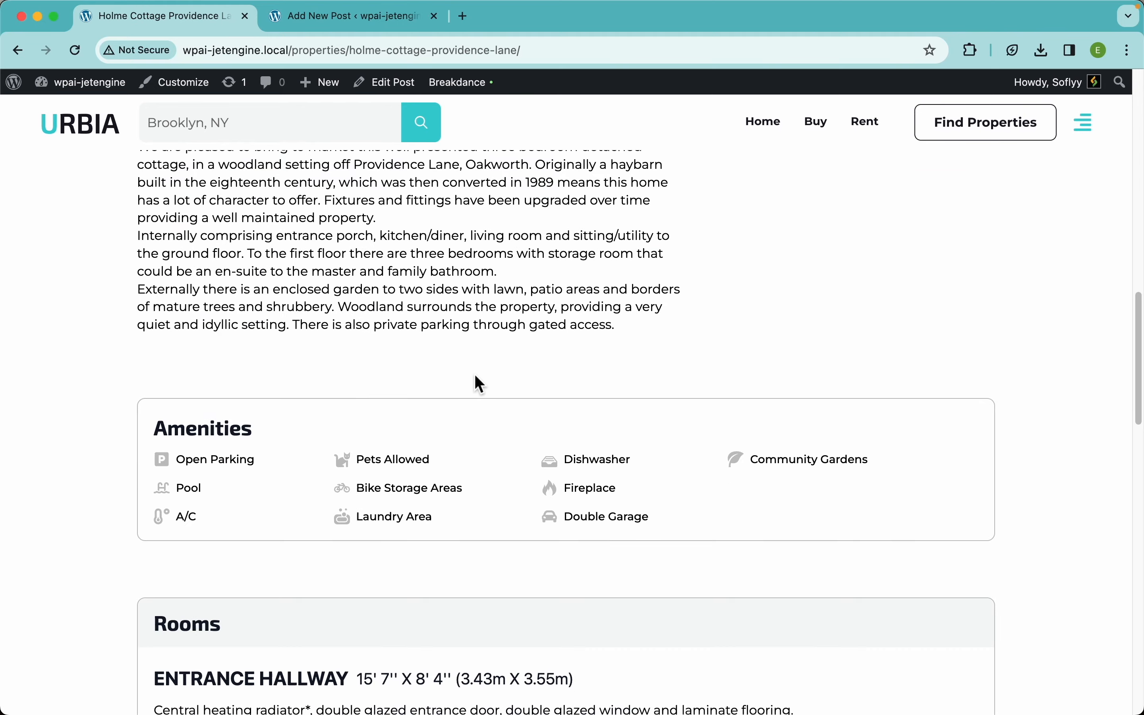
scroll(459, 356, down, 15)
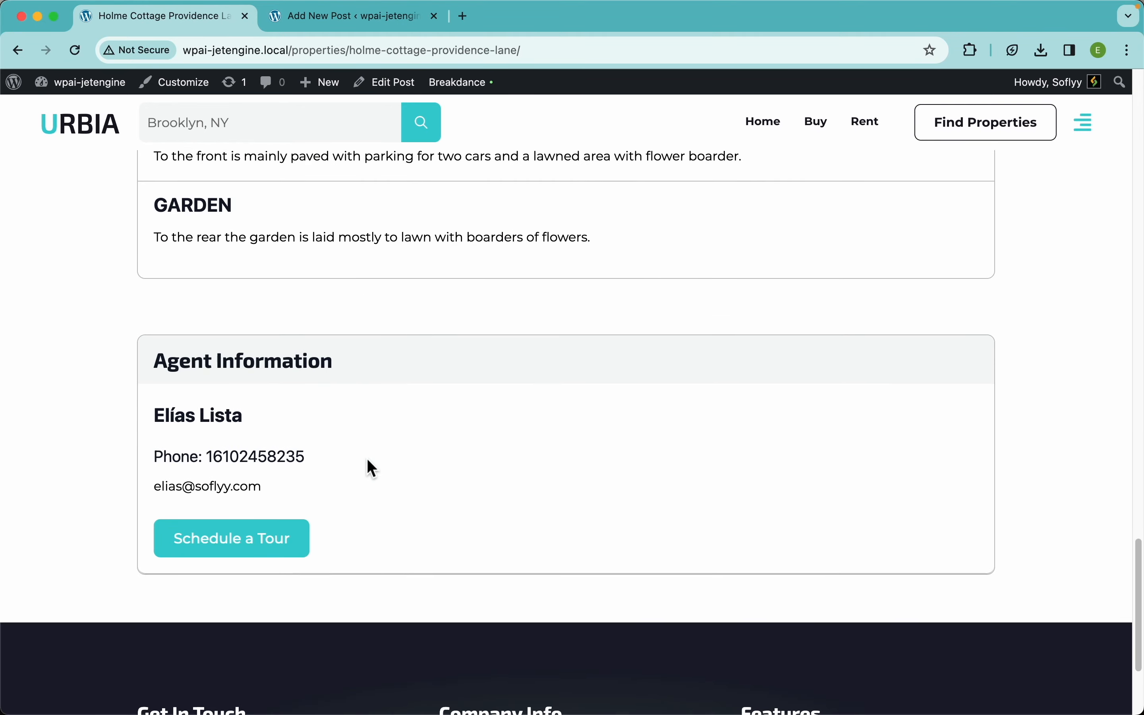
scroll(515, 316, up, 20)
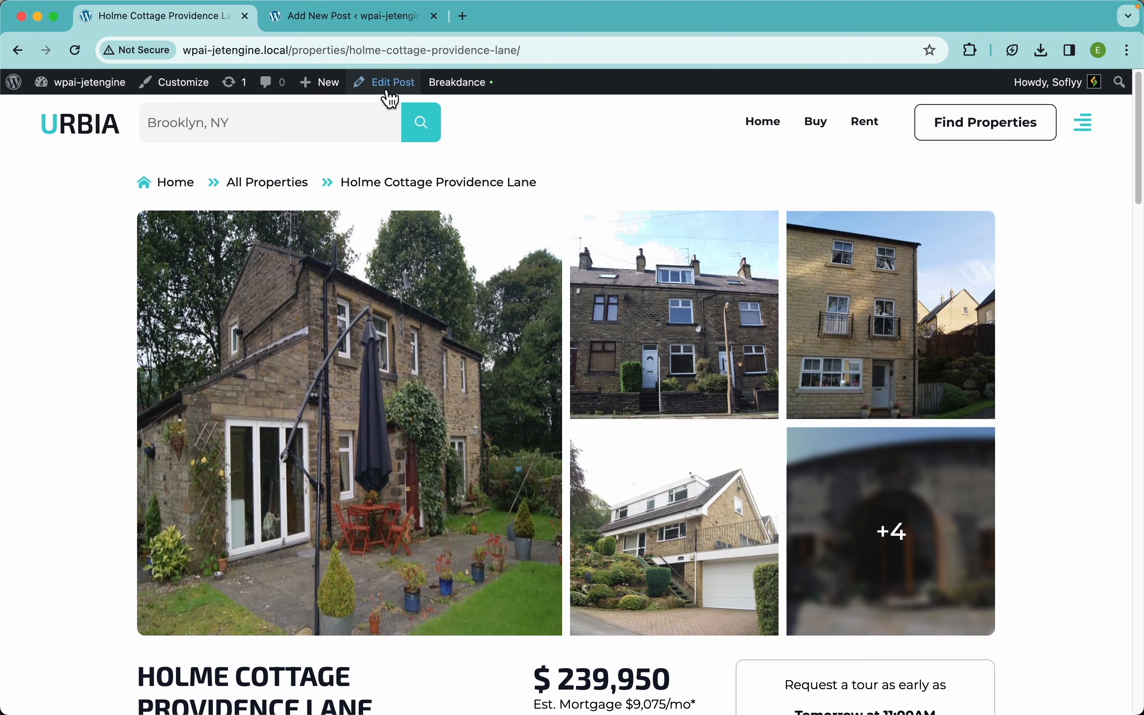
Open the Holme Cottage Providence Lane post for editing and check its content, Tenure, Property of the Week, featured image and gallery.
click(392, 88)
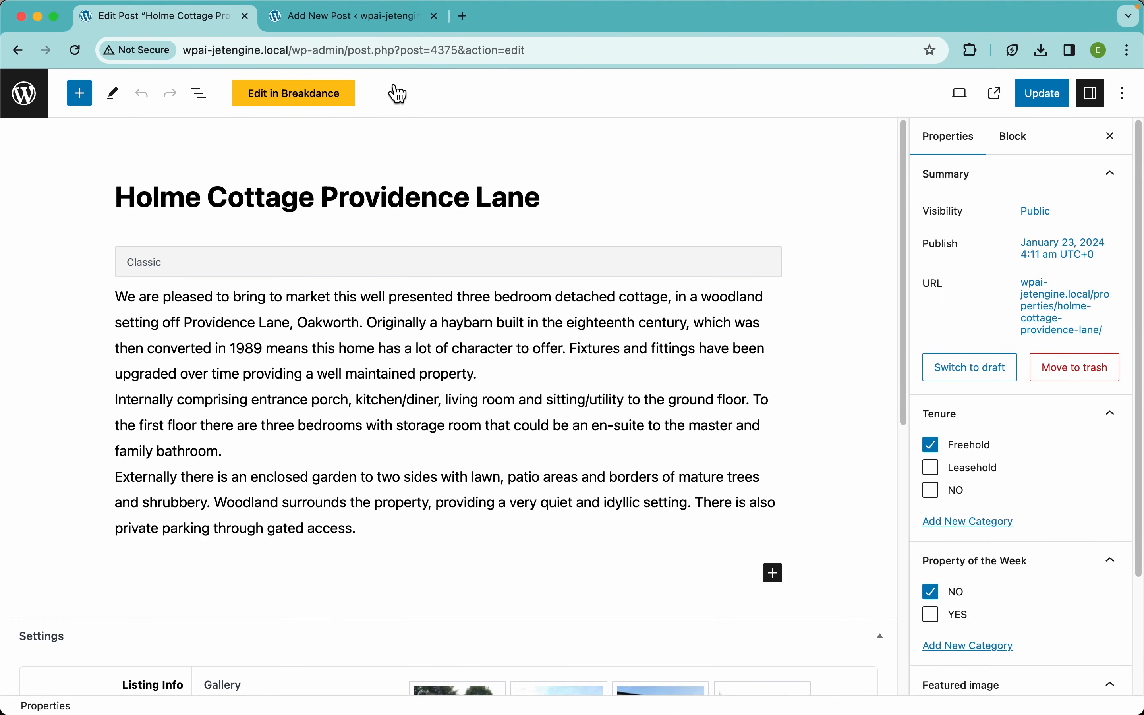
scroll(388, 389, down, 3)
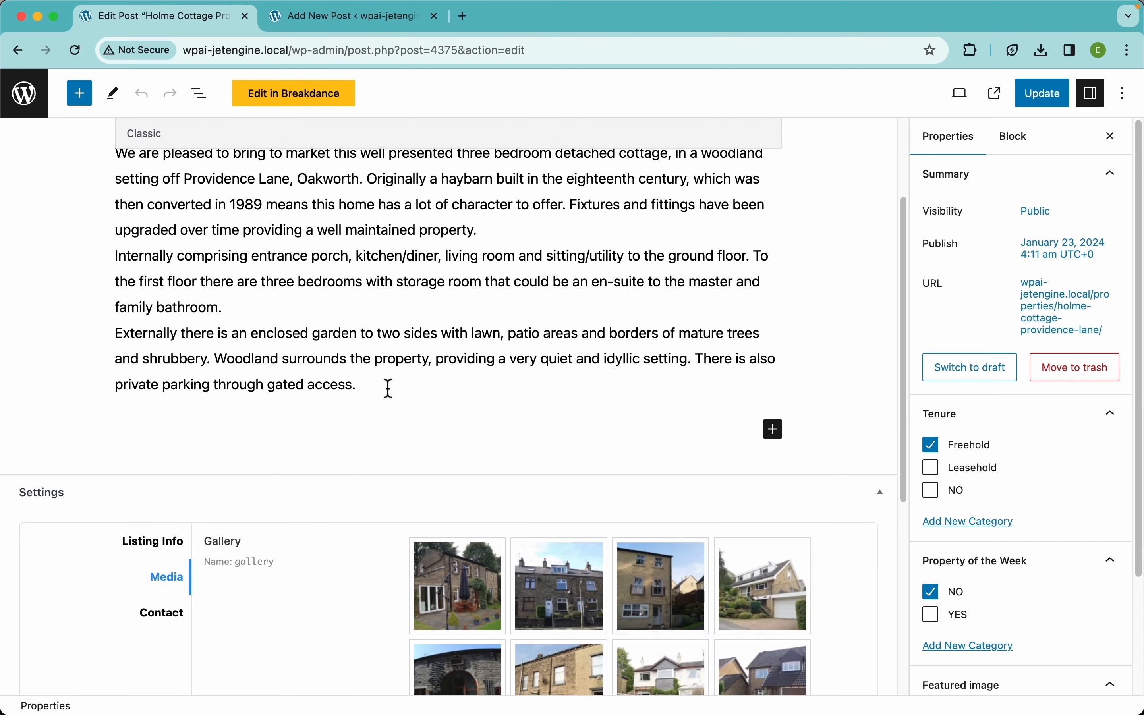
scroll(389, 388, down, 2)
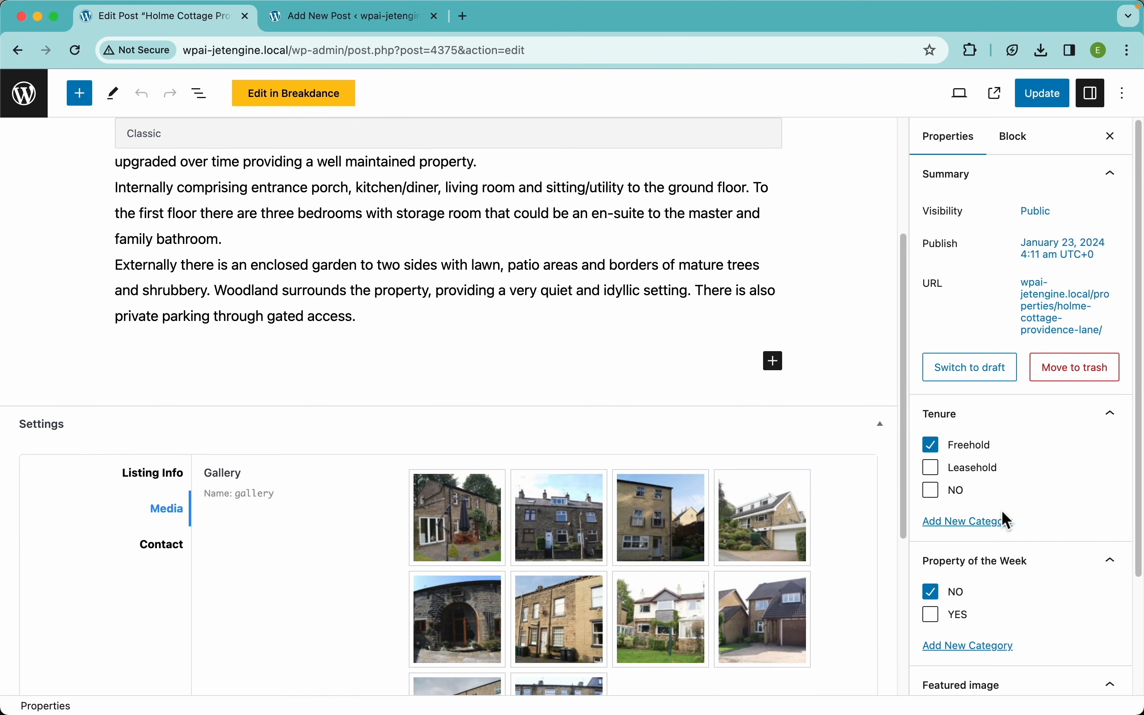
scroll(1008, 520, down, 3)
mouse_move(1023, 578)
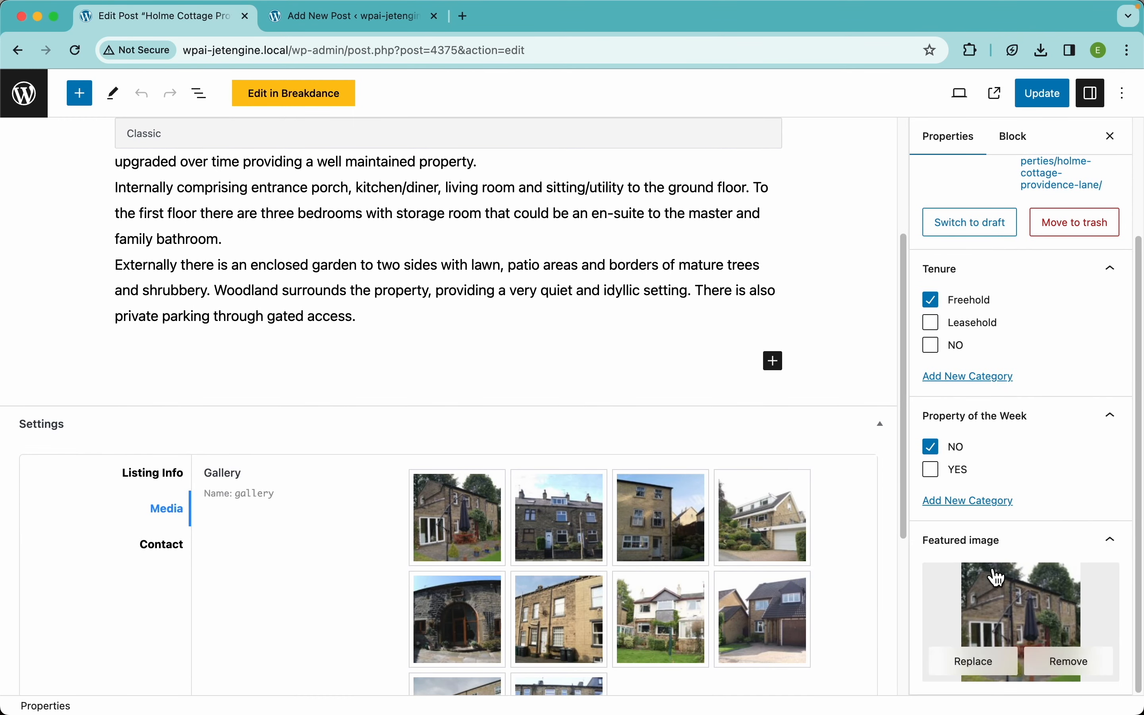
scroll(248, 499, down, 5)
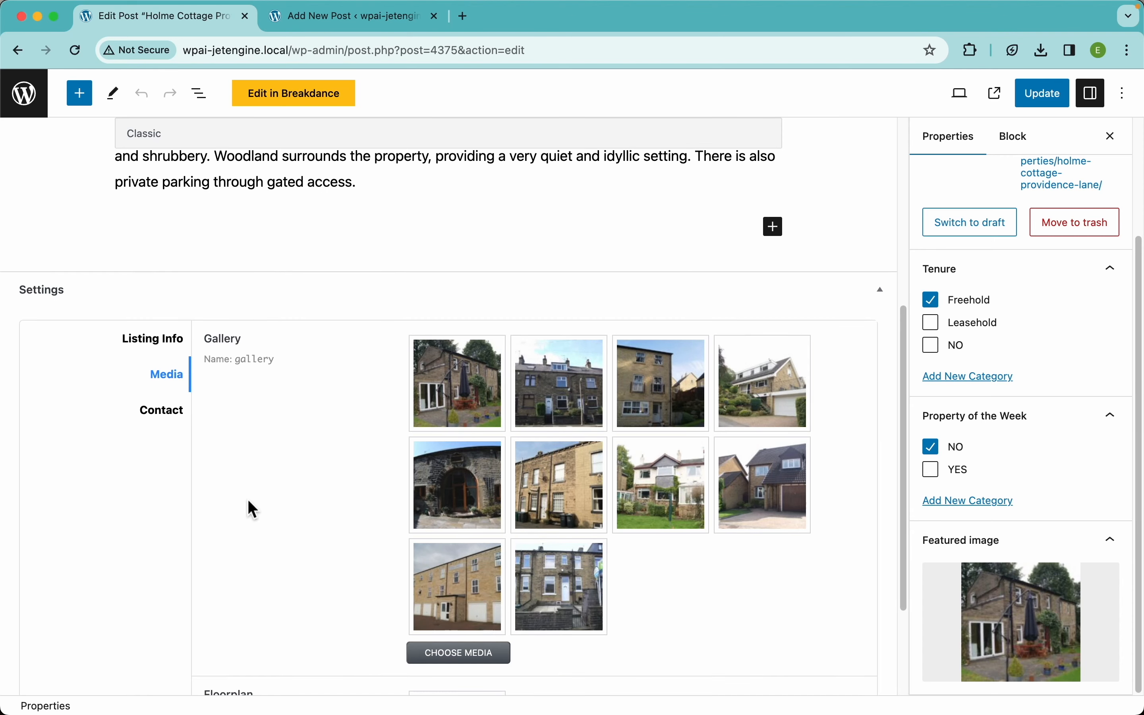
scroll(312, 489, up, 8)
scroll(283, 468, down, 6)
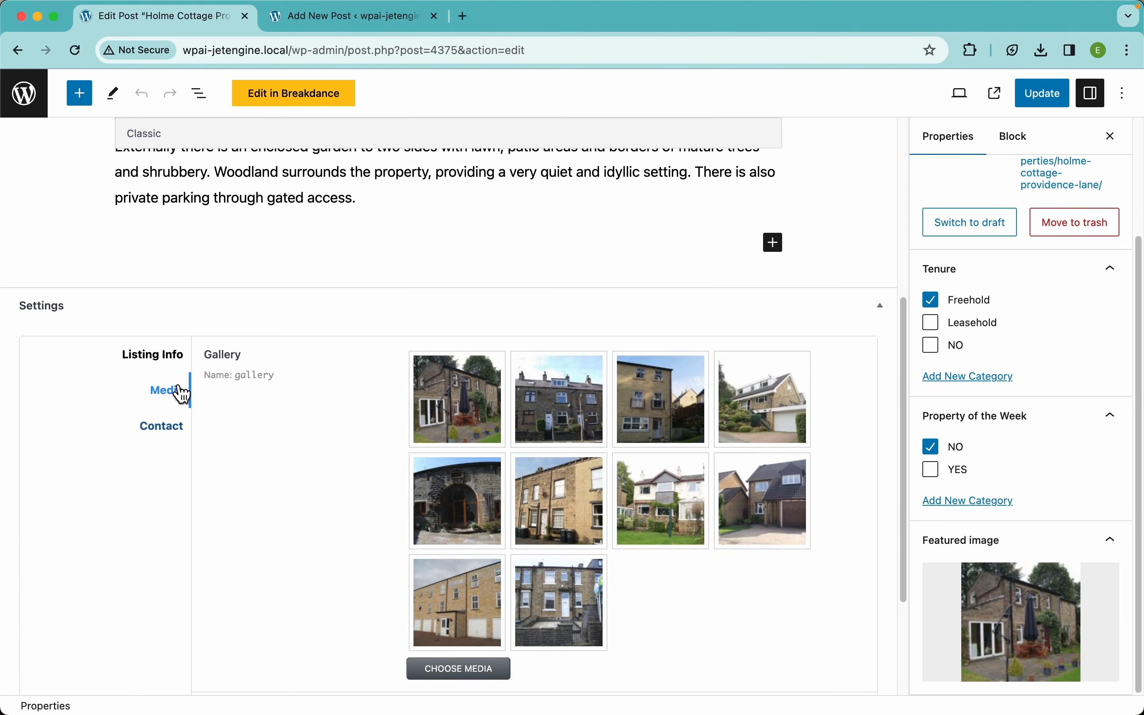
Inspect the post's Listing Info fields, including Date First Listed, amenities, bathrooms, bedrooms and the repeating Rooms entries.
click(162, 368)
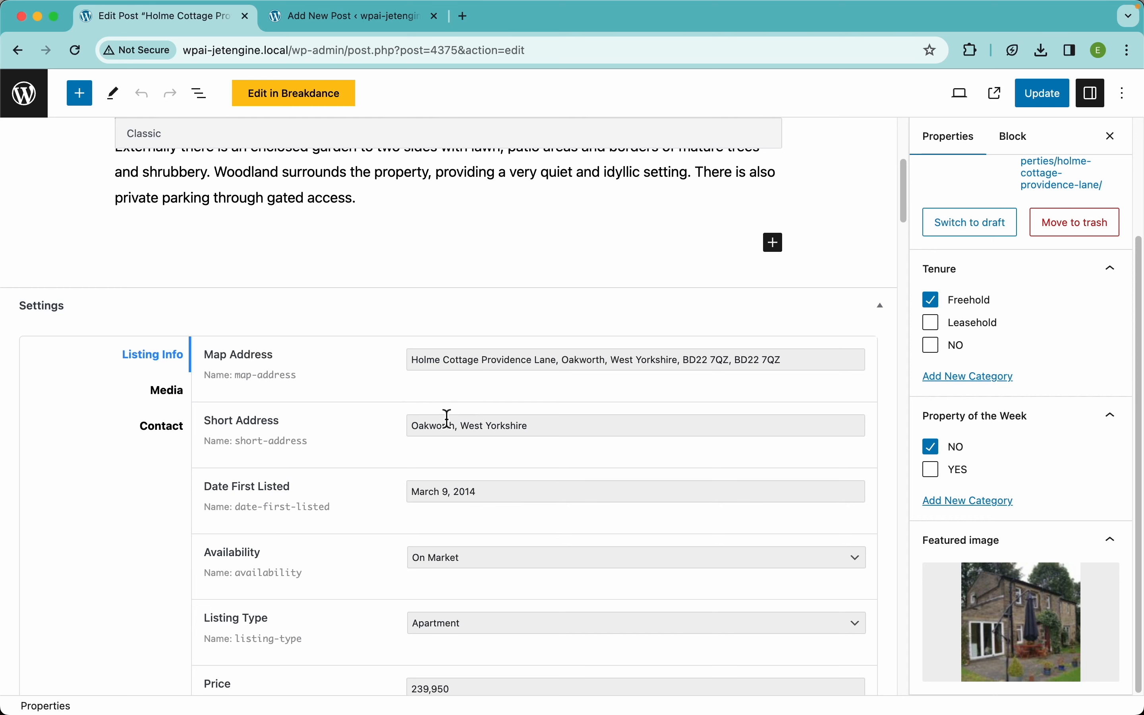
click(434, 491)
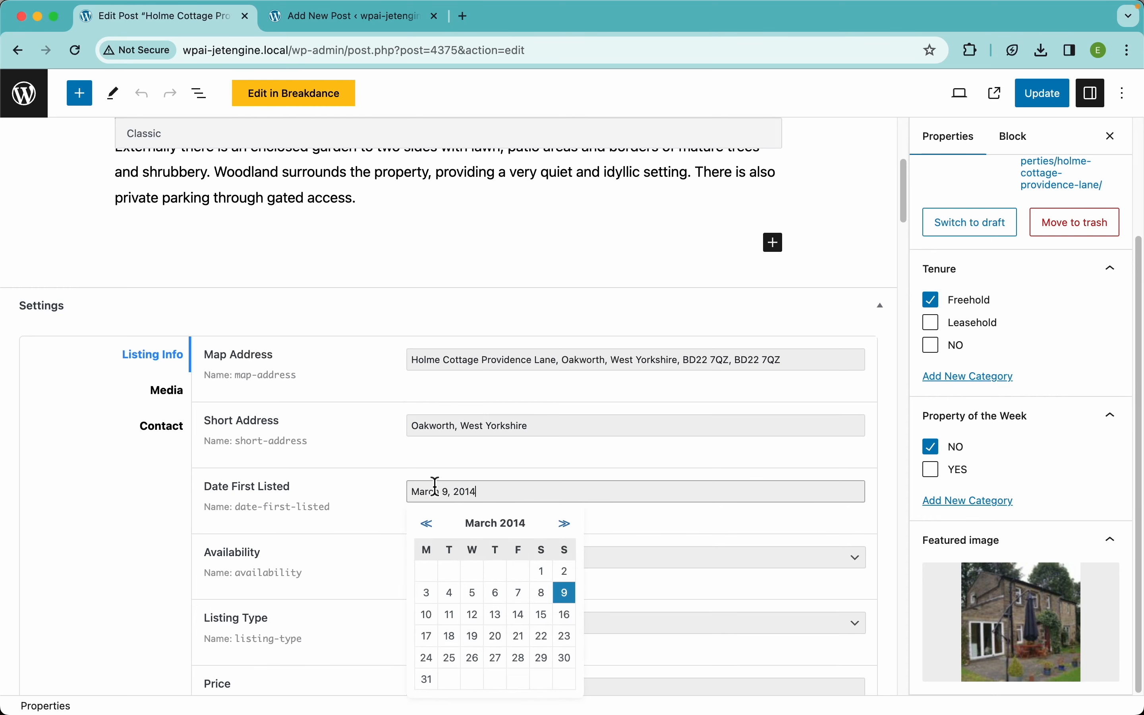
click(362, 522)
scroll(362, 522, down, 4)
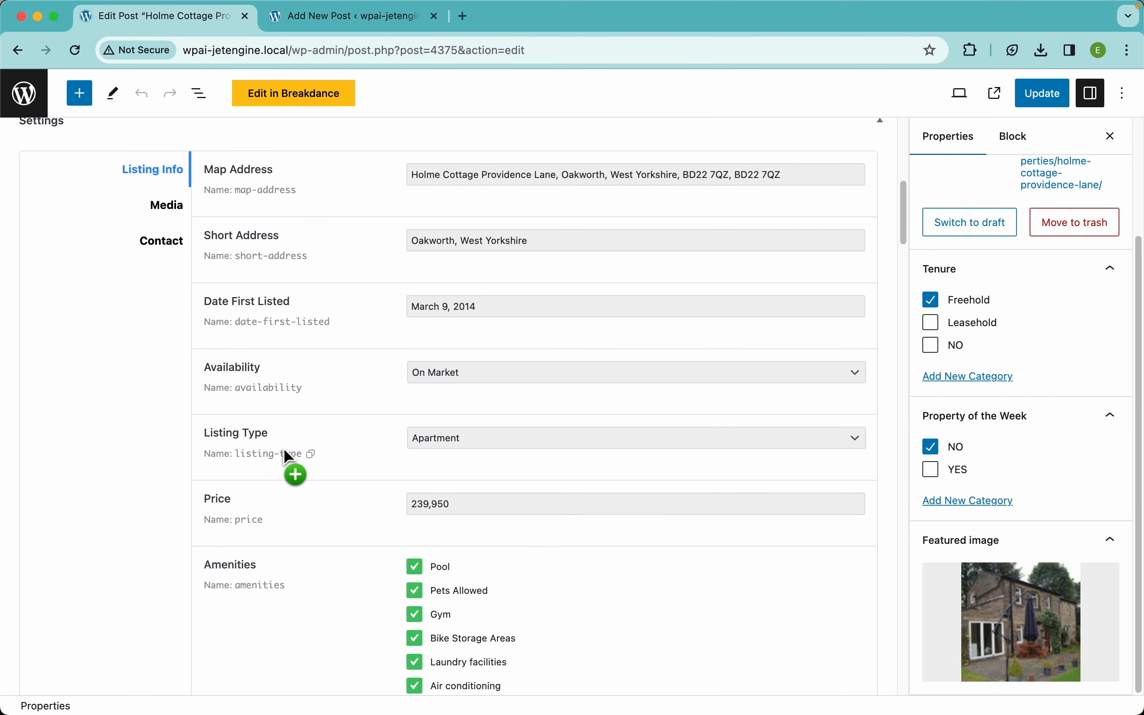
scroll(388, 541, down, 10)
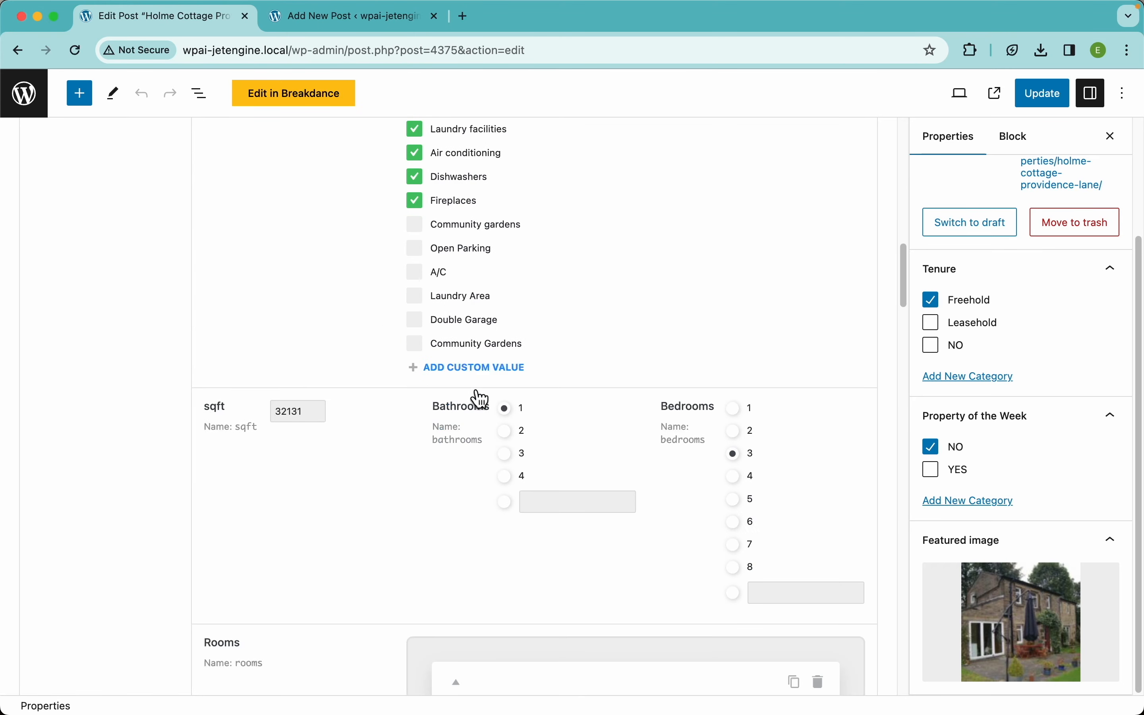
scroll(480, 400, down, 8)
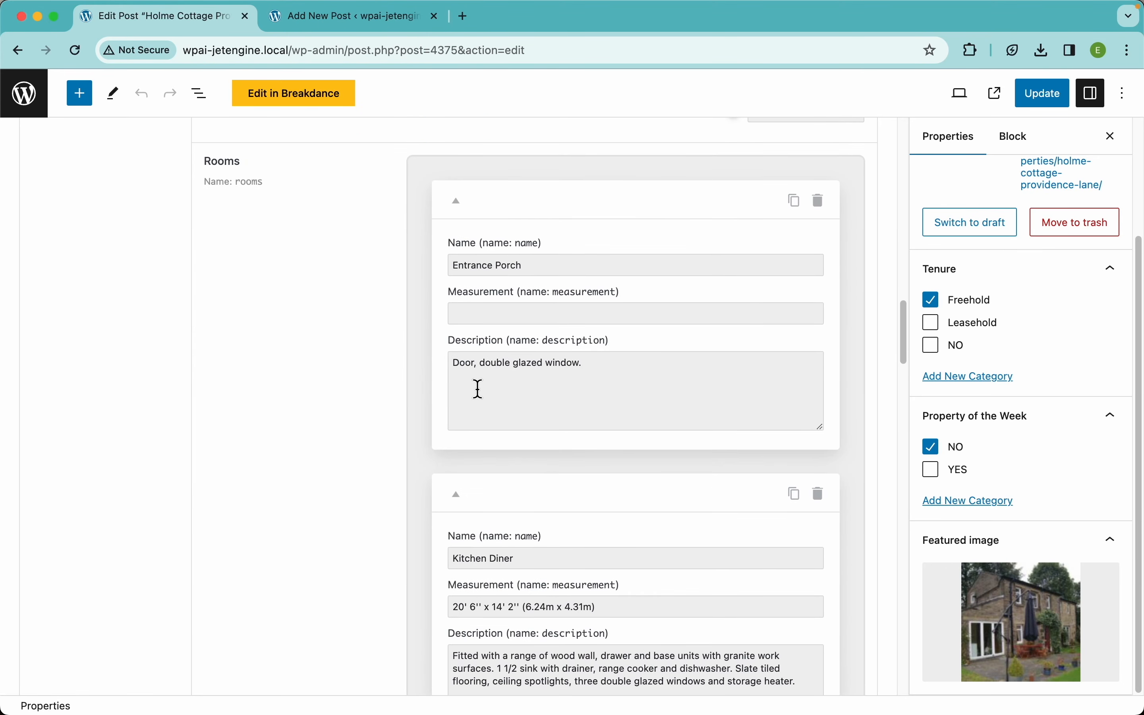
scroll(479, 389, down, 18)
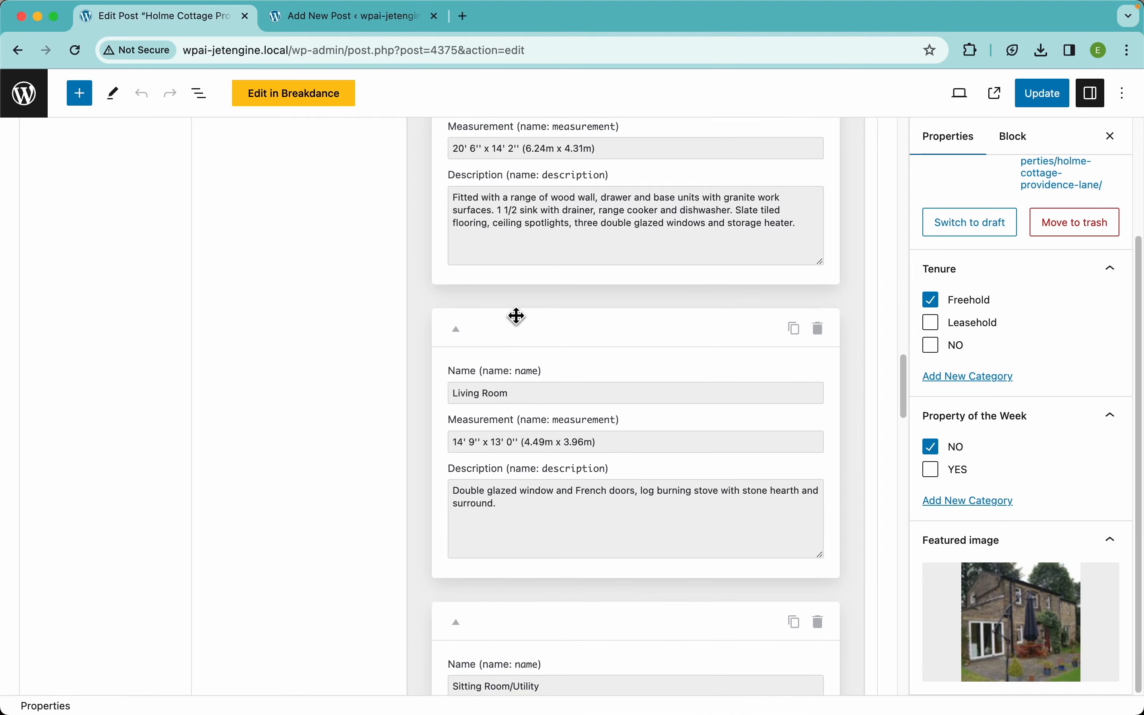
scroll(524, 287, up, 20)
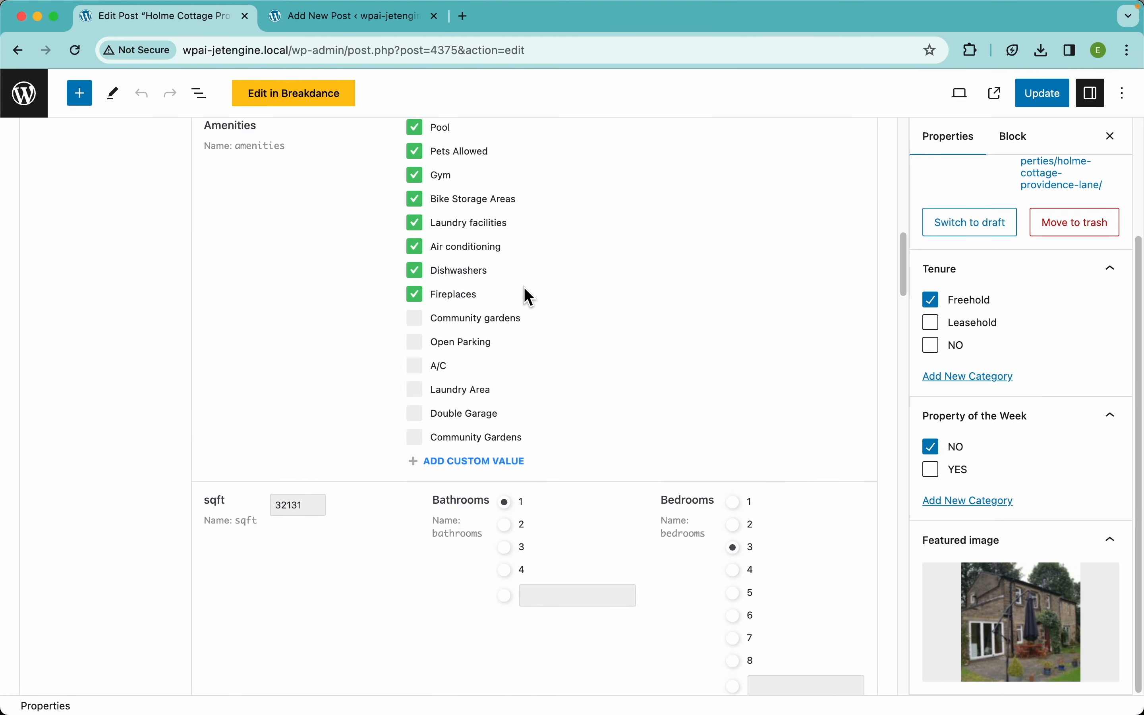
Check the post's Contact fields, return to Listing Info, and view the property's live page.
scroll(525, 288, down, 7)
click(166, 433)
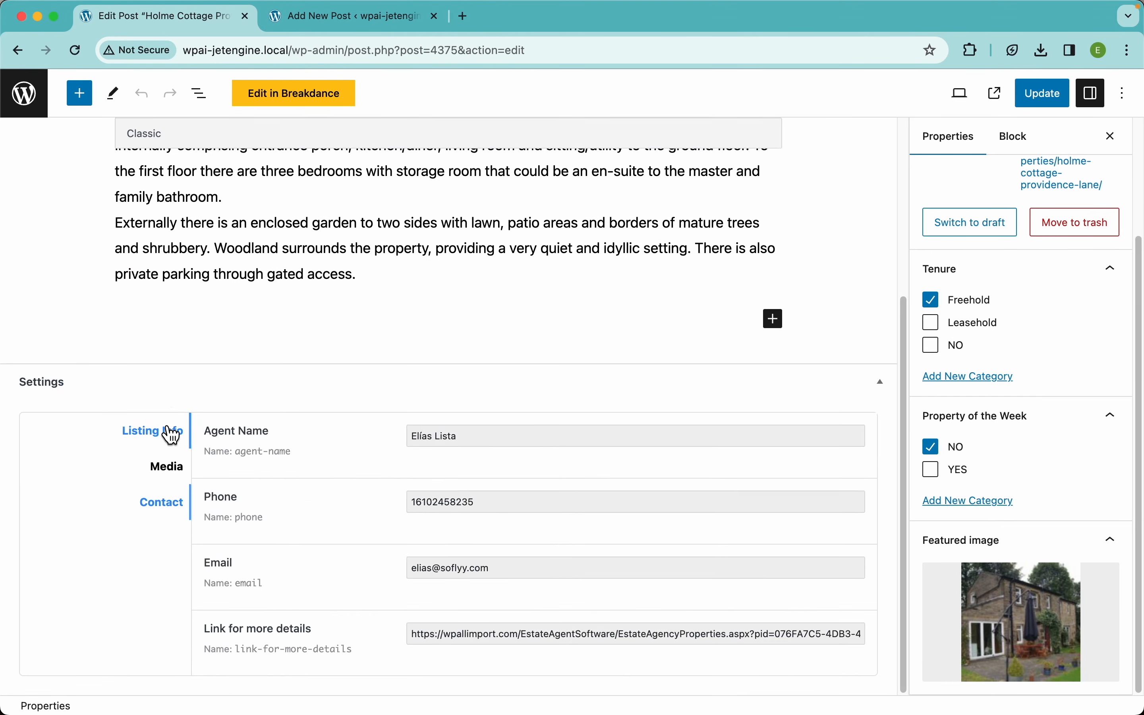
click(152, 431)
scroll(326, 284, up, 5)
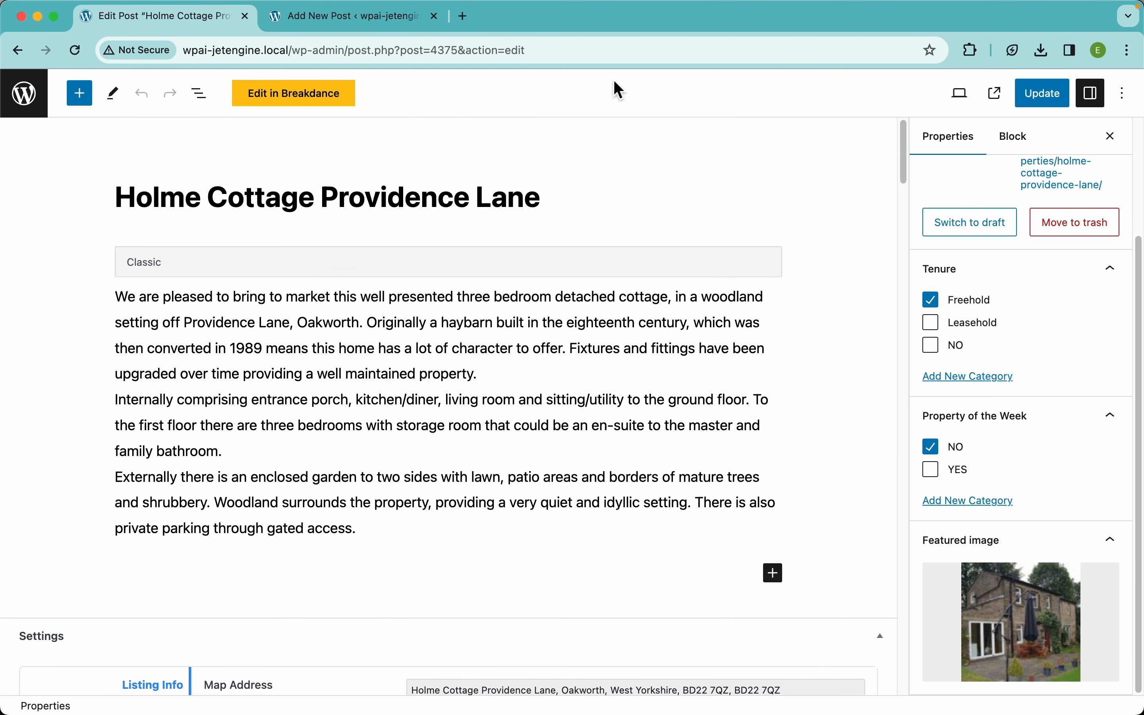
click(995, 94)
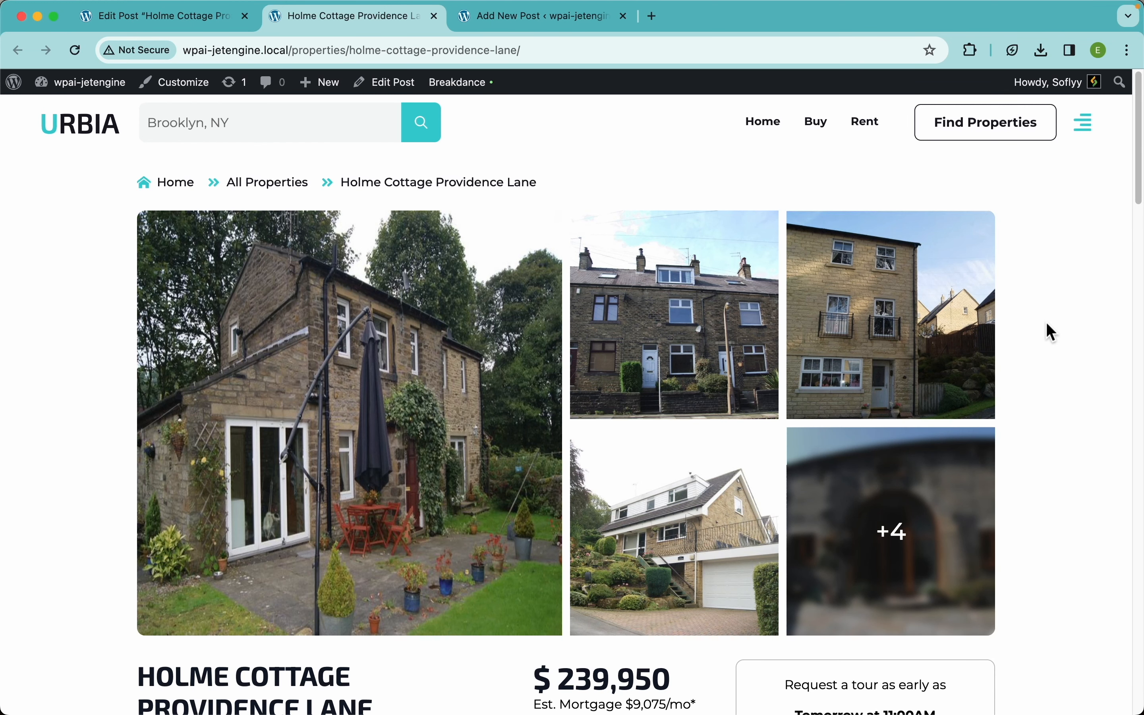